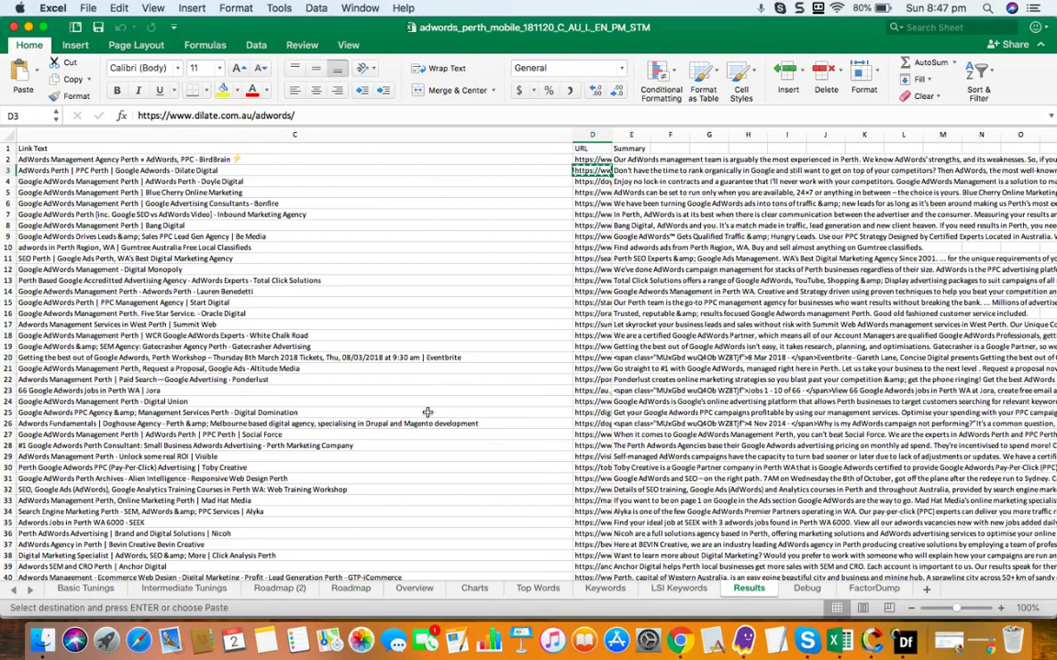
Examine the story counts and tuning recommendations on the Roadmap sheet.
{"action": "left_click", "coordinate": [426, 413]}
{"action": "left_click", "coordinate": [351, 588]}
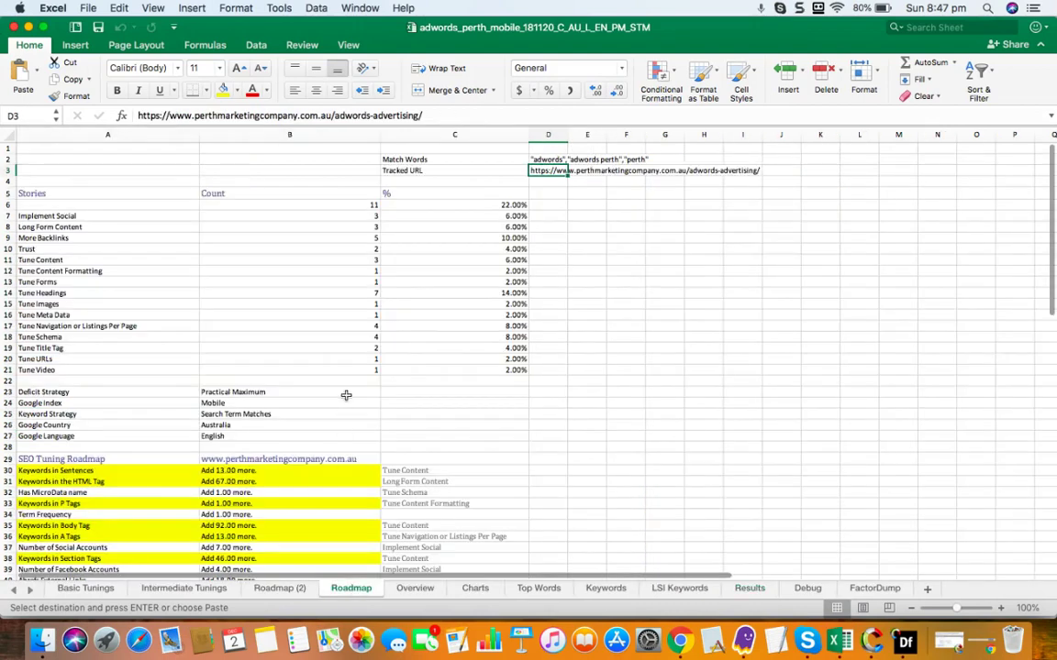
{"action": "scroll", "coordinate": [358, 367], "scroll_direction": "down", "scroll_amount": 1}
{"action": "scroll", "coordinate": [358, 367], "scroll_direction": "up", "scroll_amount": 1}
{"action": "scroll", "coordinate": [450, 374], "scroll_direction": "down", "scroll_amount": 3}
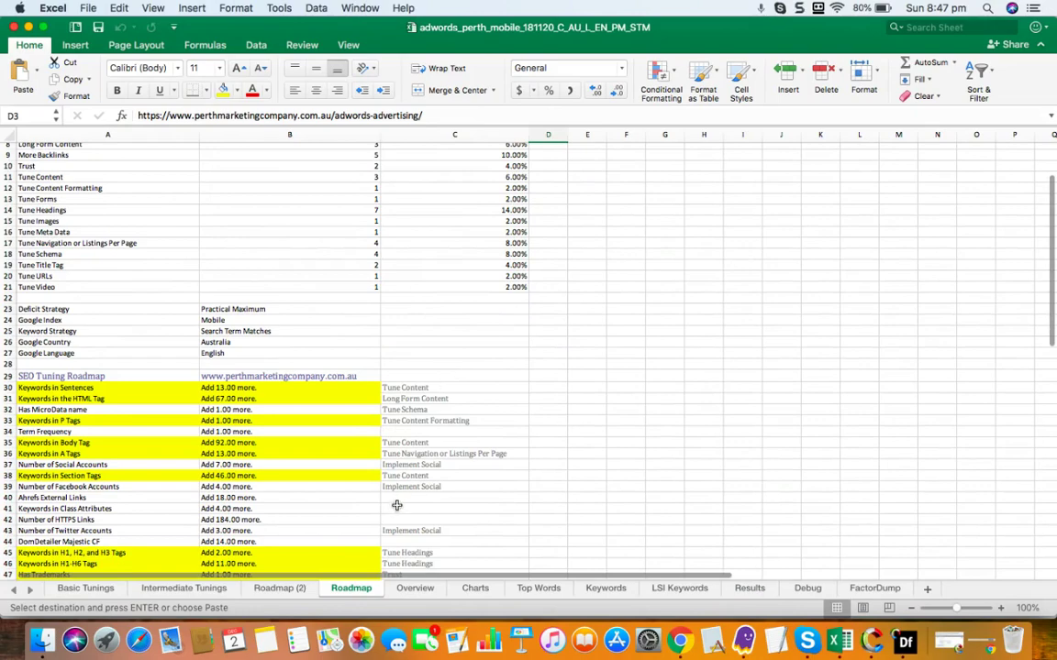
Review the annotated tuning tasks and heading notes on the Roadmap (2) sheet.
{"action": "left_click", "coordinate": [280, 588]}
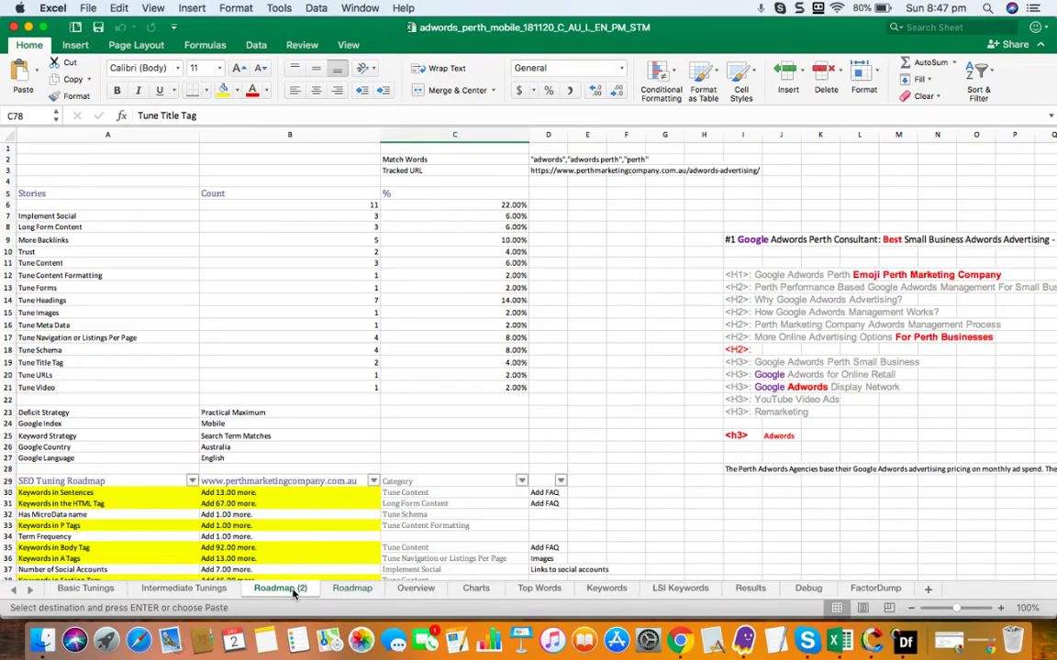
{"action": "scroll", "coordinate": [377, 441], "scroll_direction": "down", "scroll_amount": 3}
{"action": "scroll", "coordinate": [379, 442], "scroll_direction": "down", "scroll_amount": 3}
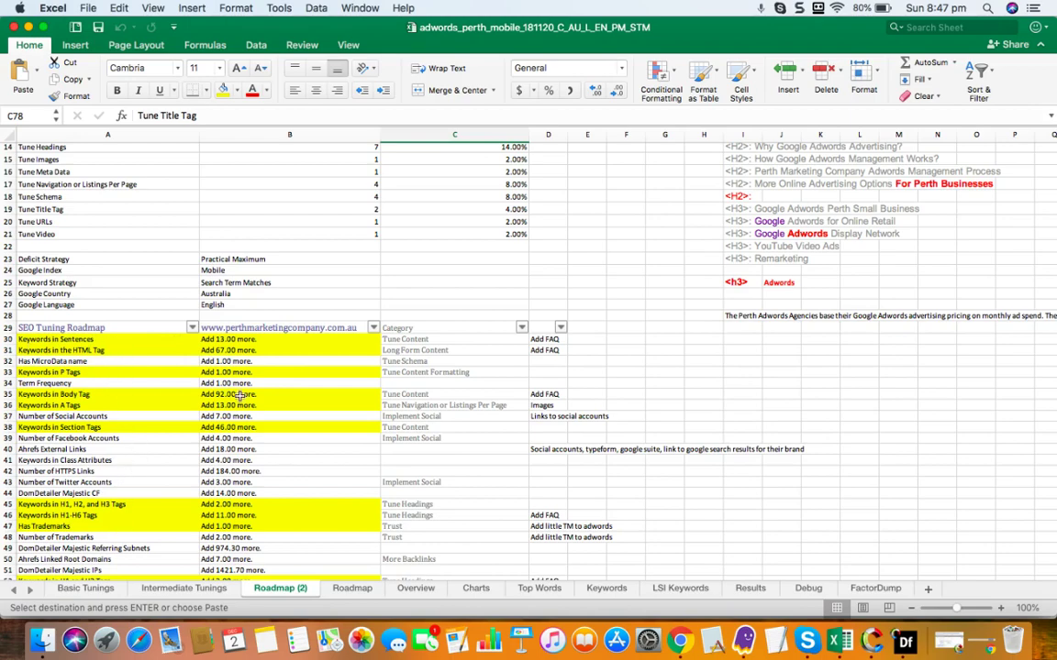
{"action": "scroll", "coordinate": [241, 394], "scroll_direction": "down", "scroll_amount": 2}
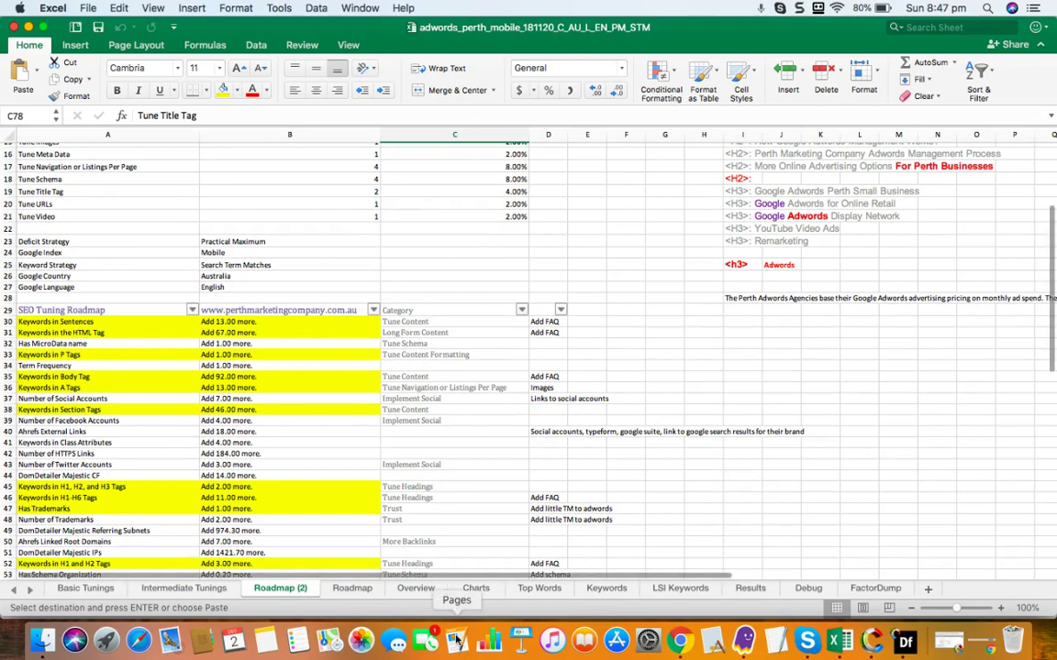
Compare the ranking factors of the top results and the tracked site on the Overview sheet, including the Deficit and maximum columns.
{"action": "left_click", "coordinate": [416, 588]}
{"action": "scroll", "coordinate": [388, 384], "scroll_direction": "down", "scroll_amount": 1}
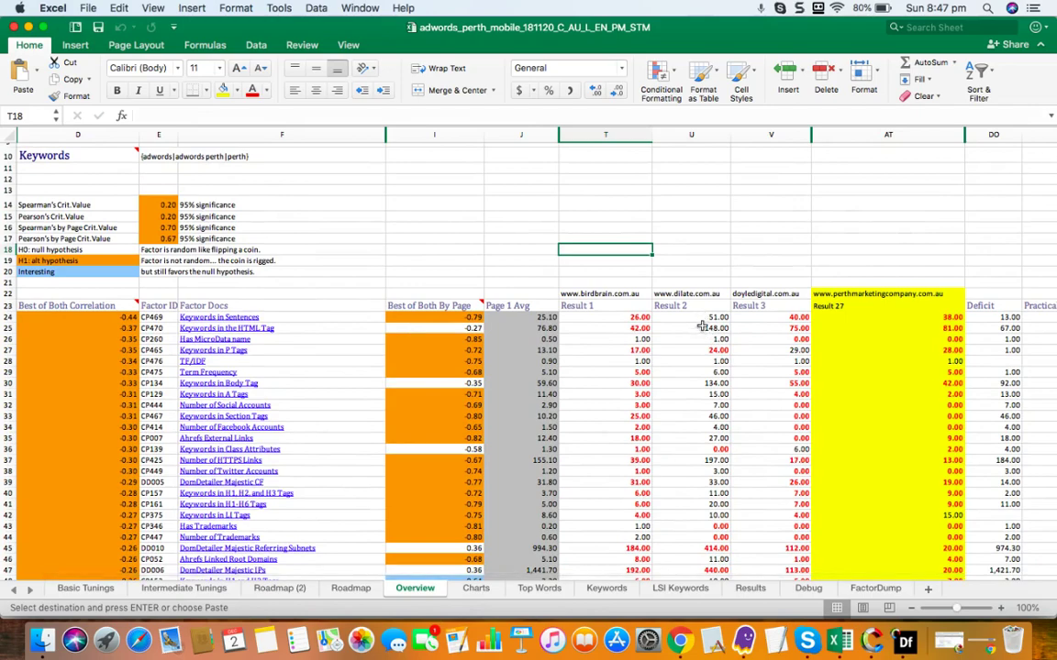
{"action": "scroll", "coordinate": [703, 331], "scroll_direction": "right", "scroll_amount": 5}
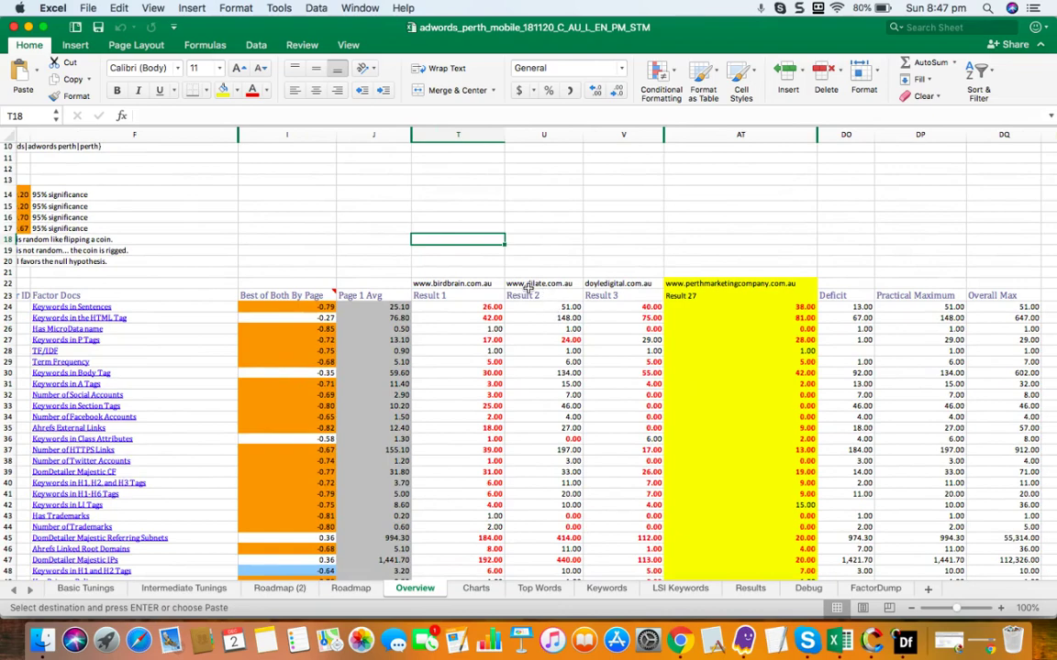
Switch to Chrome and examine the layout and content of the competitor's dilate.com.au AdWords page down to its footer.
{"action": "left_click", "coordinate": [678, 647]}
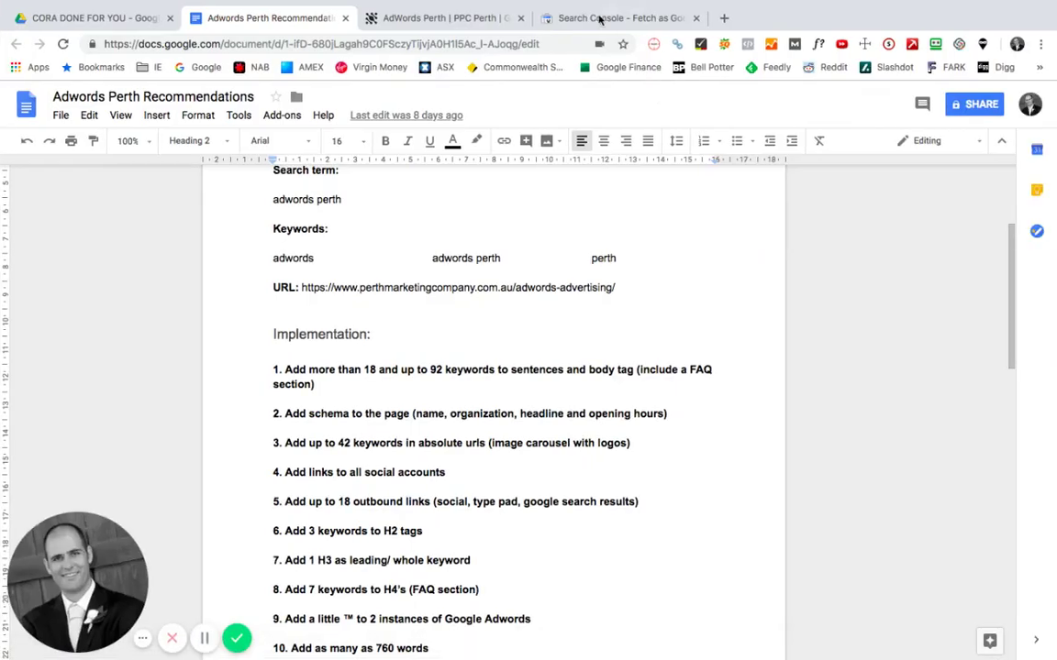
{"action": "left_click", "coordinate": [465, 27]}
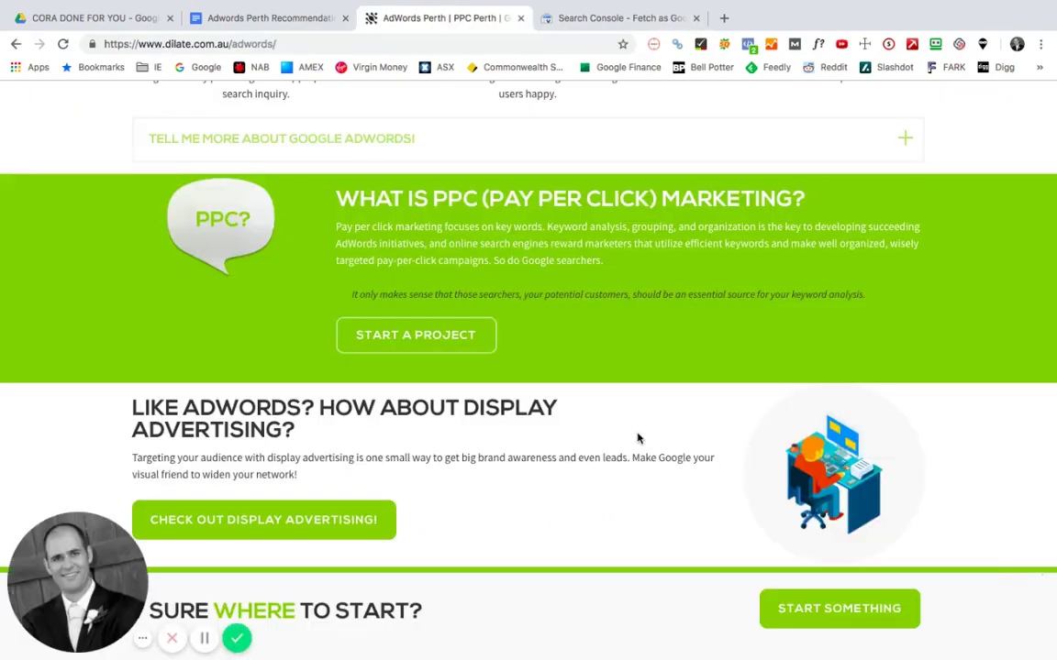
{"action": "scroll", "coordinate": [637, 437], "scroll_direction": "down", "scroll_amount": 5}
{"action": "scroll", "coordinate": [638, 433], "scroll_direction": "down", "scroll_amount": 7}
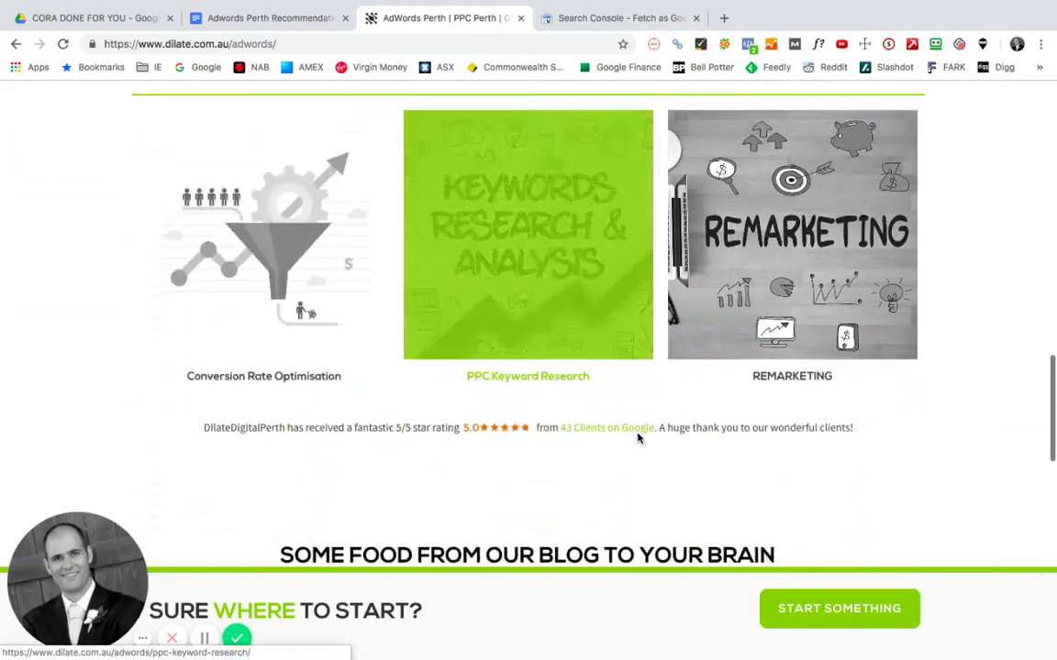
{"action": "scroll", "coordinate": [637, 437], "scroll_direction": "down", "scroll_amount": 5}
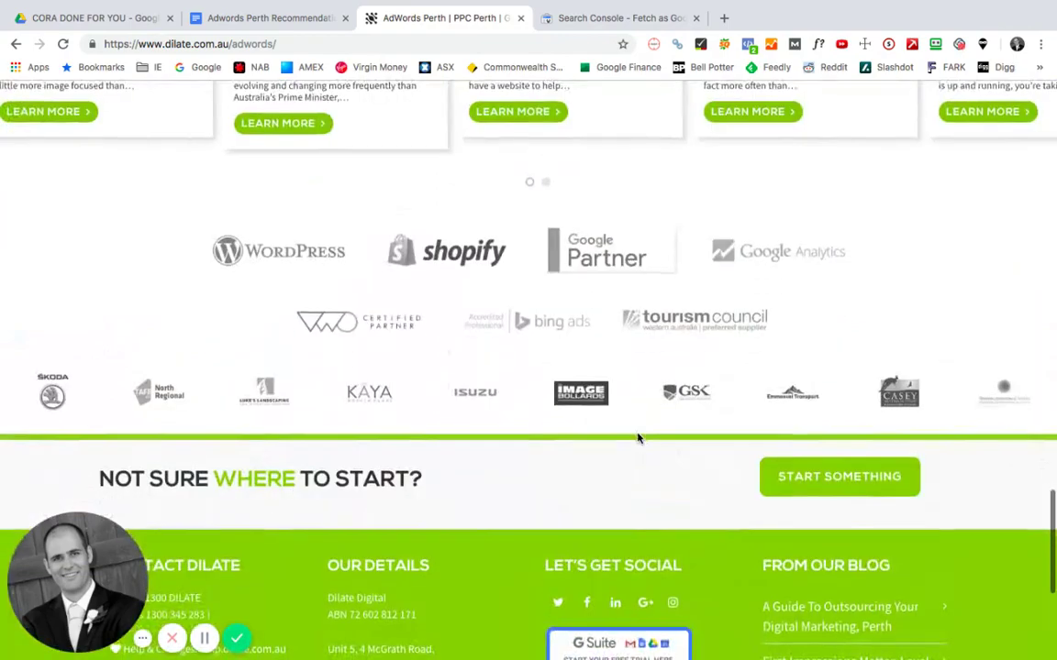
{"action": "scroll", "coordinate": [637, 439], "scroll_direction": "down", "scroll_amount": 3}
{"action": "scroll", "coordinate": [638, 438], "scroll_direction": "up", "scroll_amount": 5}
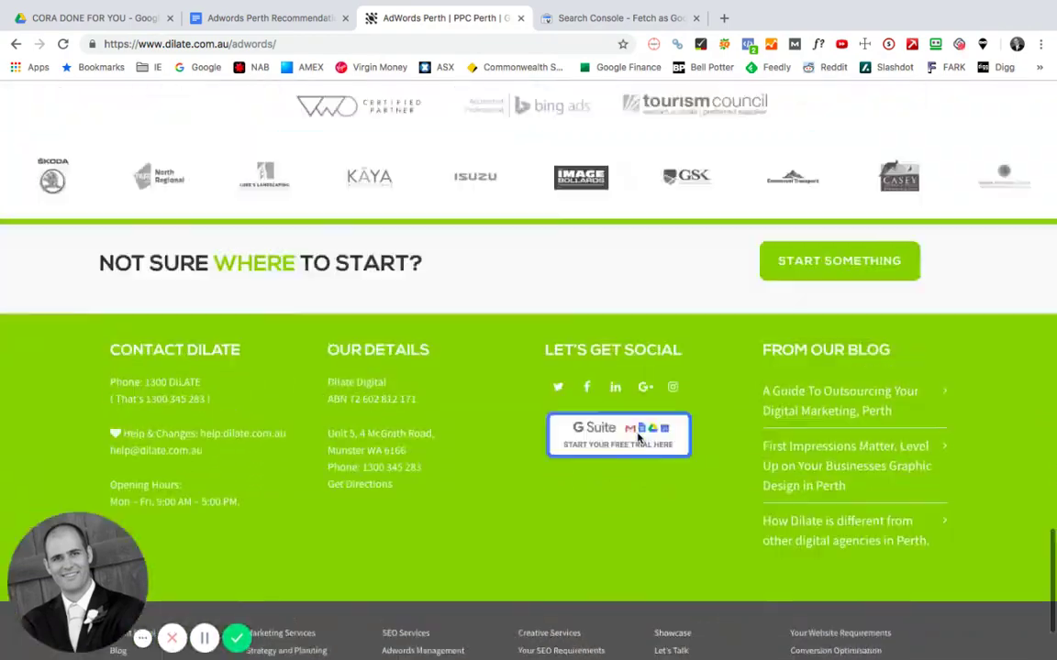
{"action": "scroll", "coordinate": [637, 439], "scroll_direction": "up", "scroll_amount": 10}
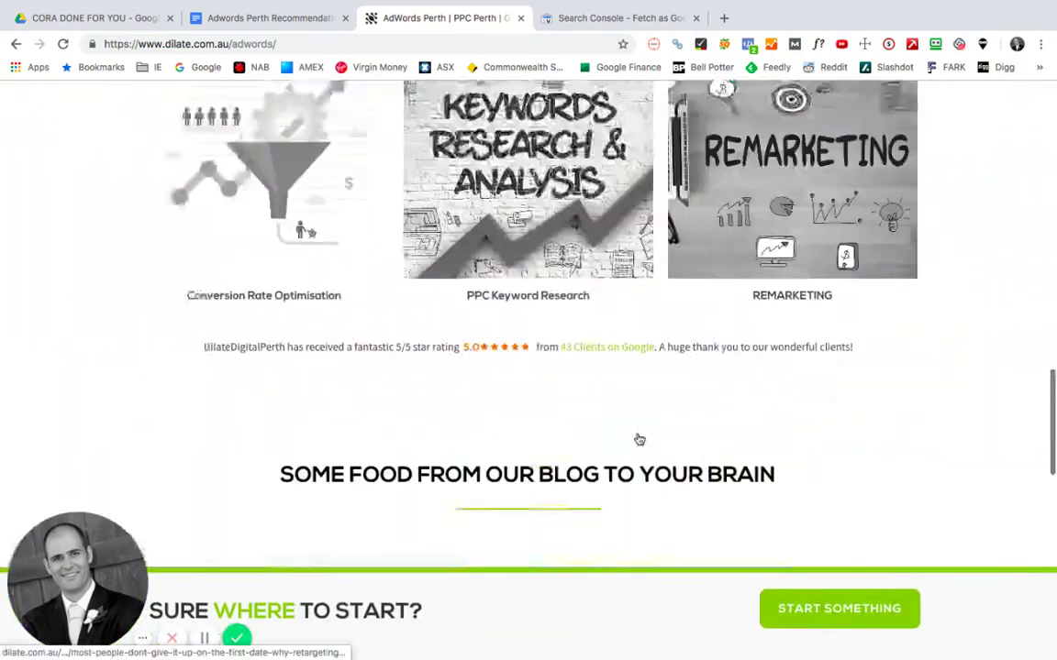
{"action": "scroll", "coordinate": [637, 439], "scroll_direction": "up", "scroll_amount": 1}
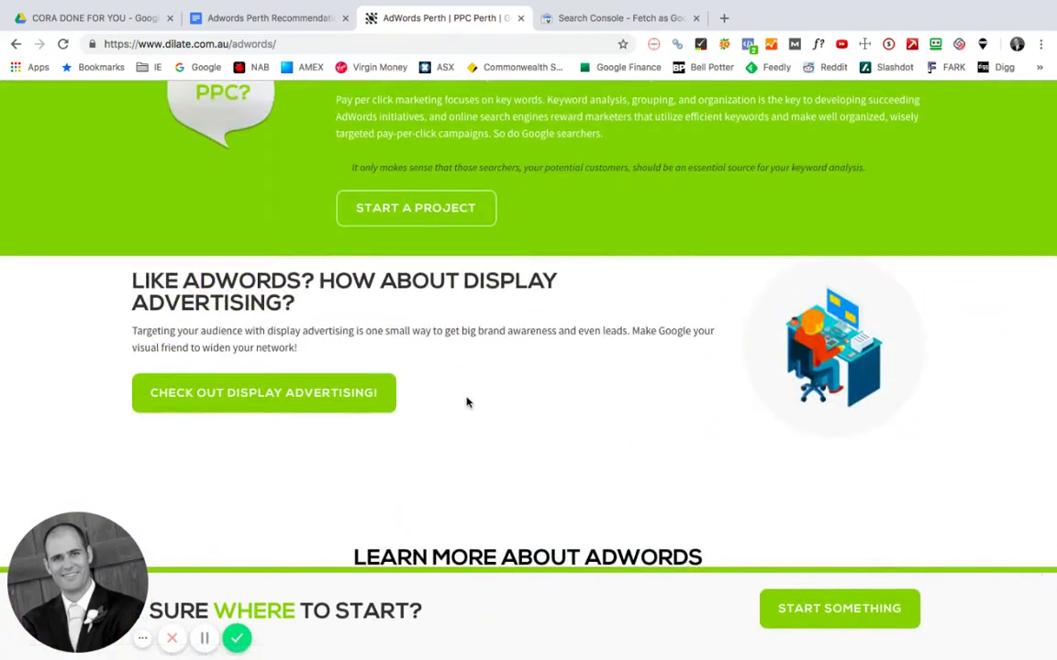
{"action": "scroll", "coordinate": [473, 397], "scroll_direction": "up", "scroll_amount": 8}
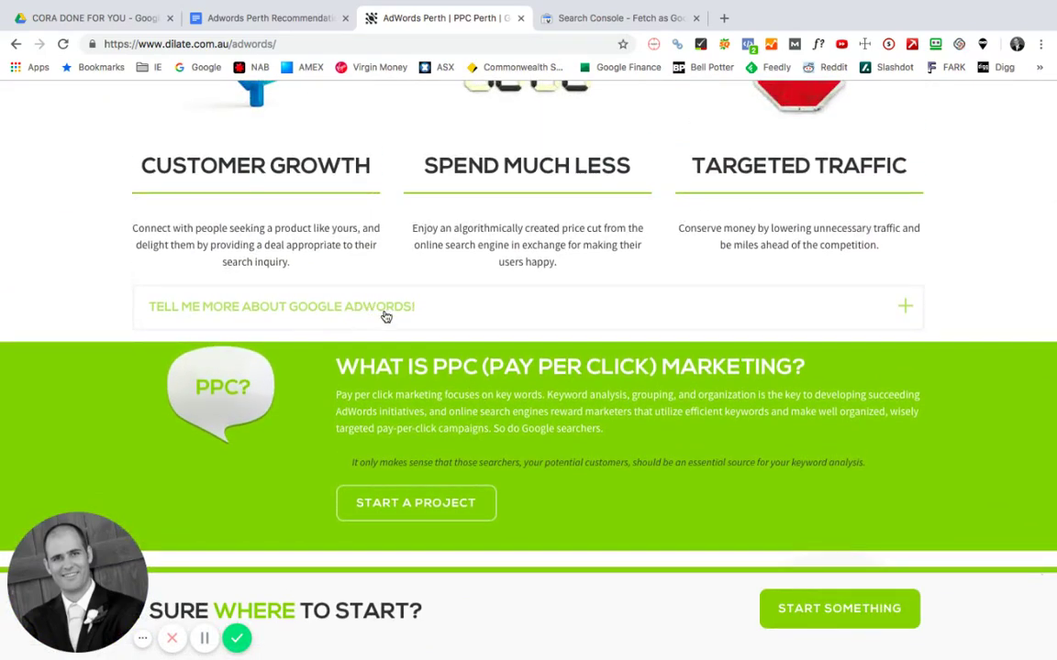
Expand the "Tell me more about Google AdWords!" section, read through its hidden content, and collapse it again.
{"action": "left_click", "coordinate": [331, 310]}
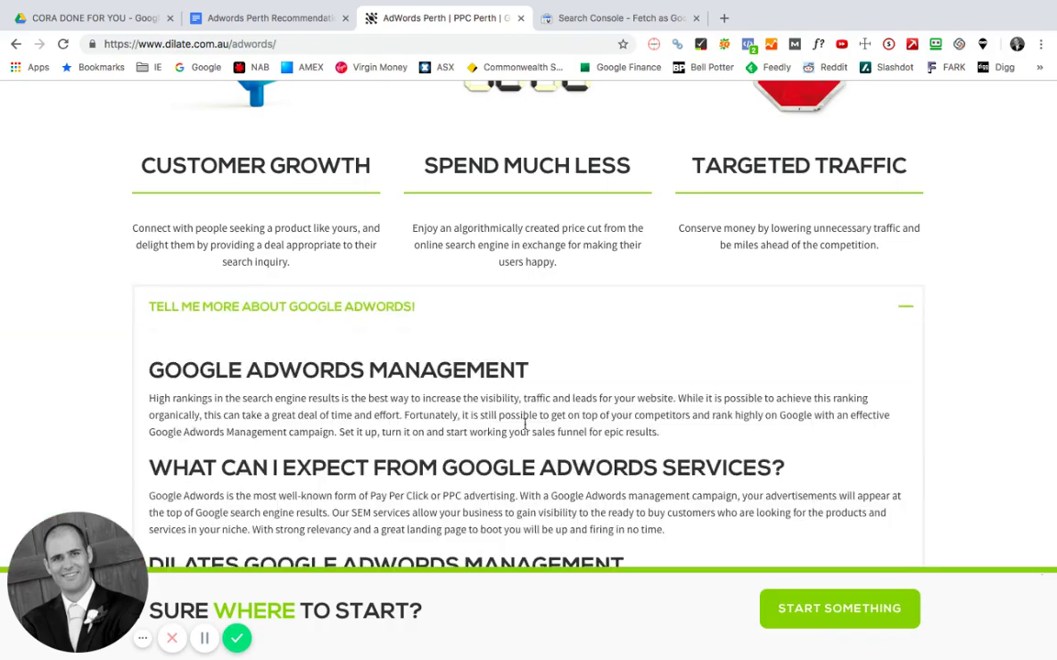
{"action": "scroll", "coordinate": [525, 424], "scroll_direction": "down", "scroll_amount": 7}
{"action": "scroll", "coordinate": [525, 424], "scroll_direction": "down", "scroll_amount": 13}
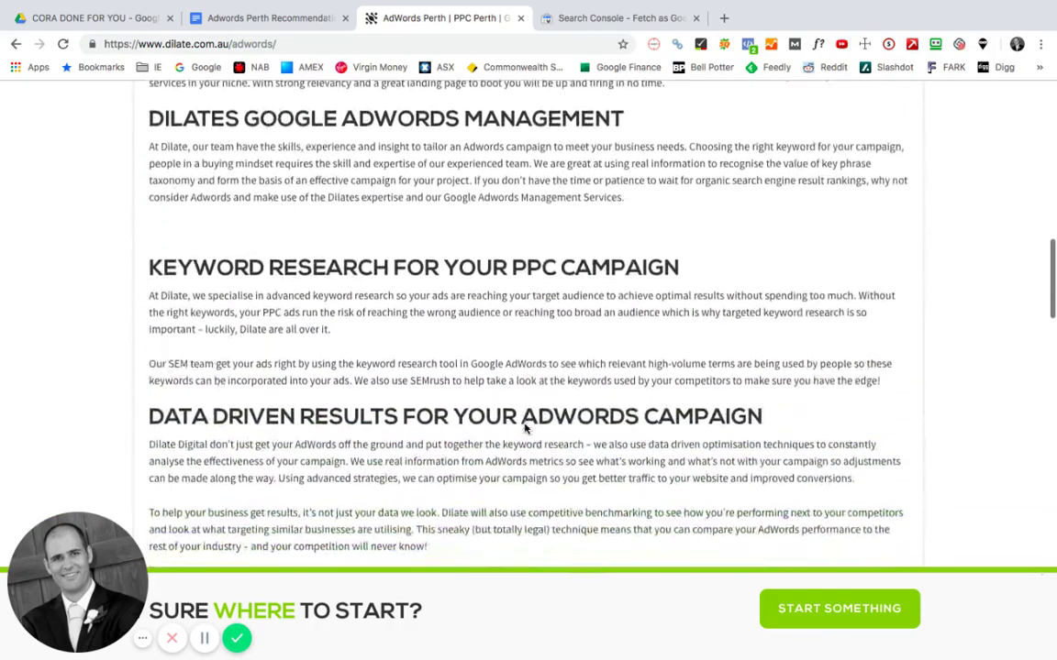
{"action": "scroll", "coordinate": [524, 424], "scroll_direction": "down", "scroll_amount": 5}
{"action": "scroll", "coordinate": [444, 323], "scroll_direction": "up", "scroll_amount": 2}
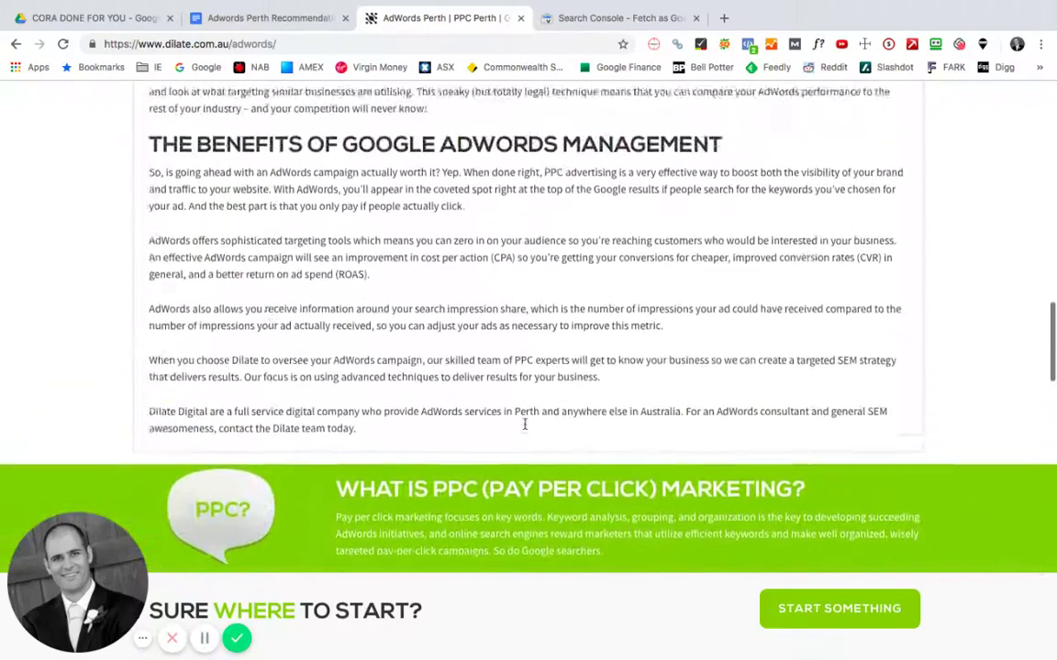
{"action": "scroll", "coordinate": [442, 313], "scroll_direction": "up", "scroll_amount": 16}
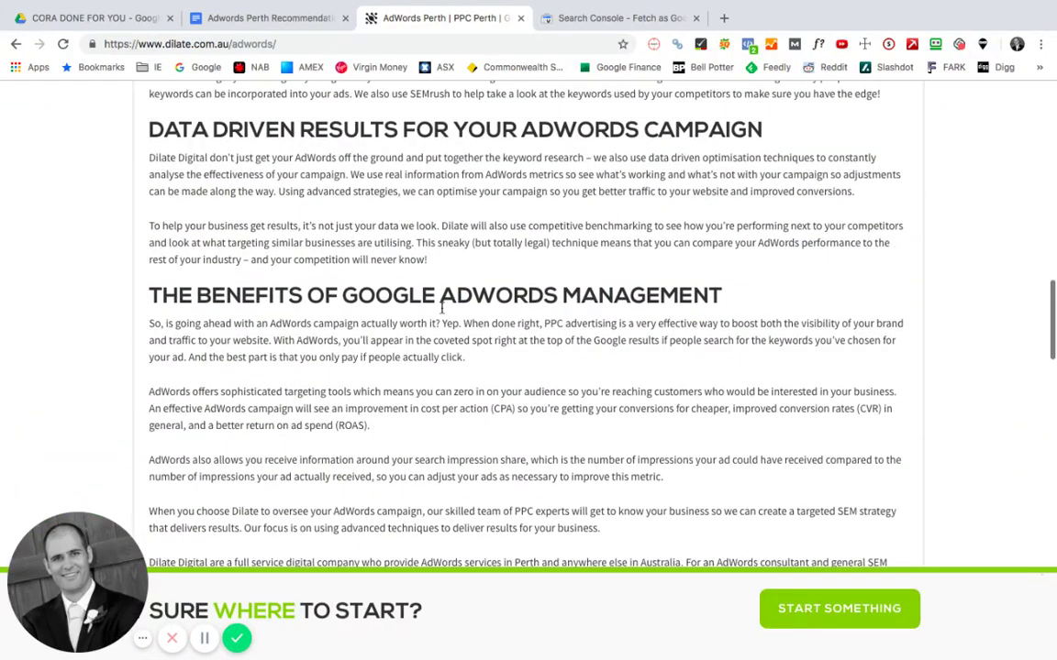
{"action": "scroll", "coordinate": [506, 222], "scroll_direction": "up", "scroll_amount": 9}
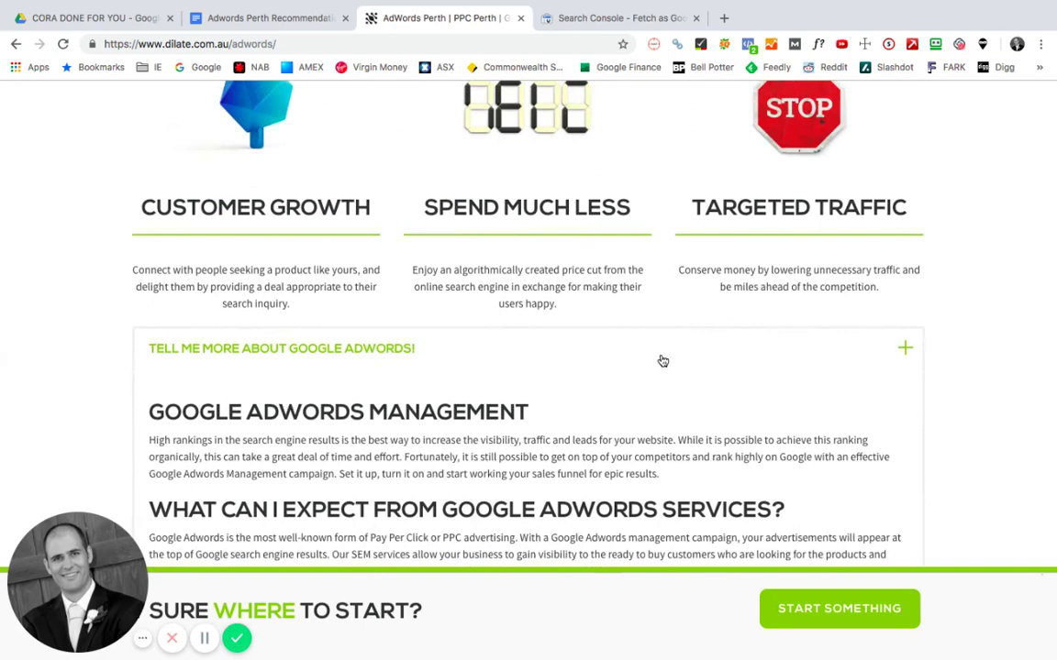
{"action": "left_click", "coordinate": [663, 360]}
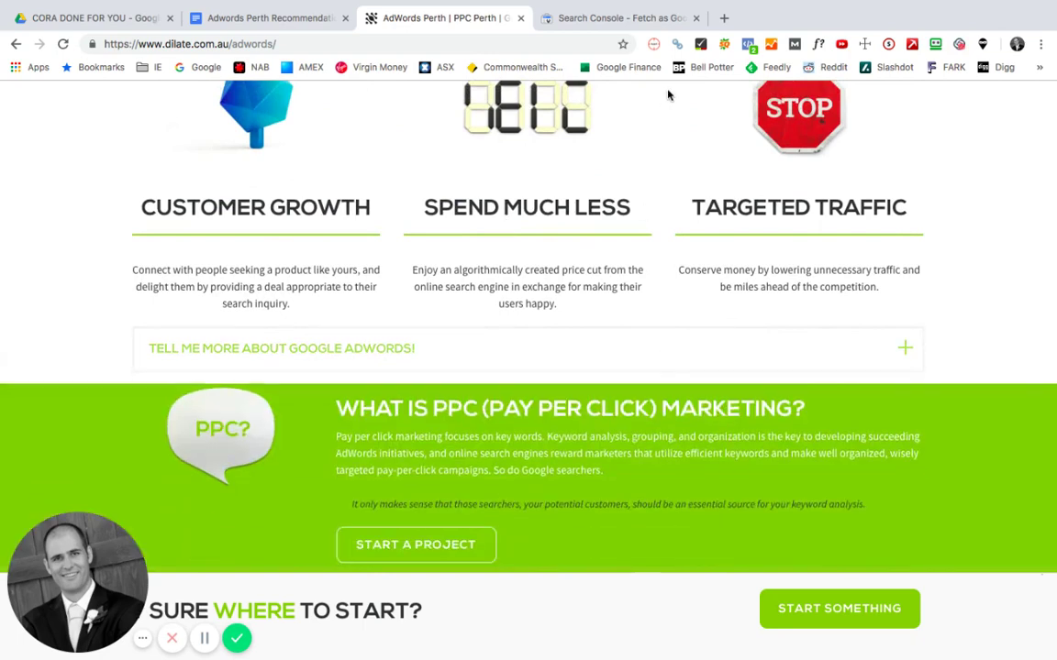
Open perthmarketingcompany.com.au in a new browser tab.
{"action": "left_click", "coordinate": [723, 18]}
{"action": "type", "text": "perthmarketingcompany.com.au/wp-admin/"}
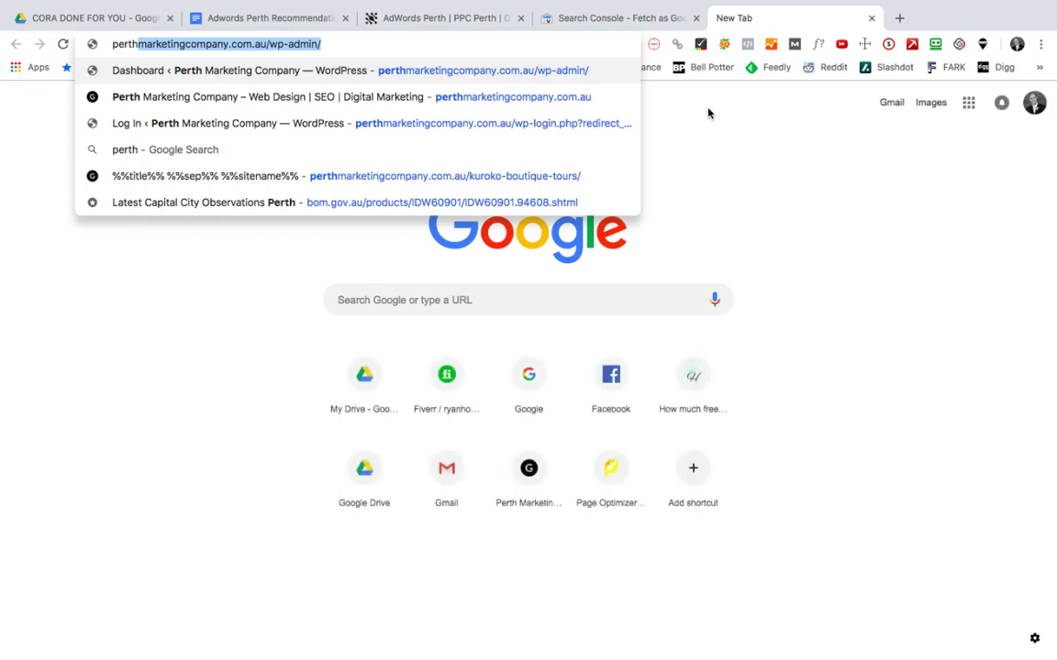
{"action": "left_click", "coordinate": [372, 44]}
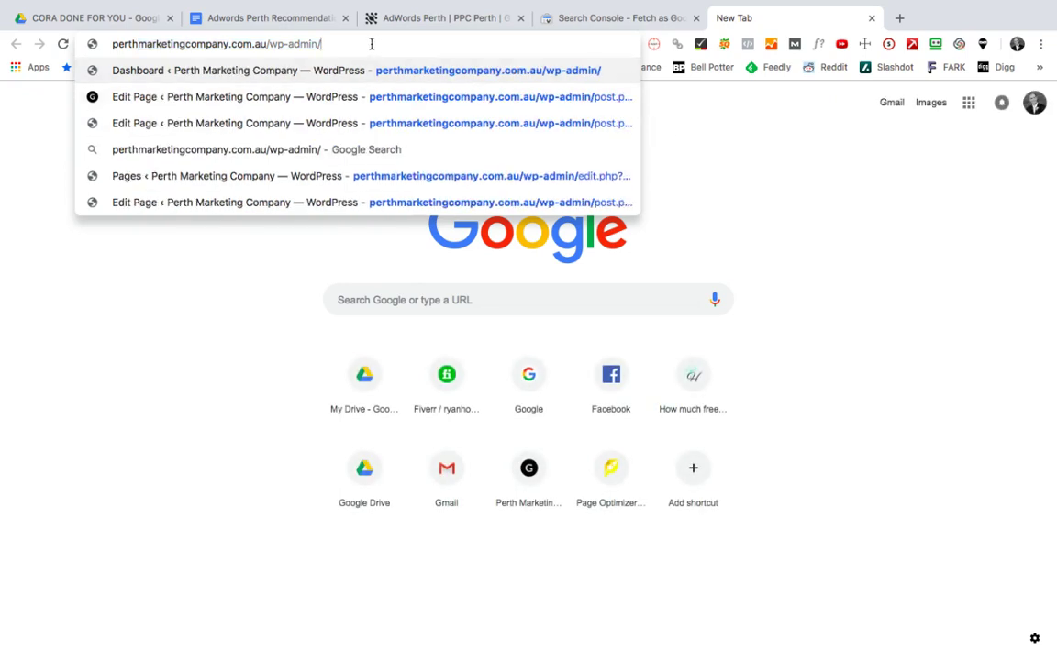
{"action": "key", "text": "BackSpace"}
{"action": "key", "text": "BackSpace"}
{"action": "key", "text": "BackSpace"}
{"action": "key", "text": "BackSpace"}
{"action": "key", "text": "BackSpace"}
{"action": "key", "text": "BackSpace"}
{"action": "key", "text": "BackSpace"}
{"action": "key", "text": "BackSpace"}
{"action": "key", "text": "BackSpace"}
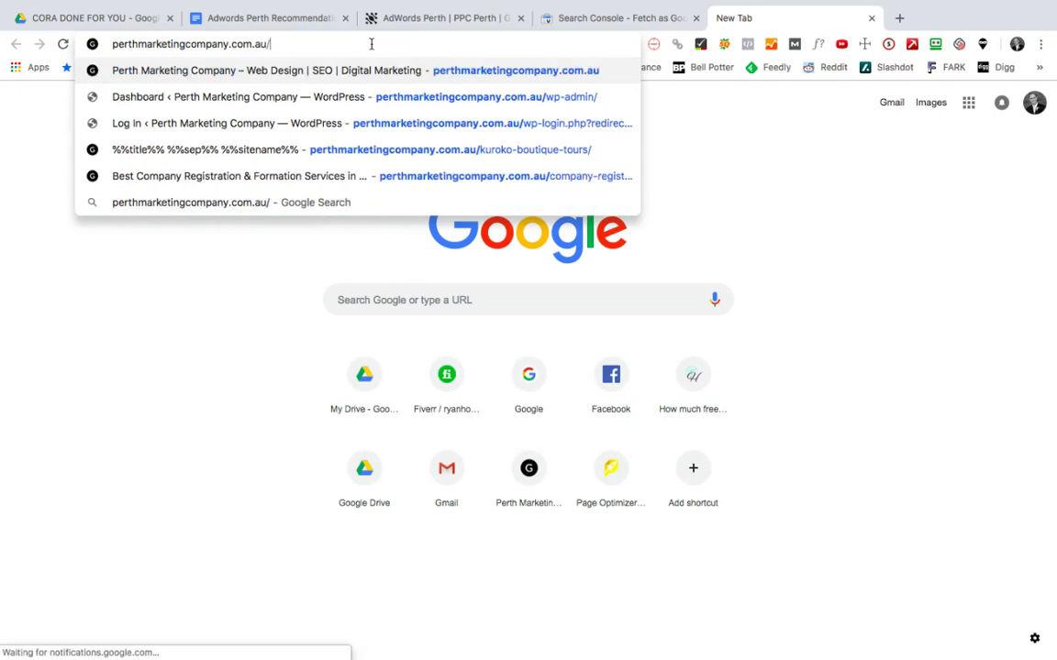
{"action": "key", "text": "Return"}
Read the Implementation list in the Adwords Perth Recommendations document and check the competitor page's expandable Google AdWords section against it.
{"action": "left_click", "coordinate": [245, 13]}
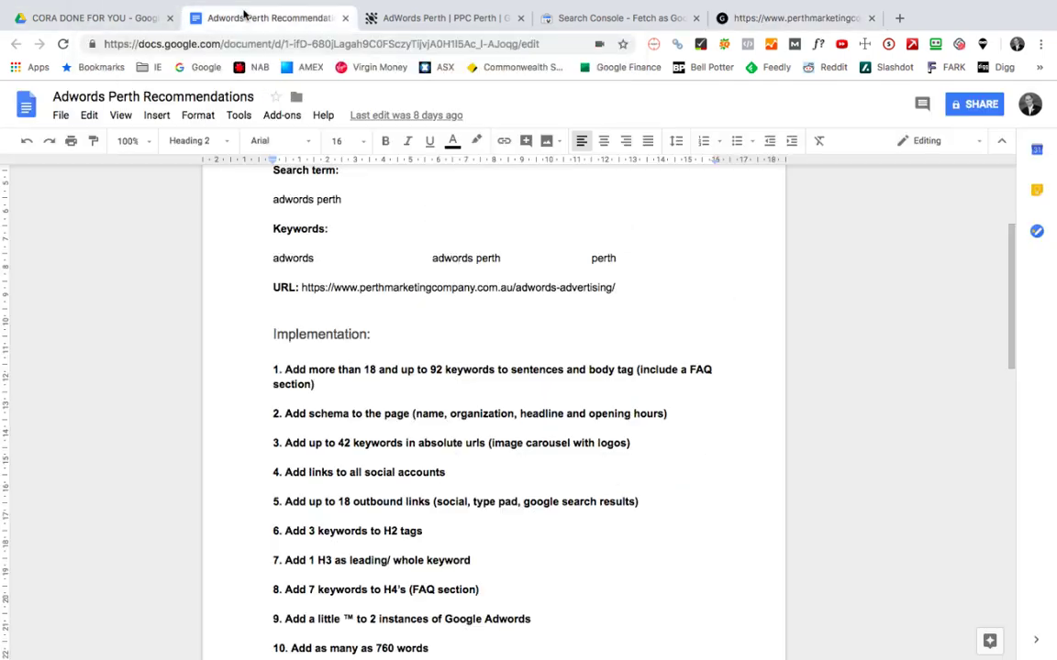
{"action": "scroll", "coordinate": [500, 479], "scroll_direction": "down", "scroll_amount": 1}
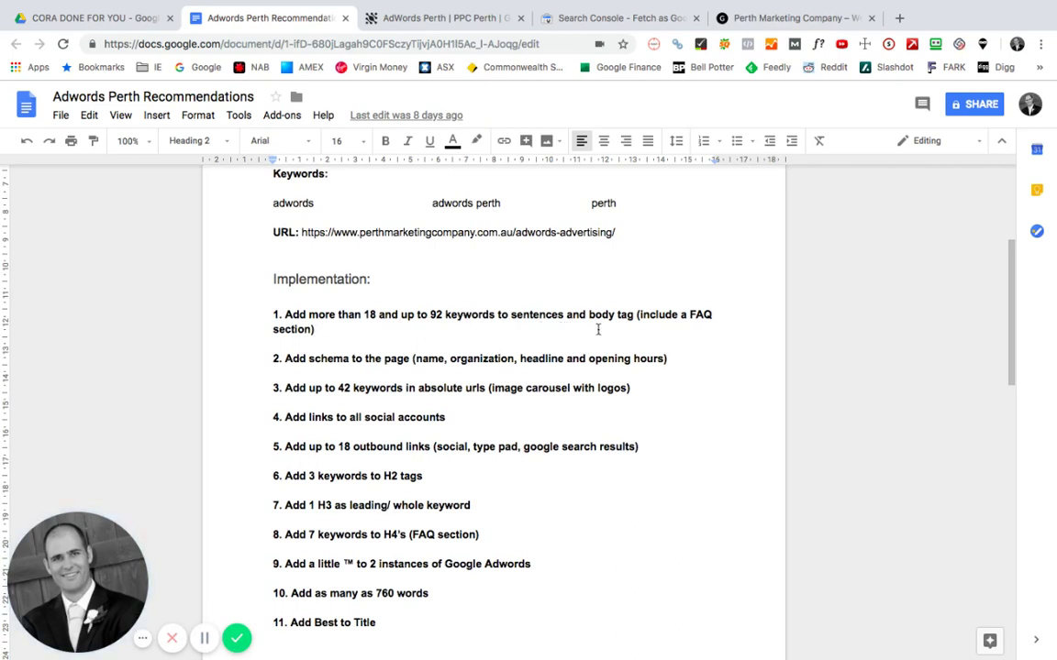
{"action": "left_click", "coordinate": [417, 19]}
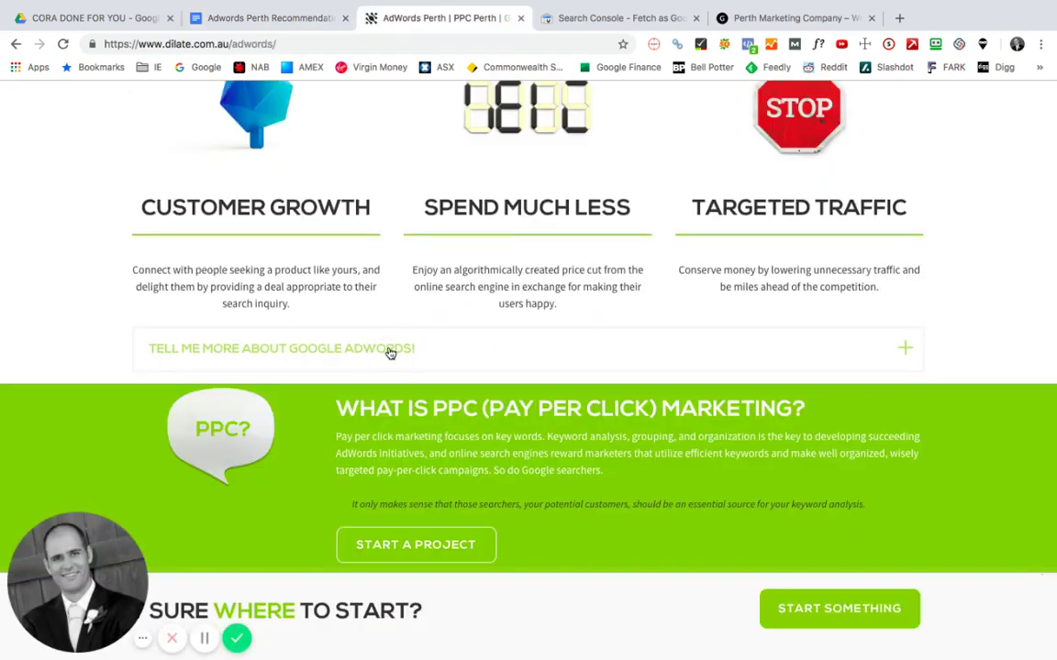
{"action": "left_click", "coordinate": [432, 351]}
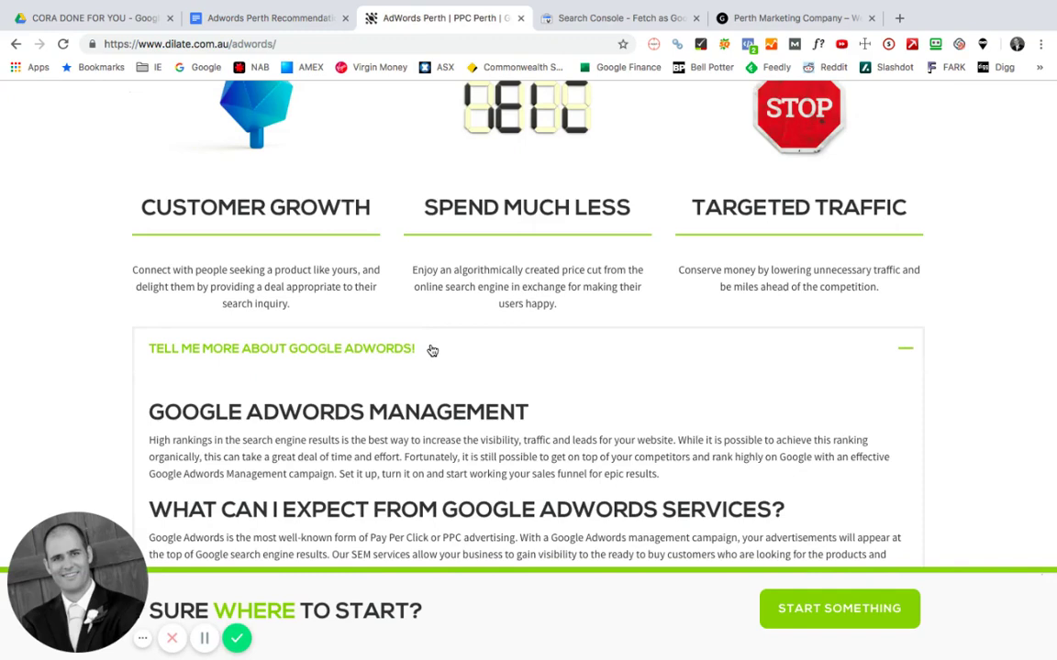
{"action": "left_click", "coordinate": [432, 350]}
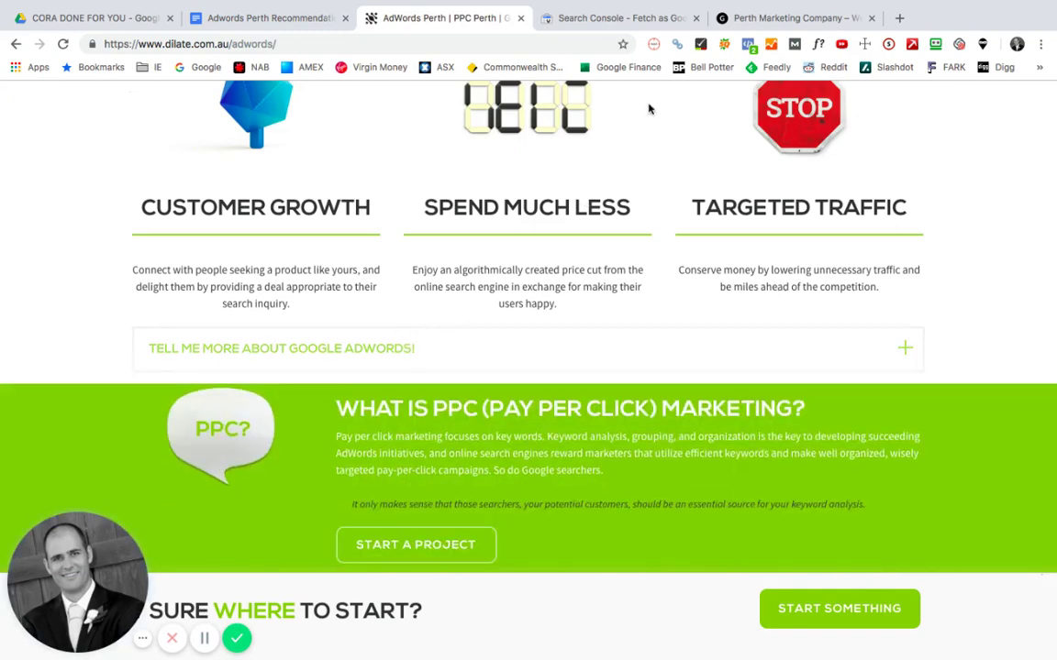
Open the Adwords Advertising service page on the Perth Marketing Company website.
{"action": "left_click", "coordinate": [734, 18]}
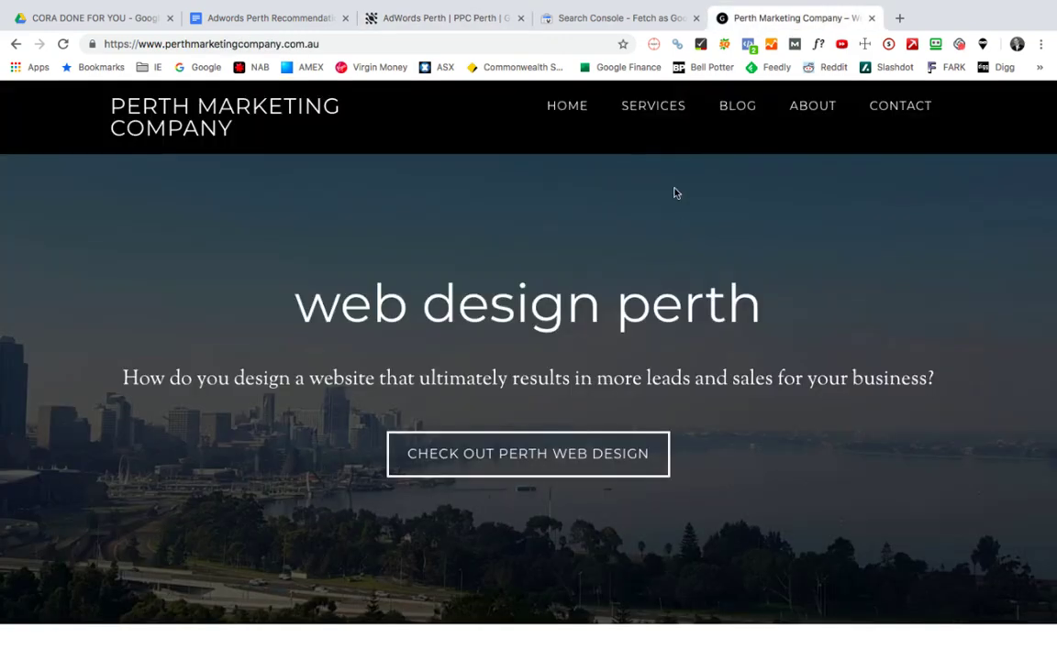
{"action": "mouse_move", "coordinate": [667, 111]}
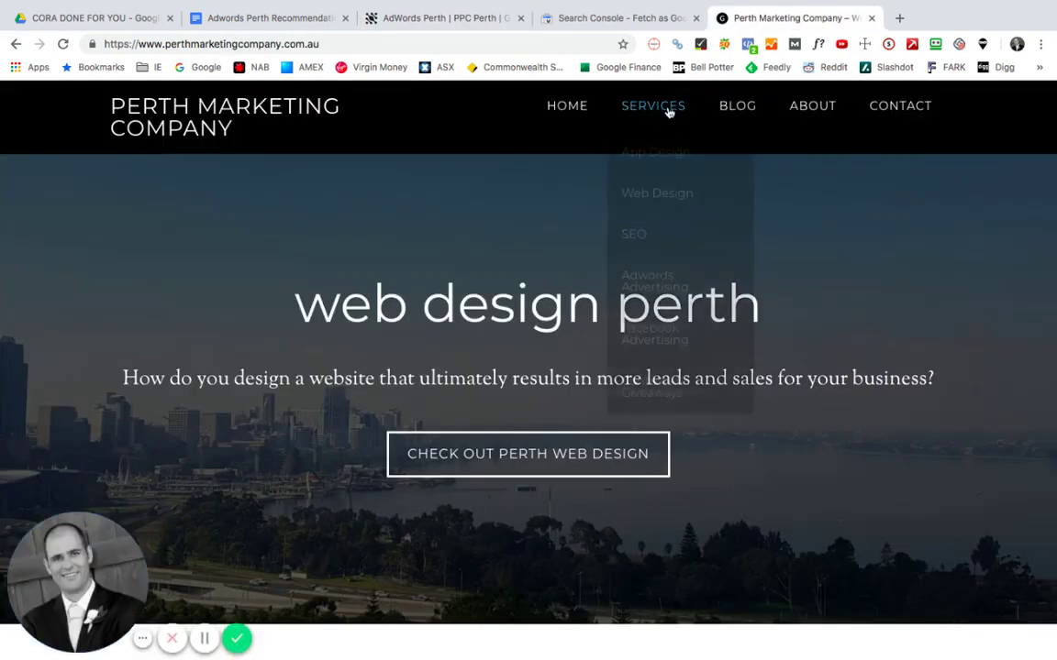
{"action": "left_click", "coordinate": [662, 279]}
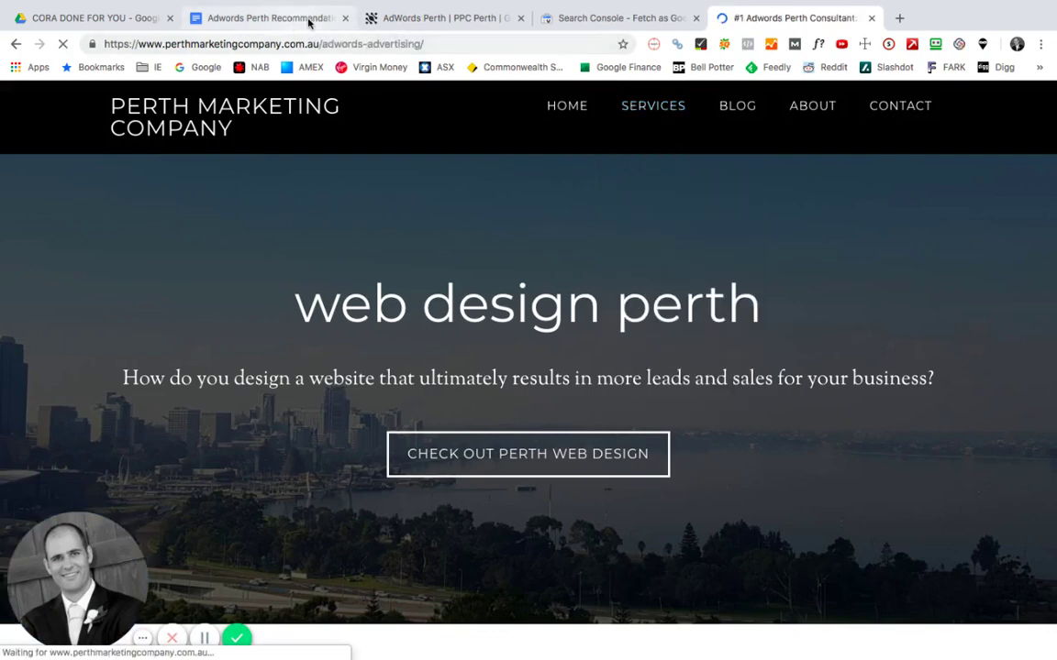
Look through the Perth Marketing Company Adwords Advertising page from its heading down to the expandable Adwords FAQ section.
{"action": "left_click", "coordinate": [420, 22]}
{"action": "left_click", "coordinate": [760, 20]}
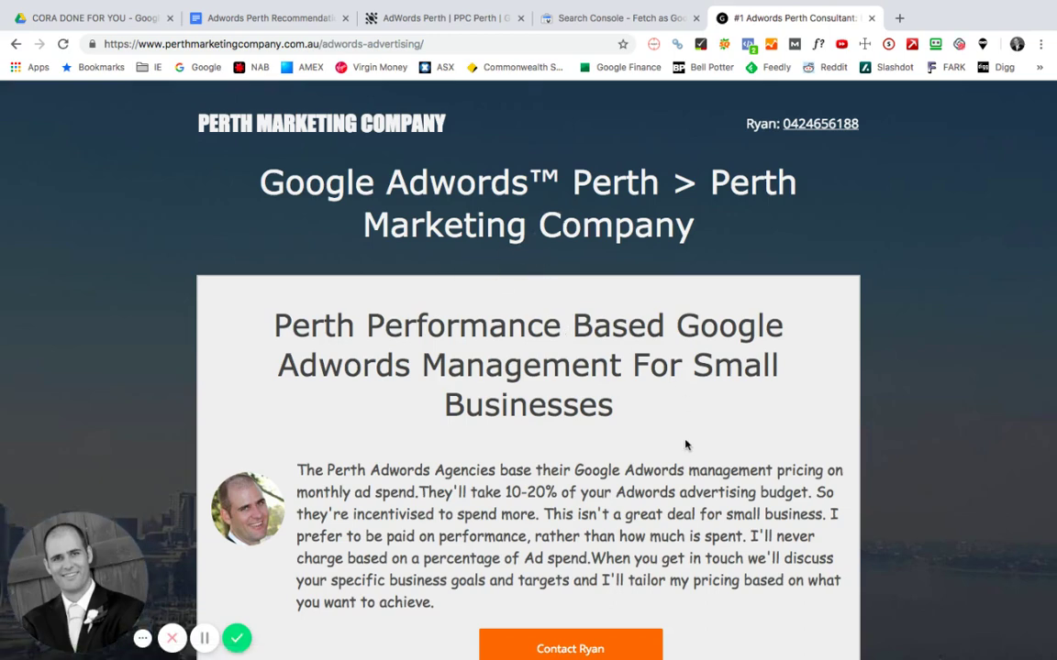
{"action": "scroll", "coordinate": [682, 446], "scroll_direction": "down", "scroll_amount": 5}
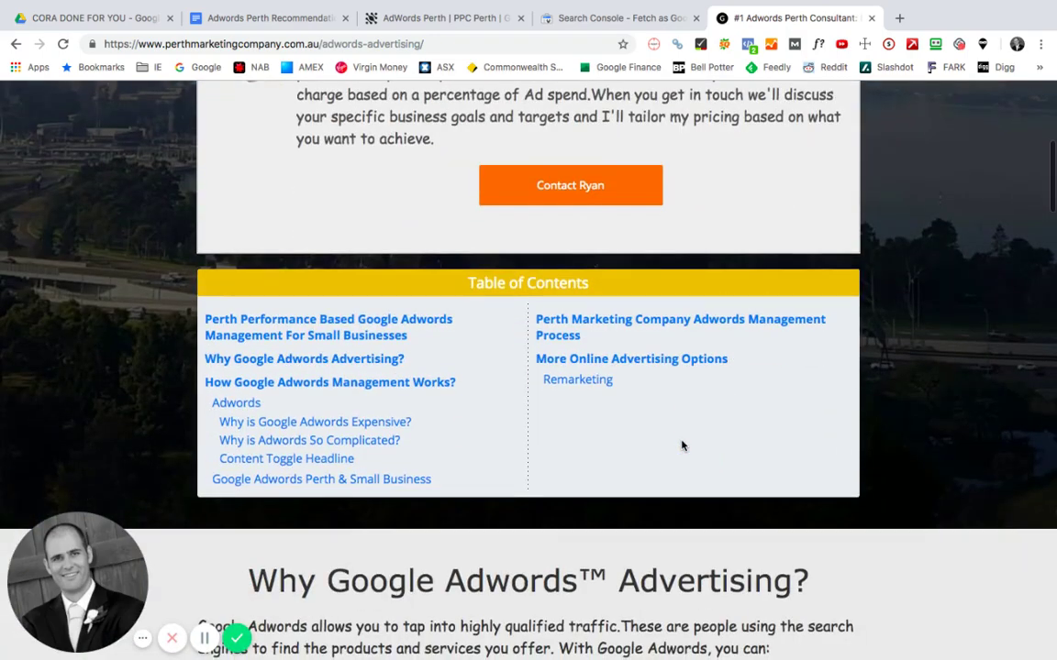
{"action": "scroll", "coordinate": [681, 446], "scroll_direction": "down", "scroll_amount": 8}
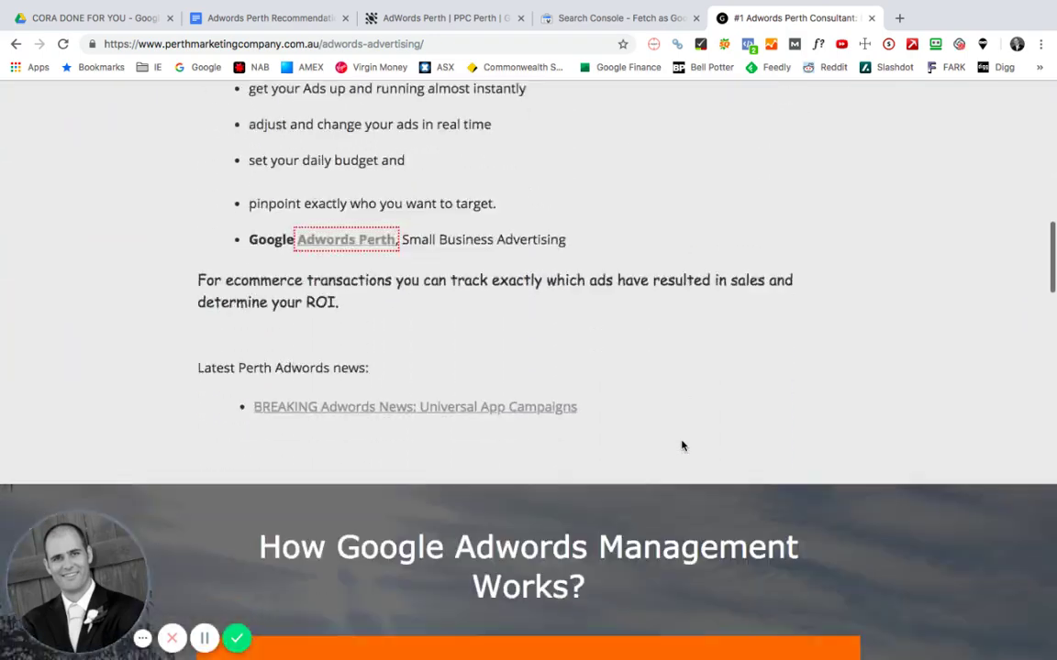
{"action": "scroll", "coordinate": [681, 446], "scroll_direction": "down", "scroll_amount": 8}
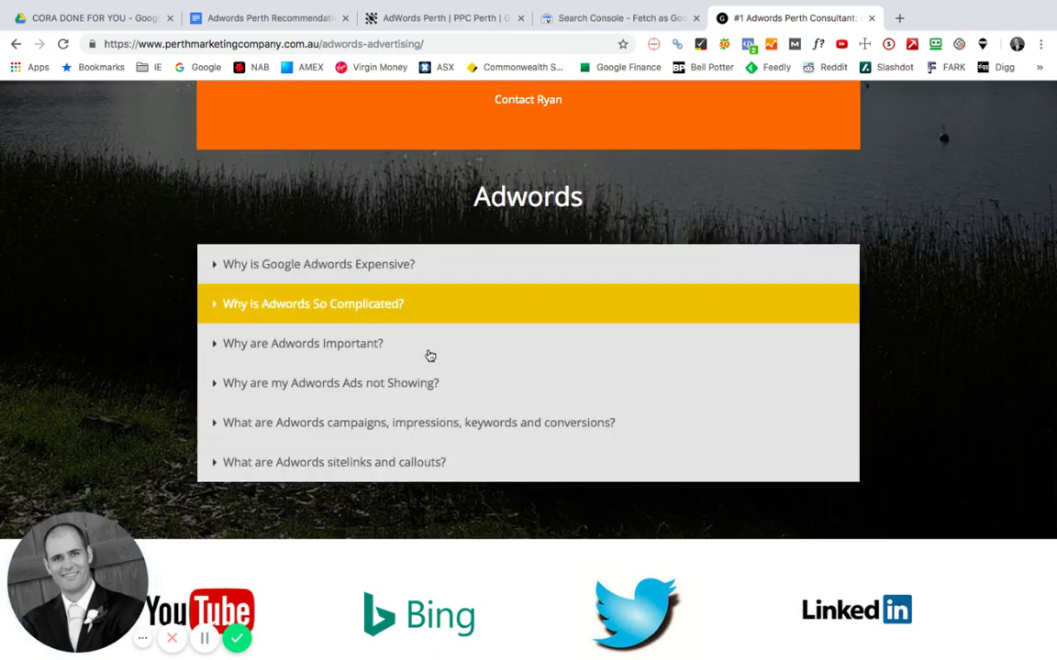
{"action": "scroll", "coordinate": [463, 321], "scroll_direction": "down", "scroll_amount": 2}
{"action": "scroll", "coordinate": [462, 321], "scroll_direction": "up", "scroll_amount": 2}
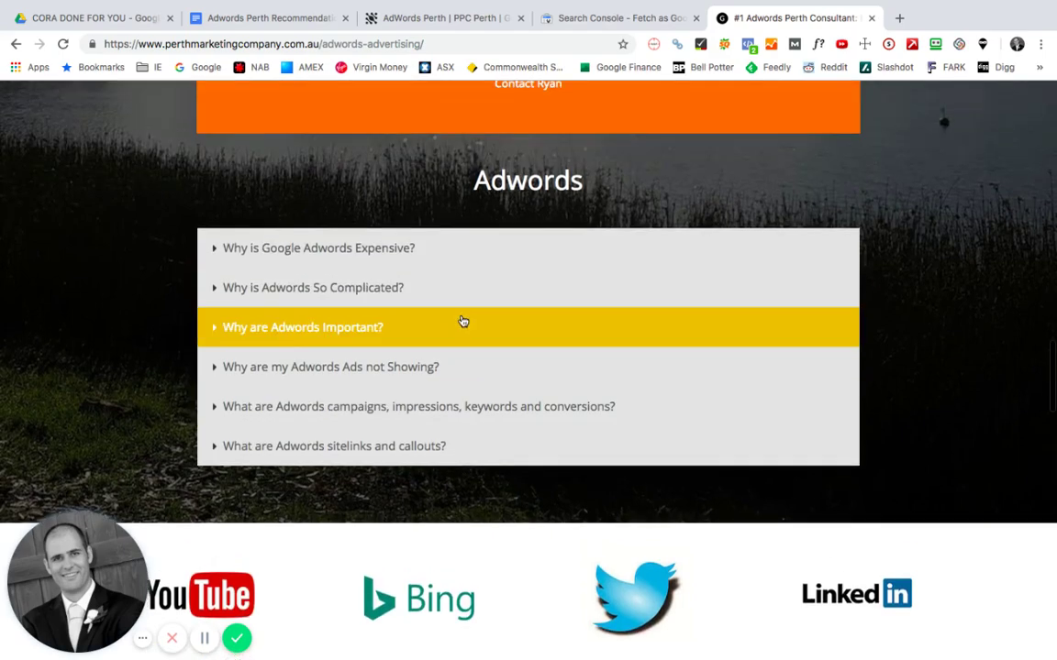
Read the FAQ answers to "Why is Google Adwords Expensive?" and "Why is Adwords So Complicated?", collapsing each one after reading.
{"action": "left_click", "coordinate": [348, 257]}
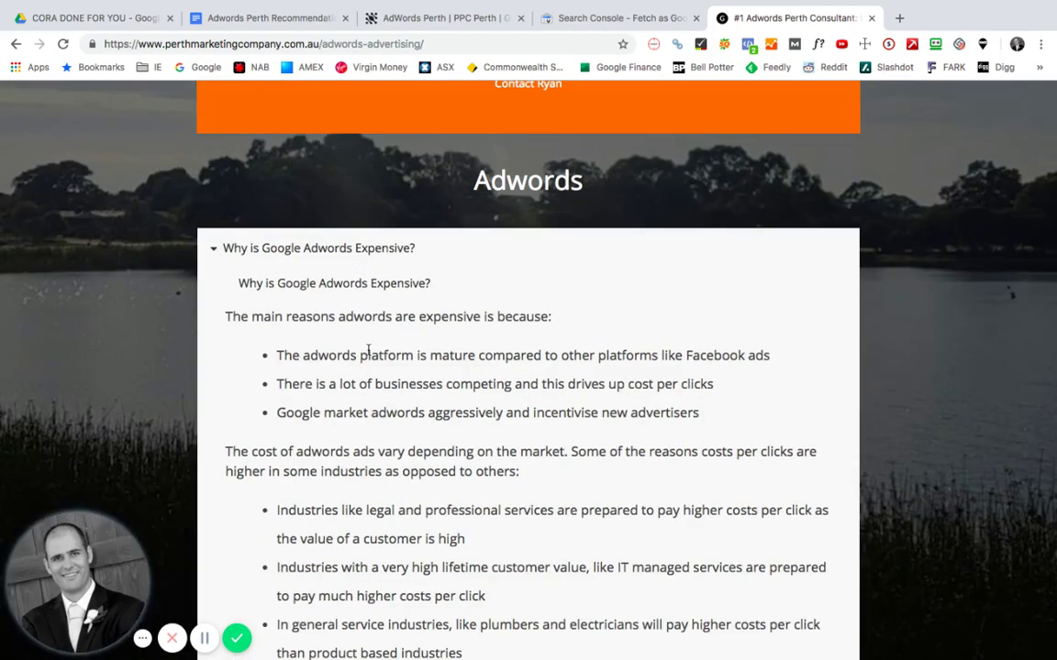
{"action": "scroll", "coordinate": [390, 405], "scroll_direction": "down", "scroll_amount": 5}
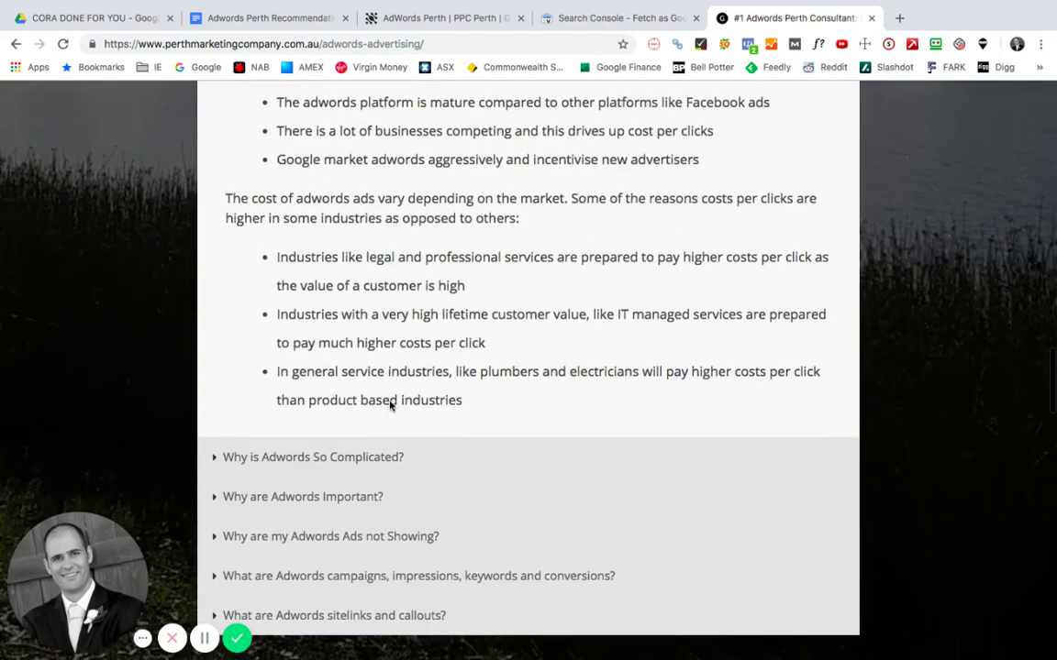
{"action": "scroll", "coordinate": [390, 405], "scroll_direction": "up", "scroll_amount": 2}
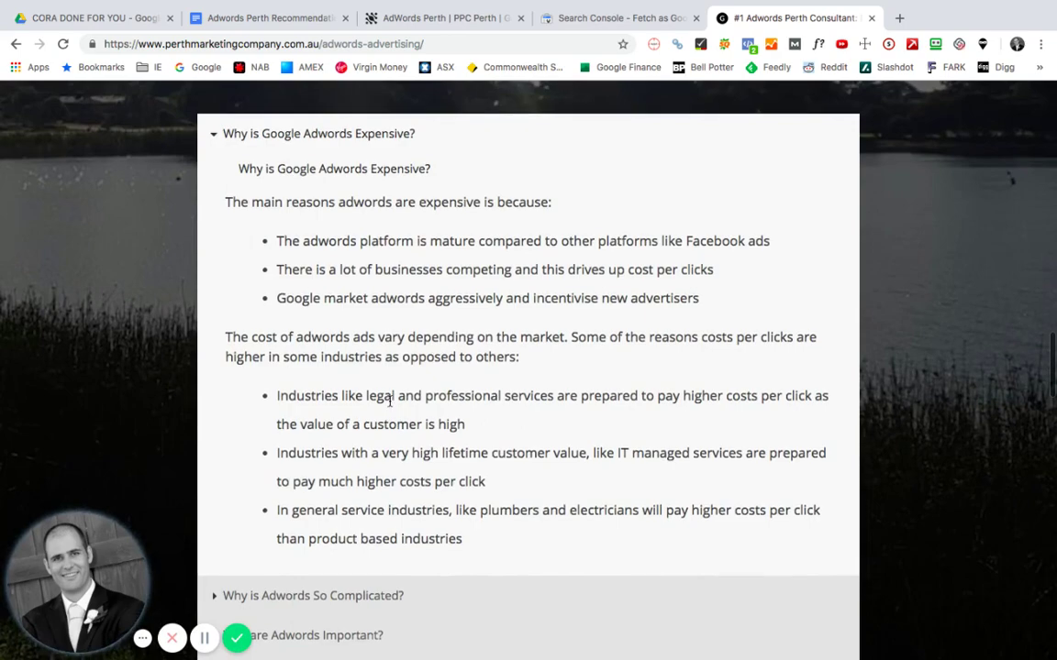
{"action": "left_click", "coordinate": [313, 135]}
{"action": "left_click", "coordinate": [326, 177]}
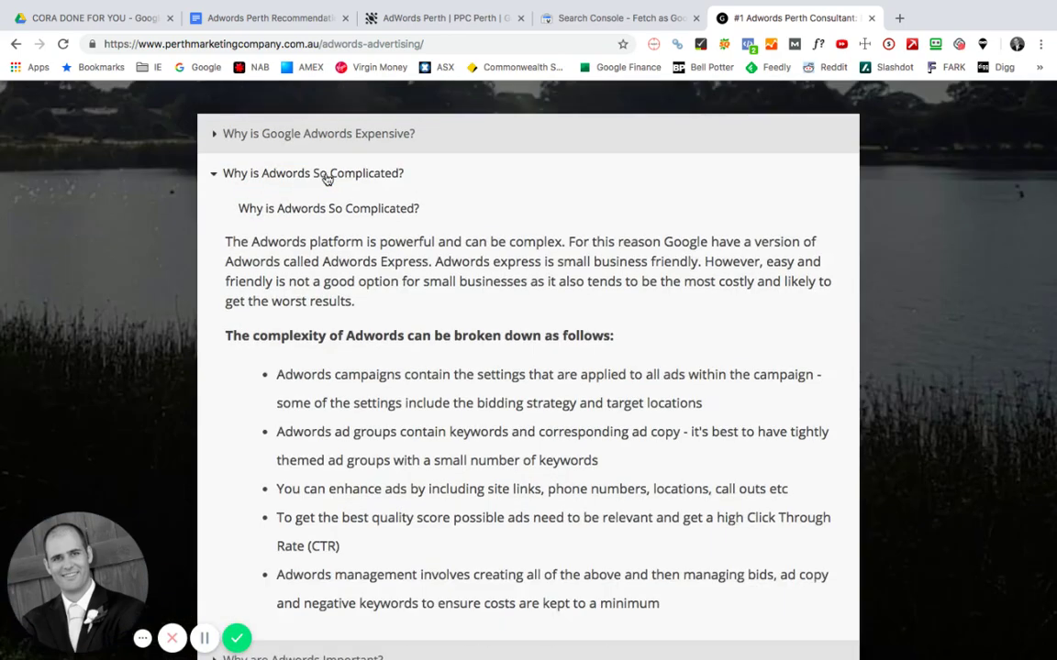
{"action": "scroll", "coordinate": [357, 274], "scroll_direction": "down", "scroll_amount": 1}
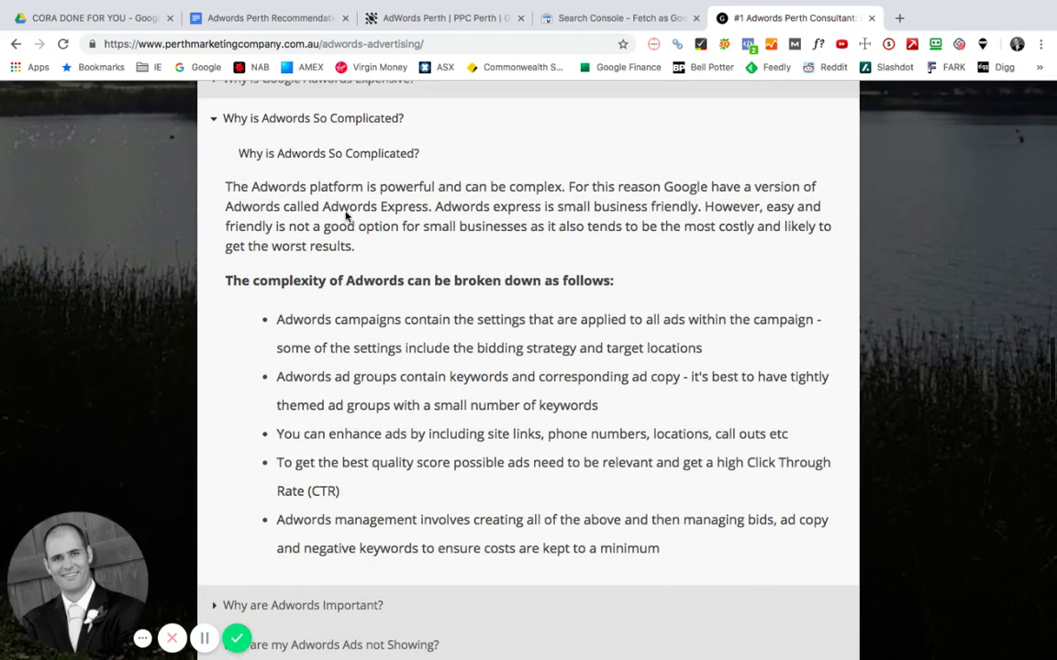
{"action": "left_click", "coordinate": [317, 118]}
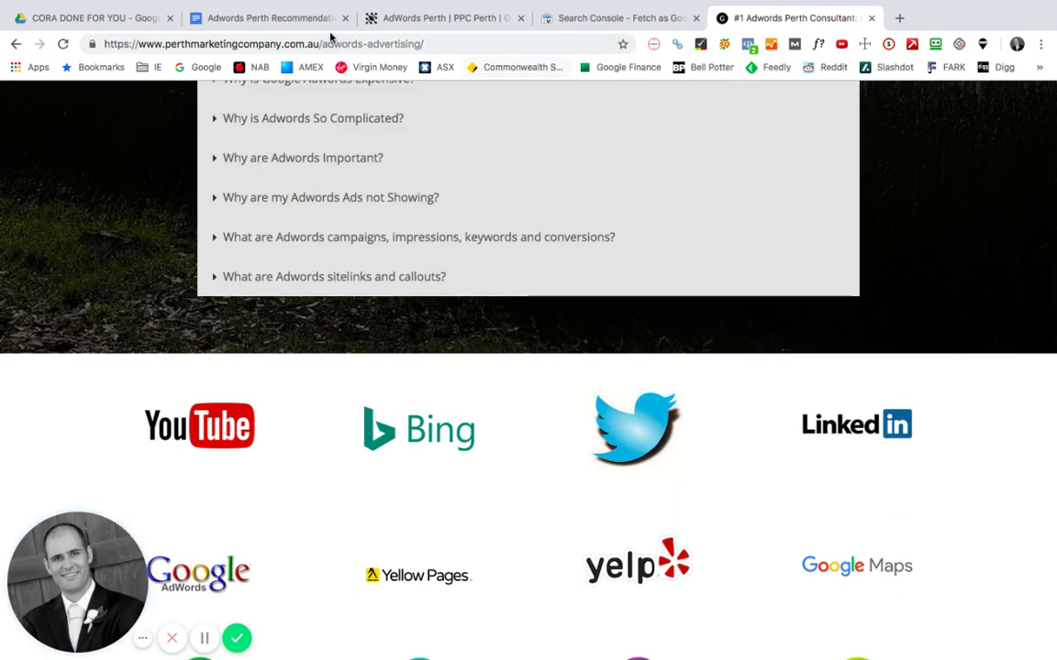
Review the Implementation list in the Adwords Perth Recommendations document and select the Adwords Advertising page's URL.
{"action": "left_click", "coordinate": [276, 19]}
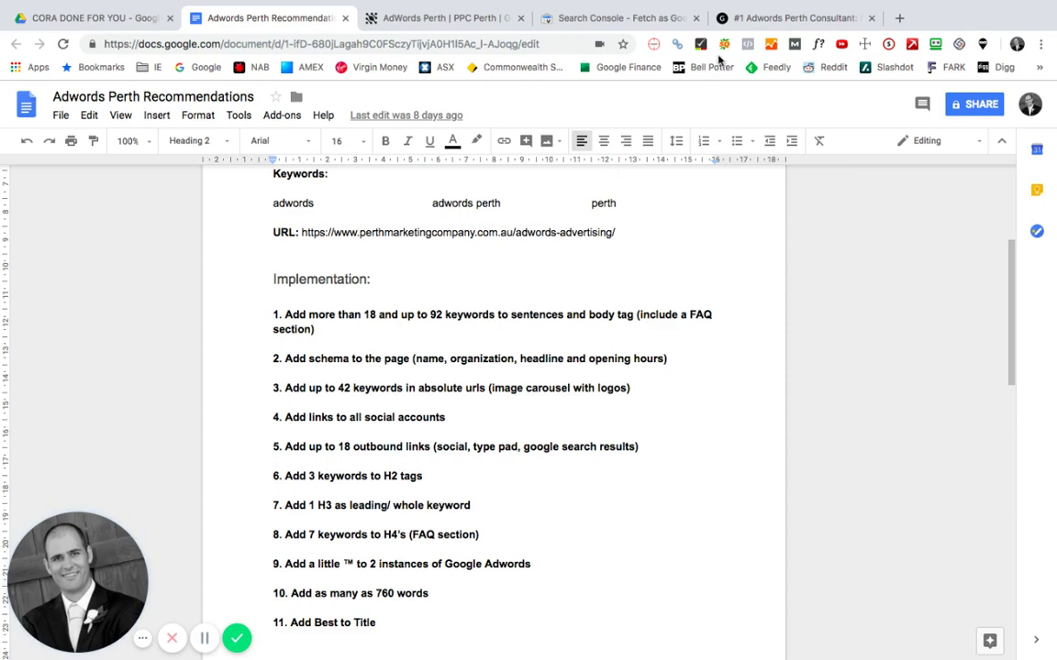
{"action": "left_click", "coordinate": [745, 18]}
{"action": "left_click", "coordinate": [401, 43]}
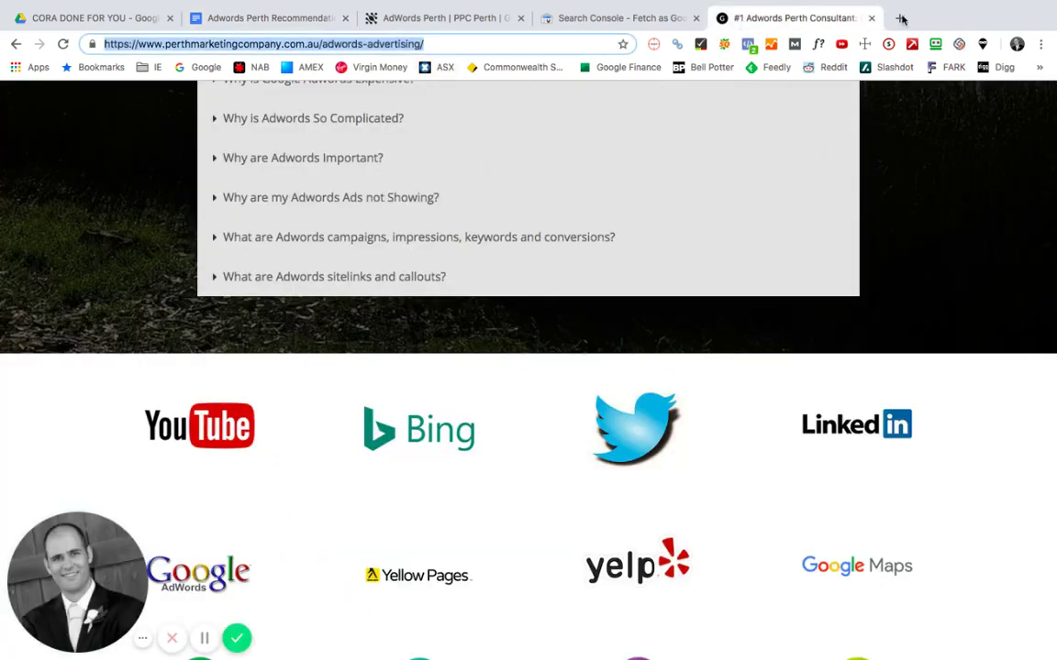
{"action": "left_click", "coordinate": [271, 18]}
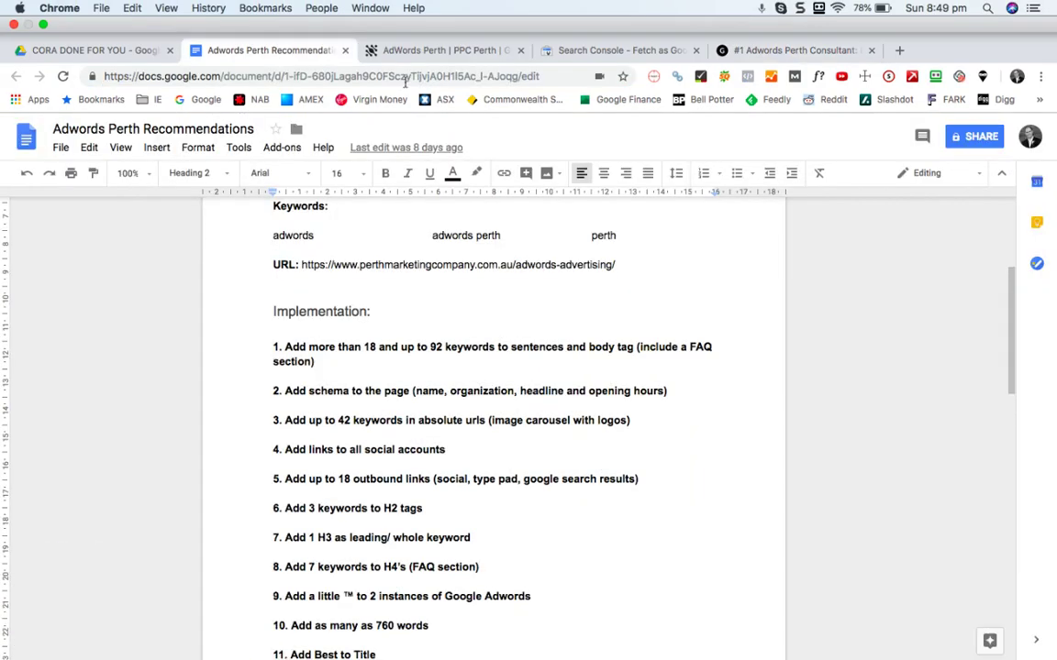
Switch to the adwords_perth_mobile report in Excel and view the SEO Tuning Roadmap table on the Roadmap (2) sheet.
{"action": "mouse_move", "coordinate": [734, 653]}
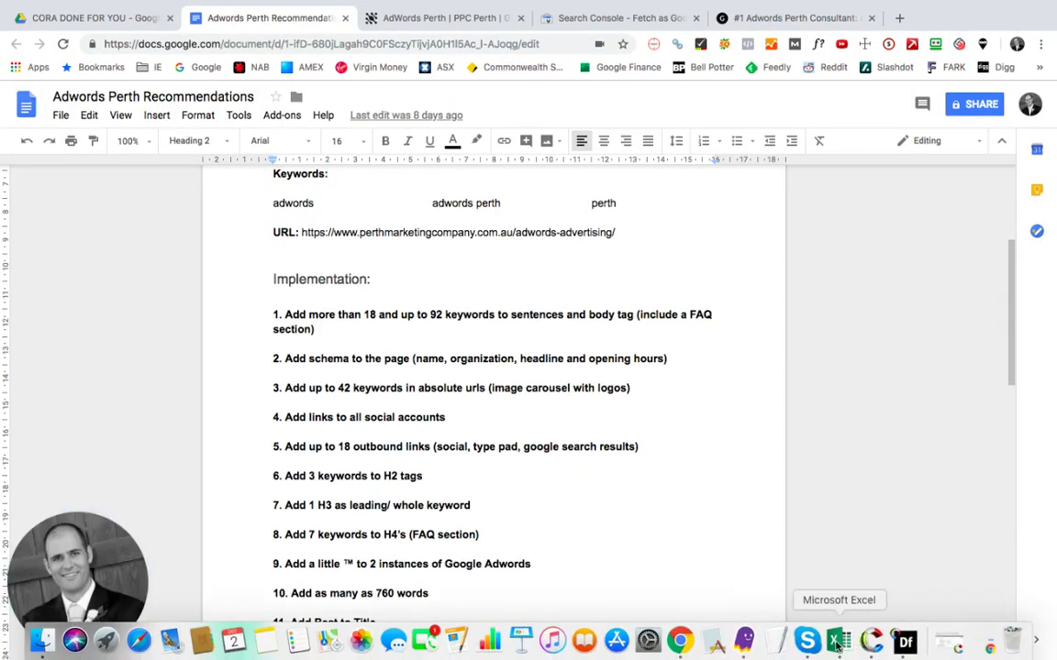
{"action": "left_click", "coordinate": [837, 641]}
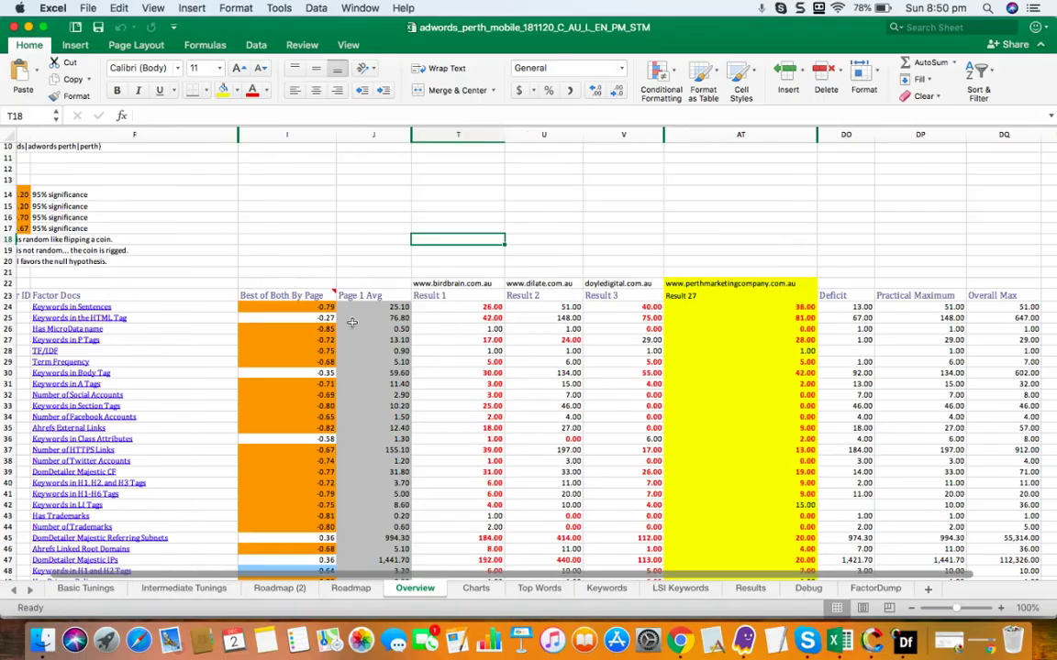
{"action": "left_click", "coordinate": [279, 588]}
{"action": "scroll", "coordinate": [405, 443], "scroll_direction": "down", "scroll_amount": 2}
{"action": "scroll", "coordinate": [405, 443], "scroll_direction": "down", "scroll_amount": 7}
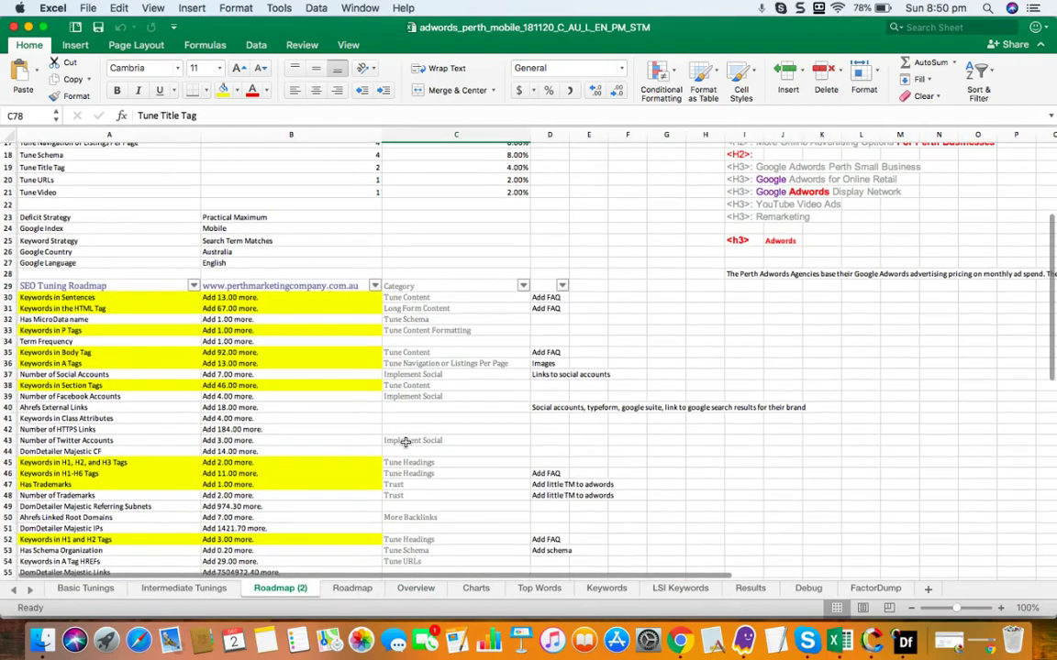
{"action": "scroll", "coordinate": [405, 443], "scroll_direction": "right", "scroll_amount": 1}
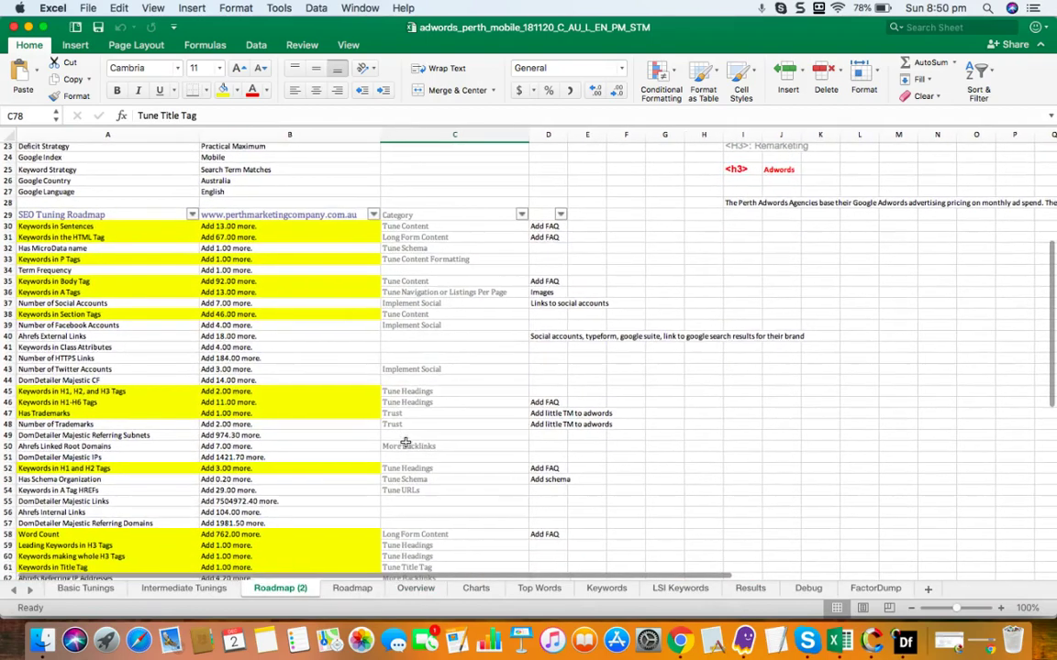
Filter the roadmap's Category column to Tune Schema only and read the listed schema factors.
{"action": "left_click", "coordinate": [520, 216]}
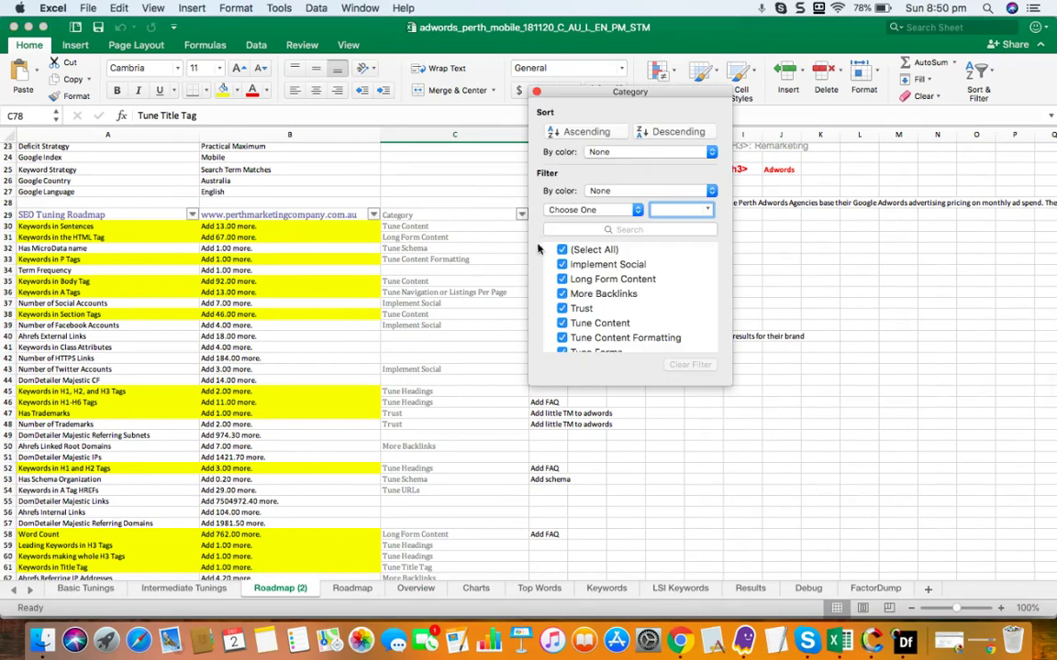
{"action": "left_click", "coordinate": [562, 250]}
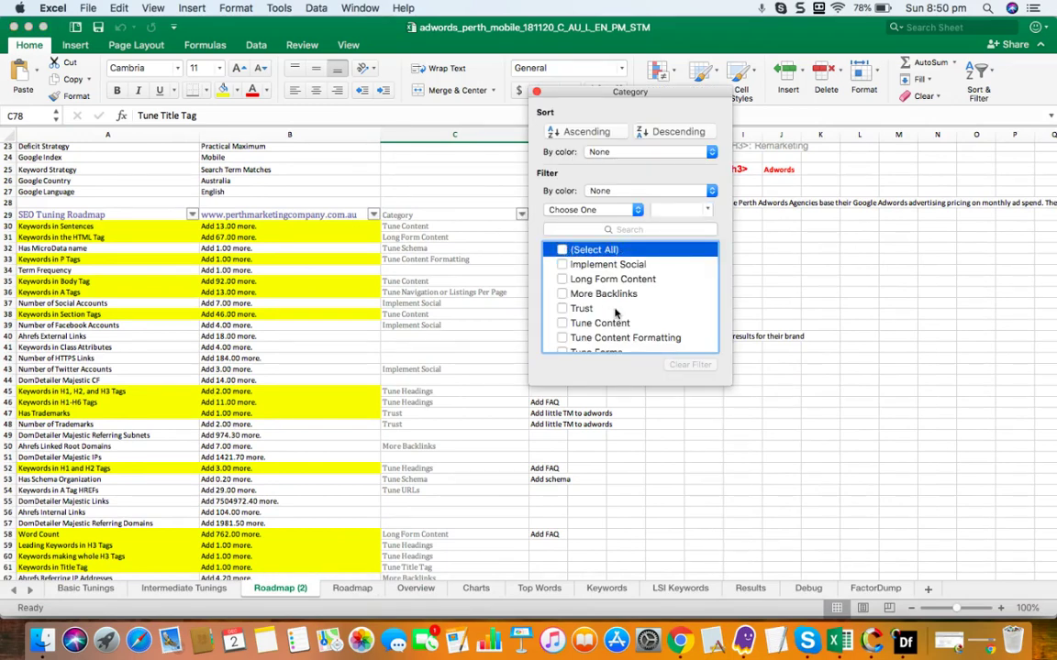
{"action": "scroll", "coordinate": [615, 313], "scroll_direction": "down", "scroll_amount": 5}
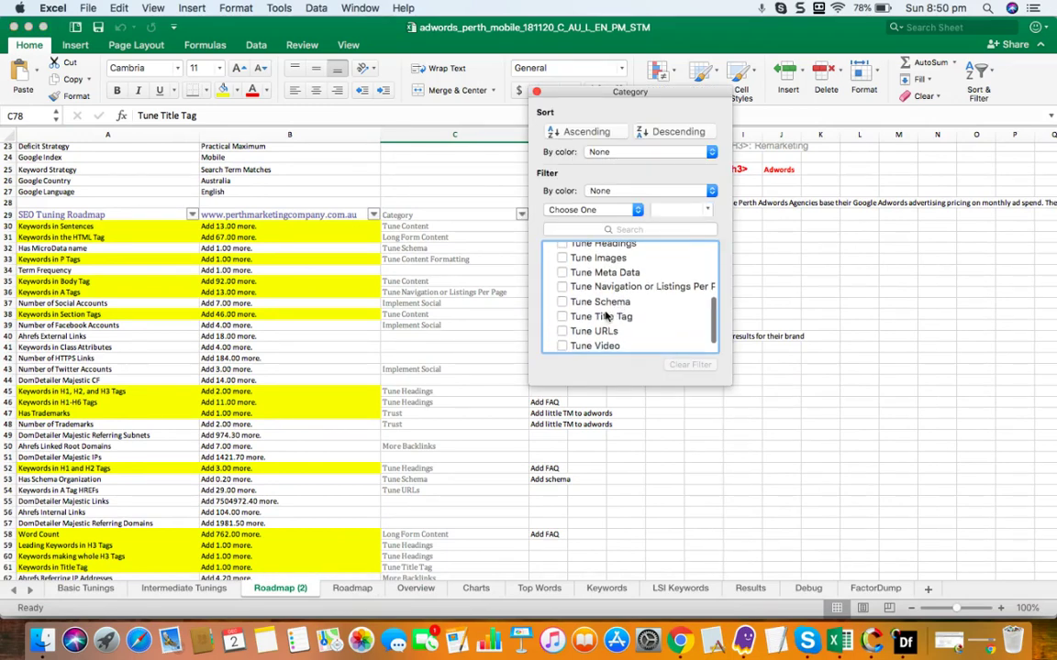
{"action": "left_click", "coordinate": [562, 303]}
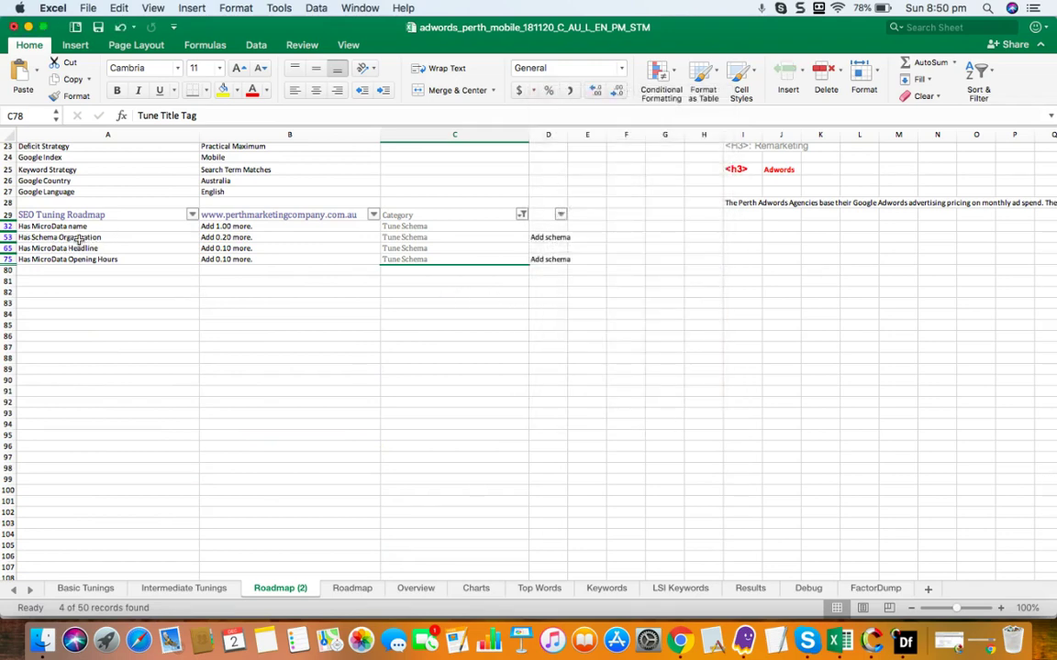
{"action": "left_click", "coordinate": [510, 435]}
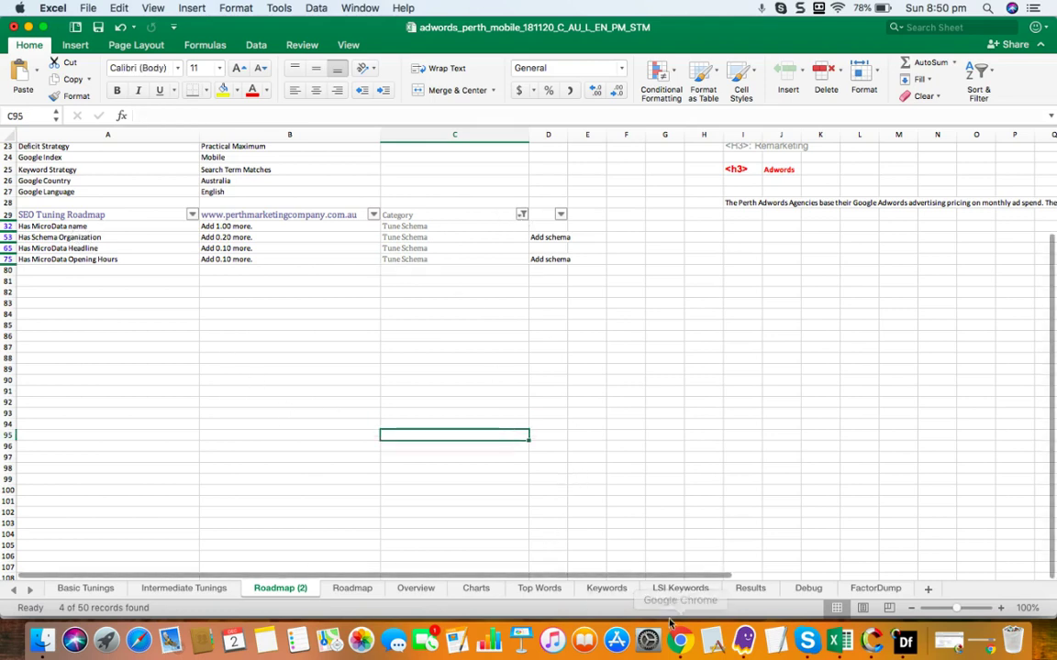
Reset the Category filter to include all categories of the roadmap again.
{"action": "left_click", "coordinate": [521, 214]}
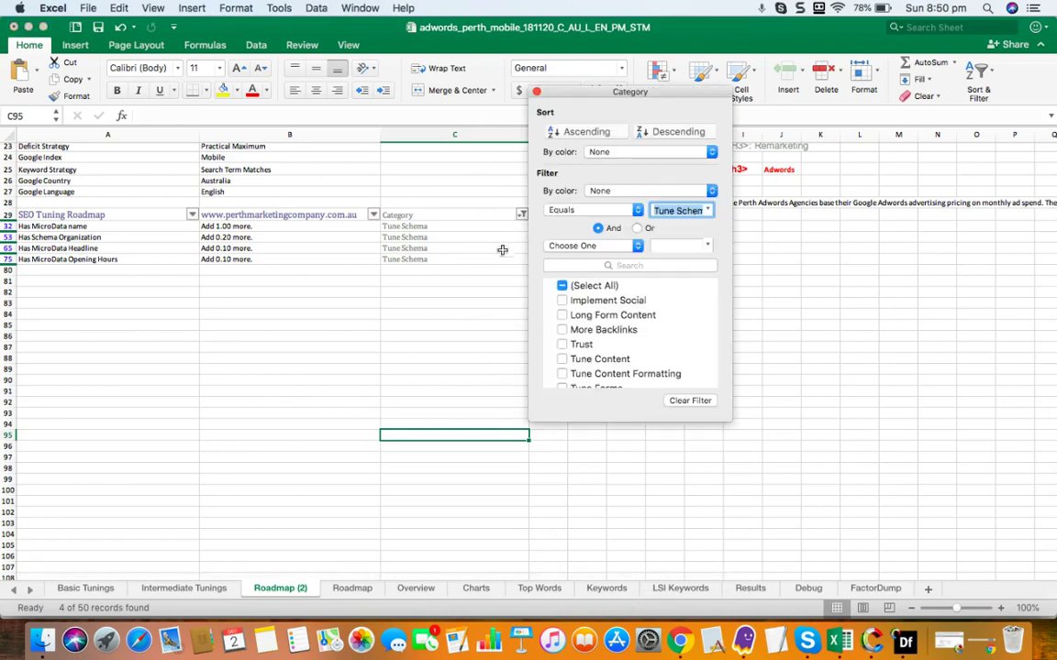
{"action": "left_click", "coordinate": [561, 286]}
{"action": "left_click", "coordinate": [392, 255]}
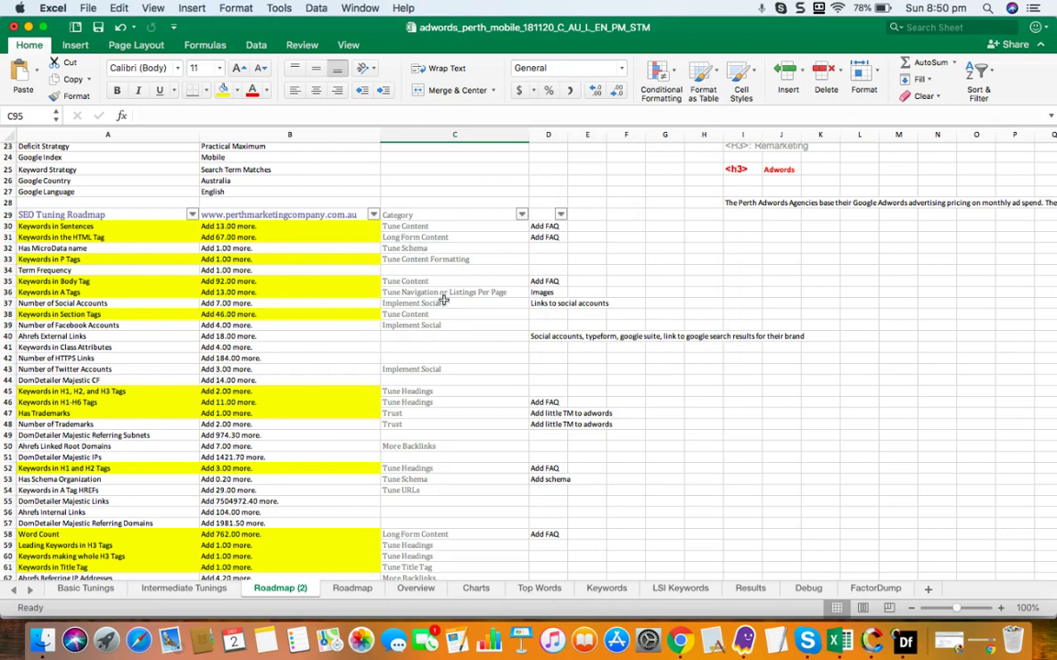
Switch back to Chrome and search for "google structured data testing tool" in a new browser tab.
{"action": "left_click", "coordinate": [680, 644]}
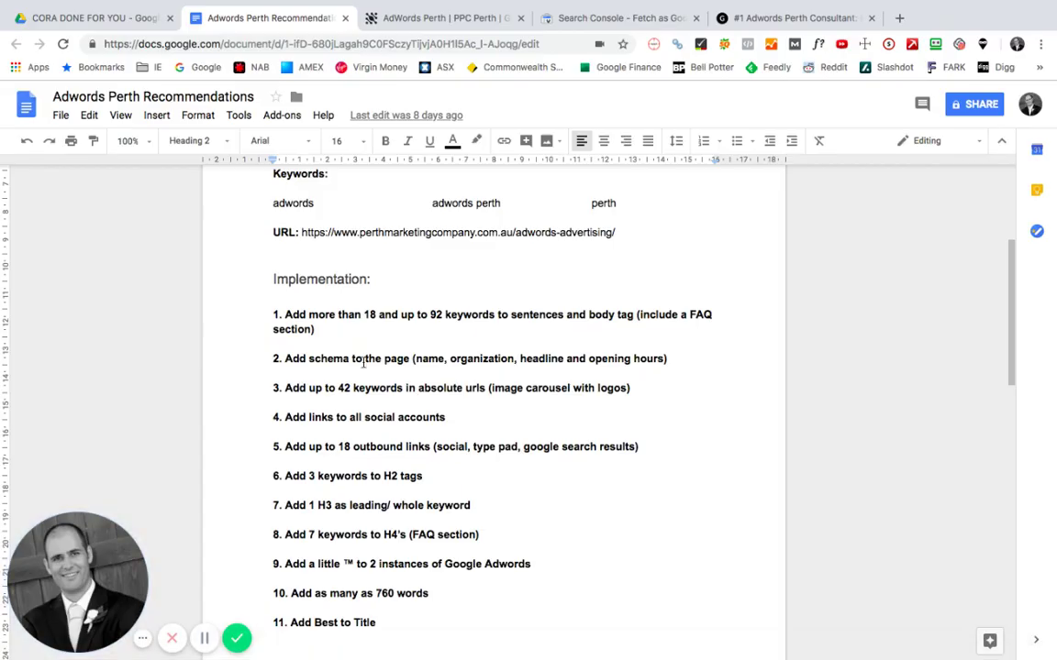
{"action": "left_click", "coordinate": [899, 17]}
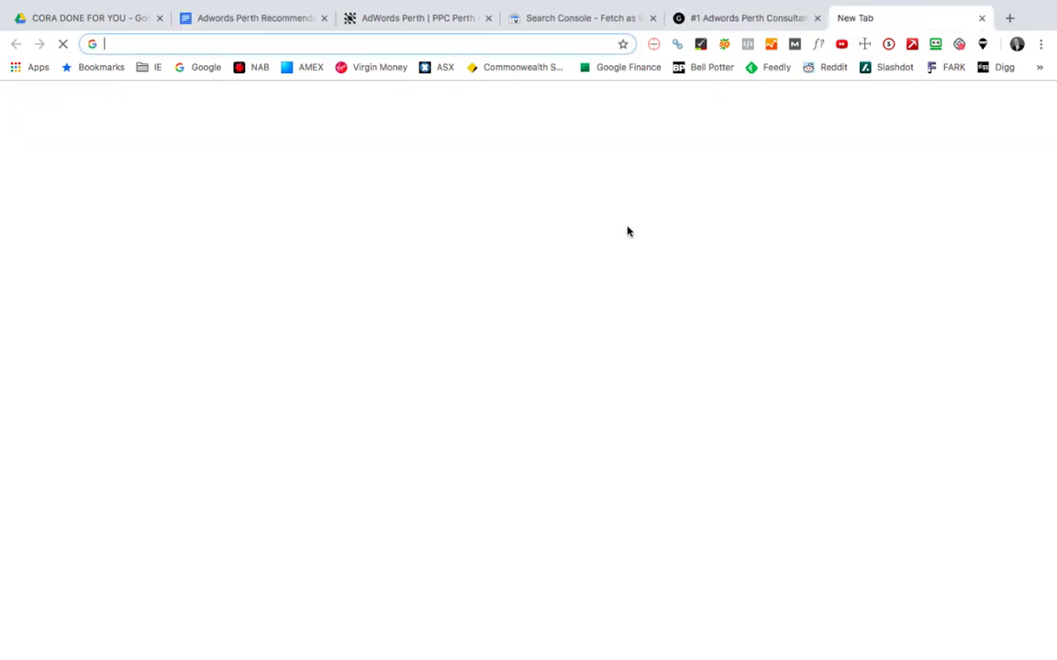
{"action": "type", "text": "google"}
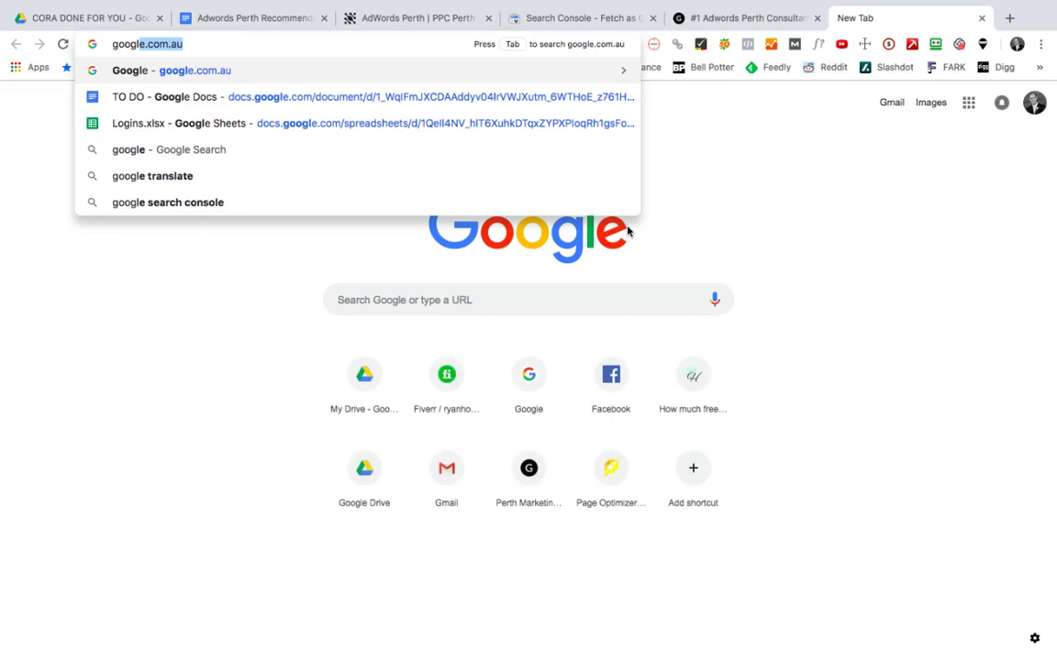
{"action": "type", "text": " str"}
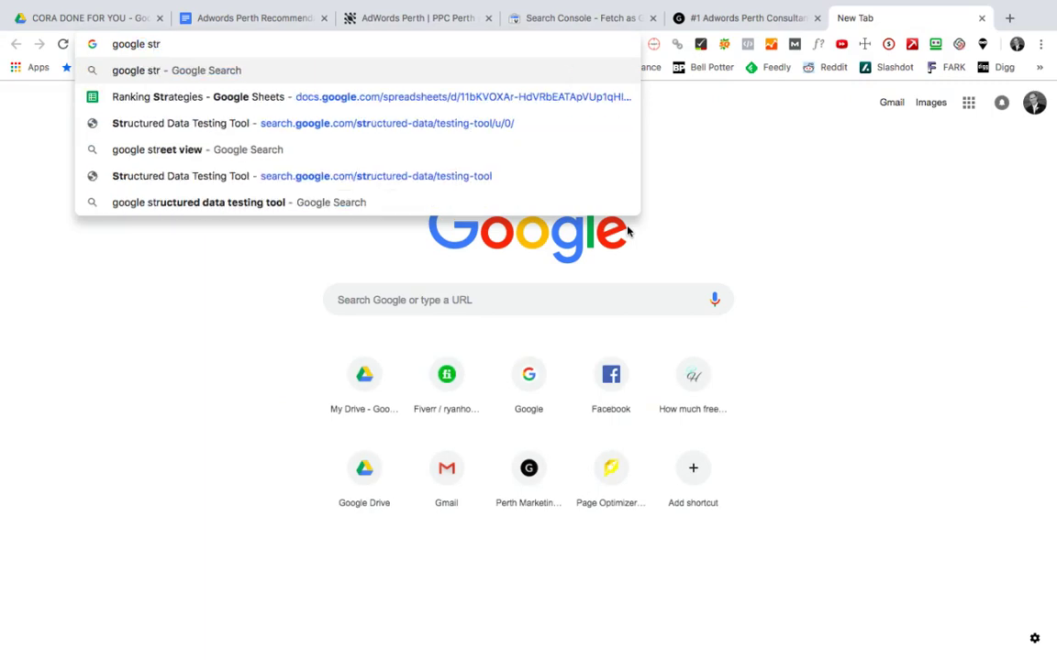
{"action": "left_click", "coordinate": [342, 204]}
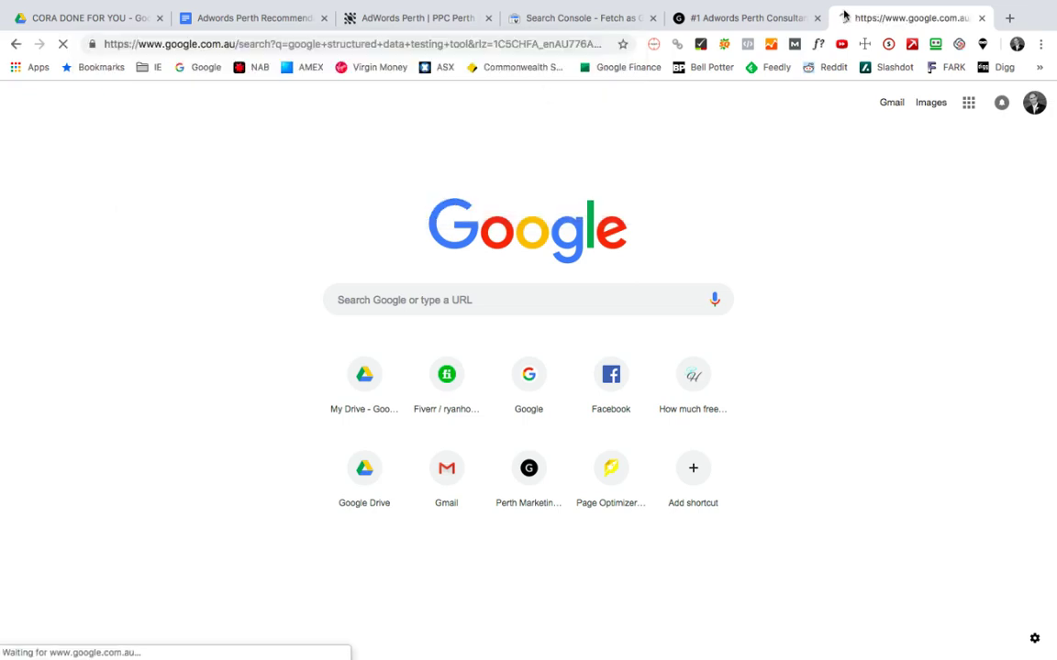
Copy the Adwords Advertising page's URL and open Google's Structured Data Testing Tool from the search results.
{"action": "left_click", "coordinate": [743, 20]}
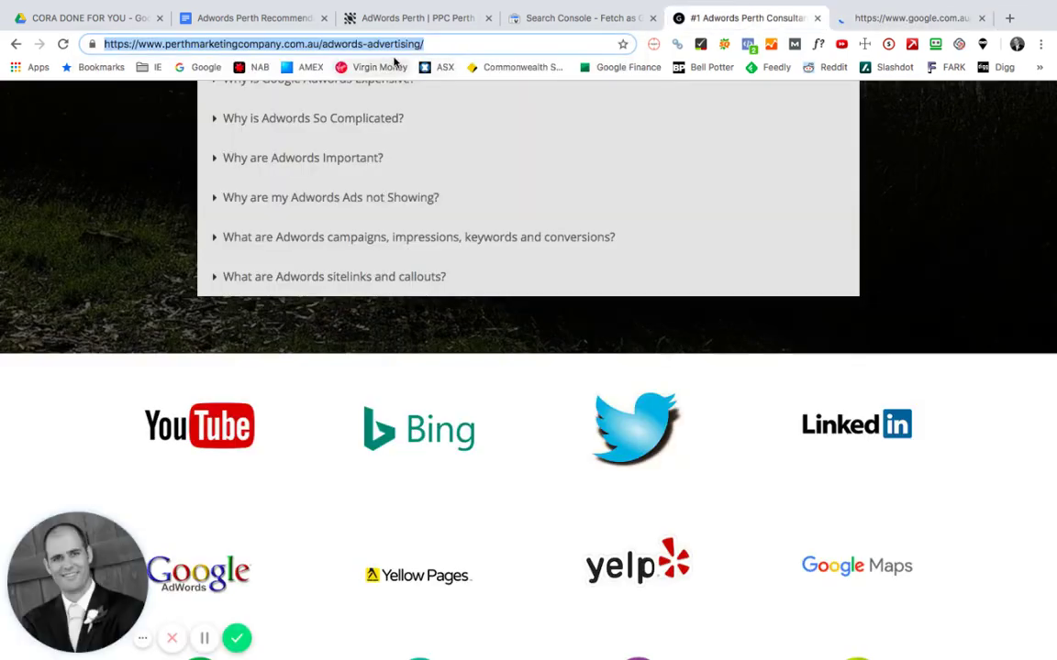
{"action": "left_click", "coordinate": [856, 18]}
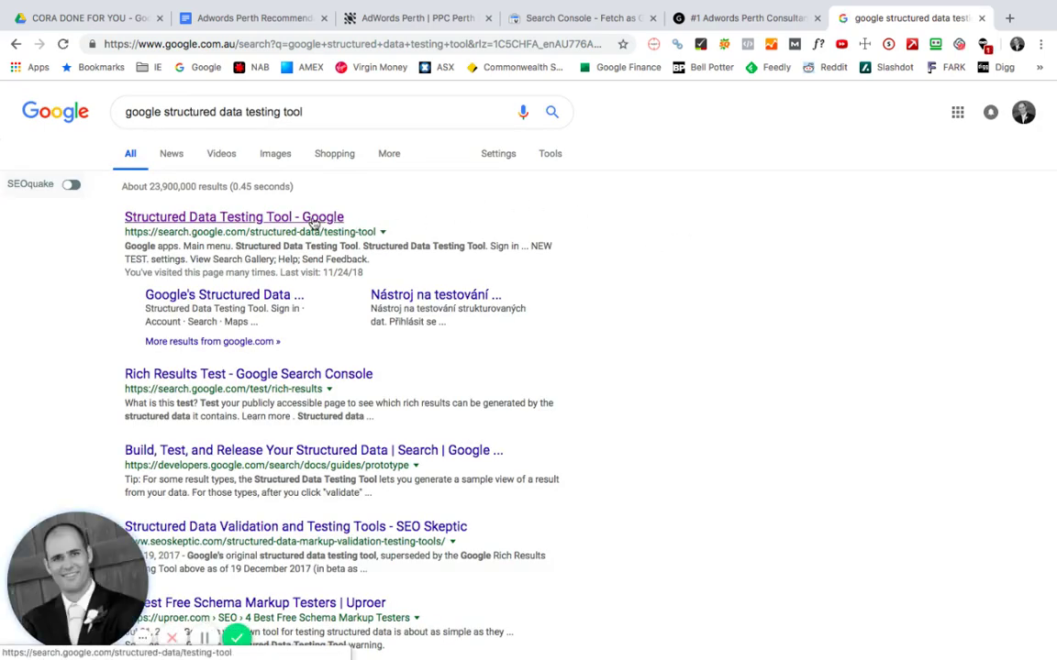
{"action": "left_click", "coordinate": [313, 221]}
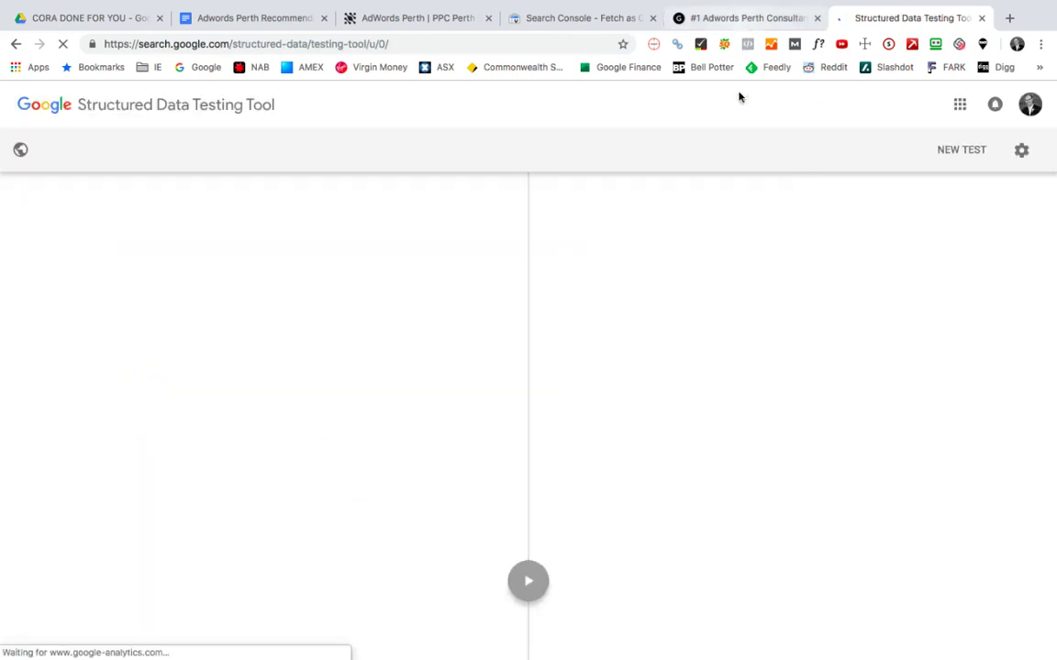
{"action": "left_click", "coordinate": [960, 154]}
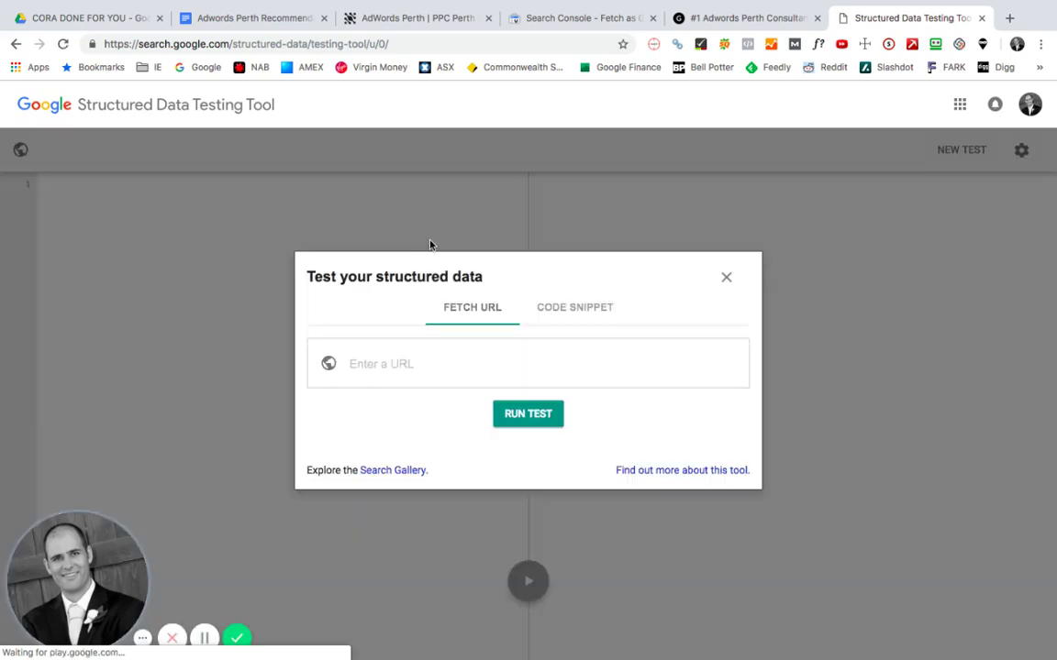
{"action": "left_click", "coordinate": [378, 368]}
{"action": "type", "text": "https://www.perthmarketingcompany.com.au/adwords-advertising/"}
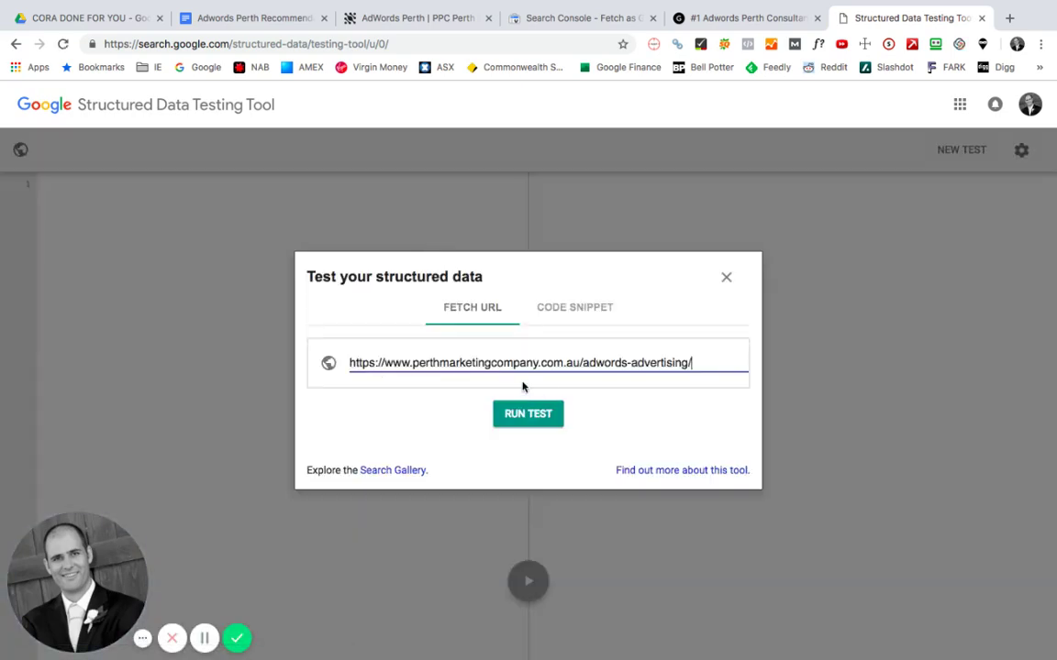
{"action": "left_click", "coordinate": [537, 414]}
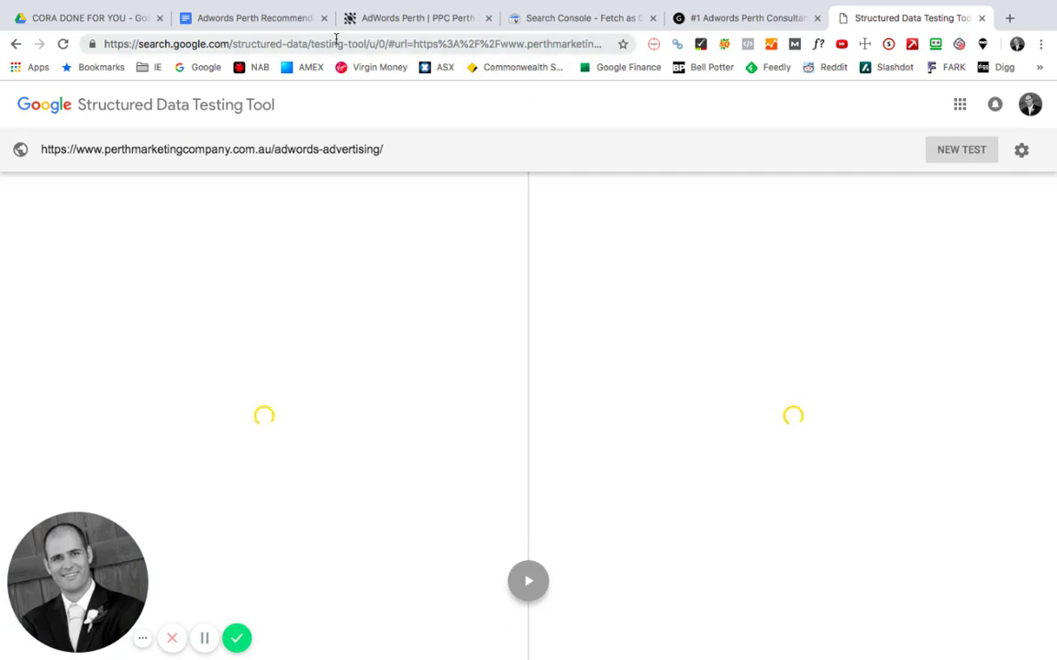
Inspect the properties of the detected Organization and Service schema items, ending on the Organization details.
{"action": "mouse_move", "coordinate": [742, 648]}
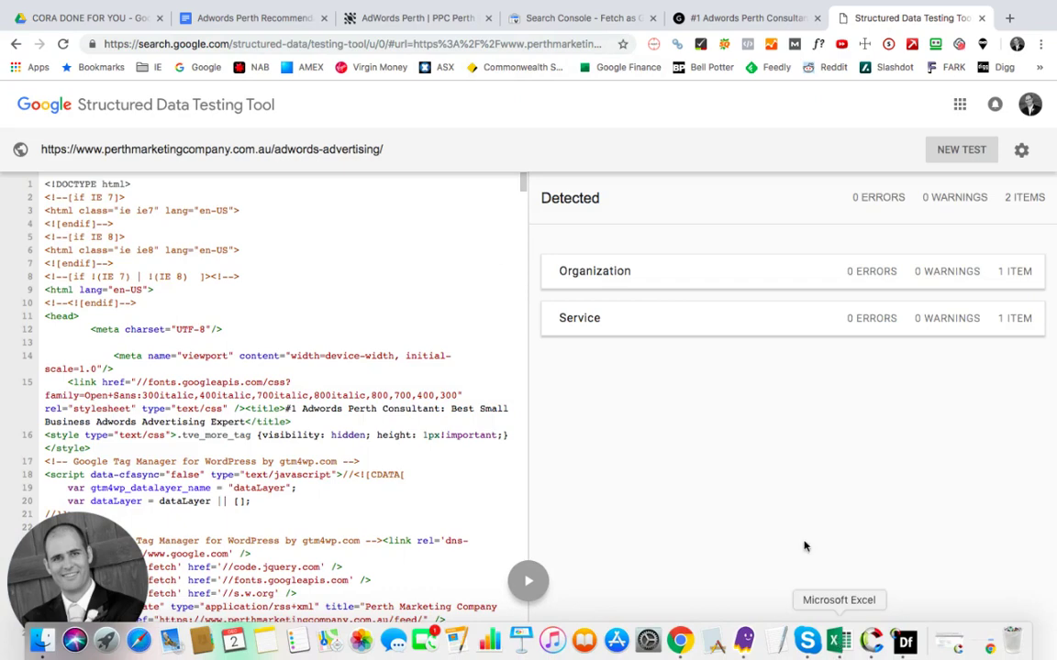
{"action": "left_click", "coordinate": [660, 272]}
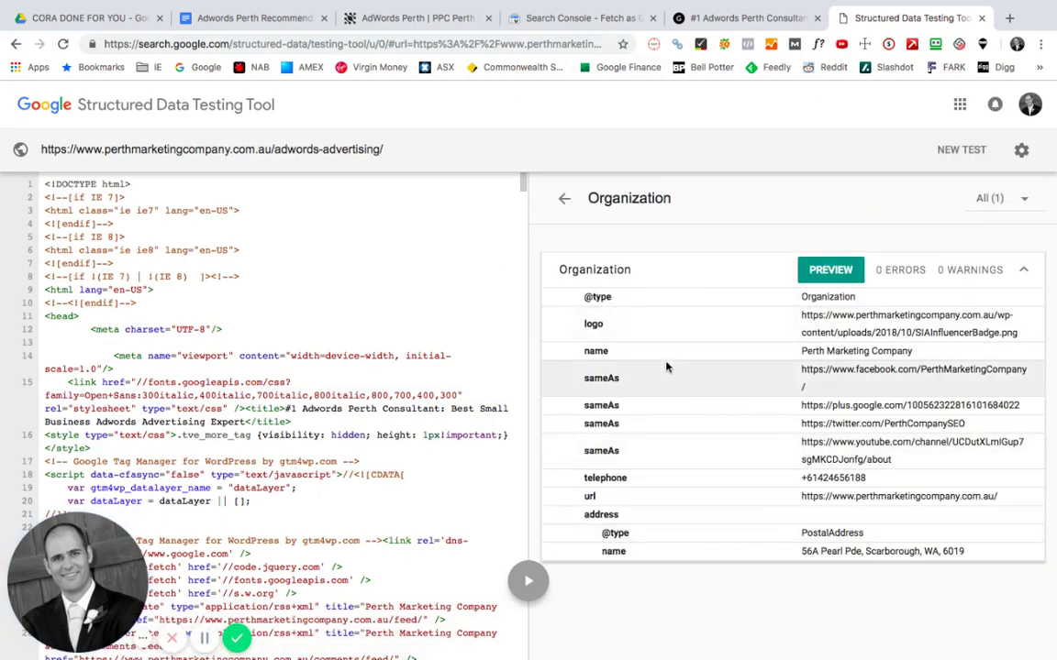
{"action": "left_click", "coordinate": [564, 198]}
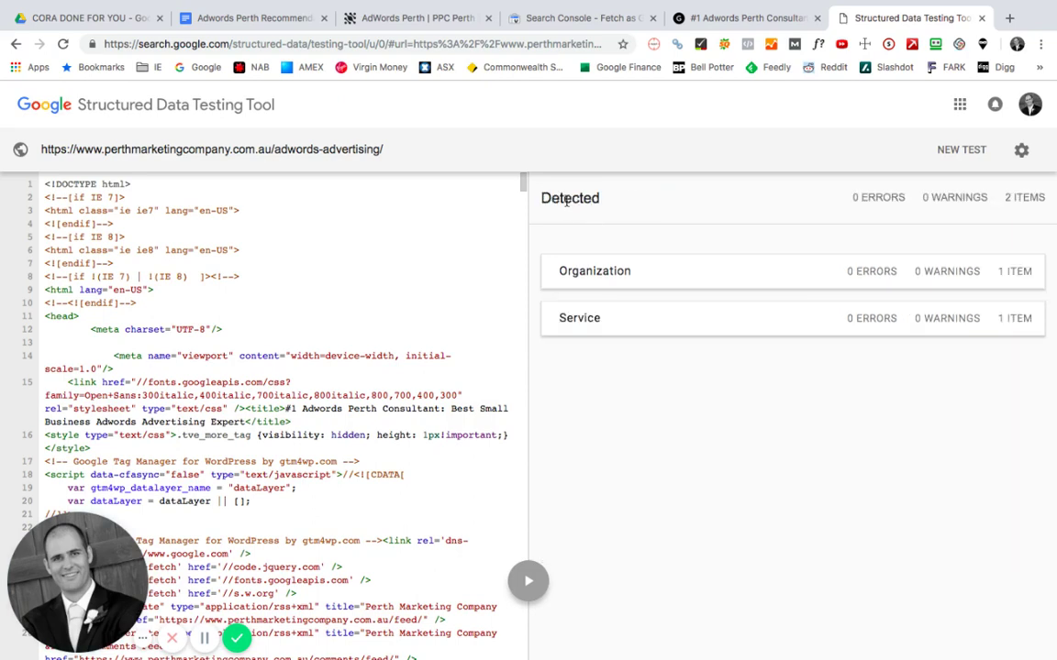
{"action": "left_click", "coordinate": [612, 323]}
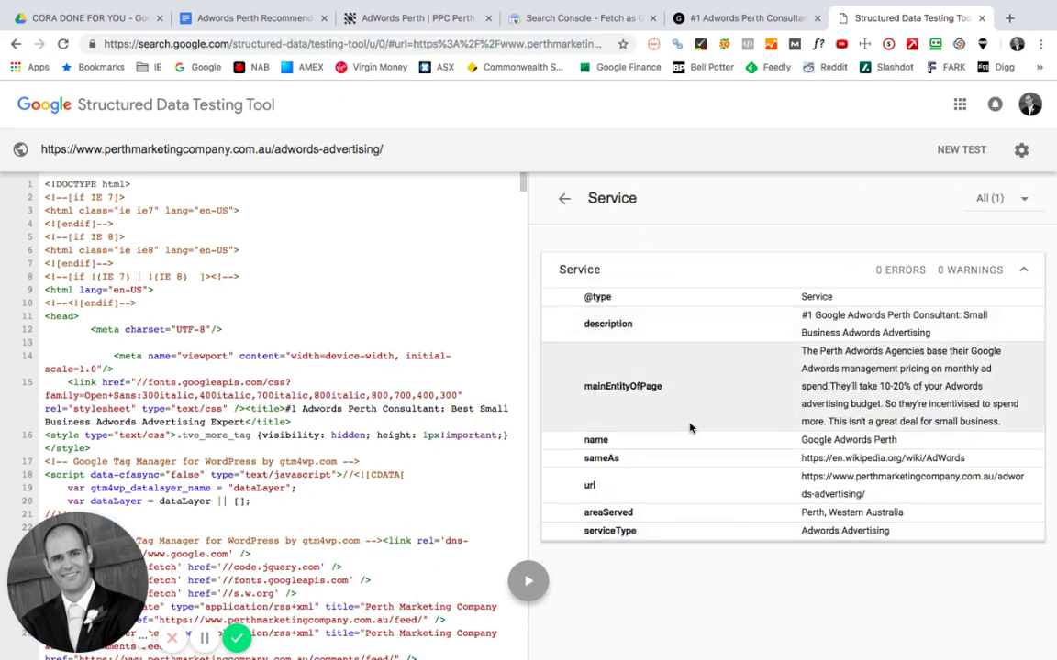
{"action": "left_click", "coordinate": [564, 197]}
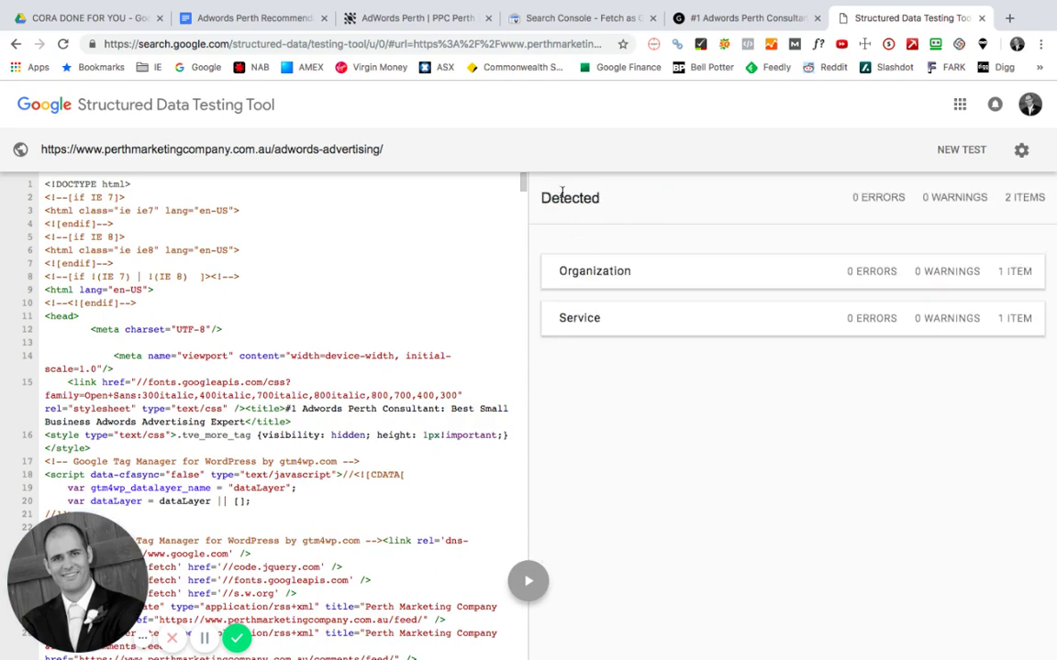
{"action": "left_click", "coordinate": [609, 274]}
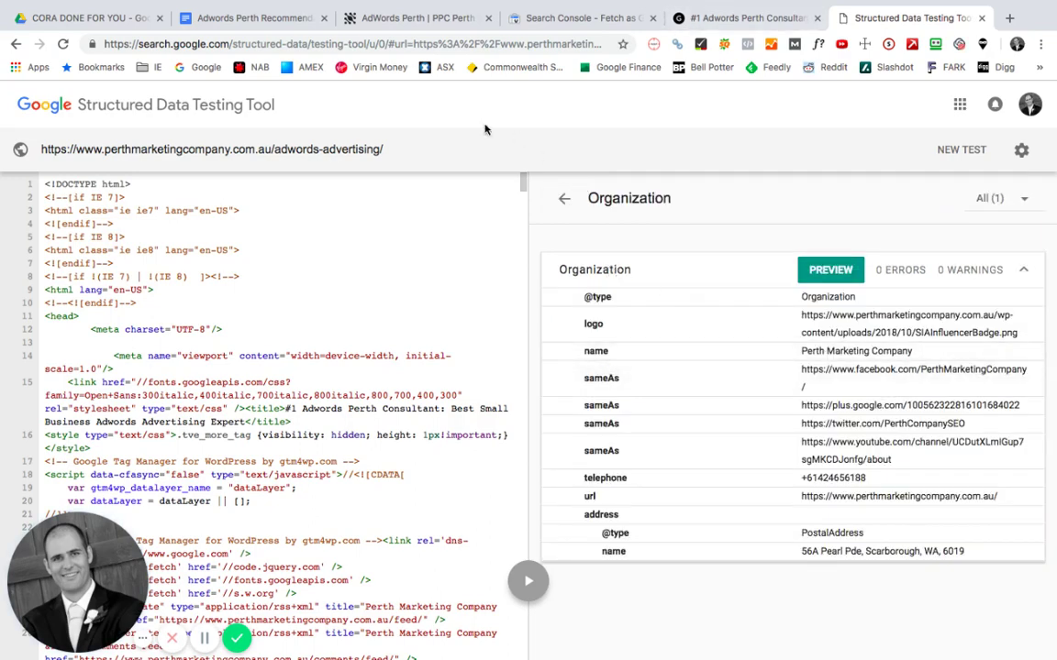
Compare the Organization schema details with the schema recommendation in the Adwords Perth Recommendations document.
{"action": "left_click", "coordinate": [259, 19]}
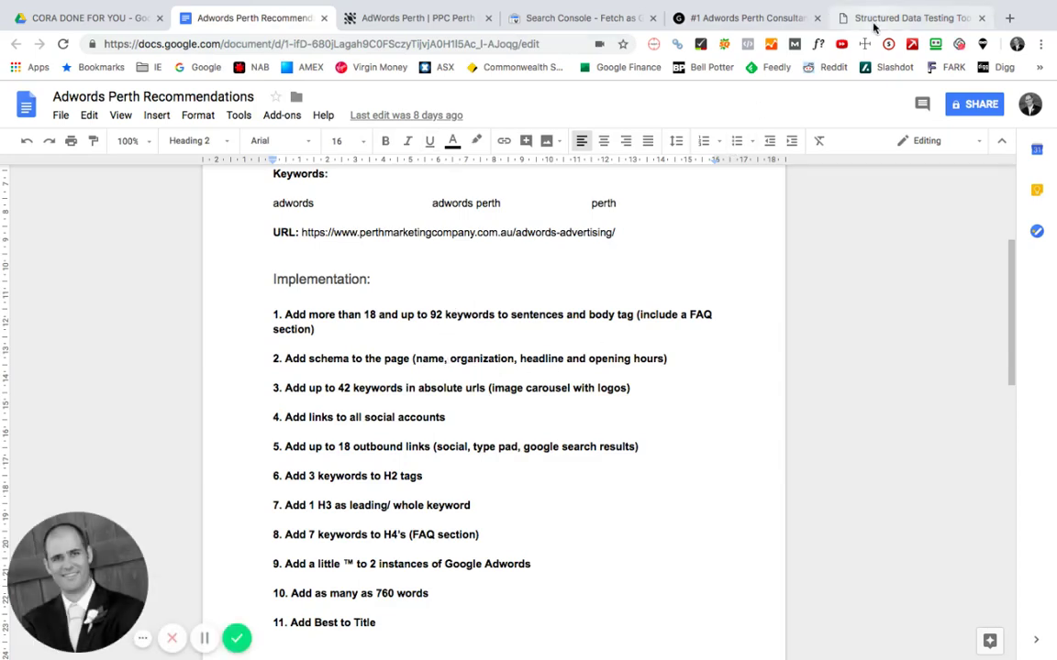
{"action": "left_click", "coordinate": [876, 20]}
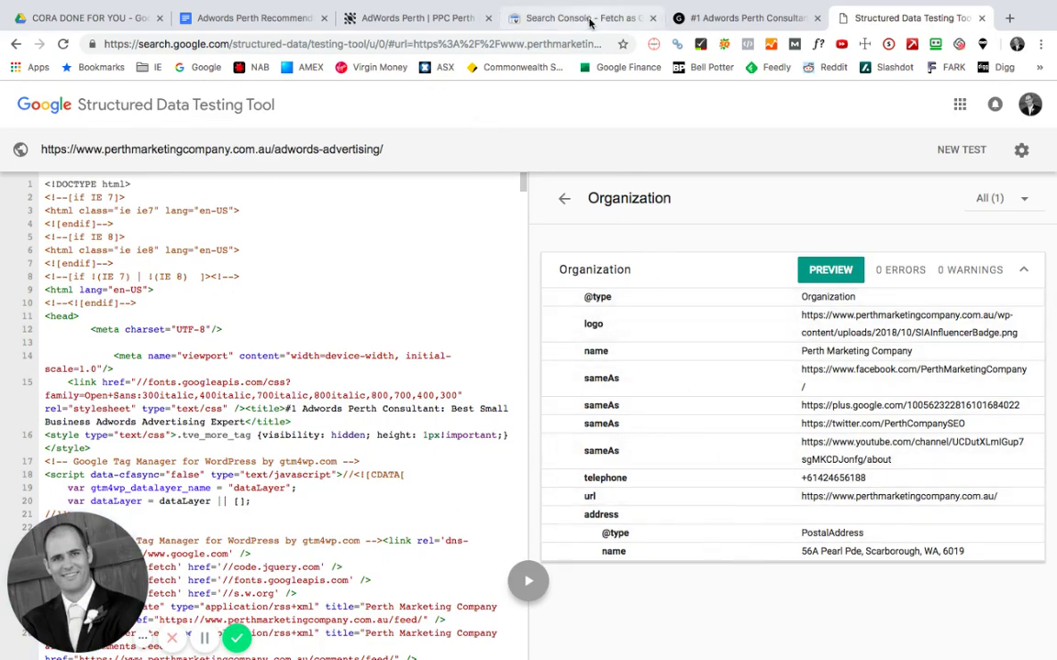
{"action": "left_click", "coordinate": [275, 16]}
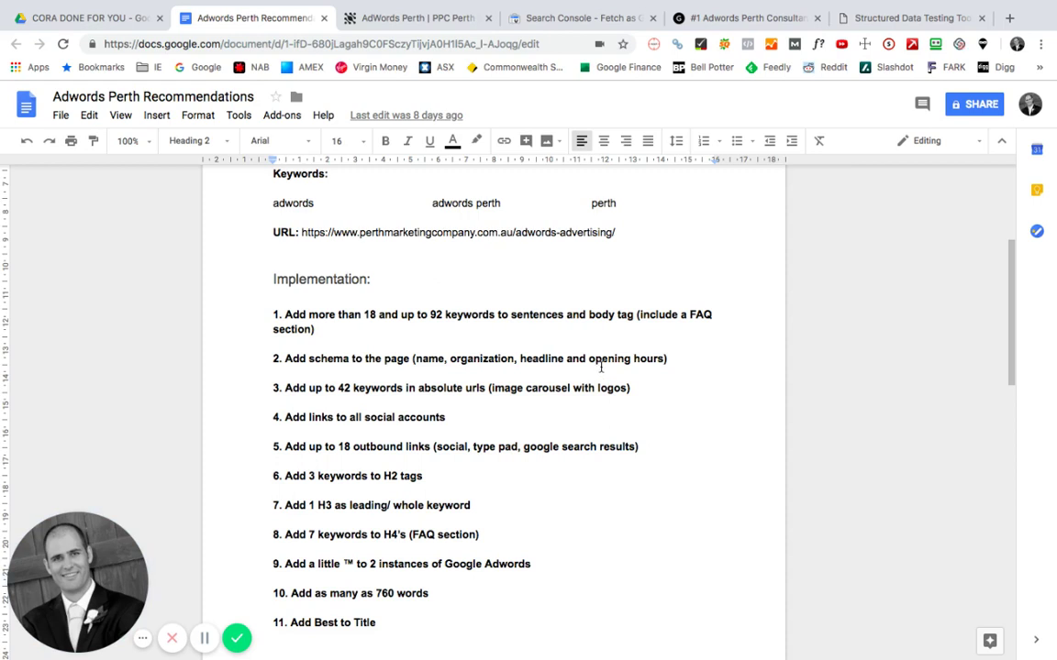
Switch to Excel to read the roadmap's Keywords in A Tags entry, and return to the recommendations document in Chrome.
{"action": "left_click", "coordinate": [203, 642]}
{"action": "left_click", "coordinate": [203, 642]}
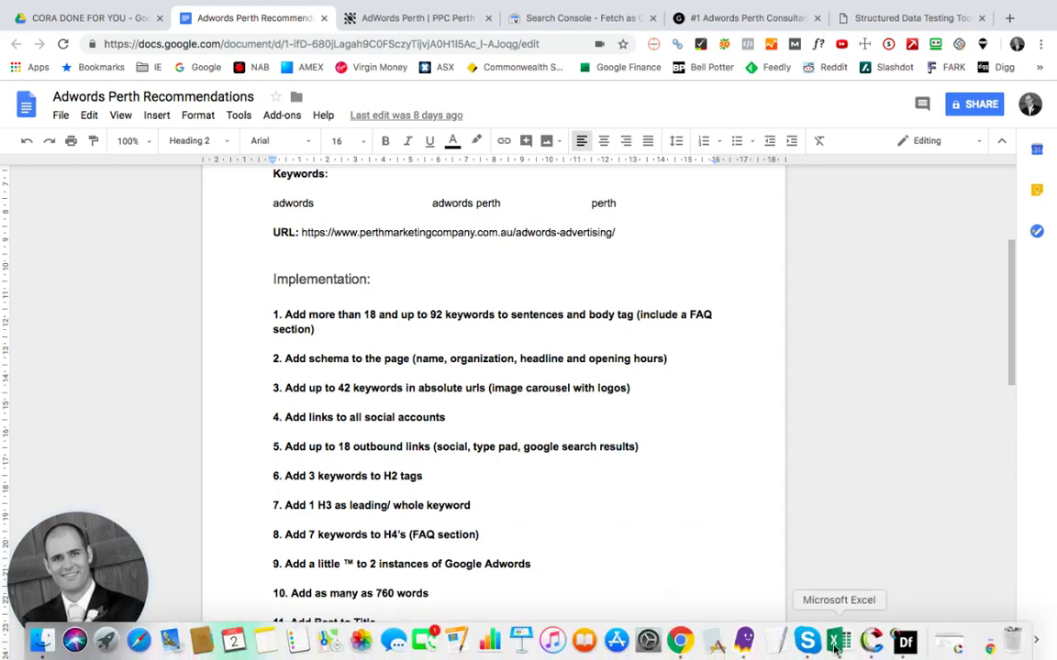
{"action": "left_click", "coordinate": [838, 641]}
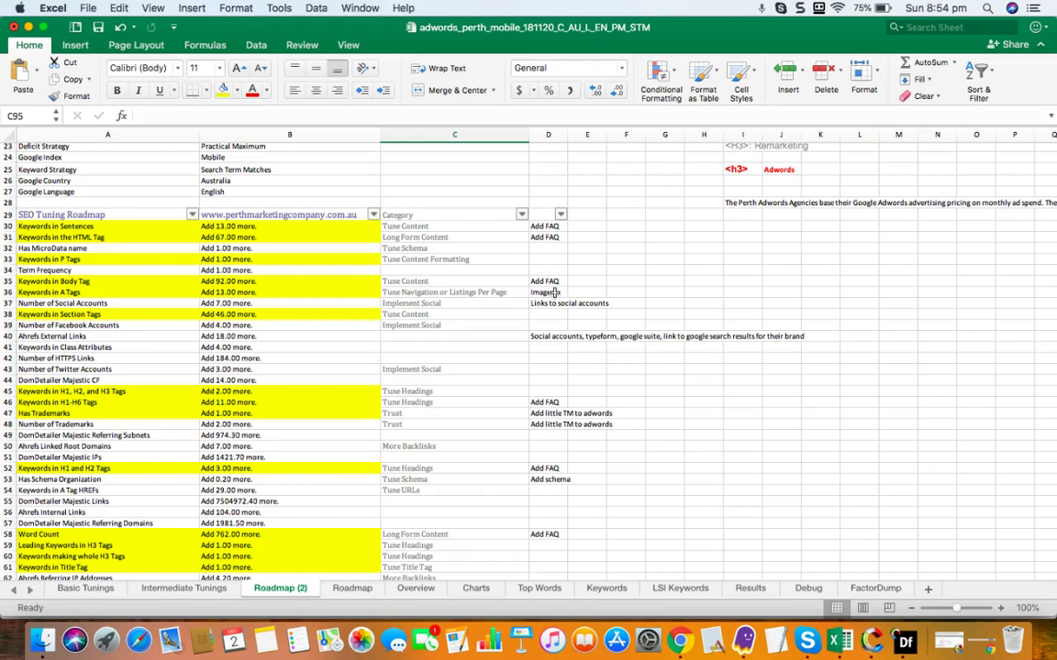
{"action": "left_click", "coordinate": [679, 642]}
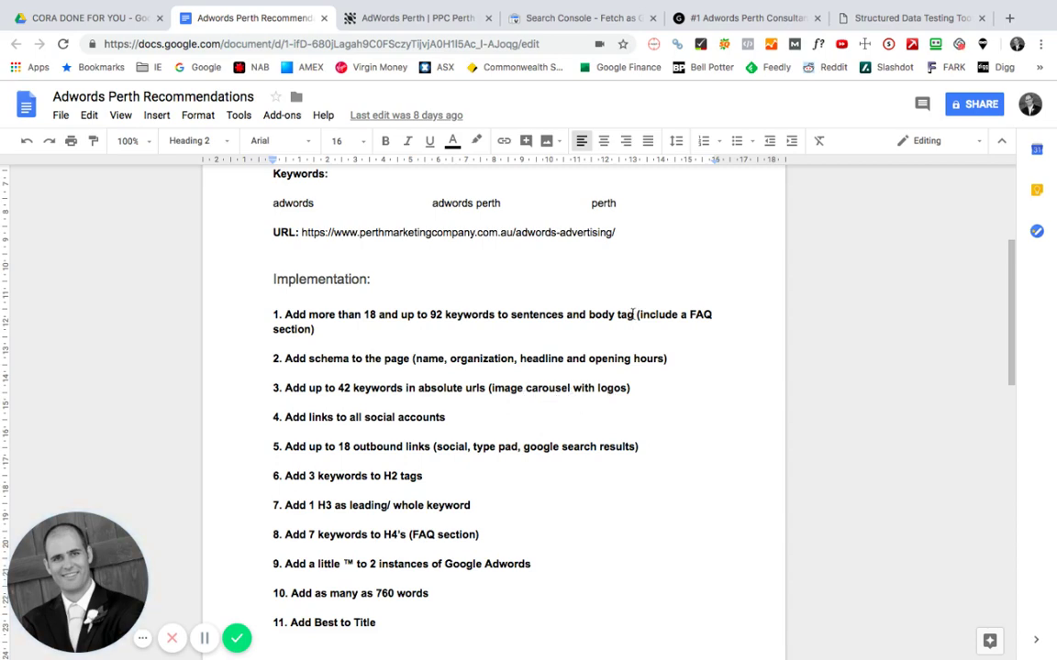
Examine the partner and client logos near the bottom of the competitor Dilate's AdWords page.
{"action": "left_click", "coordinate": [388, 19]}
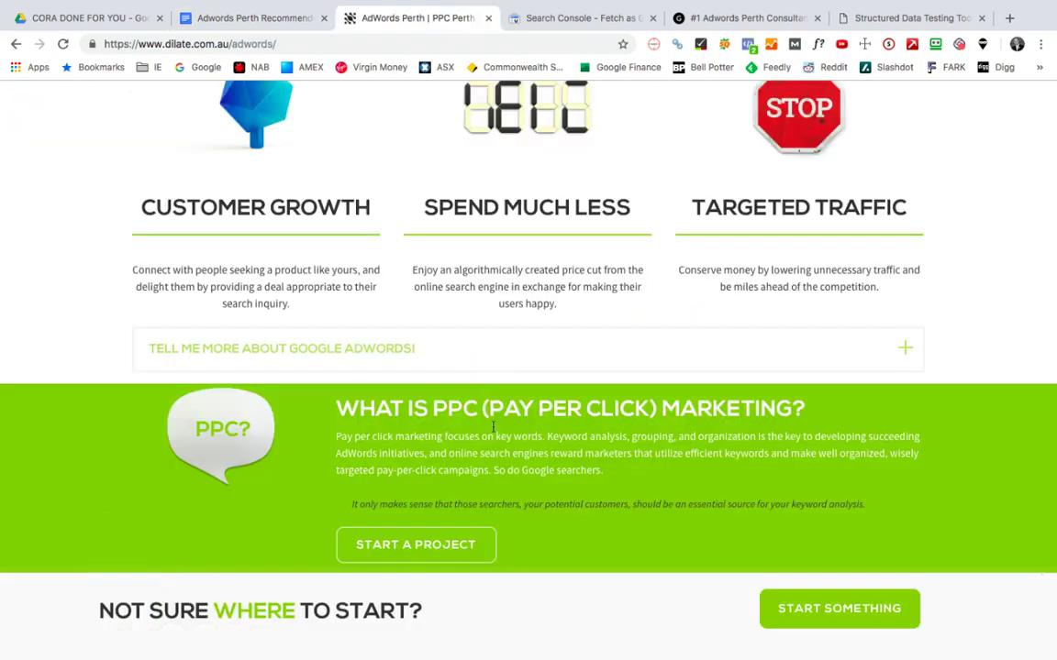
{"action": "scroll", "coordinate": [493, 428], "scroll_direction": "down", "scroll_amount": 10}
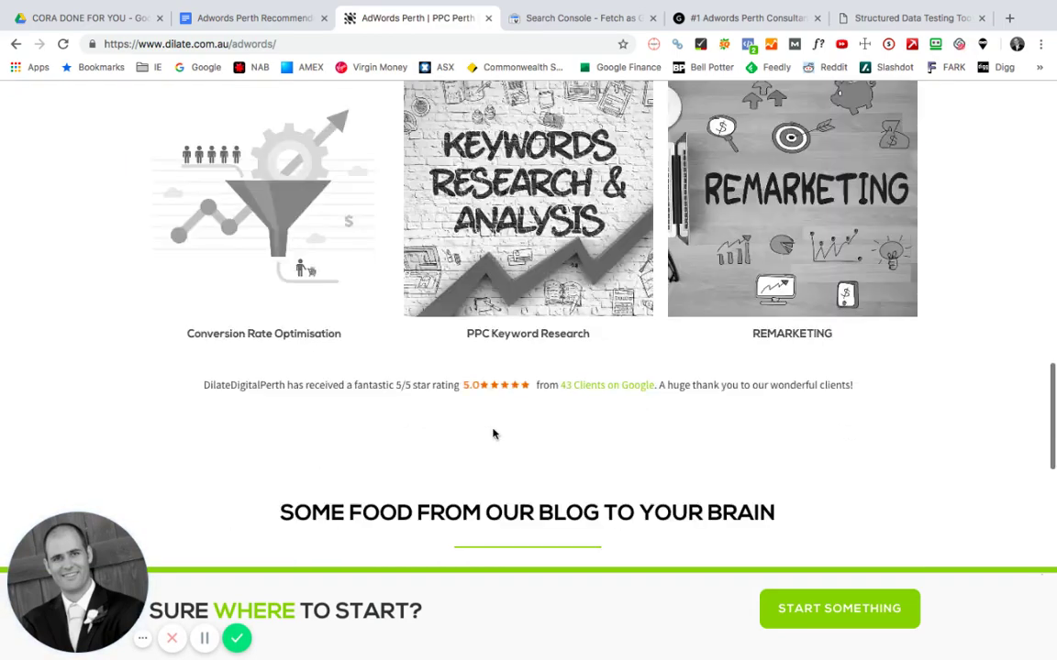
{"action": "scroll", "coordinate": [492, 434], "scroll_direction": "down", "scroll_amount": 8}
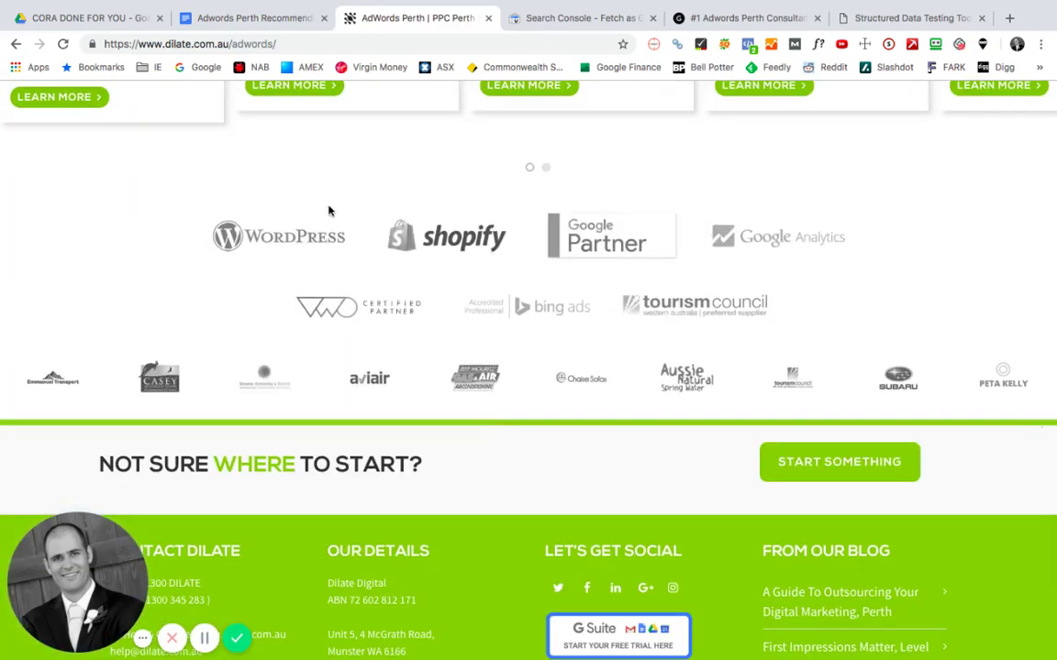
{"action": "scroll", "coordinate": [541, 170], "scroll_direction": "down", "scroll_amount": 1}
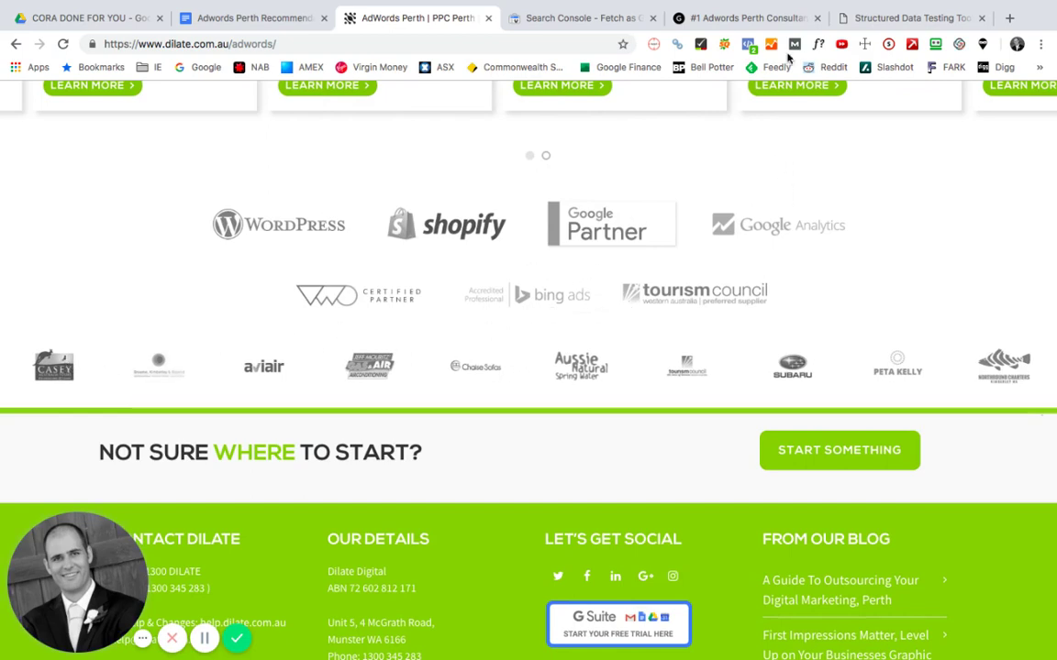
Examine the grid of platform logos and certification badges on the Perth Marketing Company's Adwords page.
{"action": "left_click", "coordinate": [704, 20]}
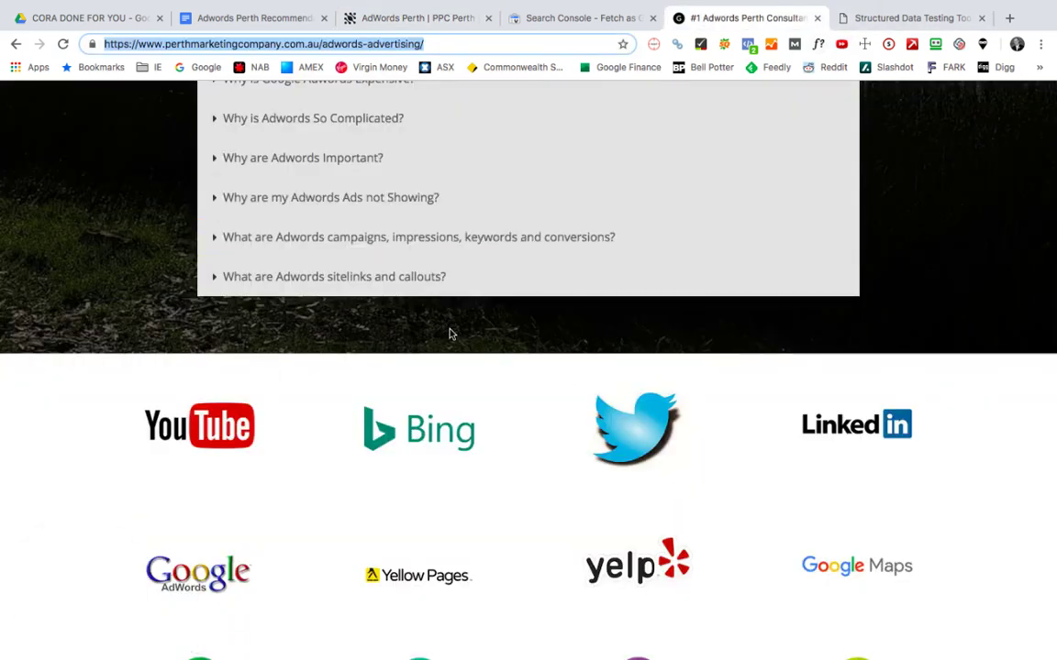
{"action": "scroll", "coordinate": [449, 333], "scroll_direction": "down", "scroll_amount": 5}
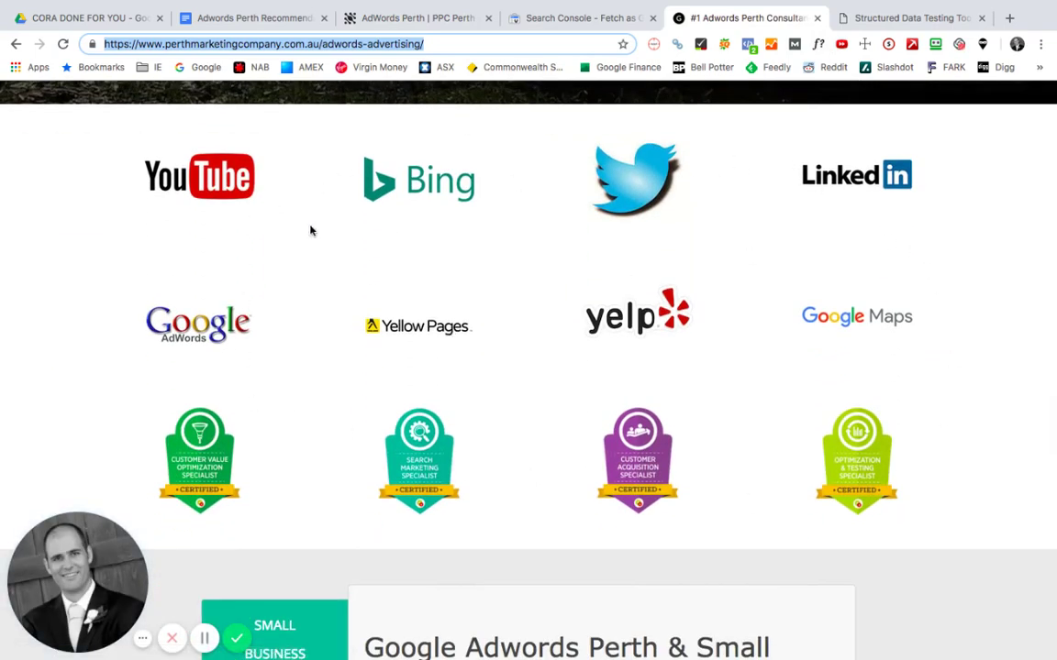
{"action": "scroll", "coordinate": [348, 303], "scroll_direction": "down", "scroll_amount": 10}
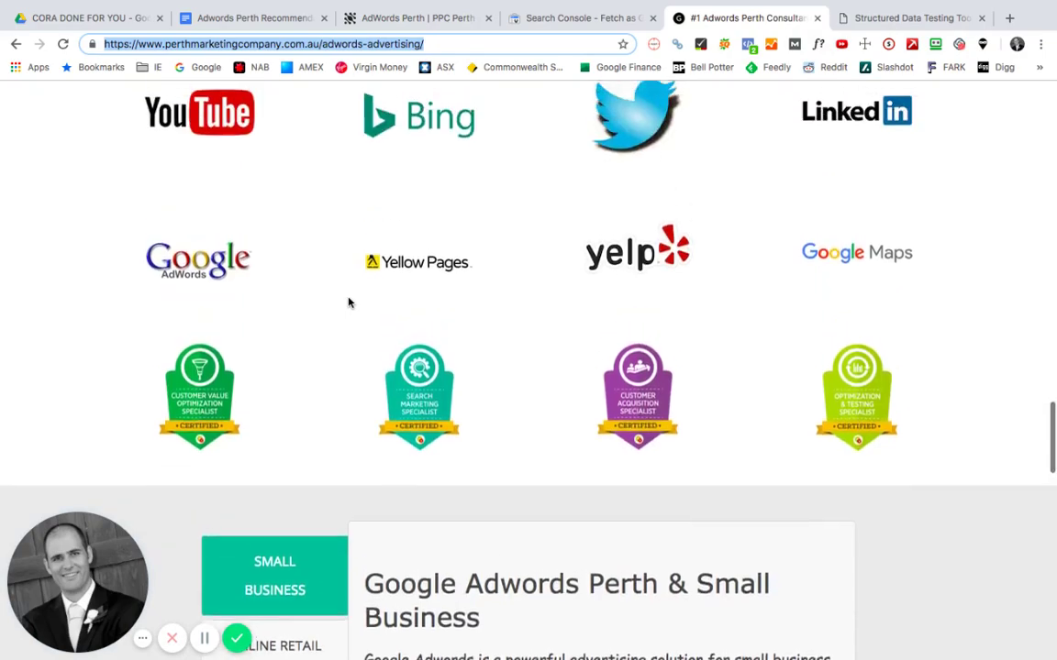
{"action": "scroll", "coordinate": [348, 303], "scroll_direction": "down", "scroll_amount": 15}
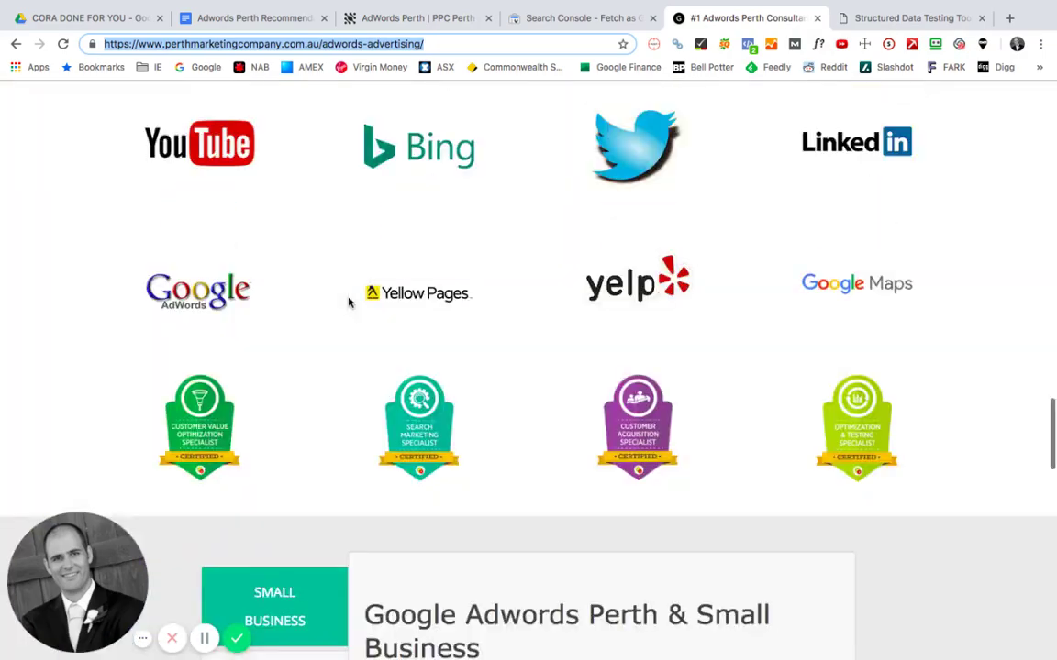
{"action": "scroll", "coordinate": [349, 302], "scroll_direction": "up", "scroll_amount": 2}
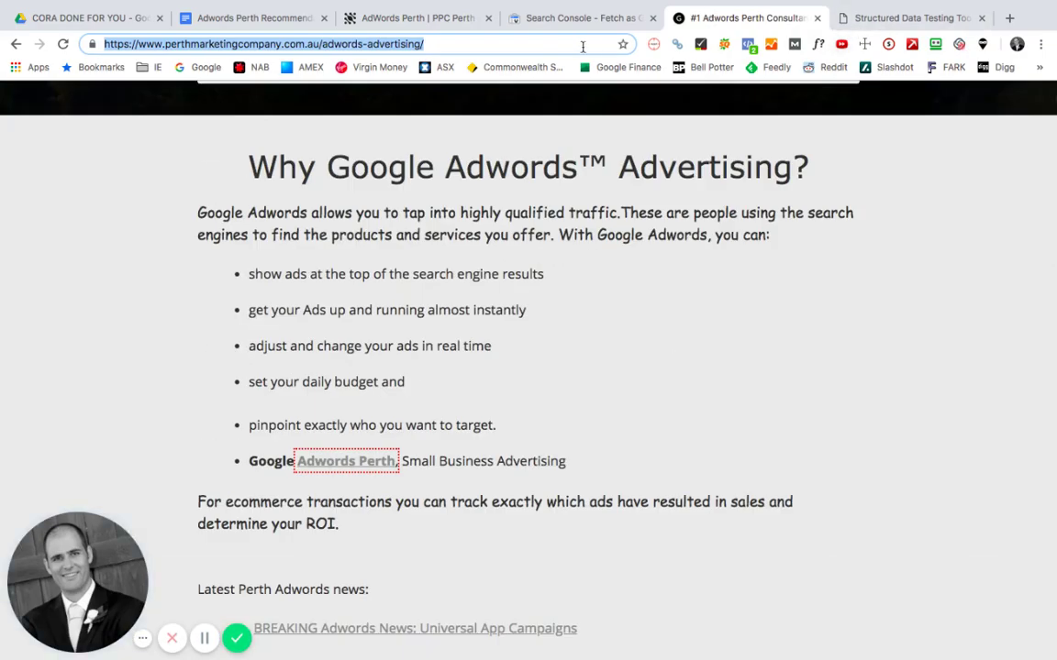
Check the social account and outbound link recommendations in the document against the roadmap in Excel, and return to Chrome.
{"action": "left_click", "coordinate": [256, 19]}
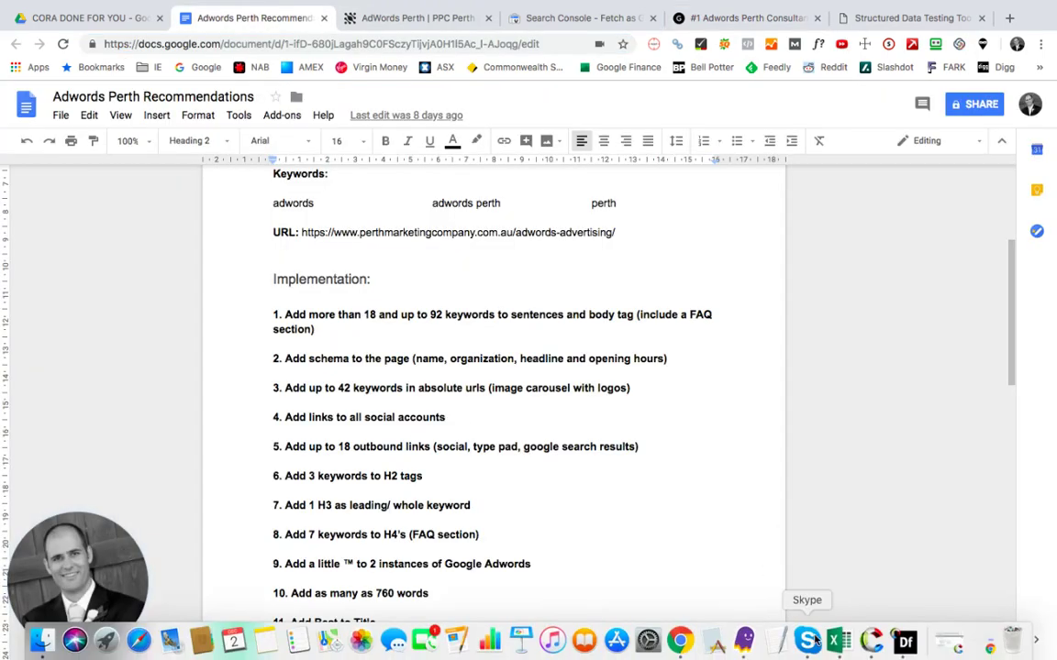
{"action": "left_click", "coordinate": [866, 646]}
{"action": "scroll", "coordinate": [470, 427], "scroll_direction": "down", "scroll_amount": 2}
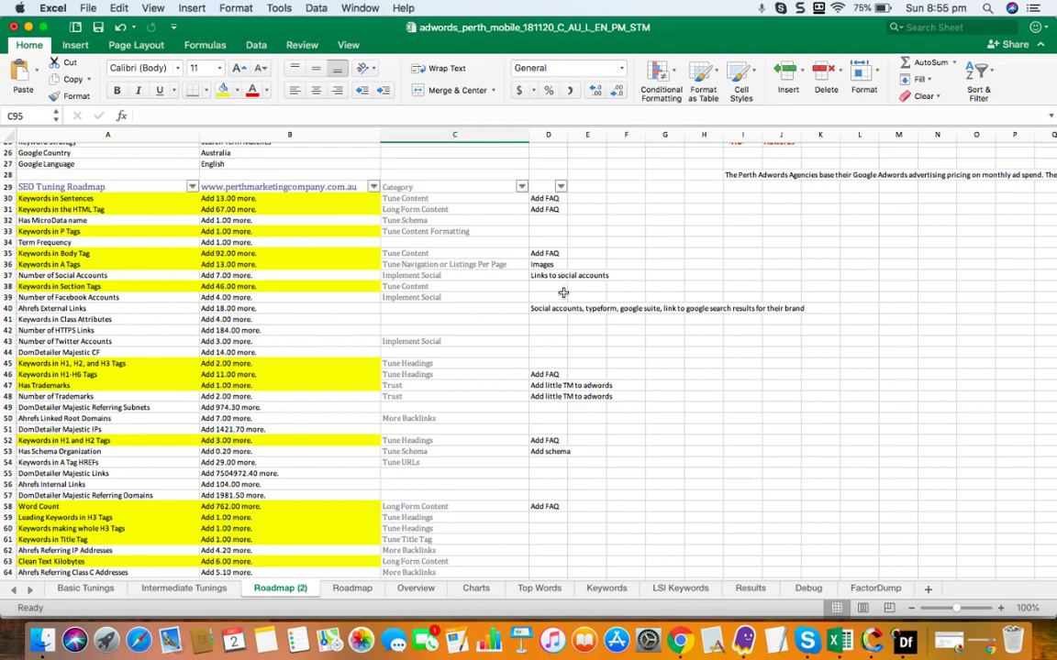
{"action": "left_click", "coordinate": [680, 647]}
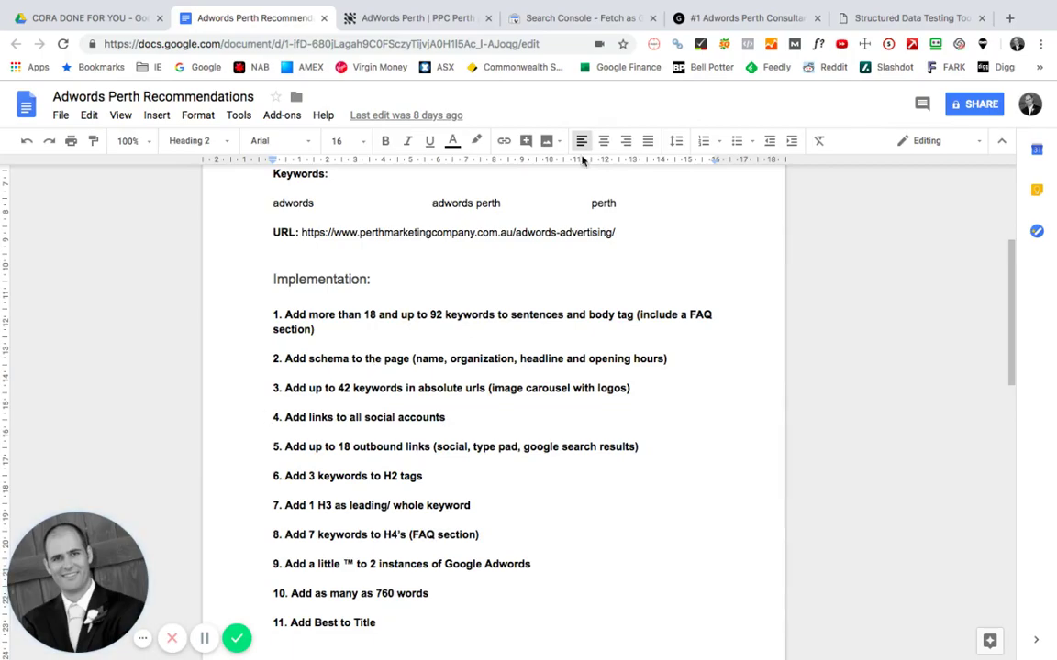
Examine the Google link and social account icons in the Perth Marketing Company Adwords page's footer, and return to the page's beginning.
{"action": "left_click", "coordinate": [741, 18]}
{"action": "scroll", "coordinate": [645, 448], "scroll_direction": "down", "scroll_amount": 10}
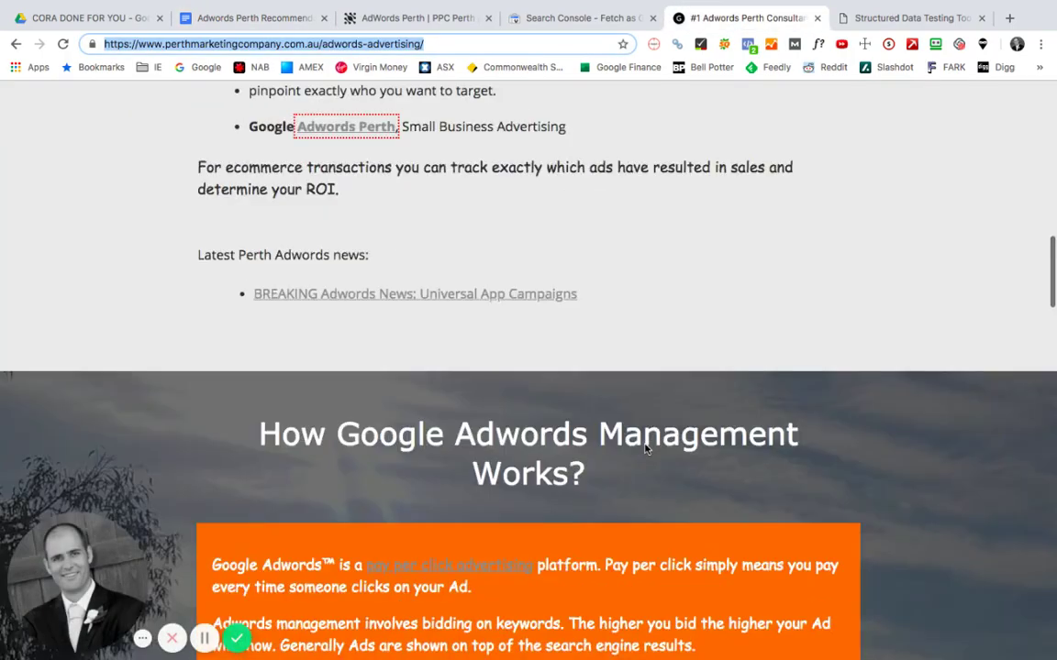
{"action": "scroll", "coordinate": [645, 449], "scroll_direction": "down", "scroll_amount": 20}
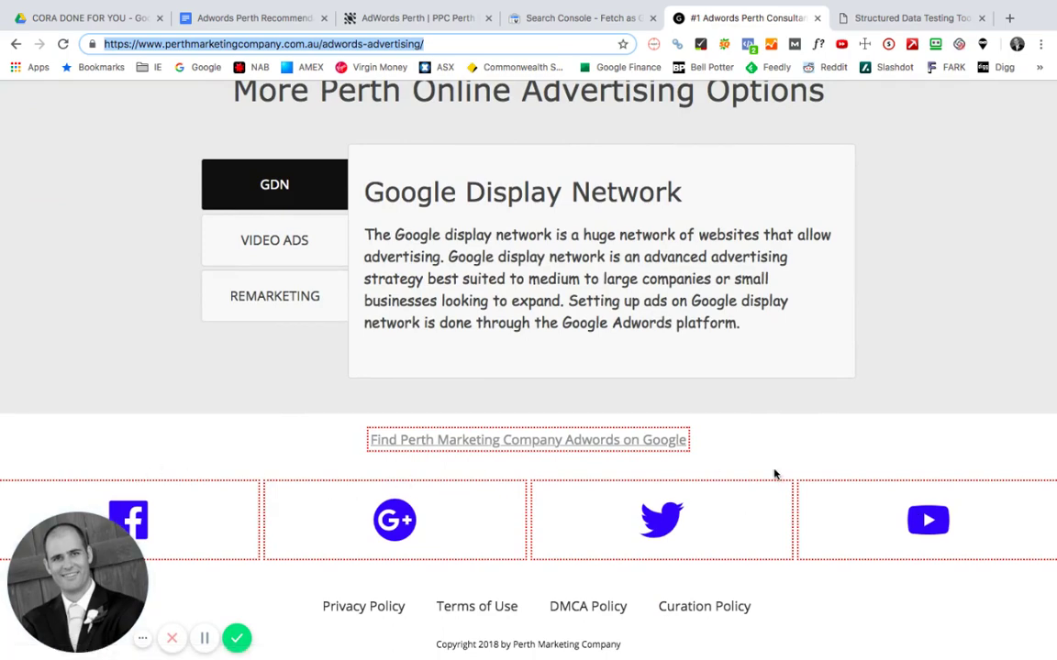
{"action": "scroll", "coordinate": [798, 349], "scroll_direction": "up", "scroll_amount": 2}
{"action": "scroll", "coordinate": [798, 349], "scroll_direction": "down", "scroll_amount": 2}
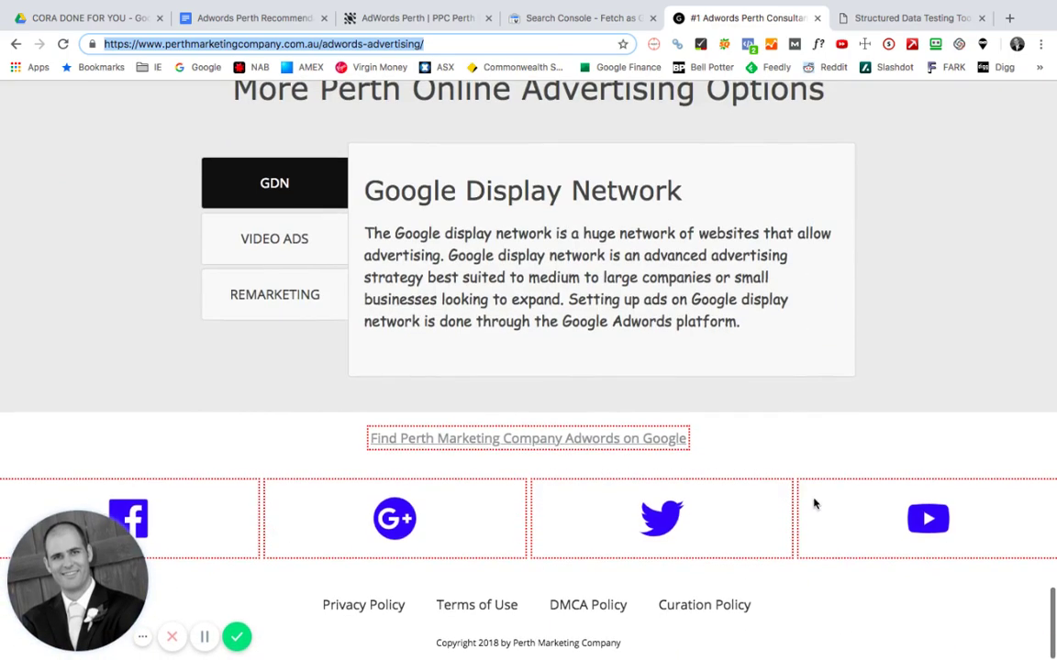
{"action": "scroll", "coordinate": [838, 263], "scroll_direction": "up", "scroll_amount": 5}
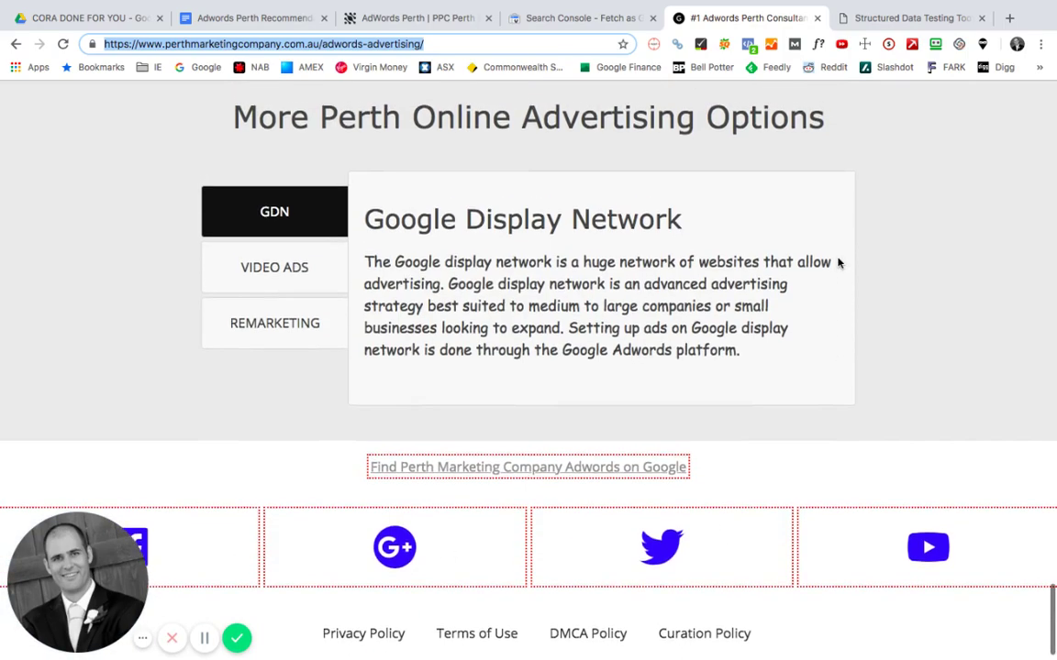
{"action": "scroll", "coordinate": [838, 262], "scroll_direction": "up", "scroll_amount": 20}
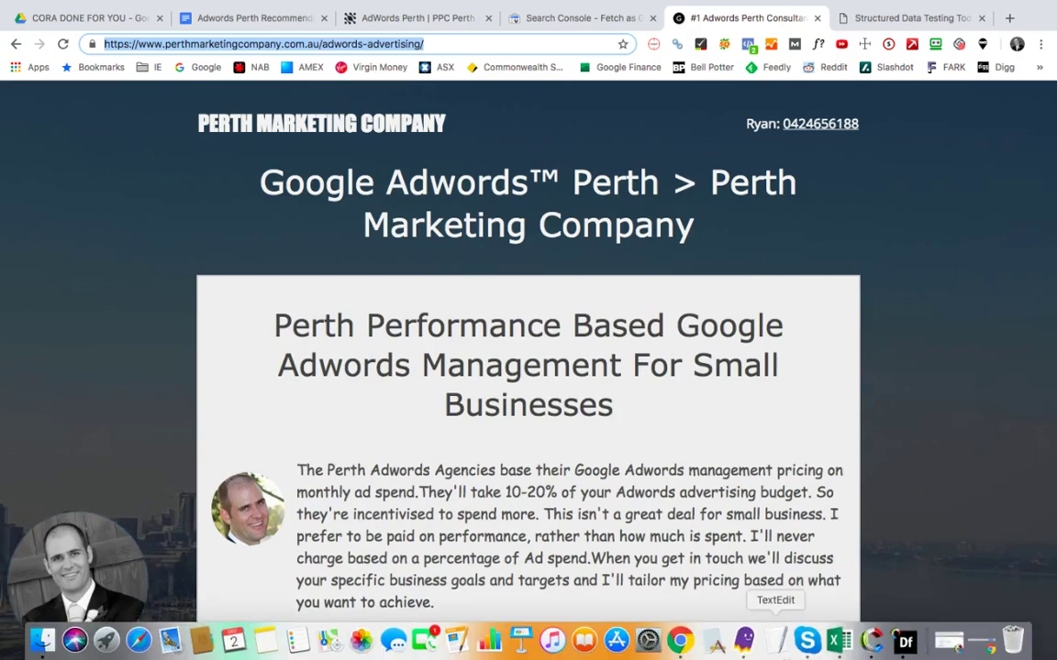
Switch back to the roadmap in Excel, closing the GhostBrowser login window, to view the Ahrefs External Links entry.
{"action": "left_click", "coordinate": [832, 640]}
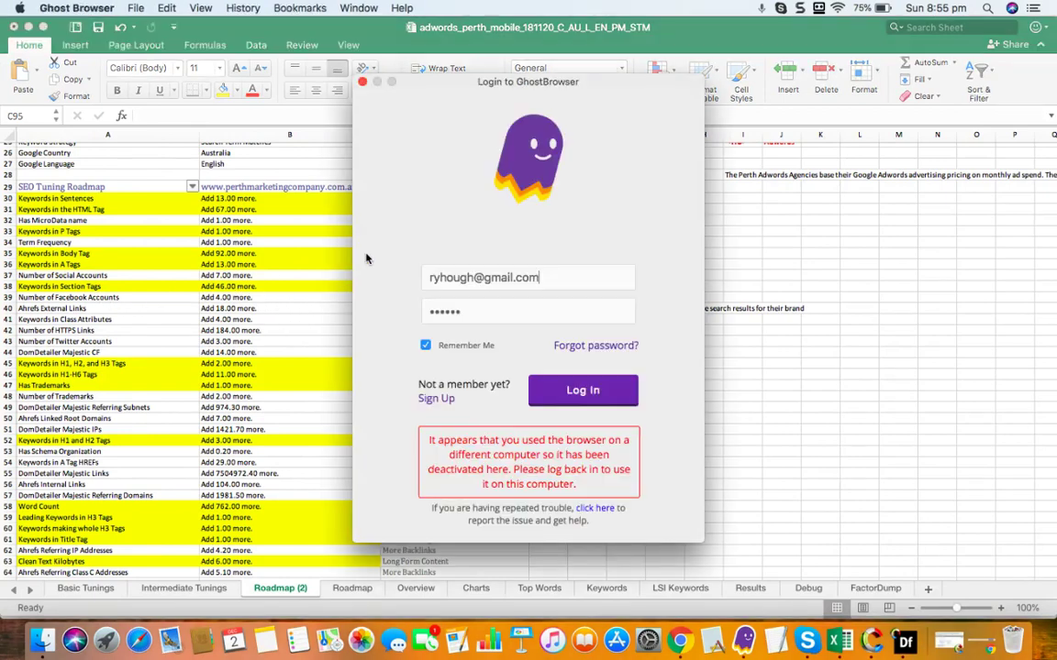
{"action": "left_click", "coordinate": [362, 82]}
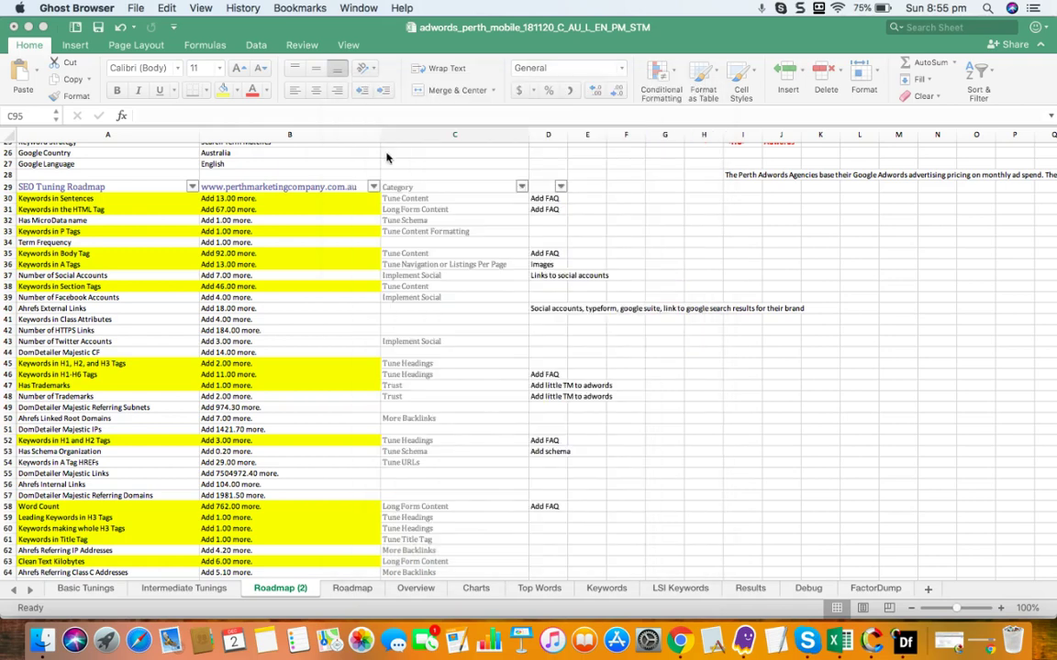
{"action": "left_click", "coordinate": [90, 308]}
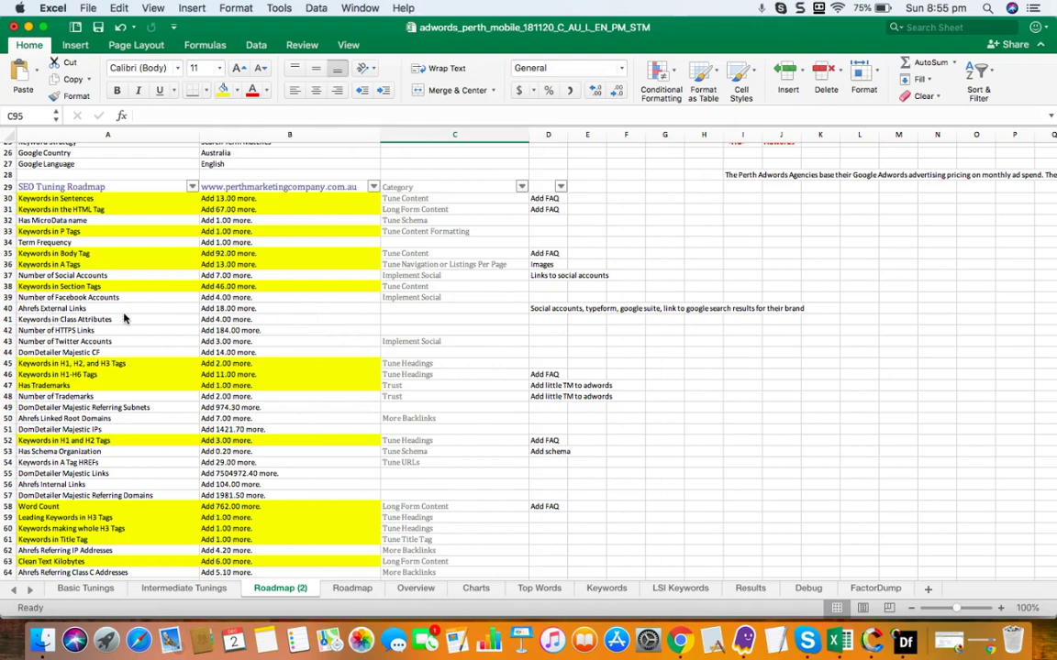
Read the Ahrefs External Links note in the roadmap, then switch to Chrome and review the implementation list in the Adwords Perth Recommendations document.
{"action": "left_click", "coordinate": [547, 320]}
{"action": "left_click", "coordinate": [543, 309]}
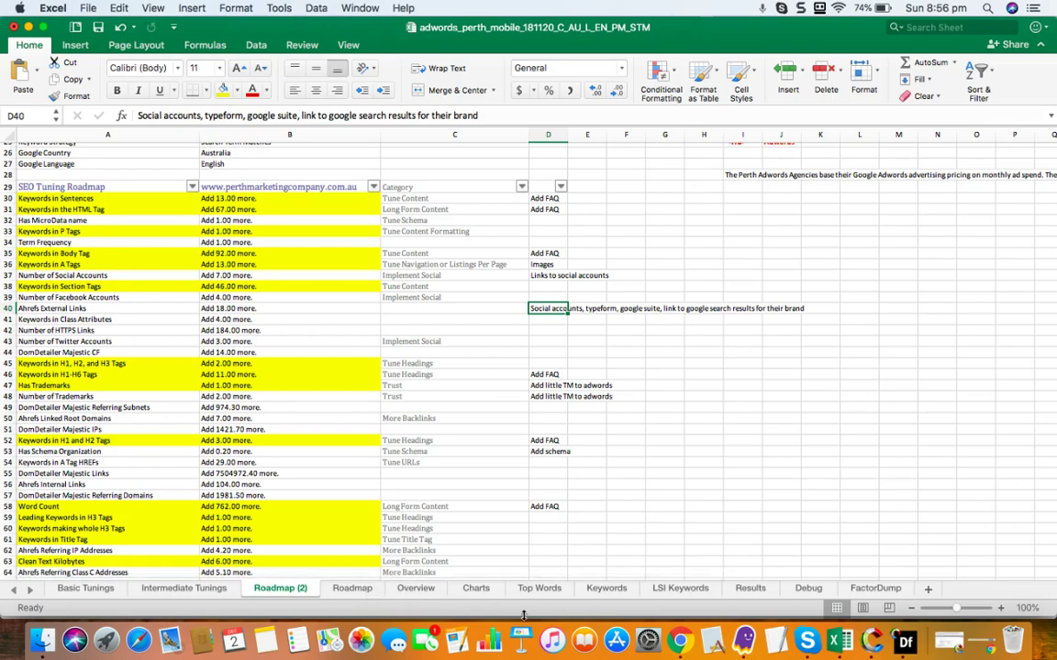
{"action": "left_click", "coordinate": [678, 641]}
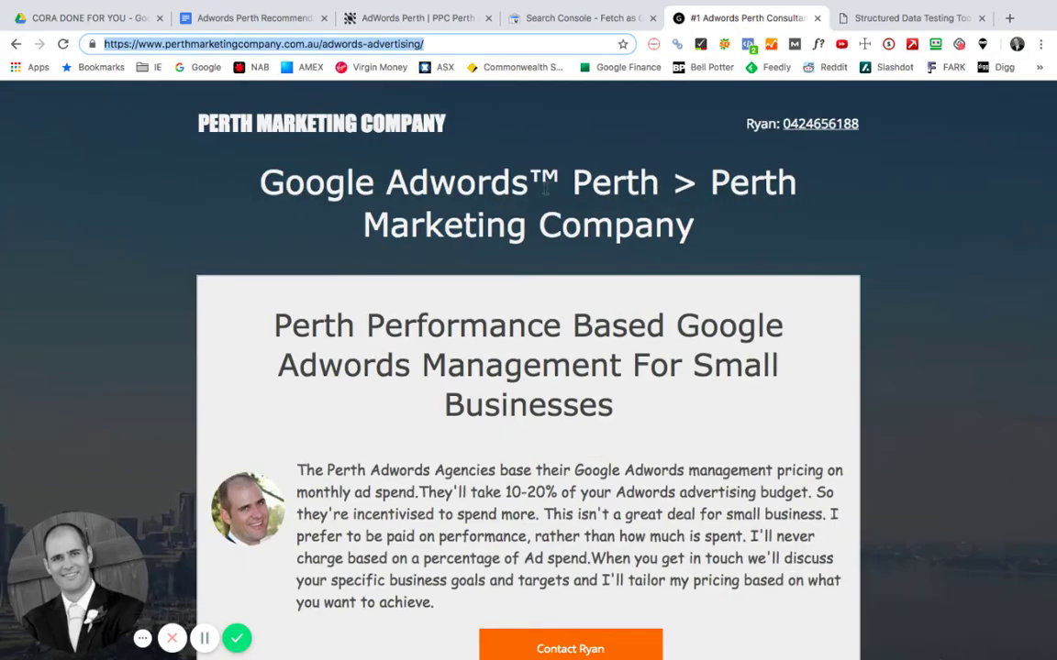
{"action": "left_click", "coordinate": [246, 18]}
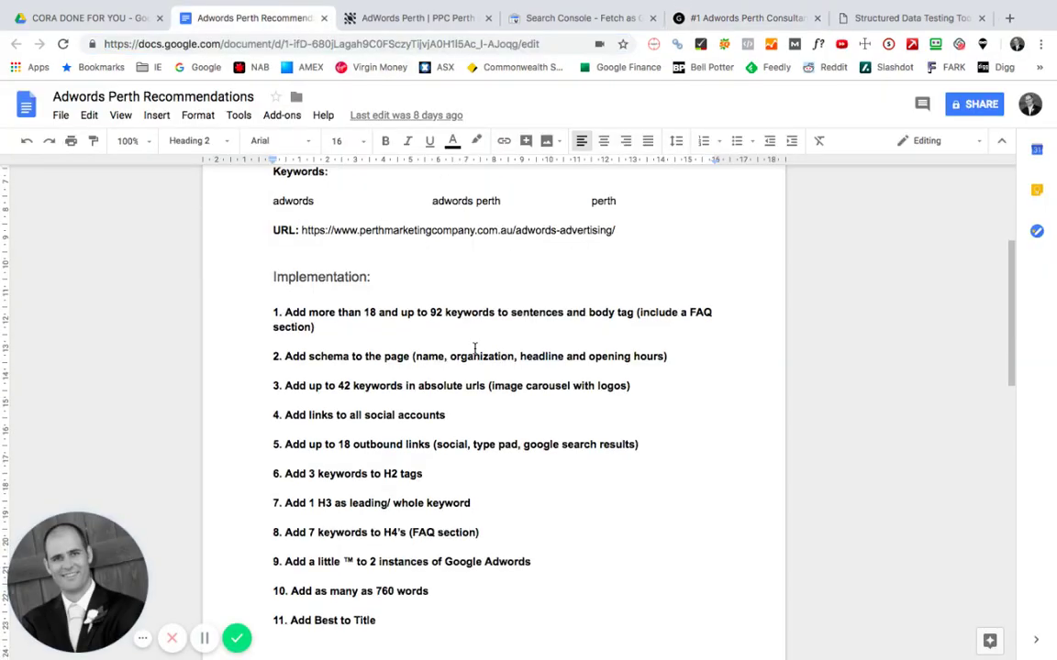
{"action": "scroll", "coordinate": [474, 347], "scroll_direction": "down", "scroll_amount": 2}
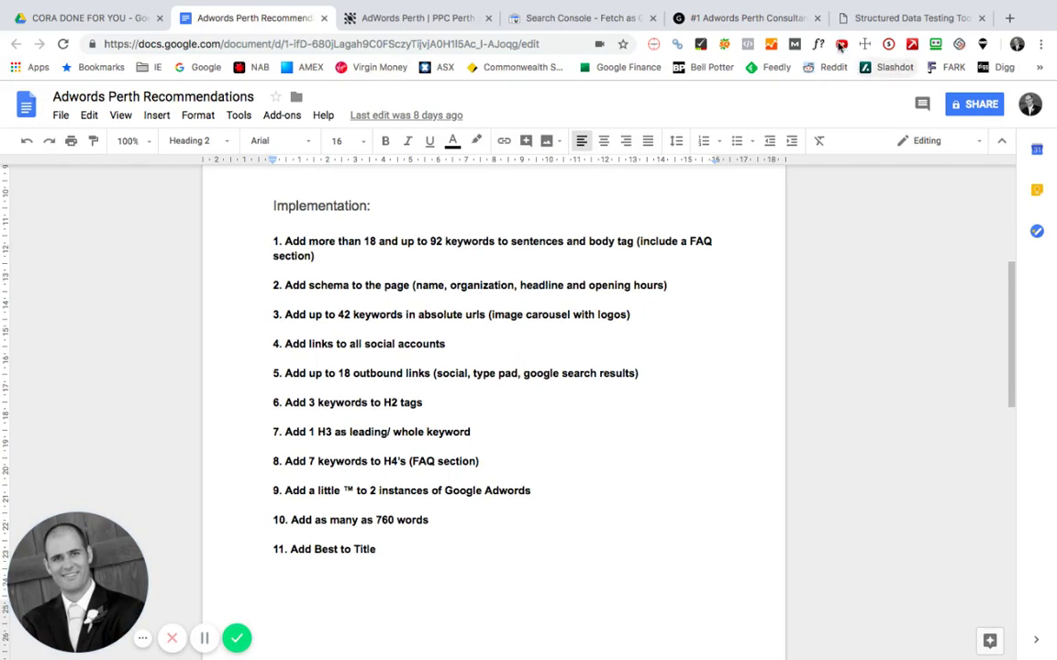
Examine the Perth Marketing Company Adwords page from the table of contents through the FAQ and logo grid to the footer's outbound links.
{"action": "left_click", "coordinate": [739, 20]}
{"action": "scroll", "coordinate": [552, 427], "scroll_direction": "down", "scroll_amount": 7}
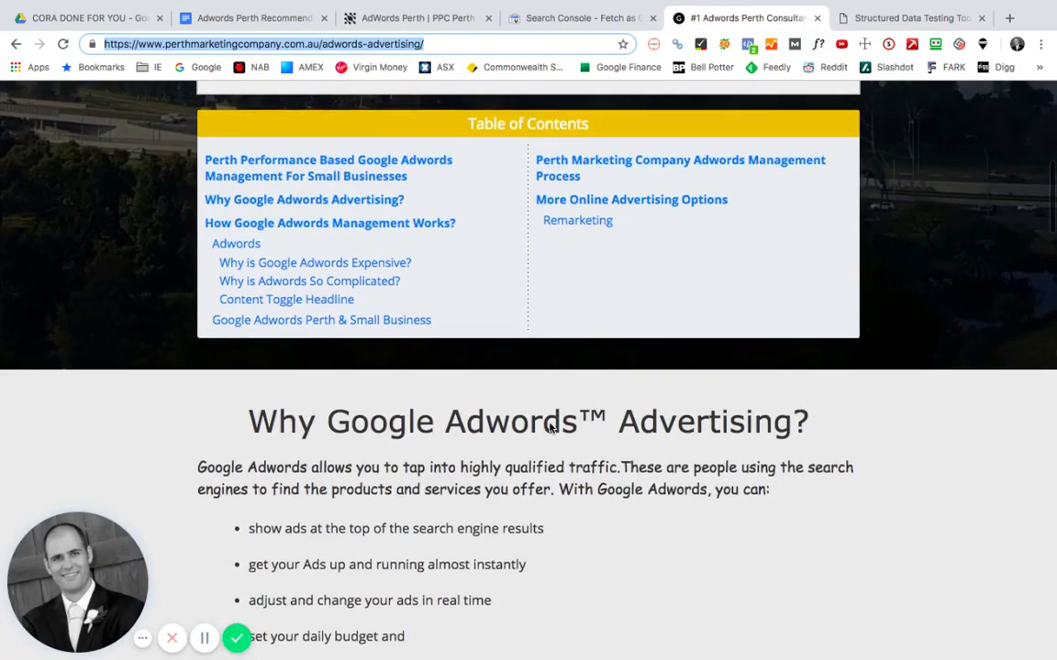
{"action": "scroll", "coordinate": [550, 427], "scroll_direction": "down", "scroll_amount": 13}
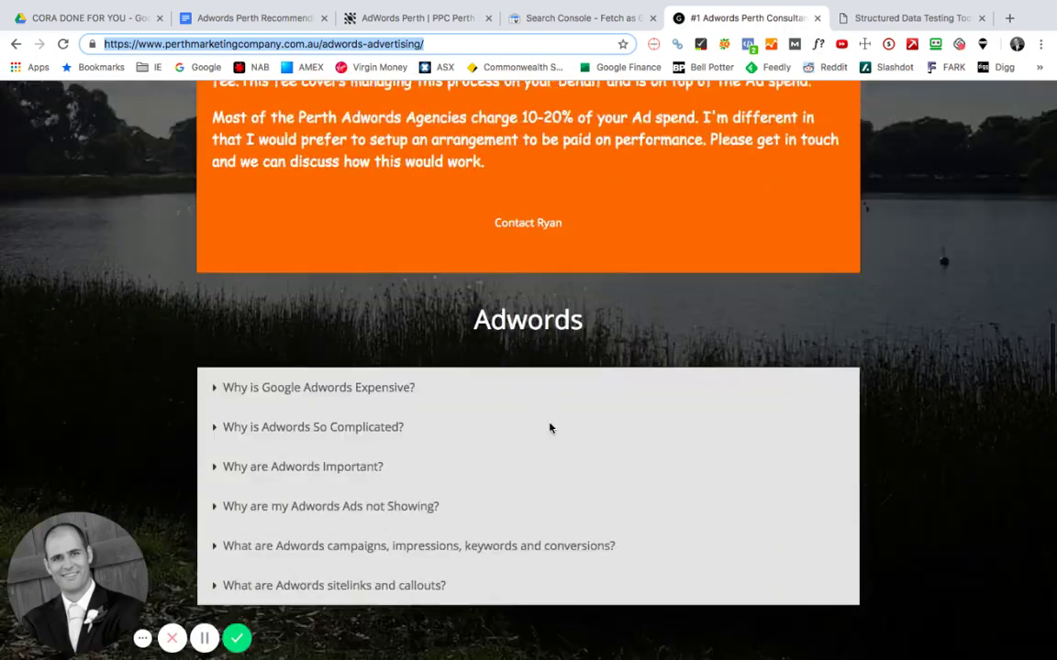
{"action": "scroll", "coordinate": [550, 427], "scroll_direction": "down", "scroll_amount": 5}
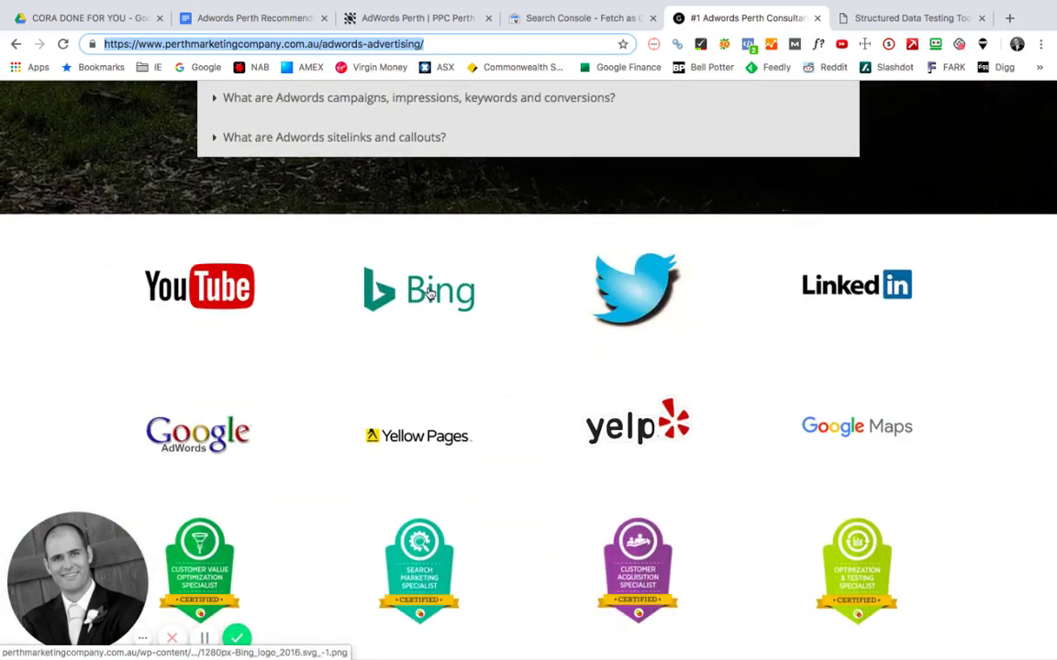
{"action": "scroll", "coordinate": [783, 467], "scroll_direction": "down", "scroll_amount": 5}
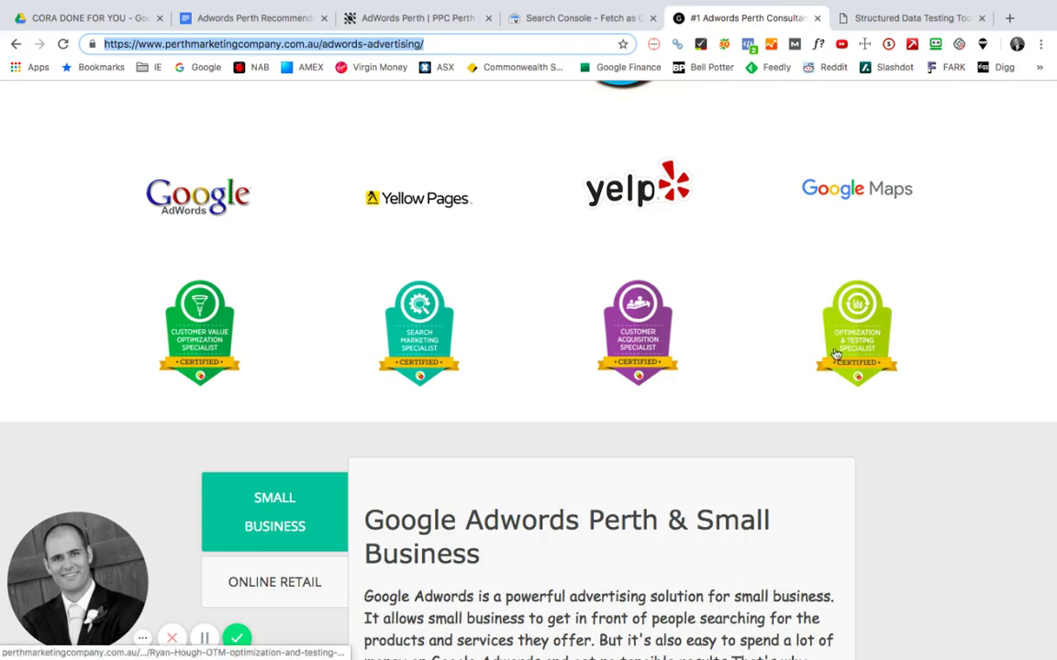
{"action": "scroll", "coordinate": [627, 495], "scroll_direction": "down", "scroll_amount": 10}
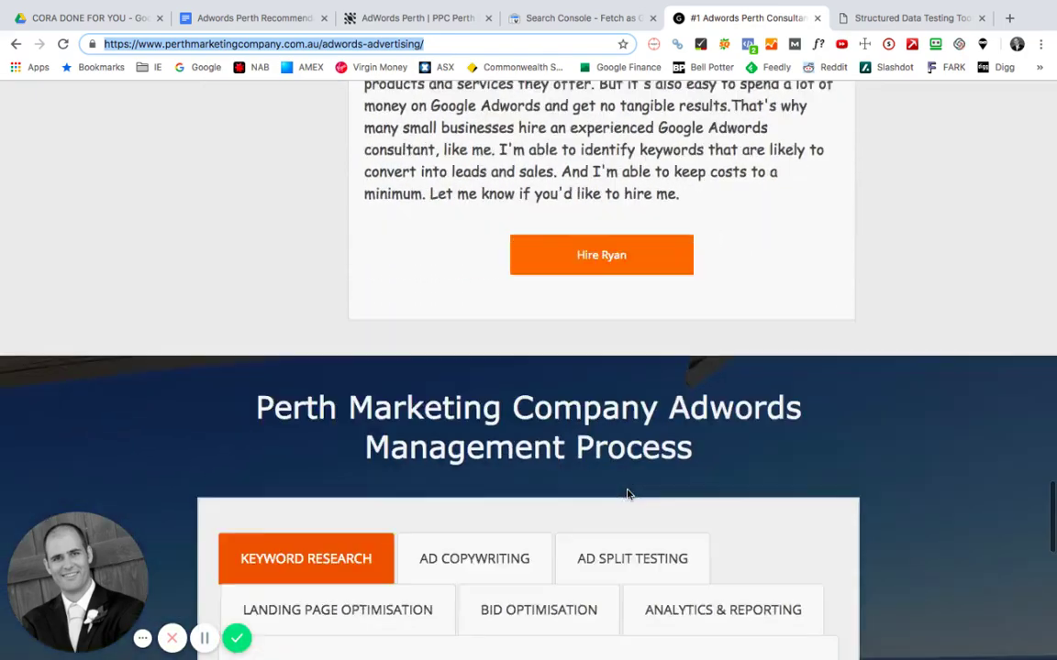
{"action": "scroll", "coordinate": [627, 496], "scroll_direction": "down", "scroll_amount": 10}
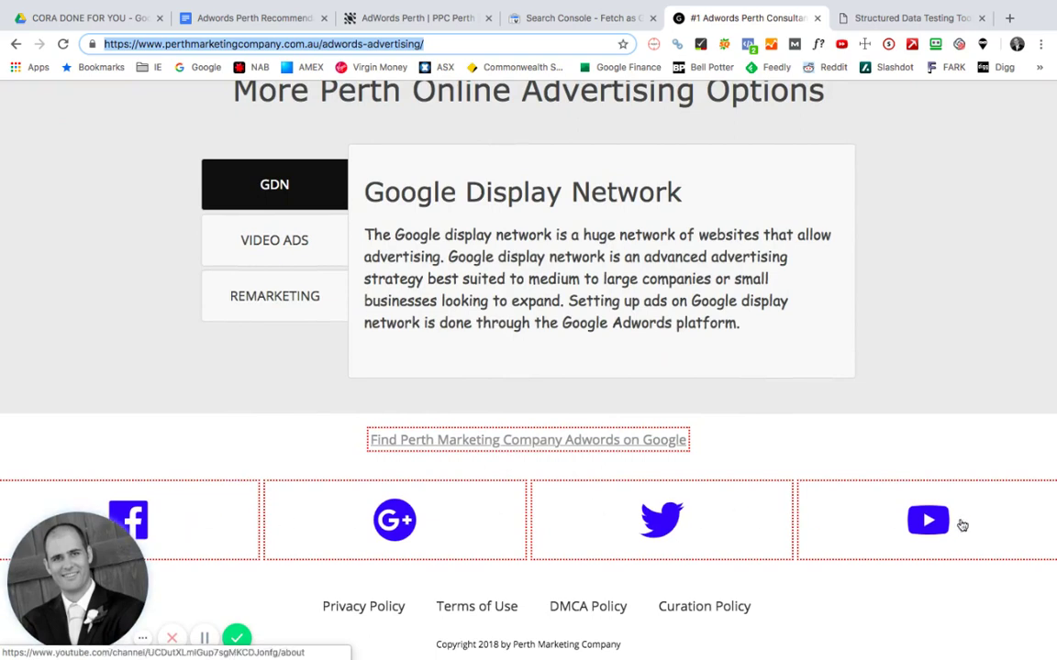
Open the footer's "Find Perth Marketing Company Adwords on Google" link, review the brand search results, and close the results page.
{"action": "left_click", "coordinate": [553, 445]}
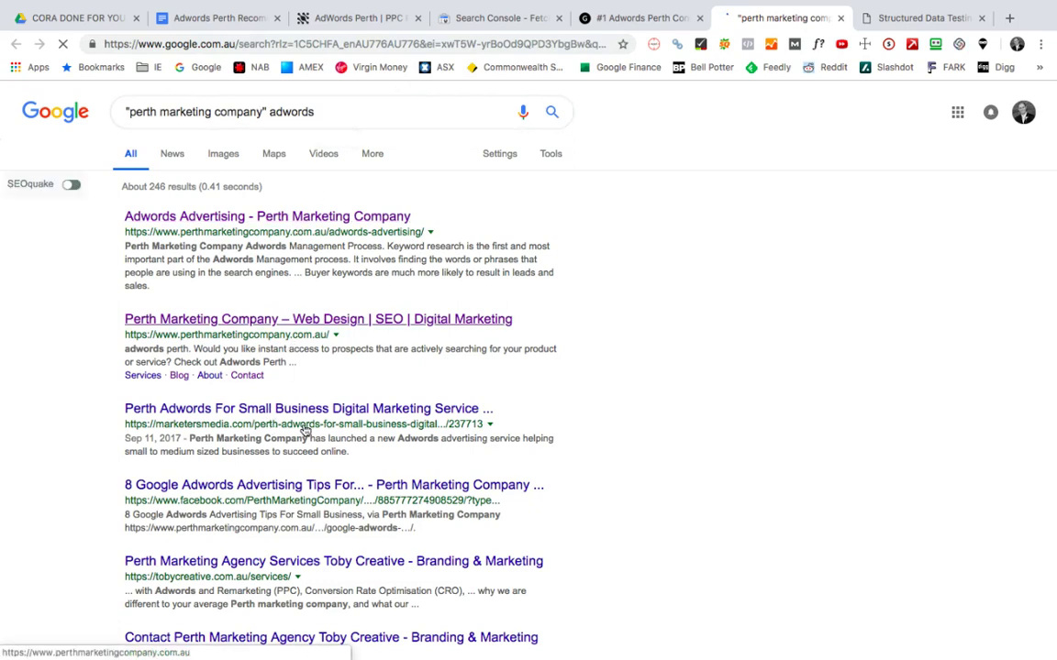
{"action": "scroll", "coordinate": [303, 473], "scroll_direction": "down", "scroll_amount": 3}
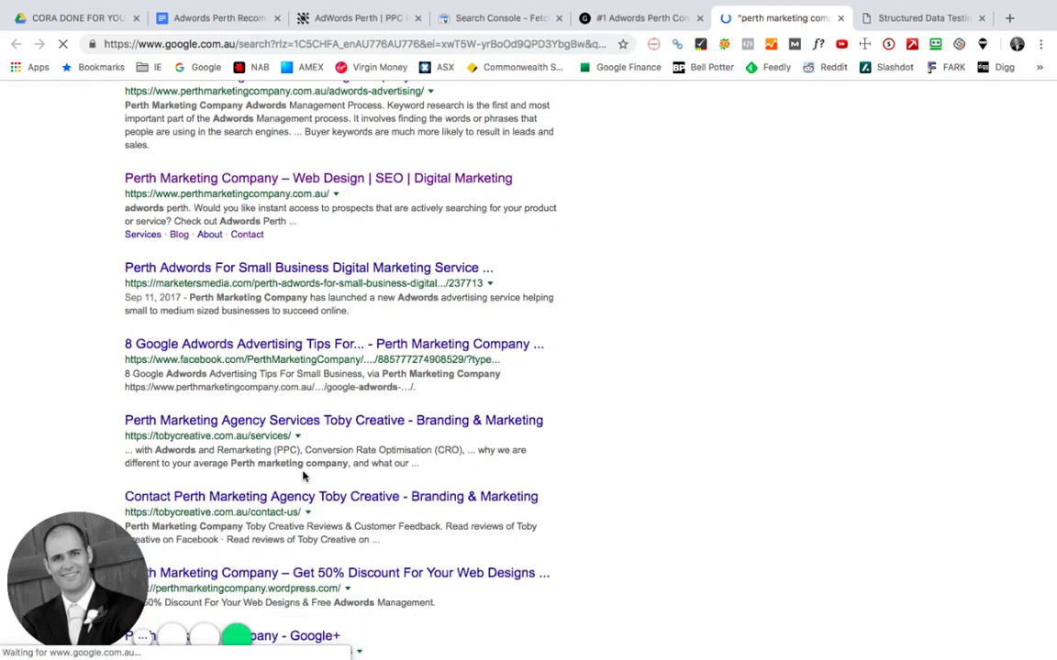
{"action": "scroll", "coordinate": [303, 475], "scroll_direction": "down", "scroll_amount": 3}
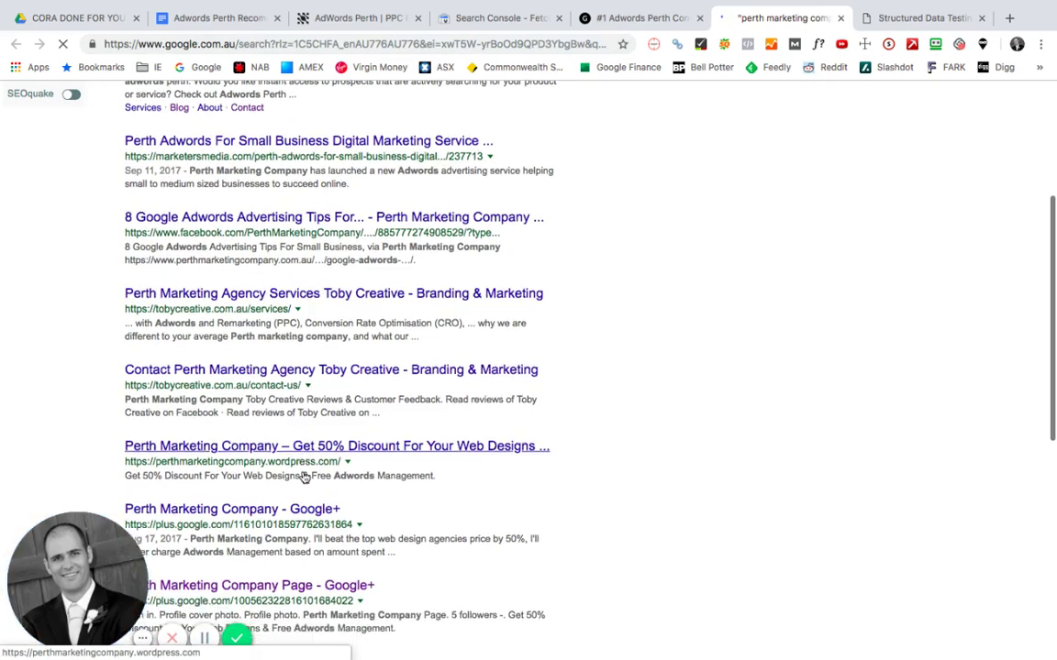
{"action": "scroll", "coordinate": [302, 475], "scroll_direction": "down", "scroll_amount": 2}
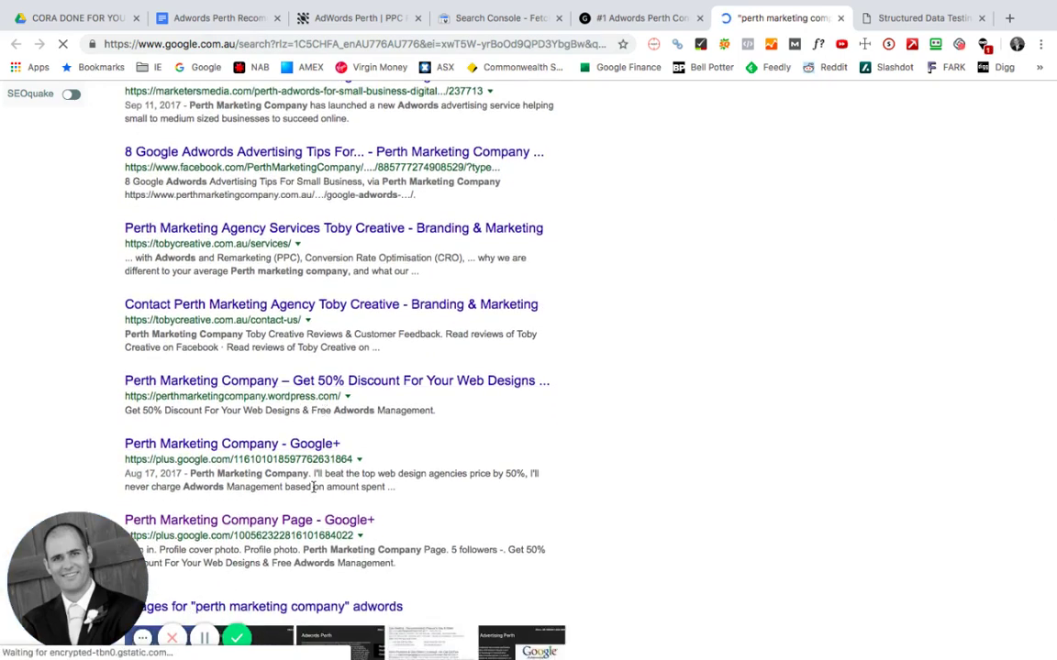
{"action": "scroll", "coordinate": [313, 487], "scroll_direction": "down", "scroll_amount": 4}
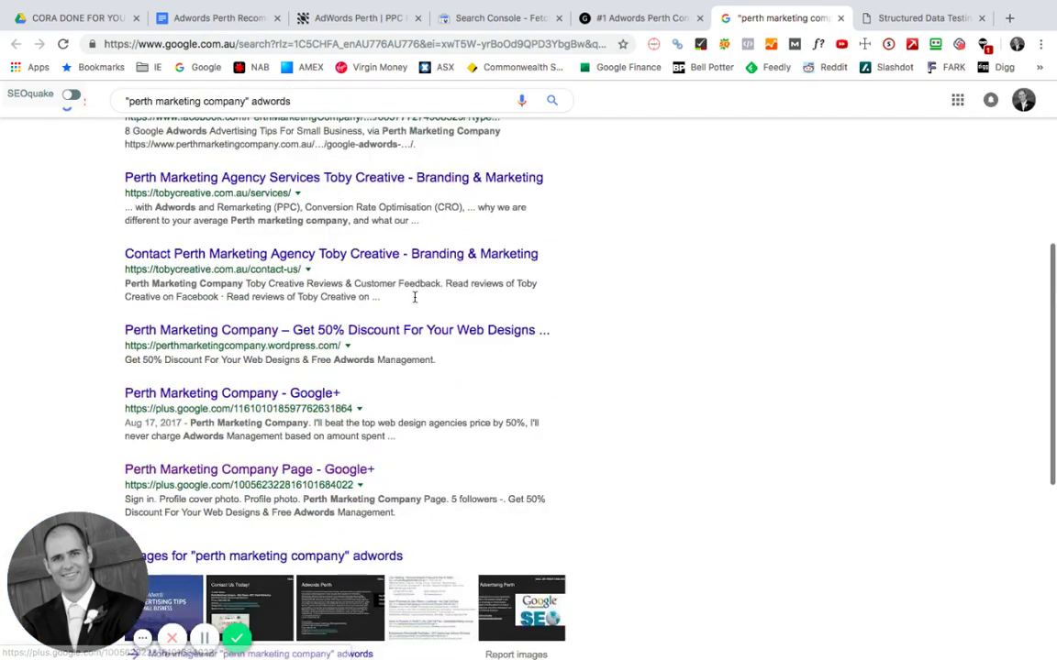
{"action": "scroll", "coordinate": [415, 297], "scroll_direction": "up", "scroll_amount": 5}
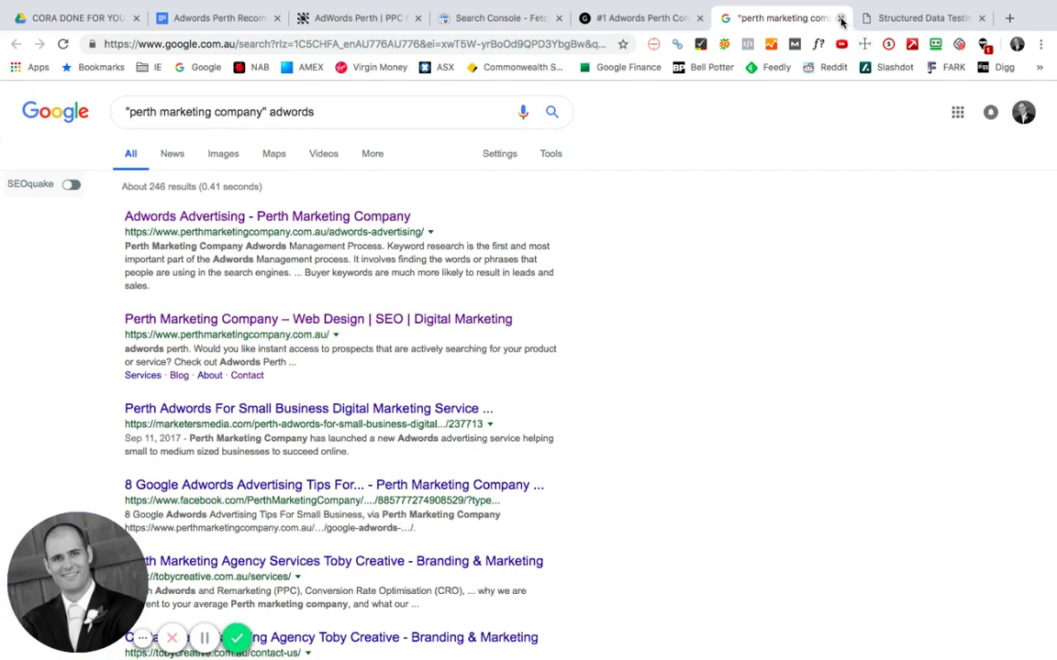
{"action": "left_click", "coordinate": [840, 19]}
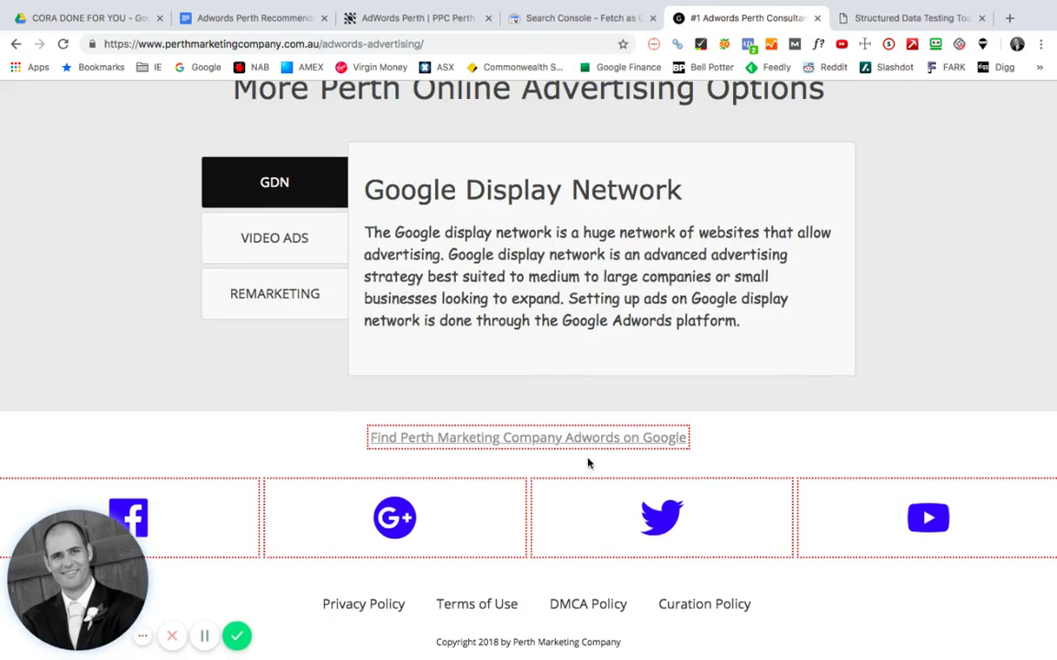
Look back through the Adwords page's sections from the footer up to the "Why Google Adwords™ Advertising?" heading.
{"action": "scroll", "coordinate": [620, 429], "scroll_direction": "up", "scroll_amount": 6}
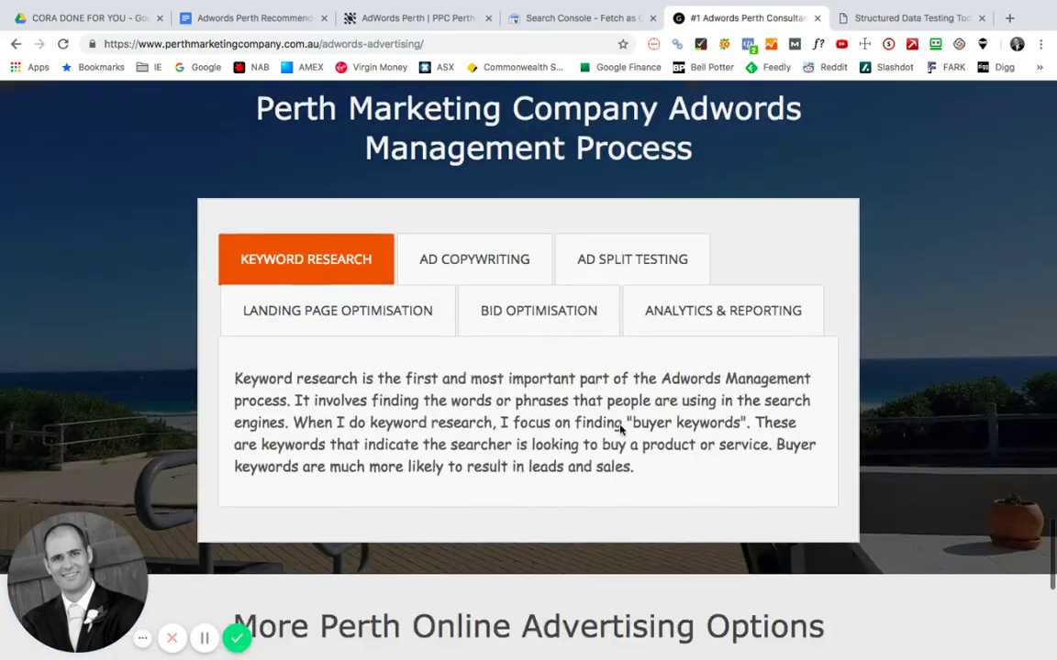
{"action": "scroll", "coordinate": [620, 428], "scroll_direction": "up", "scroll_amount": 8}
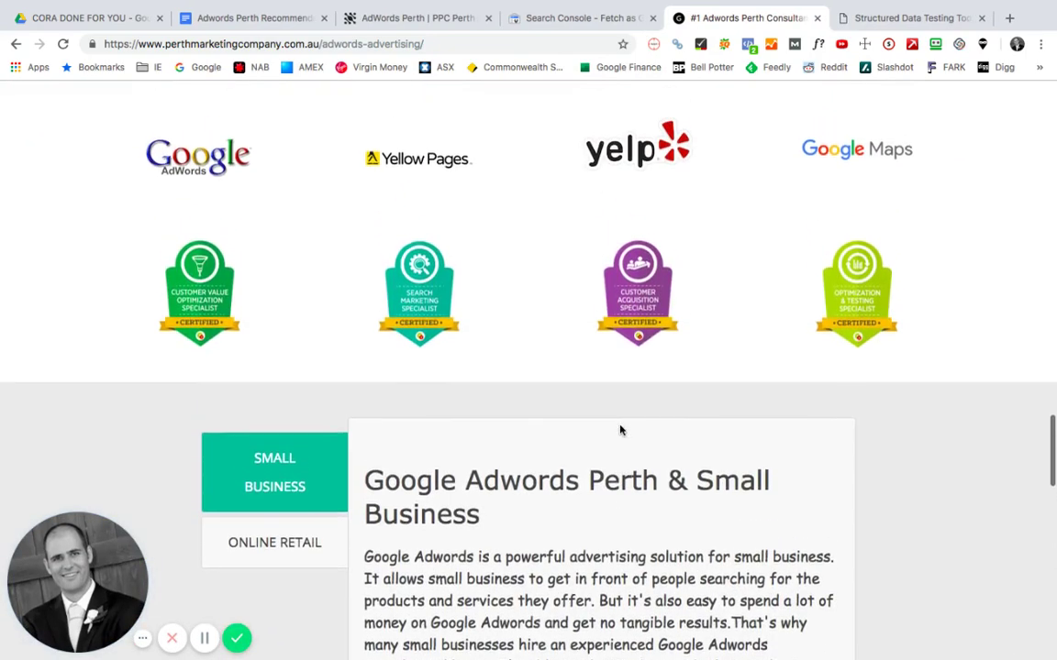
{"action": "scroll", "coordinate": [620, 430], "scroll_direction": "up", "scroll_amount": 10}
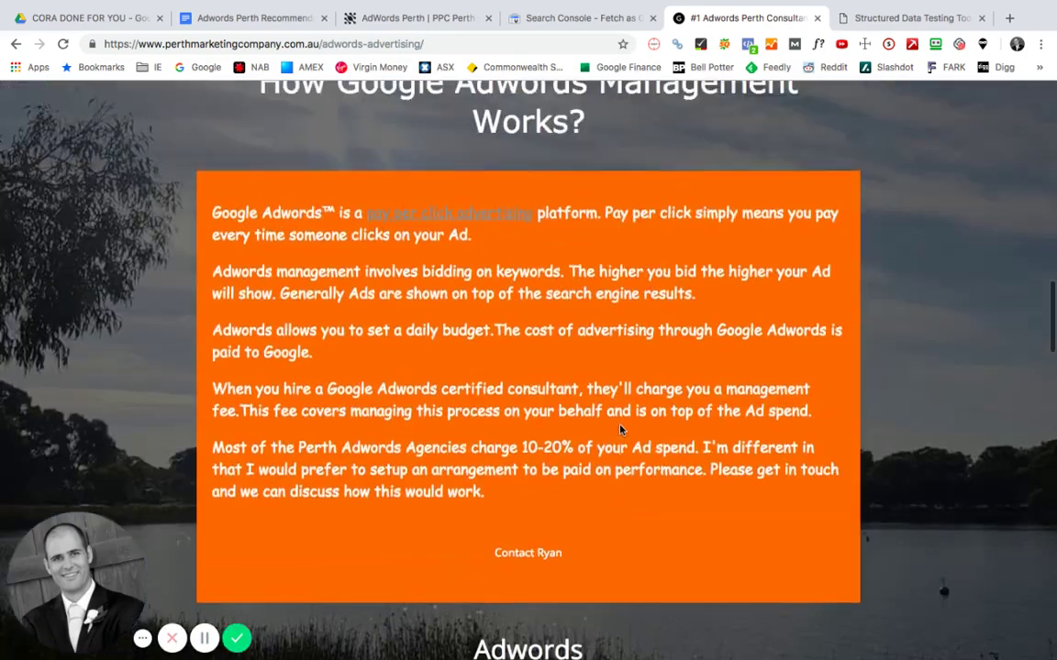
{"action": "scroll", "coordinate": [620, 428], "scroll_direction": "up", "scroll_amount": 10}
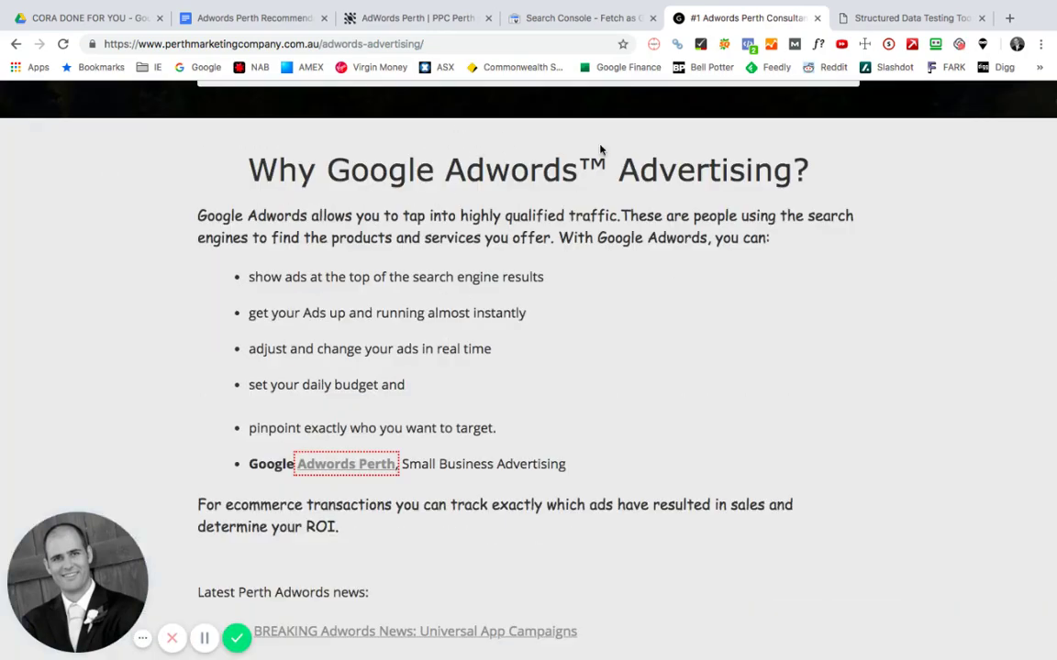
Compare the document's heading keyword recommendations with the Tune Headings entries of the roadmap in Excel, and return to the document in Chrome.
{"action": "left_click", "coordinate": [231, 17]}
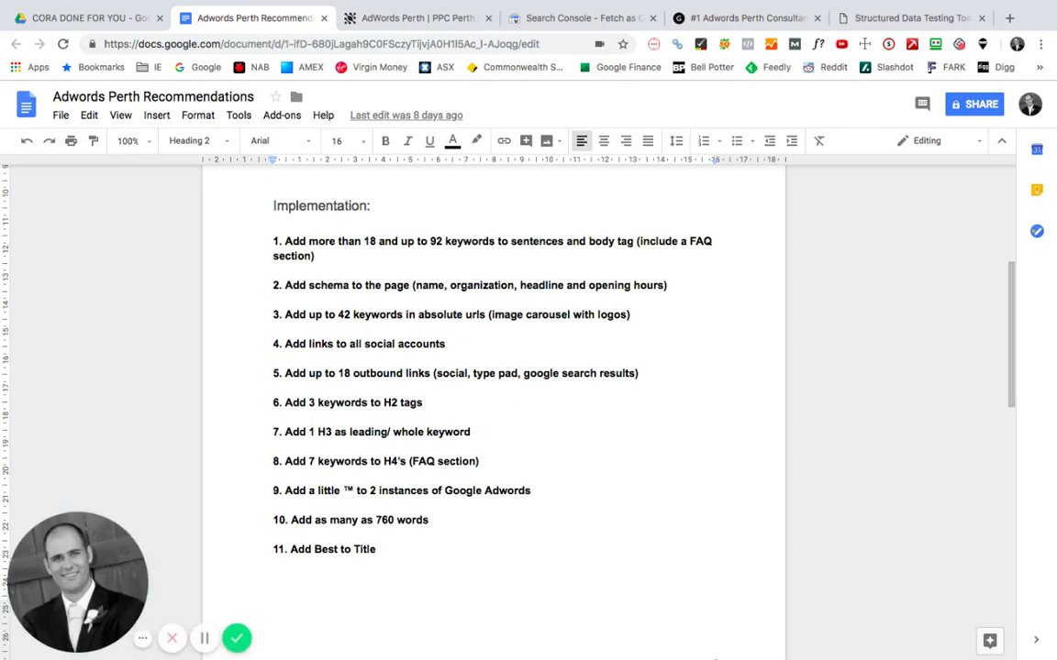
{"action": "left_click", "coordinate": [837, 639]}
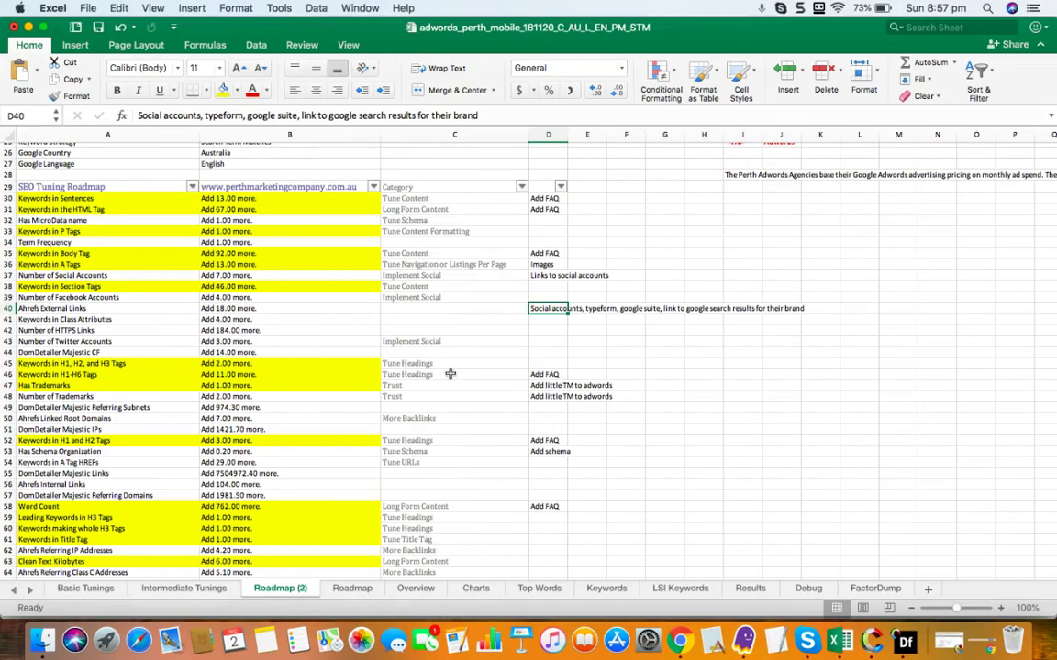
{"action": "scroll", "coordinate": [505, 353], "scroll_direction": "down", "scroll_amount": 5}
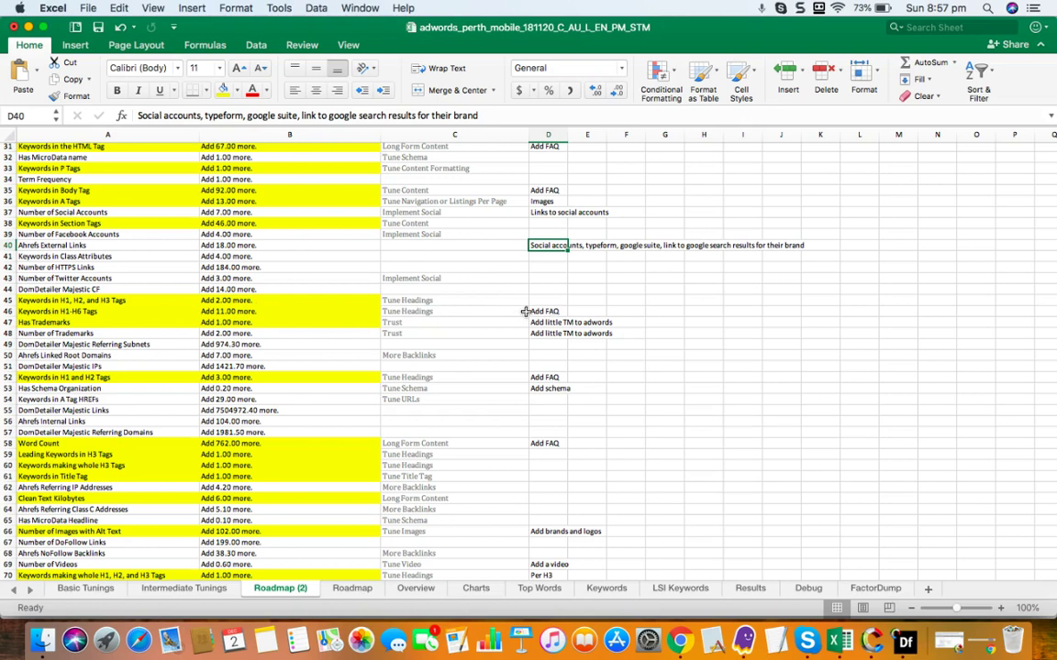
{"action": "left_click", "coordinate": [682, 646]}
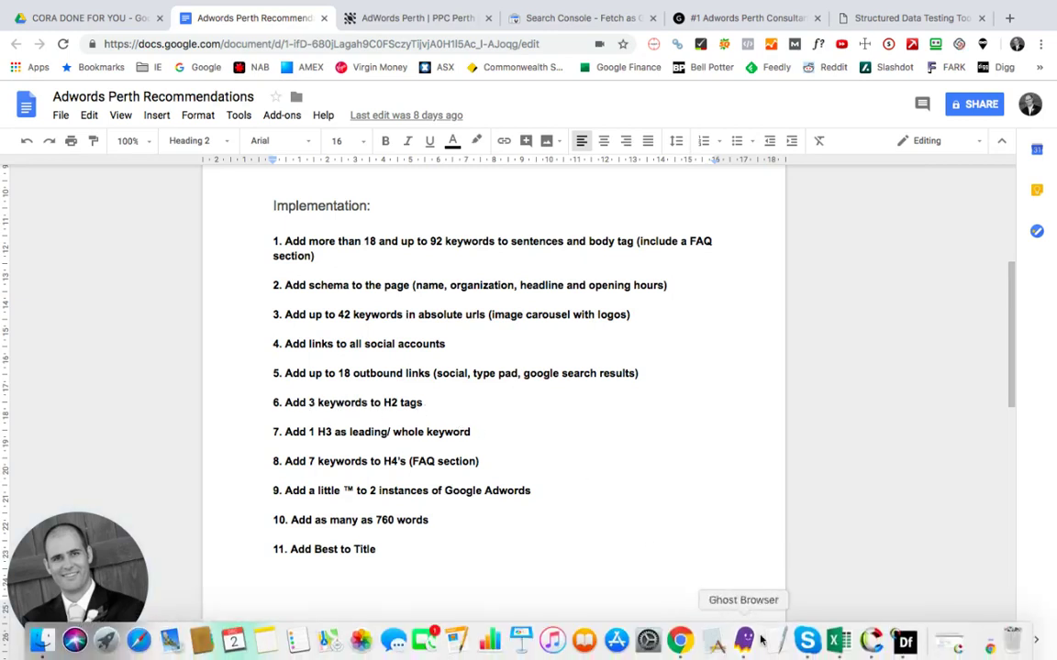
Recheck the H1, H2 and H3 keyword rows of the roadmap in Excel, and switch back to the recommendations document in Chrome.
{"action": "left_click", "coordinate": [836, 641]}
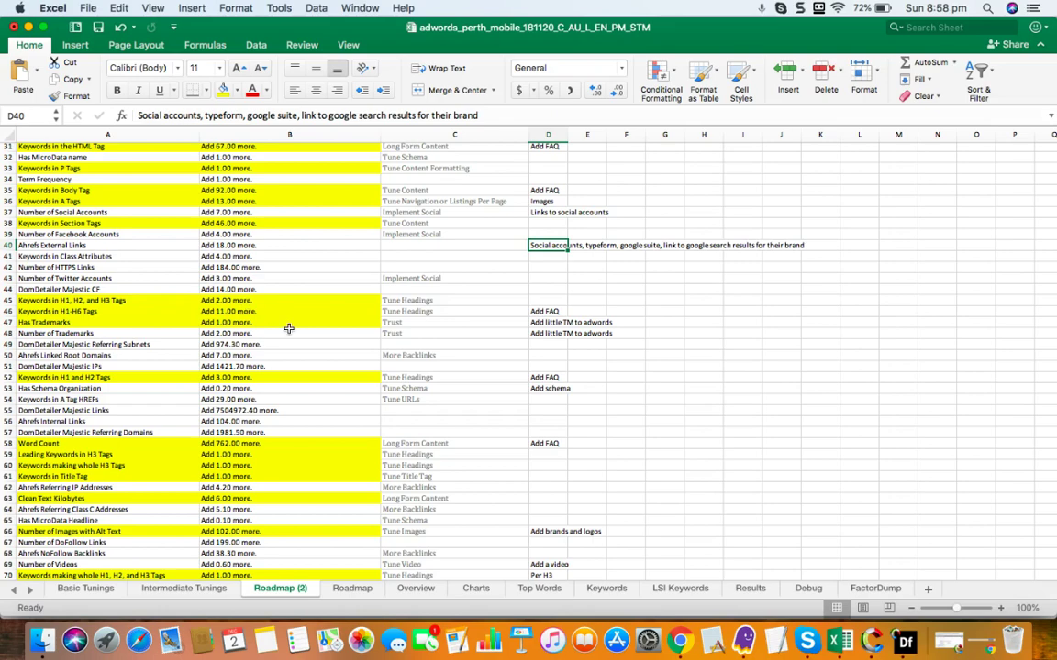
{"action": "scroll", "coordinate": [419, 367], "scroll_direction": "up", "scroll_amount": 5}
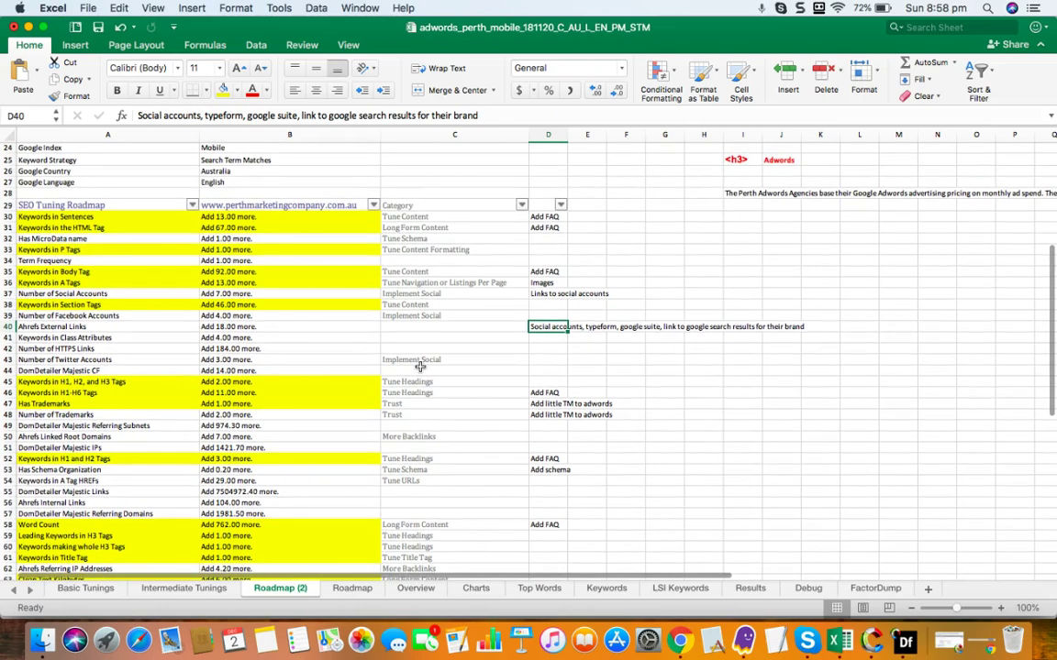
{"action": "scroll", "coordinate": [420, 367], "scroll_direction": "down", "scroll_amount": 1}
{"action": "scroll", "coordinate": [419, 367], "scroll_direction": "down", "scroll_amount": 6}
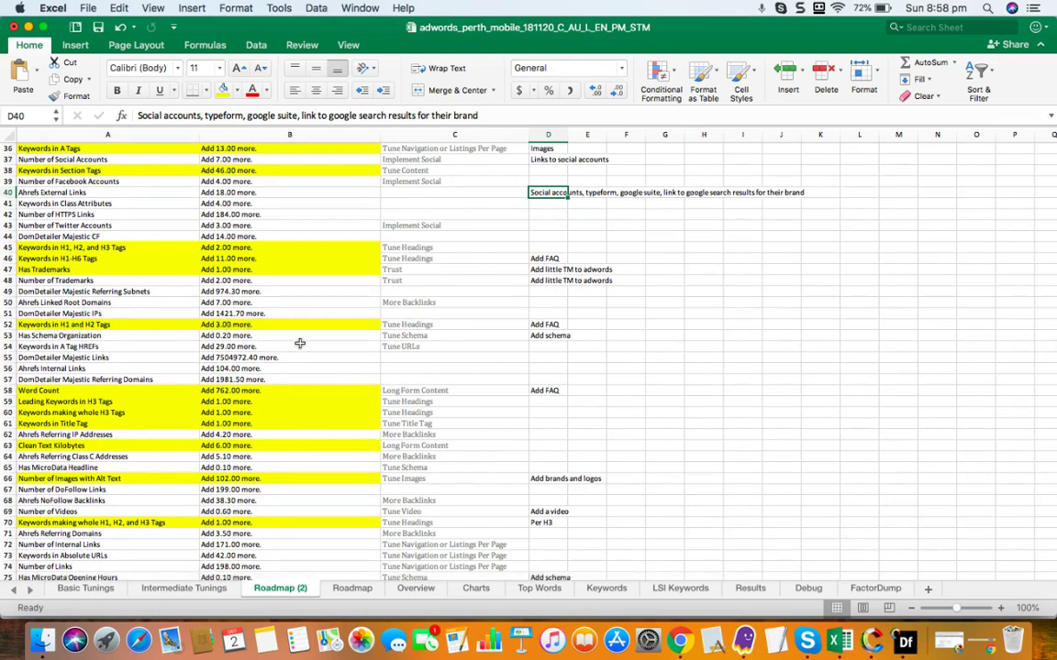
{"action": "left_click", "coordinate": [688, 642]}
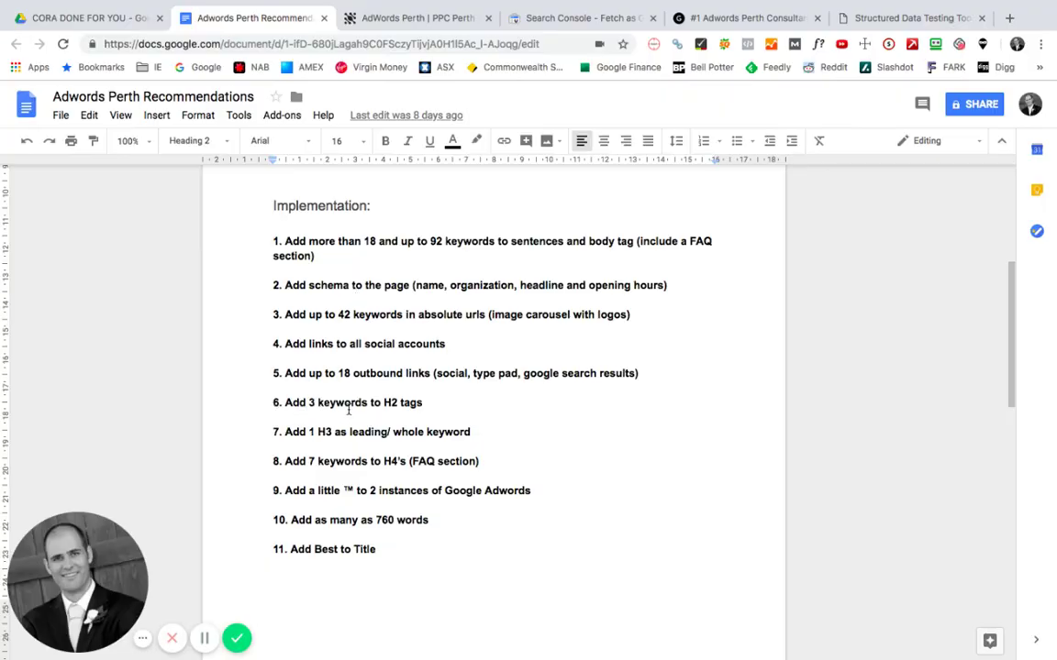
Examine the keyword headings on the Perth Marketing Company Adwords page, from the main title to the "Adwords" heading above the FAQ.
{"action": "left_click", "coordinate": [754, 17]}
{"action": "scroll", "coordinate": [645, 333], "scroll_direction": "up", "scroll_amount": 15}
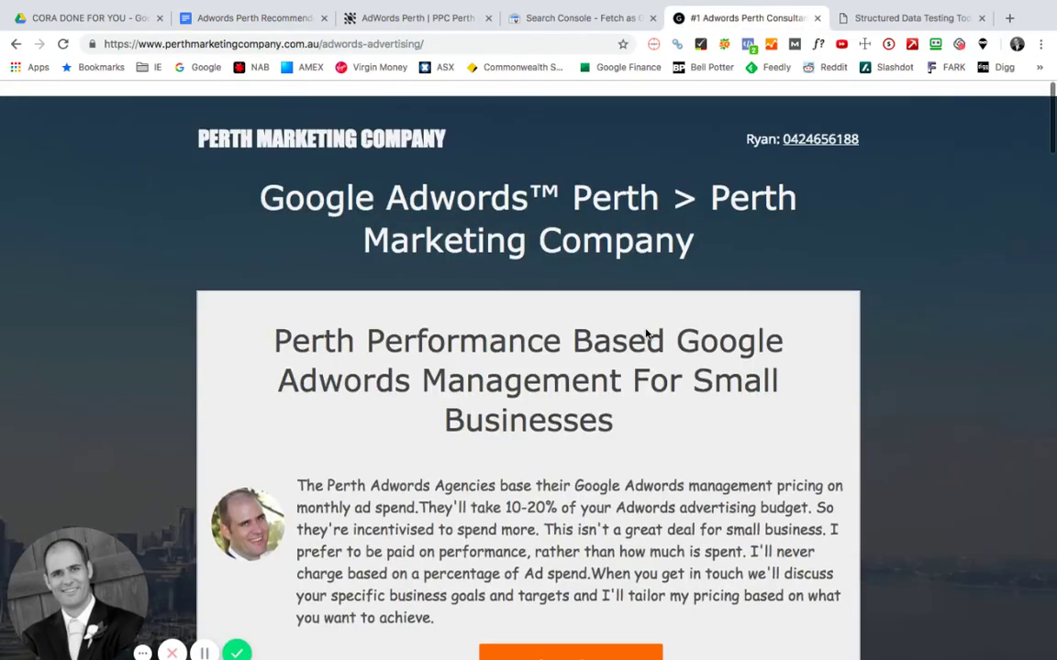
{"action": "scroll", "coordinate": [645, 333], "scroll_direction": "down", "scroll_amount": 5}
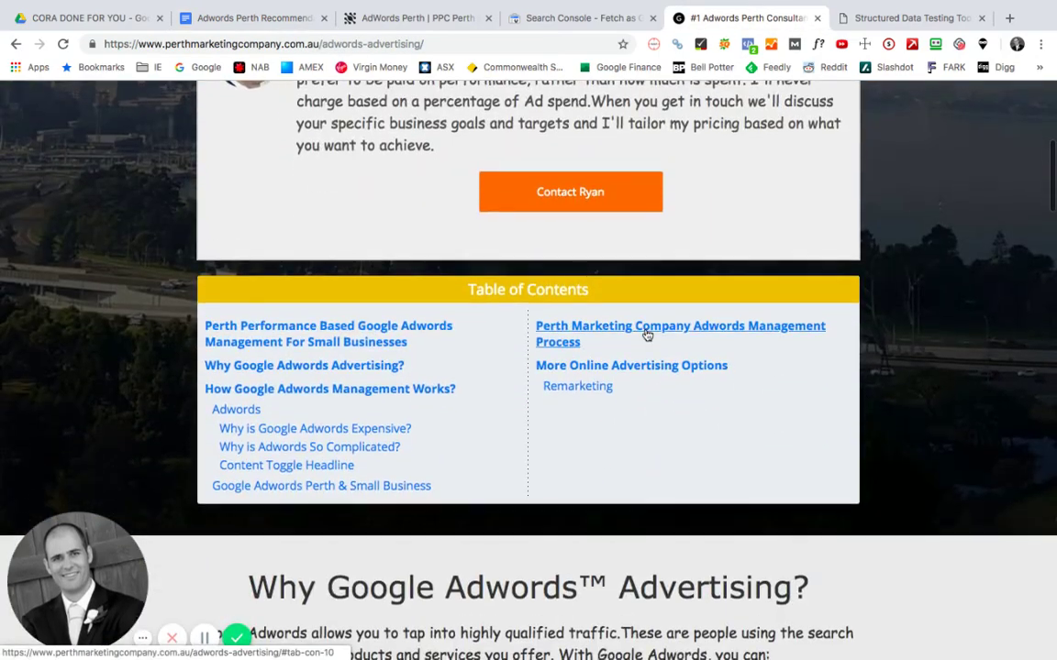
{"action": "scroll", "coordinate": [646, 335], "scroll_direction": "down", "scroll_amount": 6}
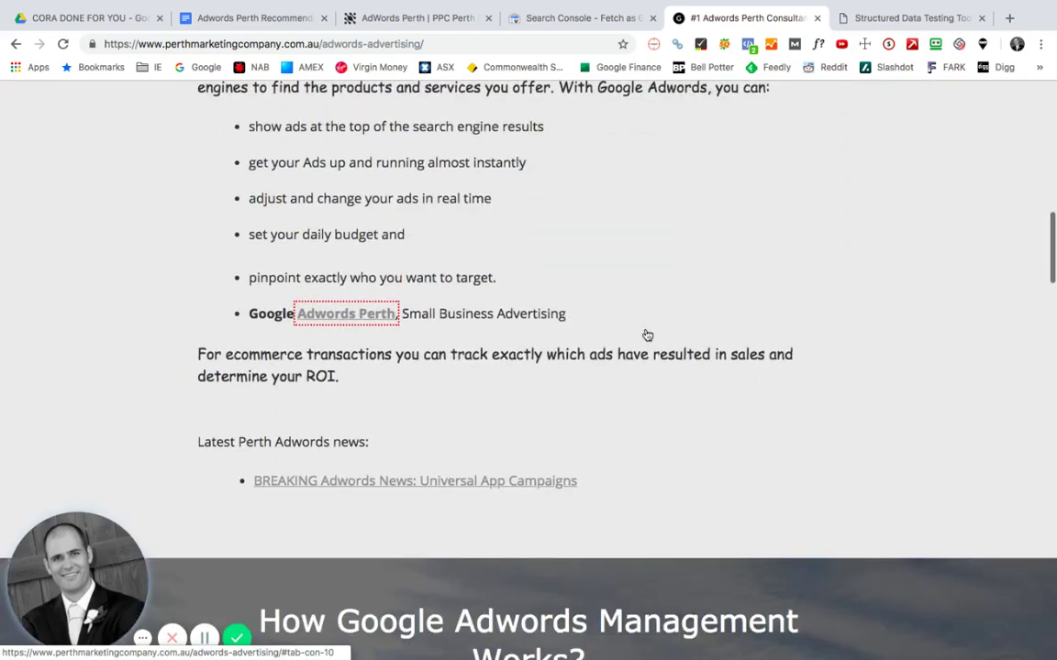
{"action": "scroll", "coordinate": [647, 335], "scroll_direction": "down", "scroll_amount": 3}
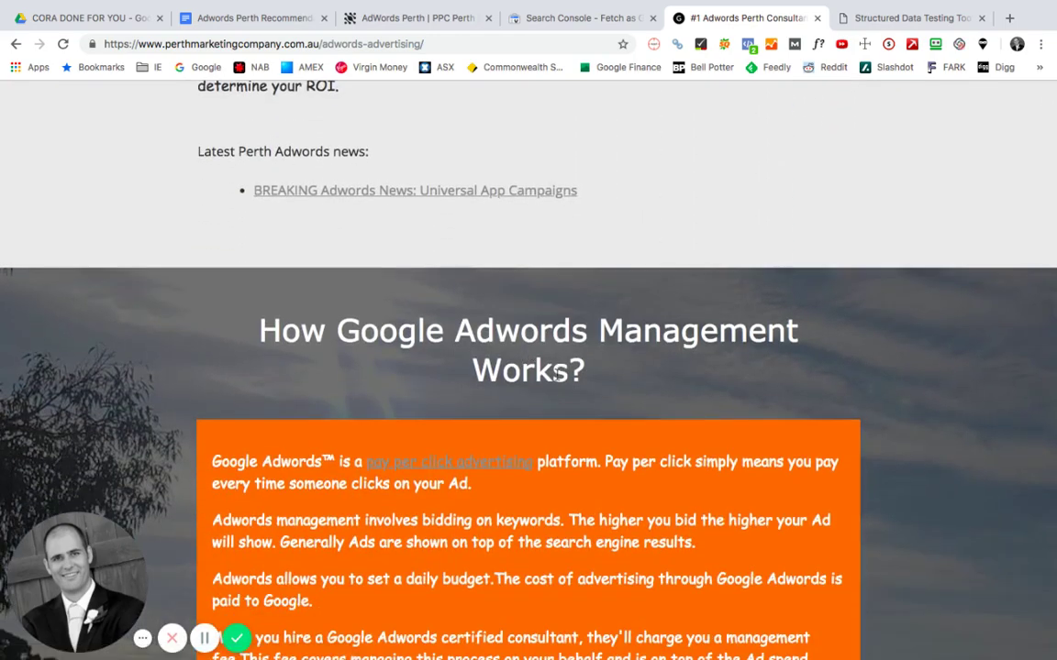
{"action": "scroll", "coordinate": [557, 371], "scroll_direction": "down", "scroll_amount": 6}
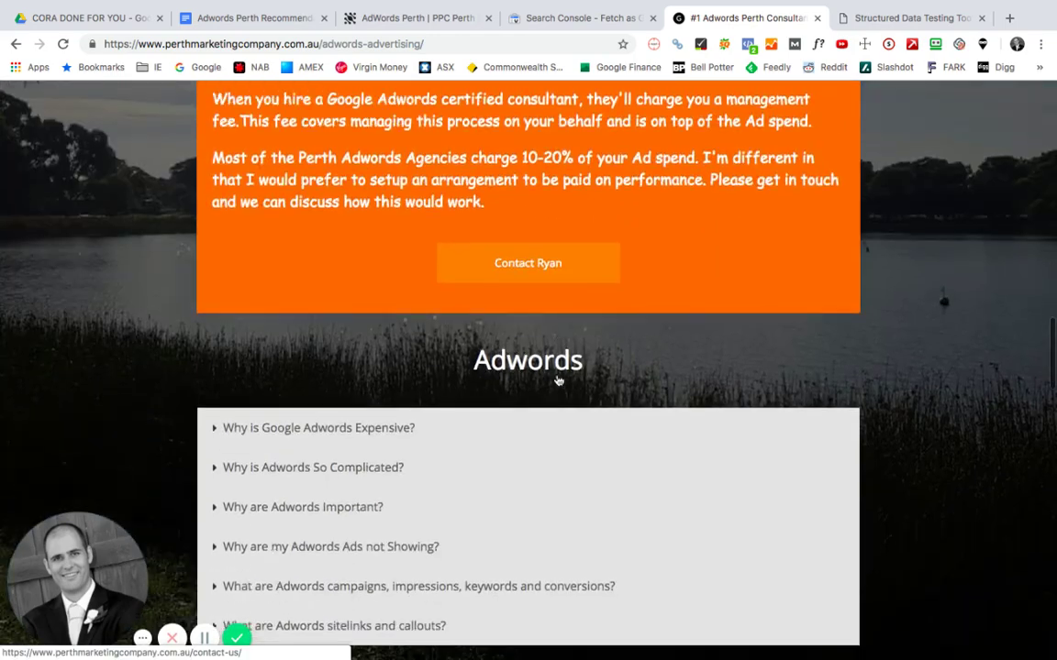
{"action": "scroll", "coordinate": [559, 380], "scroll_direction": "down", "scroll_amount": 2}
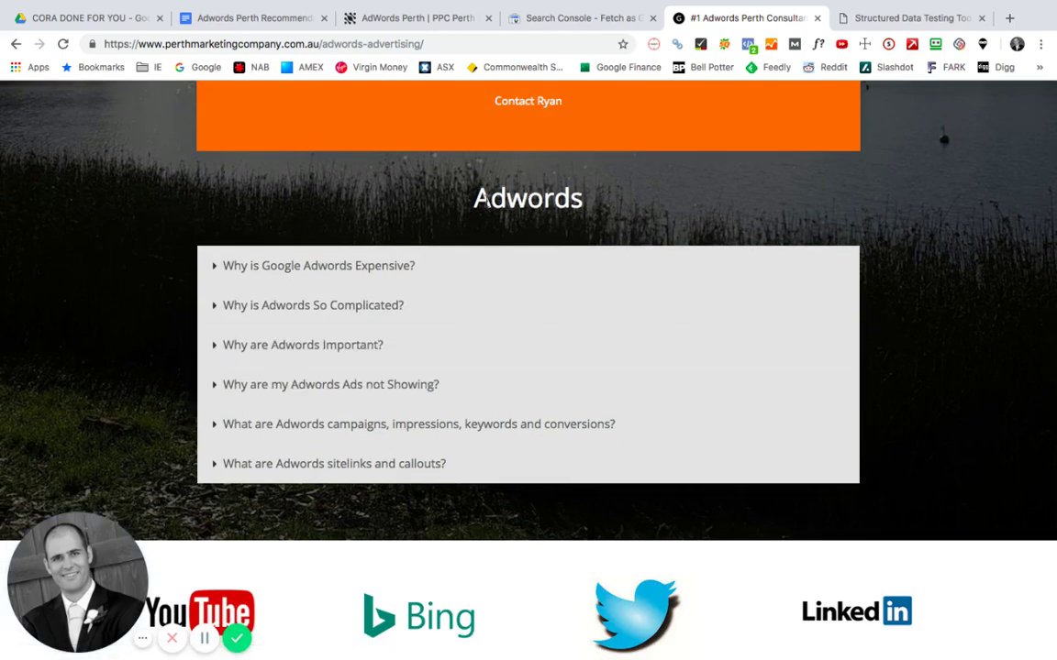
Highlight the "Adwords" heading above the FAQ, look through the sections below it, and return to the recommendations document.
{"action": "left_click_drag", "start_coordinate": [475, 200], "coordinate": [547, 200]}
{"action": "scroll", "coordinate": [547, 201], "scroll_direction": "down", "scroll_amount": 10}
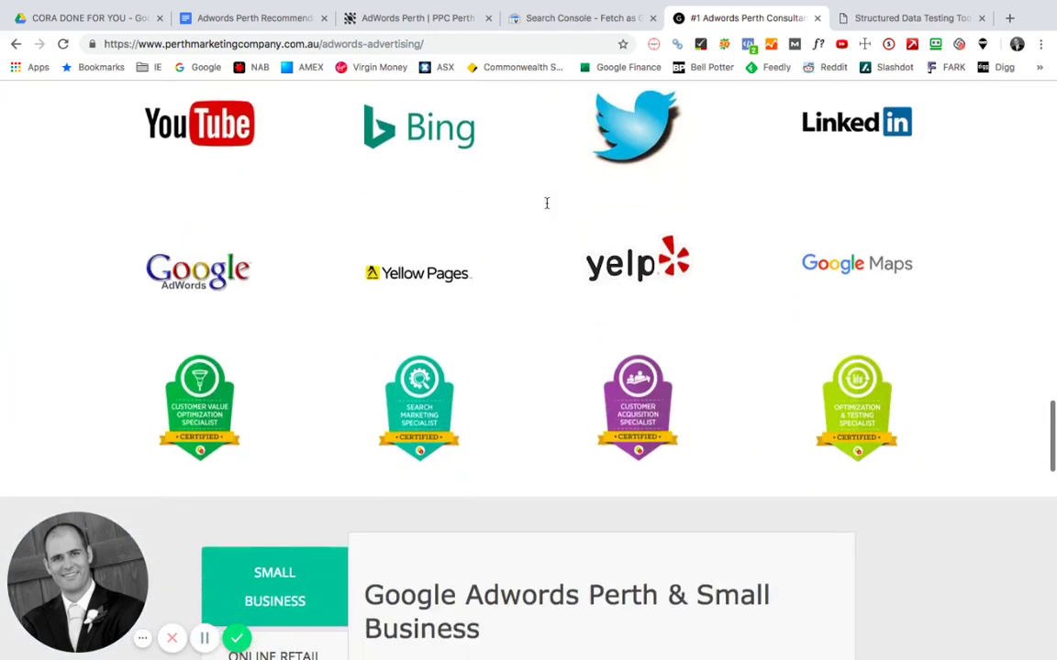
{"action": "scroll", "coordinate": [547, 202], "scroll_direction": "down", "scroll_amount": 10}
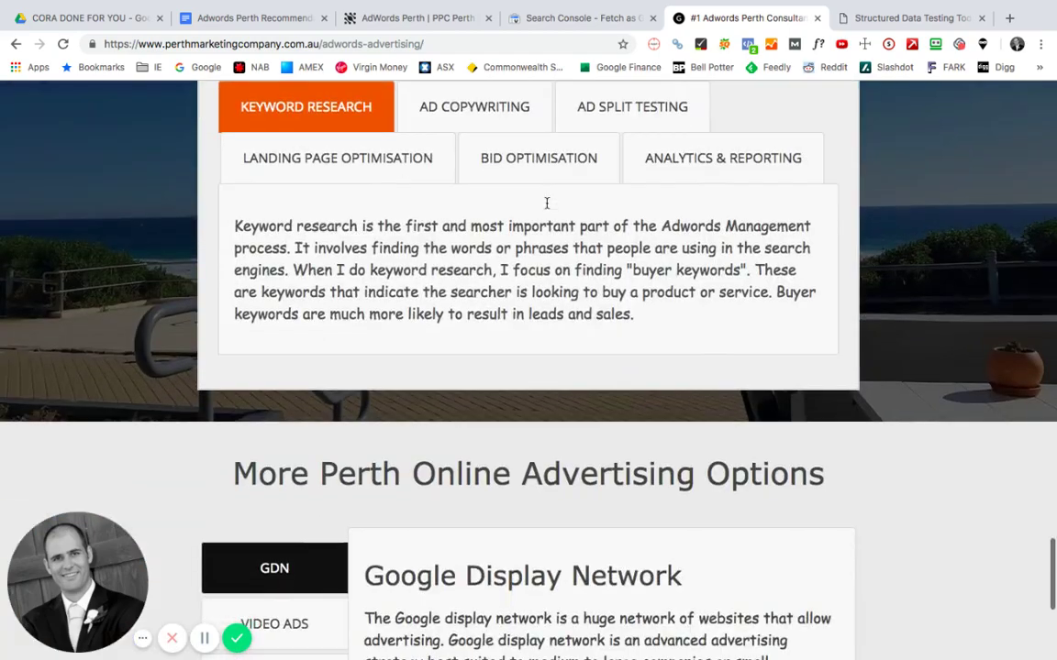
{"action": "scroll", "coordinate": [547, 203], "scroll_direction": "up", "scroll_amount": 20}
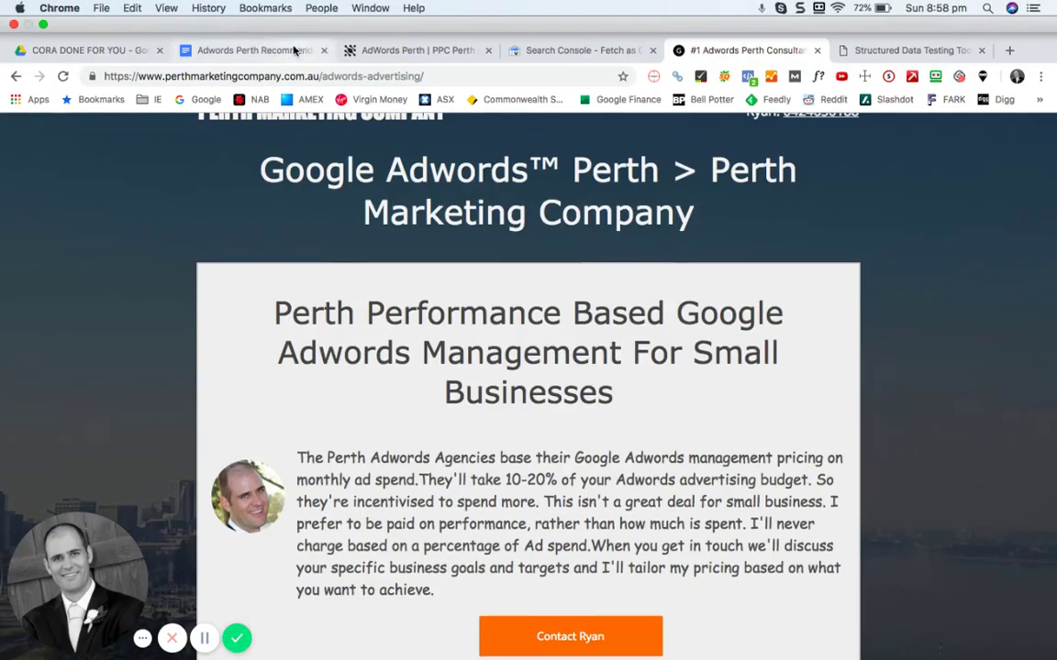
{"action": "left_click", "coordinate": [294, 50]}
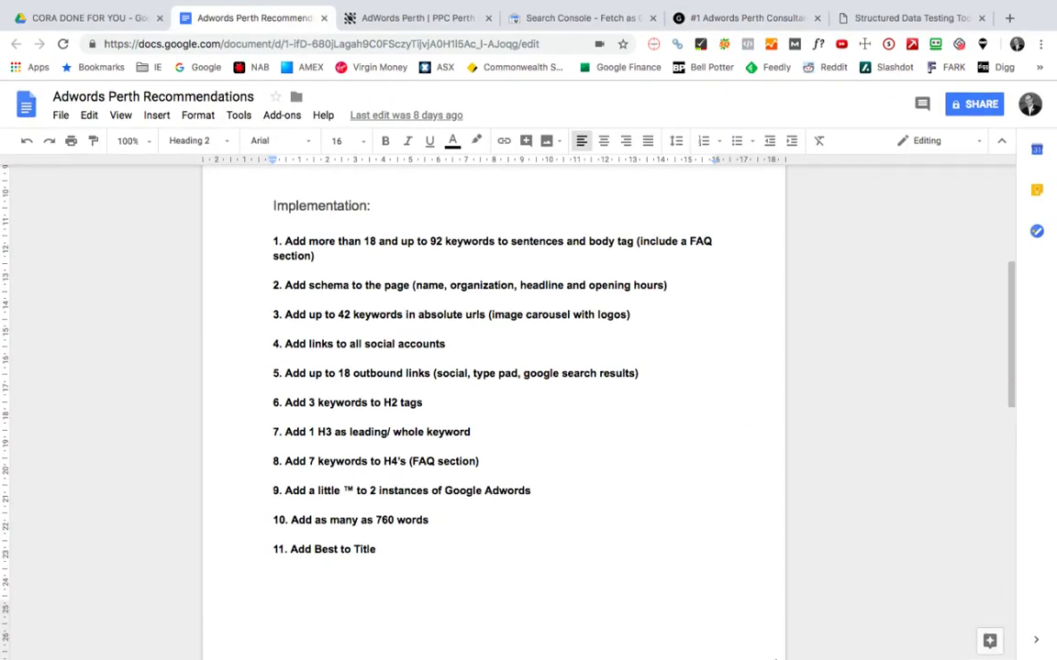
Review the highlighted keyword and heading rows with their notes on the Roadmap (2) sheet in Excel, and return to the document in Chrome.
{"action": "left_click", "coordinate": [837, 640]}
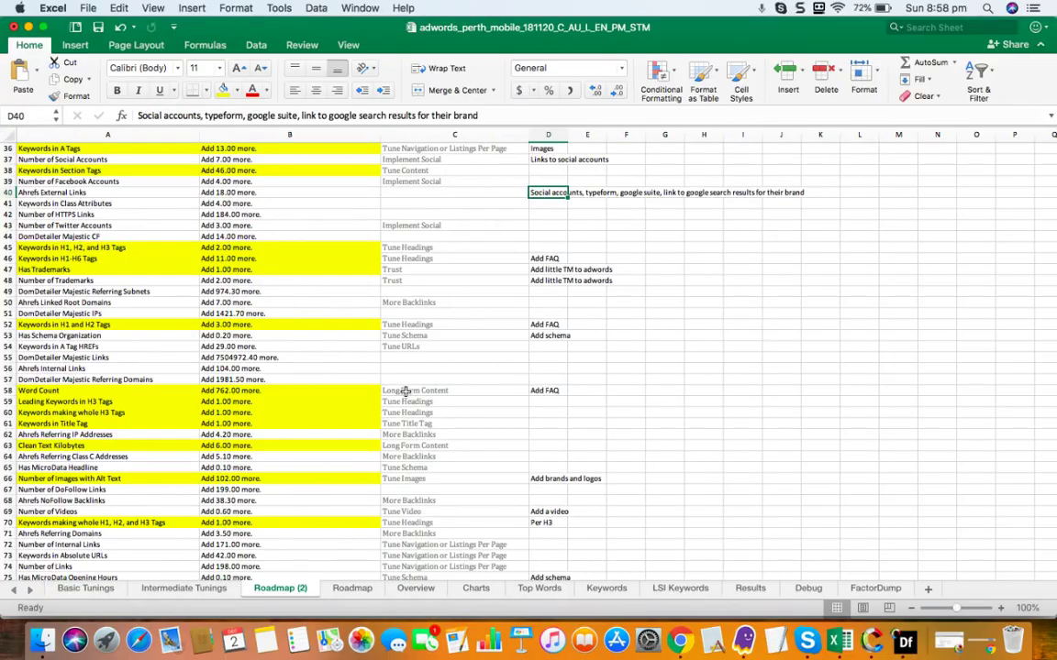
{"action": "scroll", "coordinate": [406, 388], "scroll_direction": "down", "scroll_amount": 1}
{"action": "scroll", "coordinate": [407, 392], "scroll_direction": "up", "scroll_amount": 3}
{"action": "scroll", "coordinate": [407, 396], "scroll_direction": "down", "scroll_amount": 1}
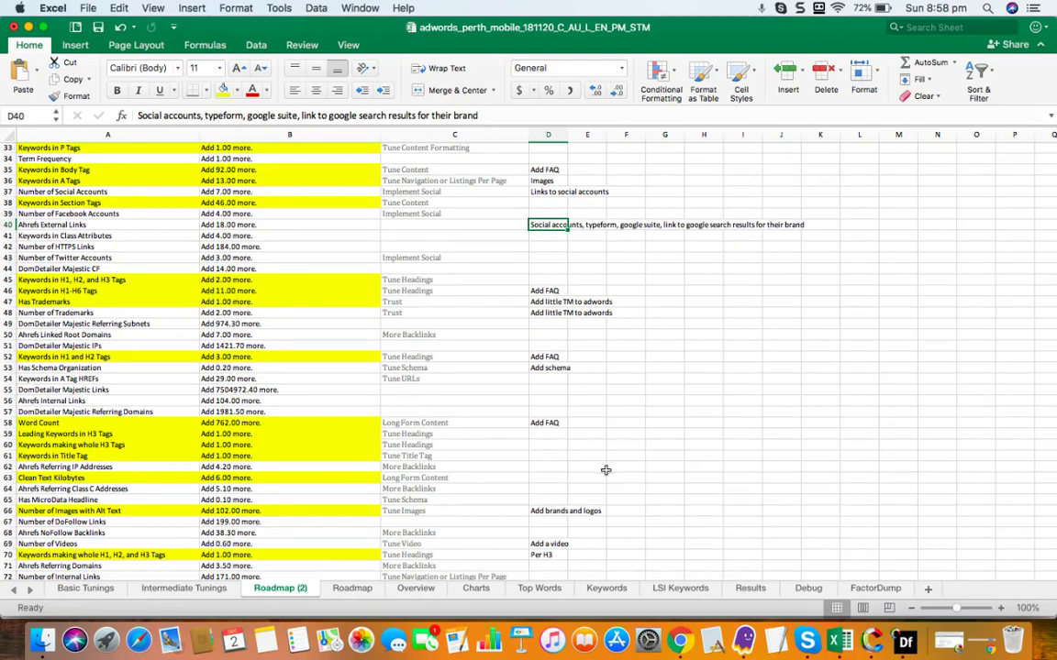
{"action": "left_click", "coordinate": [679, 642]}
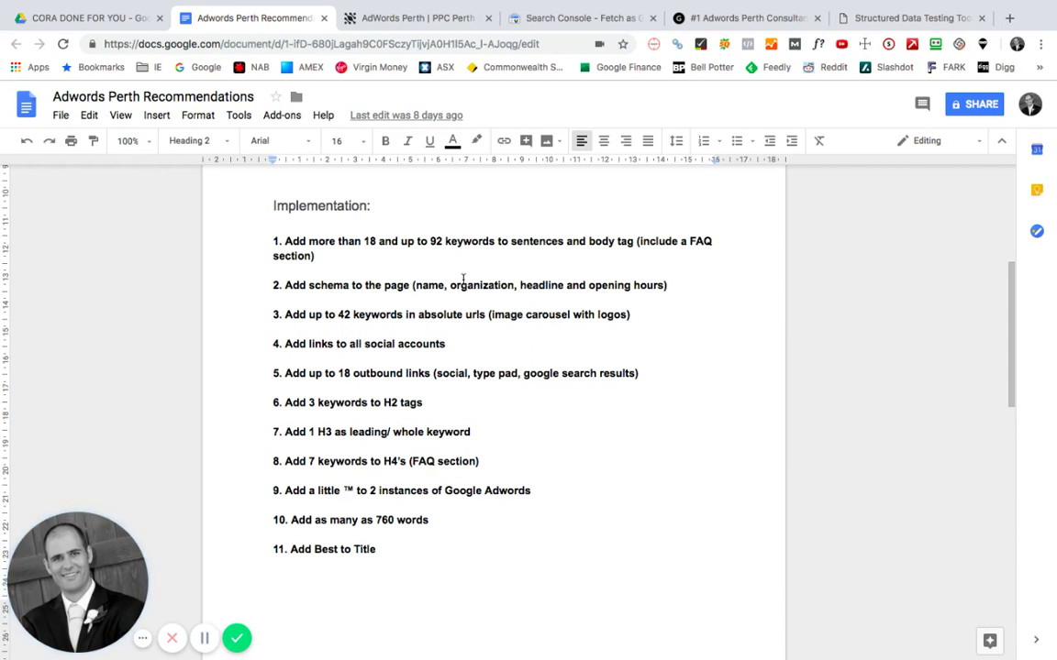
Recheck the H1 to H3 keyword and word count rows of the roadmap in Excel, and switch back to Chrome.
{"action": "left_click", "coordinate": [837, 640]}
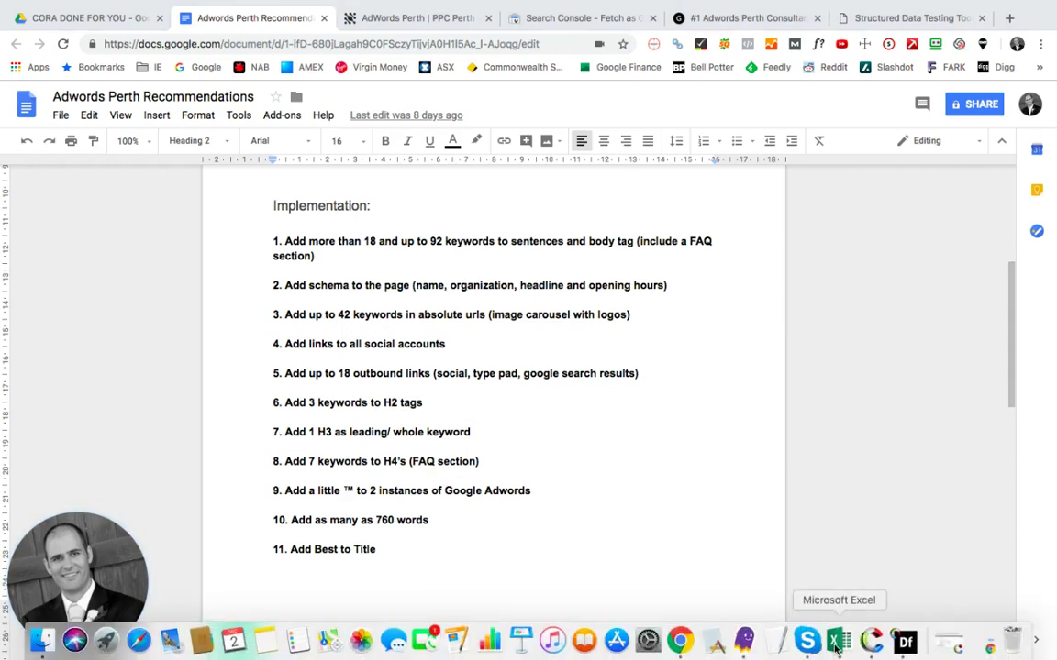
{"action": "scroll", "coordinate": [222, 433], "scroll_direction": "down", "scroll_amount": 2}
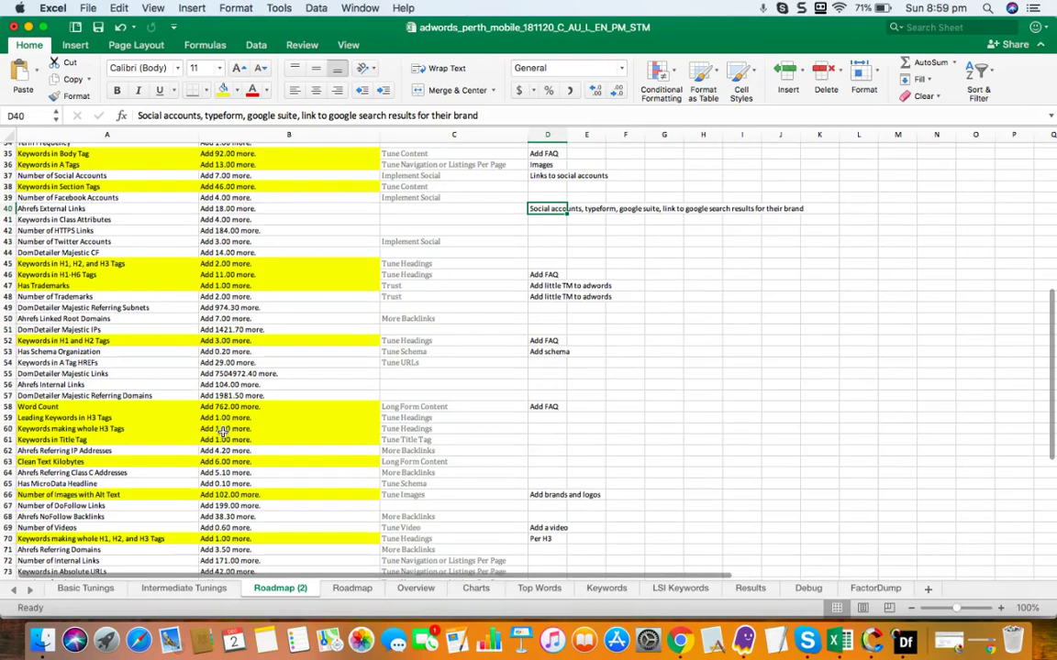
{"action": "scroll", "coordinate": [176, 357], "scroll_direction": "up", "scroll_amount": 5}
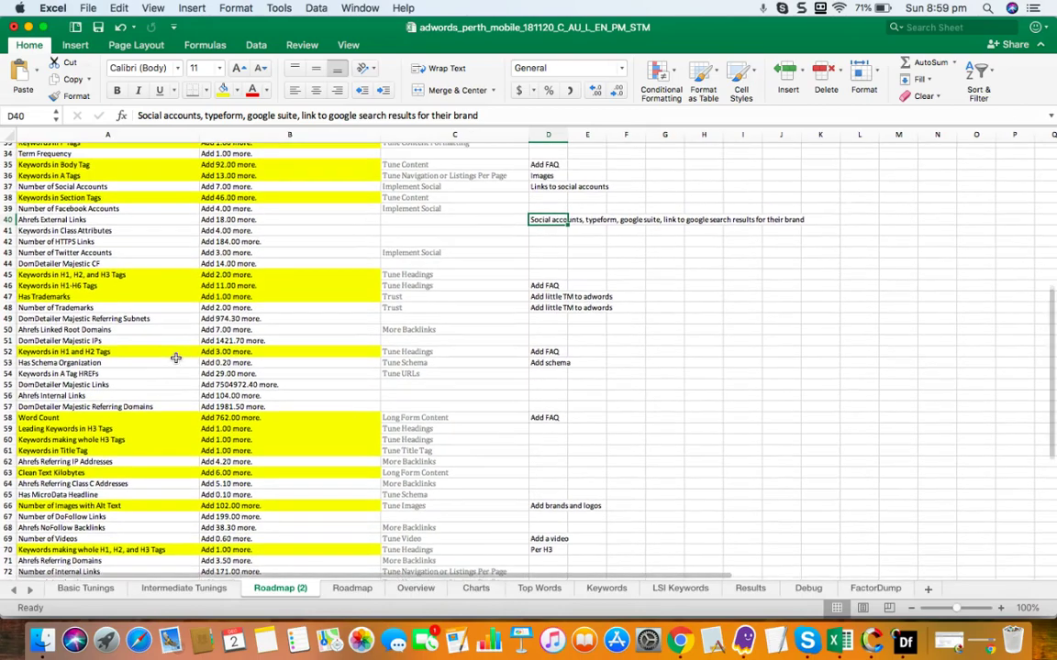
{"action": "scroll", "coordinate": [176, 357], "scroll_direction": "down", "scroll_amount": 6}
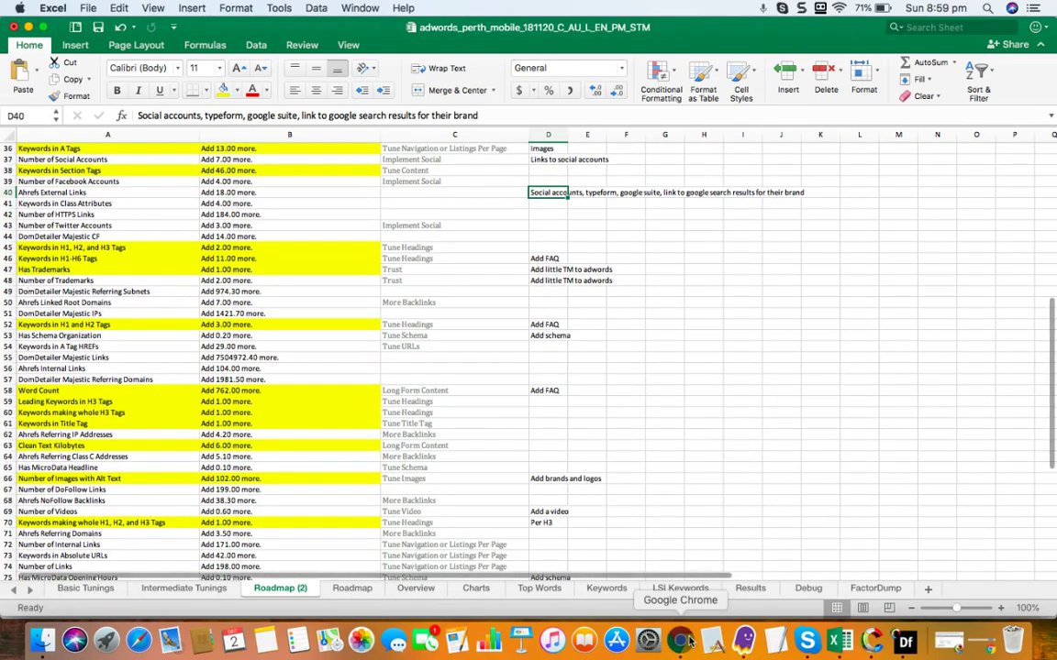
{"action": "left_click", "coordinate": [873, 640]}
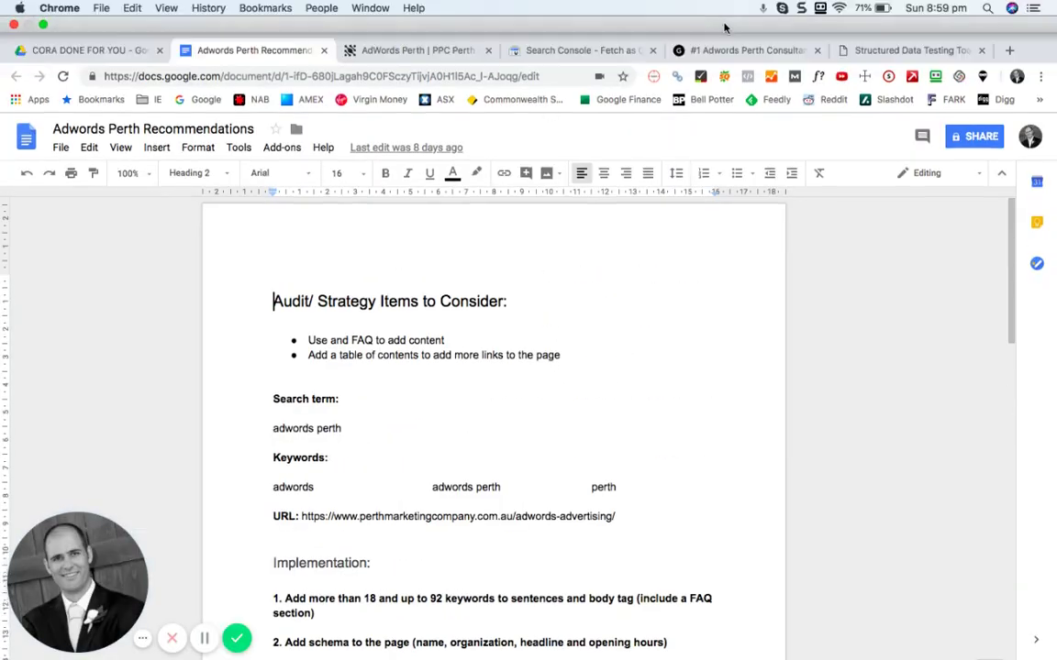
On the Perth Marketing Company Adwords page, expand the FAQ entry "Why is Google Adwords Expensive?", read its answer and collapse it again.
{"action": "left_click", "coordinate": [688, 18]}
{"action": "scroll", "coordinate": [643, 439], "scroll_direction": "down", "scroll_amount": 20}
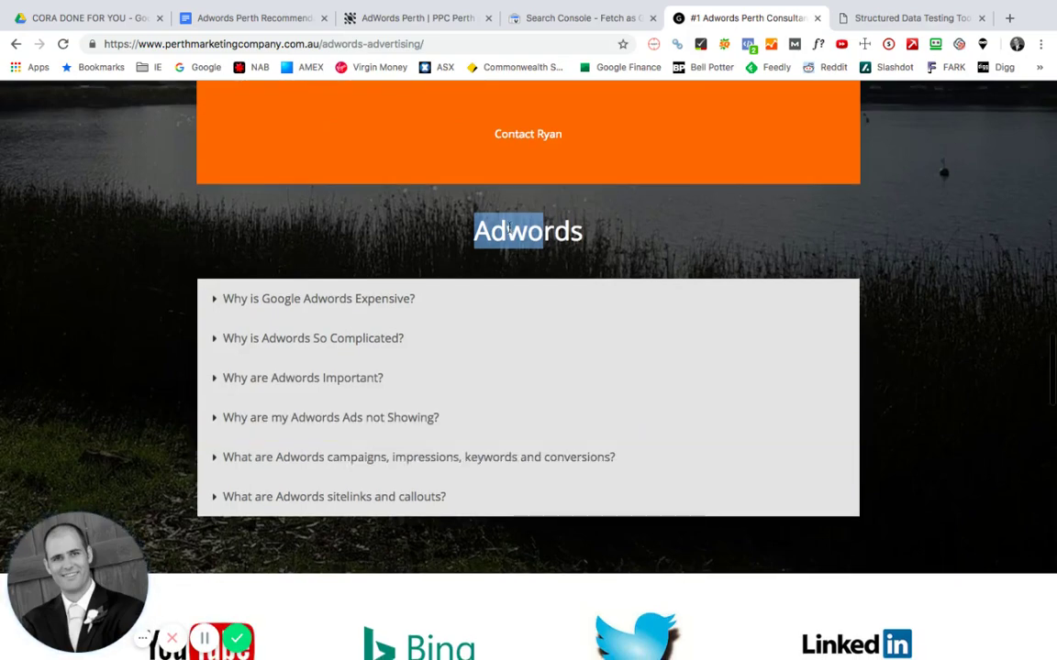
{"action": "left_click", "coordinate": [584, 233]}
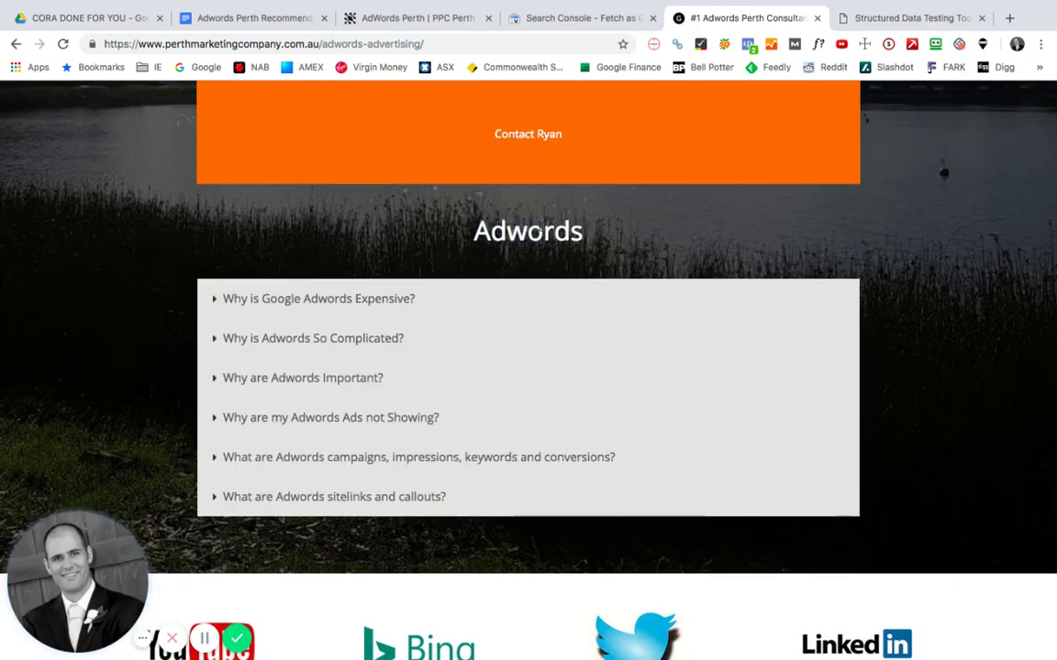
{"action": "left_click", "coordinate": [326, 308]}
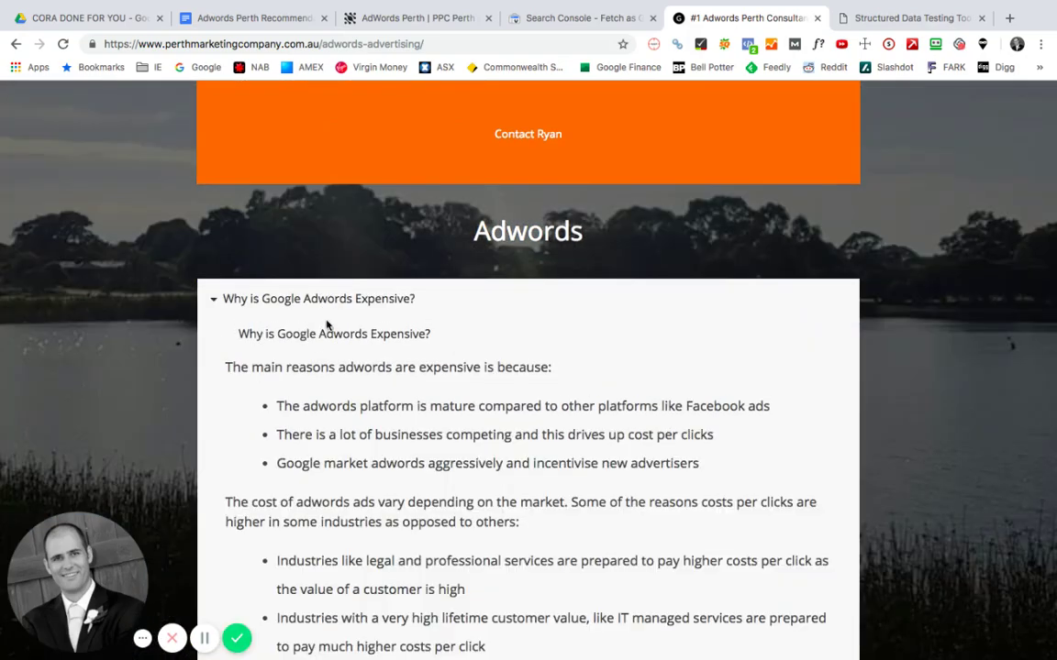
{"action": "scroll", "coordinate": [343, 354], "scroll_direction": "down", "scroll_amount": 5}
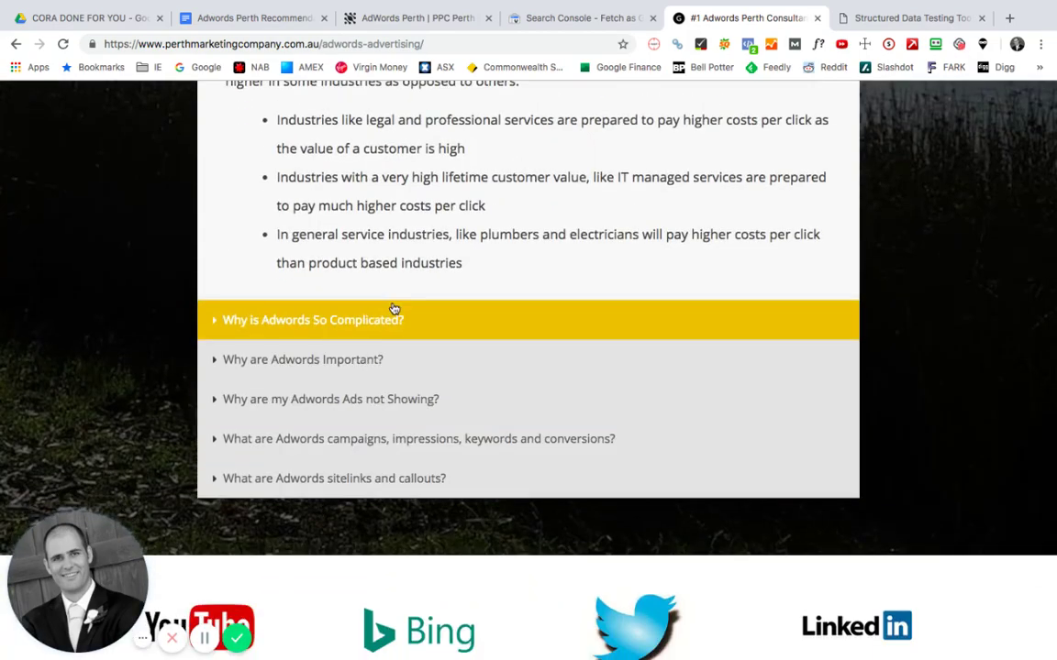
{"action": "scroll", "coordinate": [393, 306], "scroll_direction": "up", "scroll_amount": 3}
{"action": "left_click", "coordinate": [214, 133]}
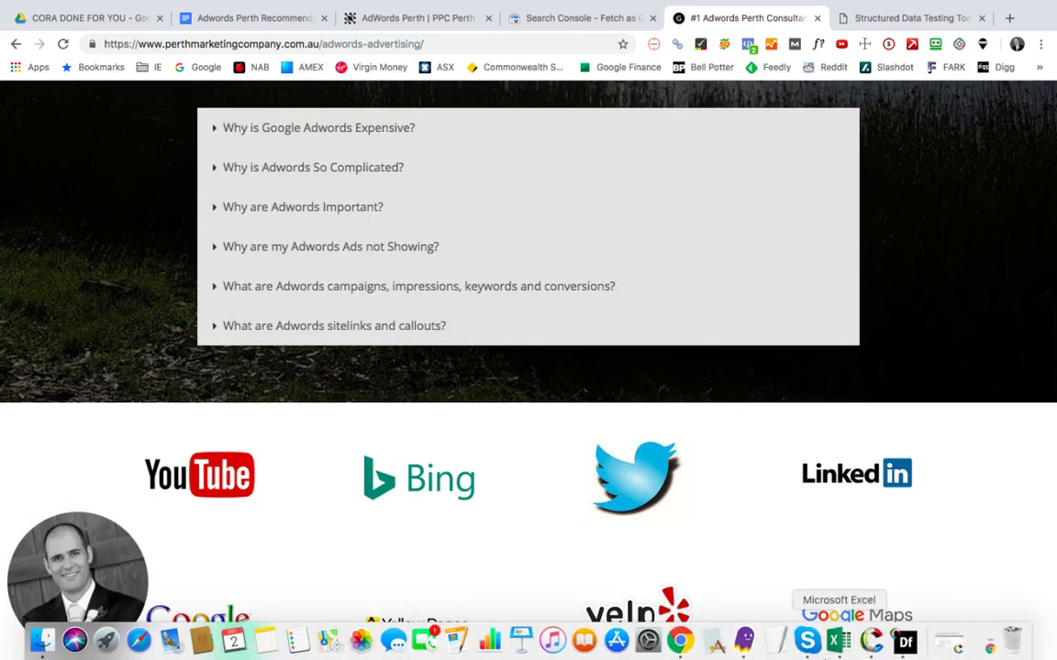
Check the "Add FAQ" entries of the roadmap in Excel, and return to the implementation list of the recommendations document in Chrome.
{"action": "left_click", "coordinate": [836, 642]}
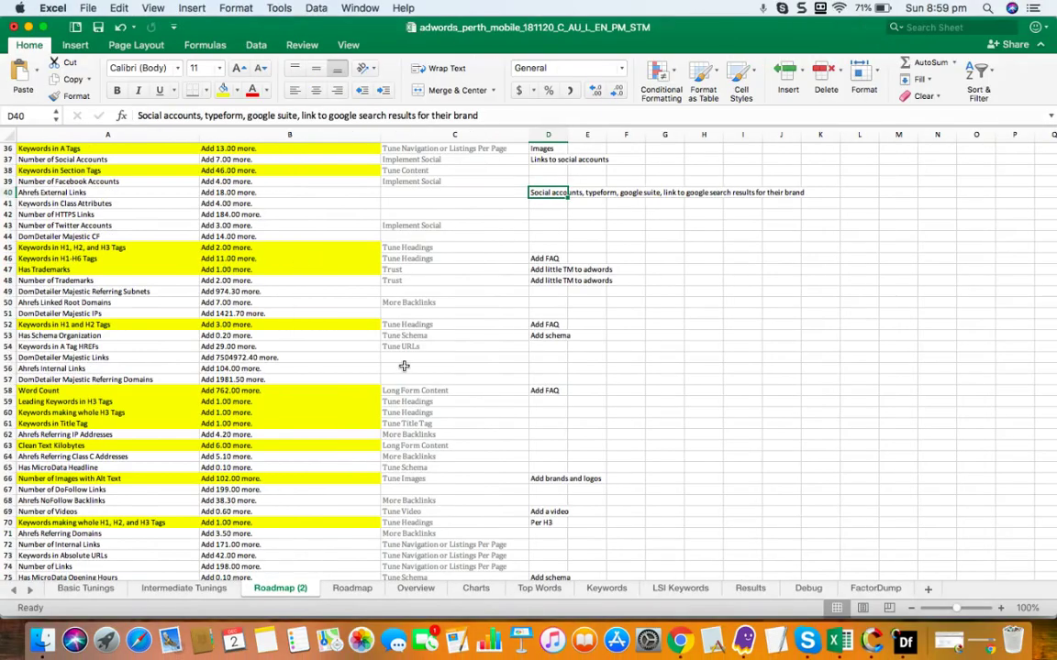
{"action": "scroll", "coordinate": [404, 366], "scroll_direction": "down", "scroll_amount": 2}
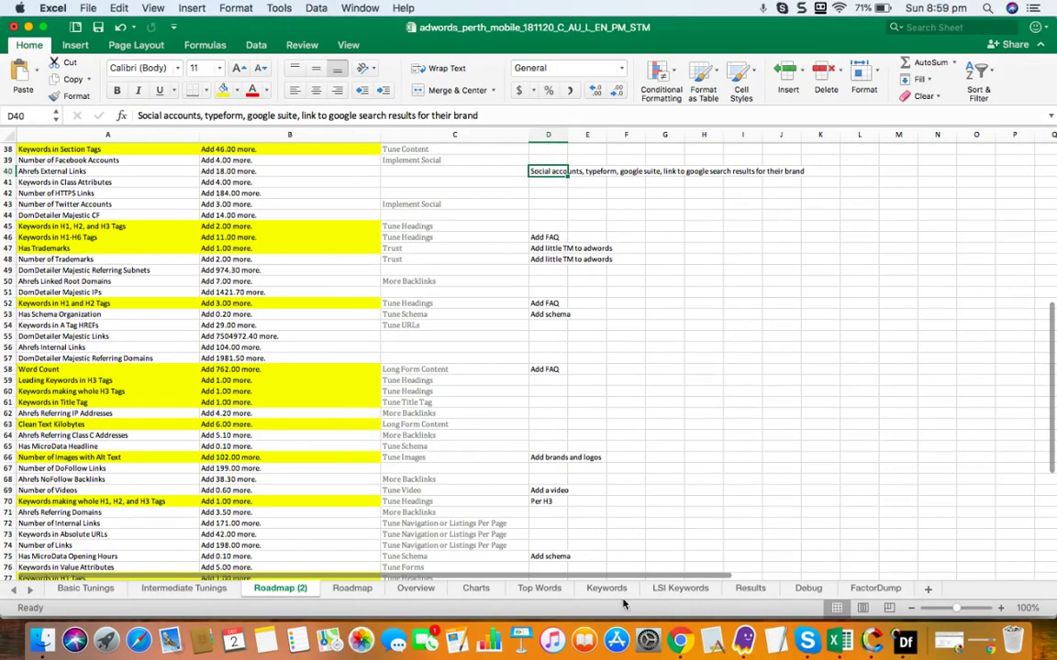
{"action": "left_click", "coordinate": [679, 641]}
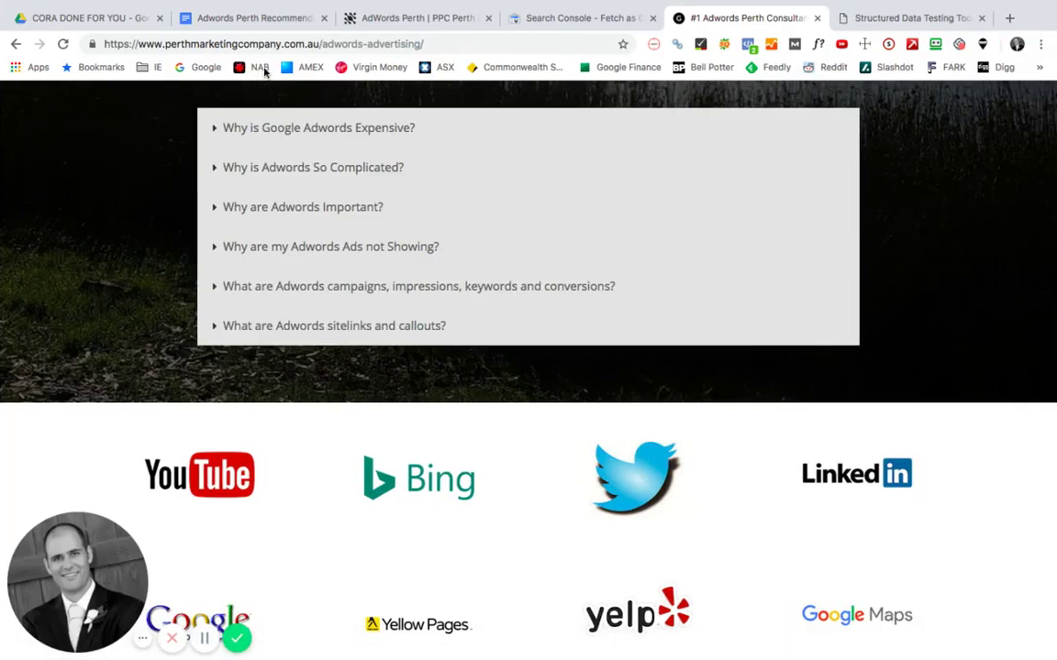
{"action": "left_click", "coordinate": [247, 20]}
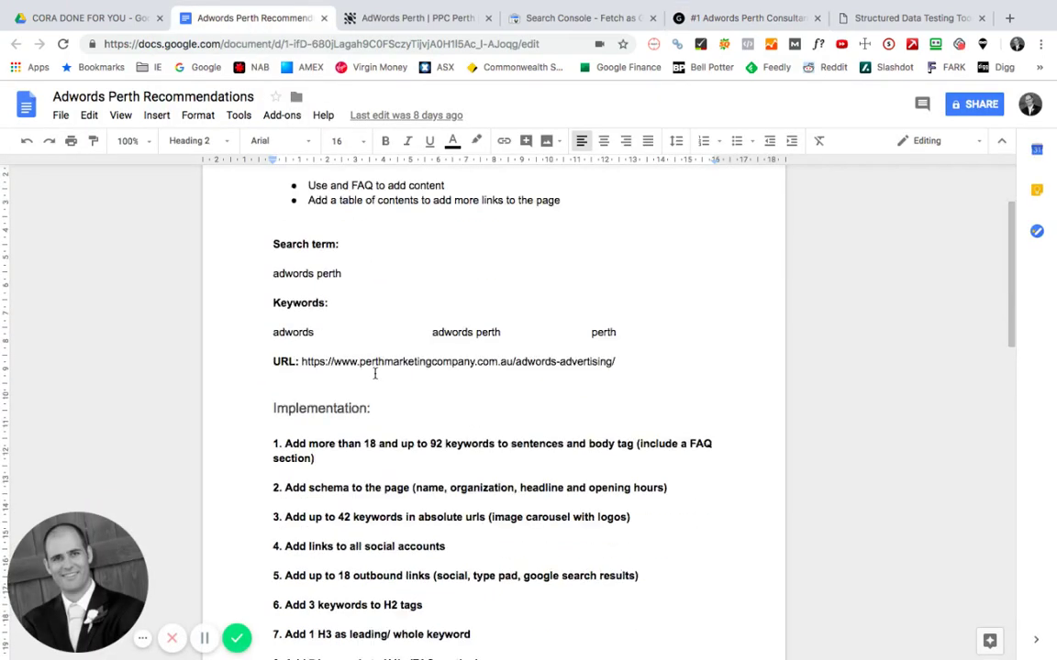
{"action": "scroll", "coordinate": [374, 373], "scroll_direction": "down", "scroll_amount": 5}
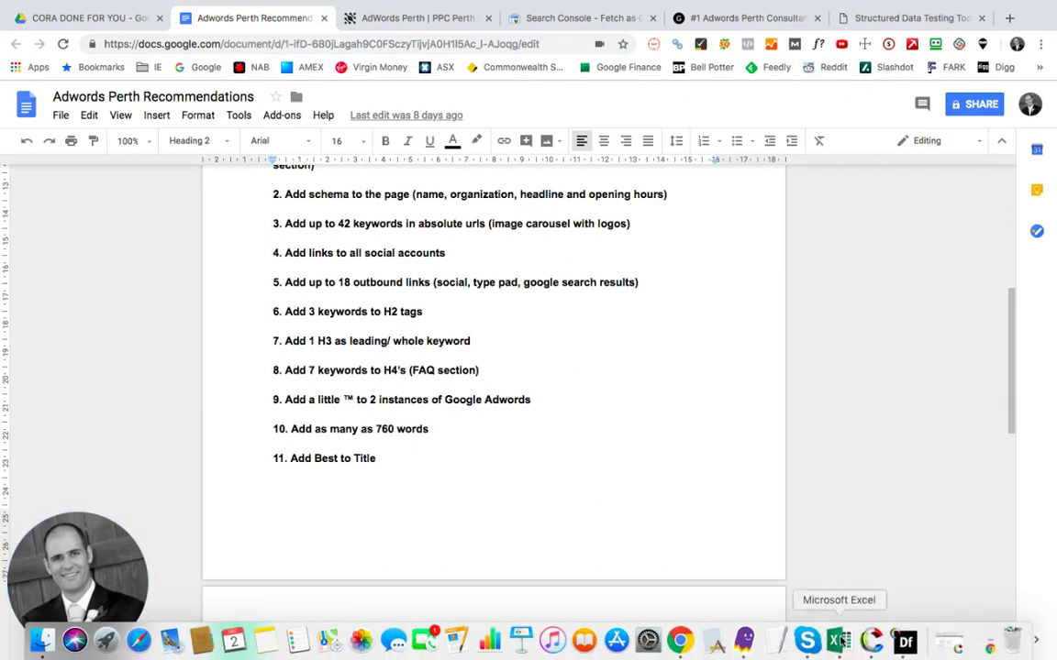
Compare the document's remaining recommendations with the trademark, word count and title rows of the Excel roadmap, and return to Chrome.
{"action": "left_click", "coordinate": [839, 640]}
{"action": "scroll", "coordinate": [469, 426], "scroll_direction": "down", "scroll_amount": 1}
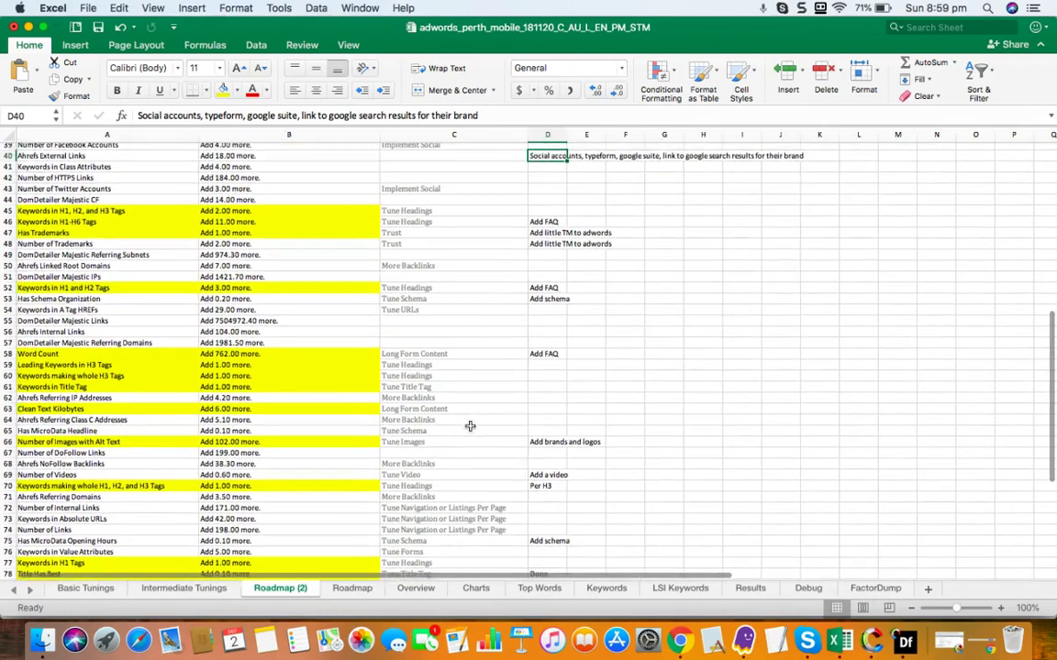
{"action": "scroll", "coordinate": [470, 426], "scroll_direction": "up", "scroll_amount": 5}
{"action": "scroll", "coordinate": [469, 426], "scroll_direction": "down", "scroll_amount": 1}
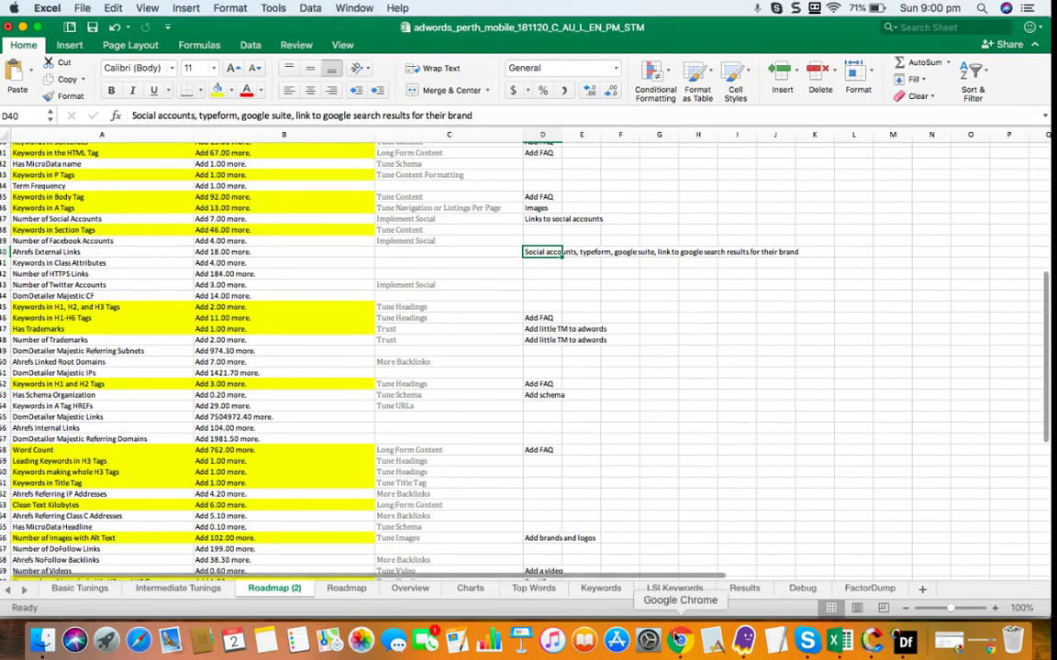
{"action": "left_click", "coordinate": [679, 640]}
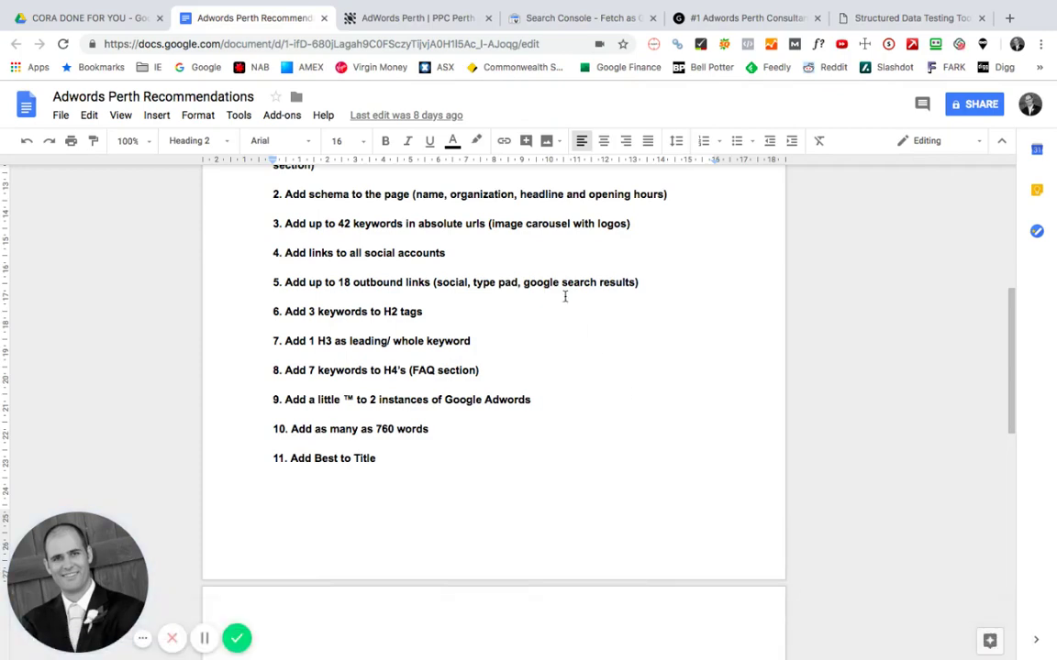
In the Excel workbook, open the Results sheet and copy the BirdBrain result's URL from cell D2.
{"action": "left_click", "coordinate": [838, 640]}
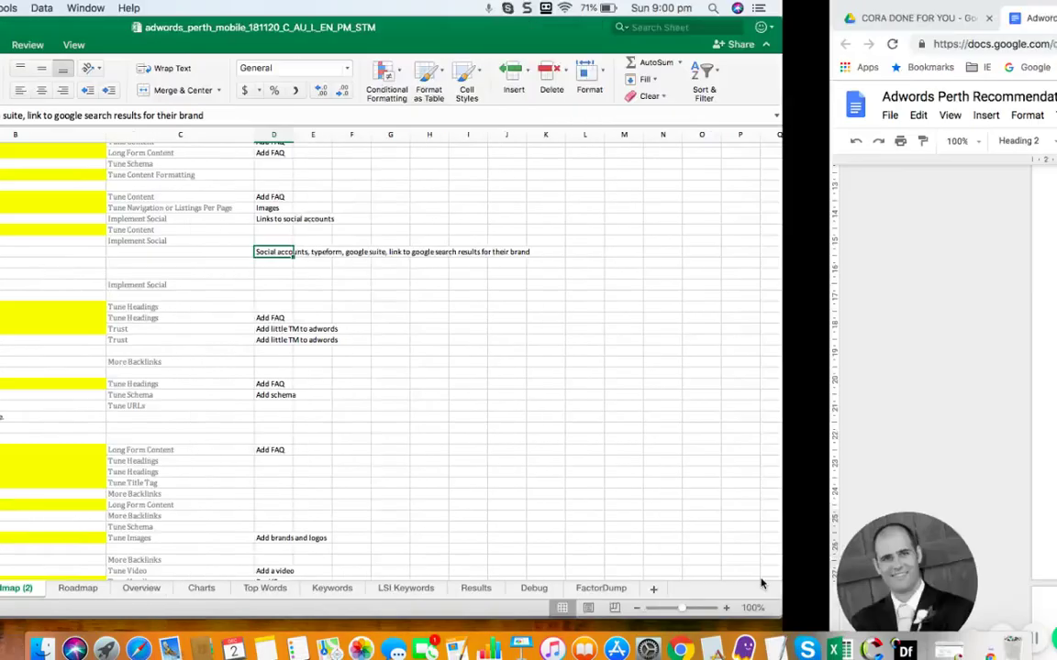
{"action": "left_click", "coordinate": [750, 588]}
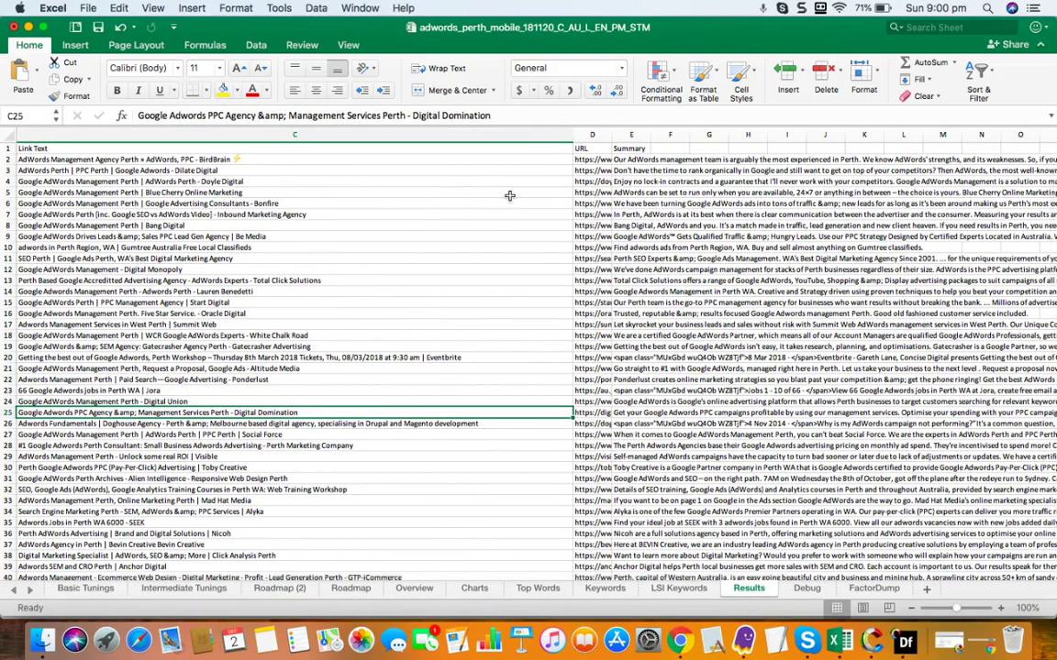
{"action": "left_click", "coordinate": [590, 160]}
{"action": "key", "text": "super+c"}
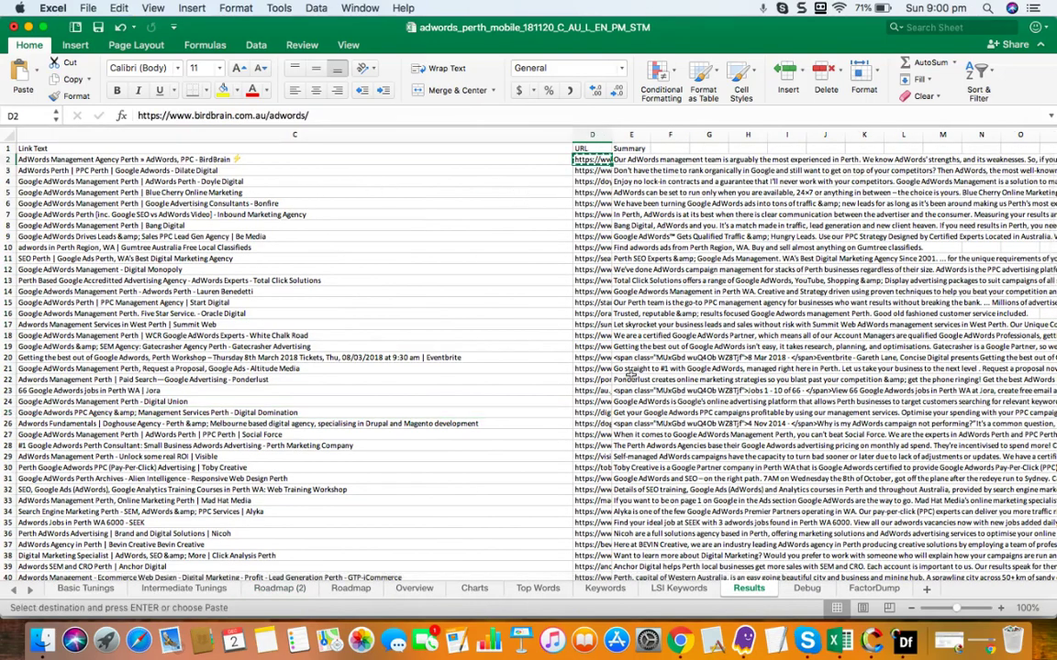
{"action": "left_click", "coordinate": [680, 647]}
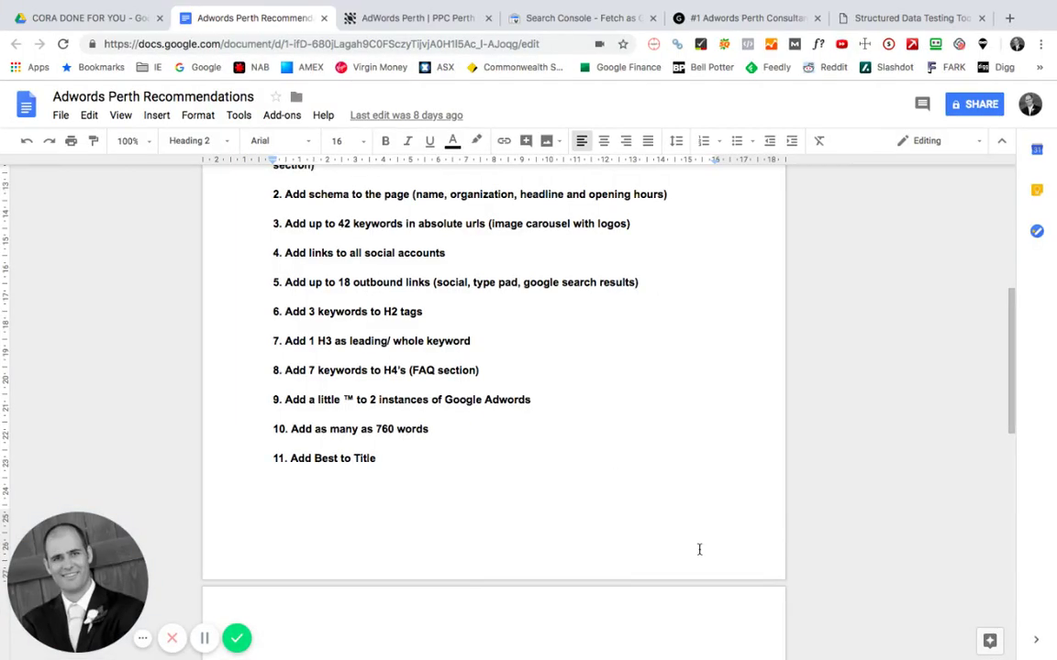
{"action": "left_click", "coordinate": [839, 641]}
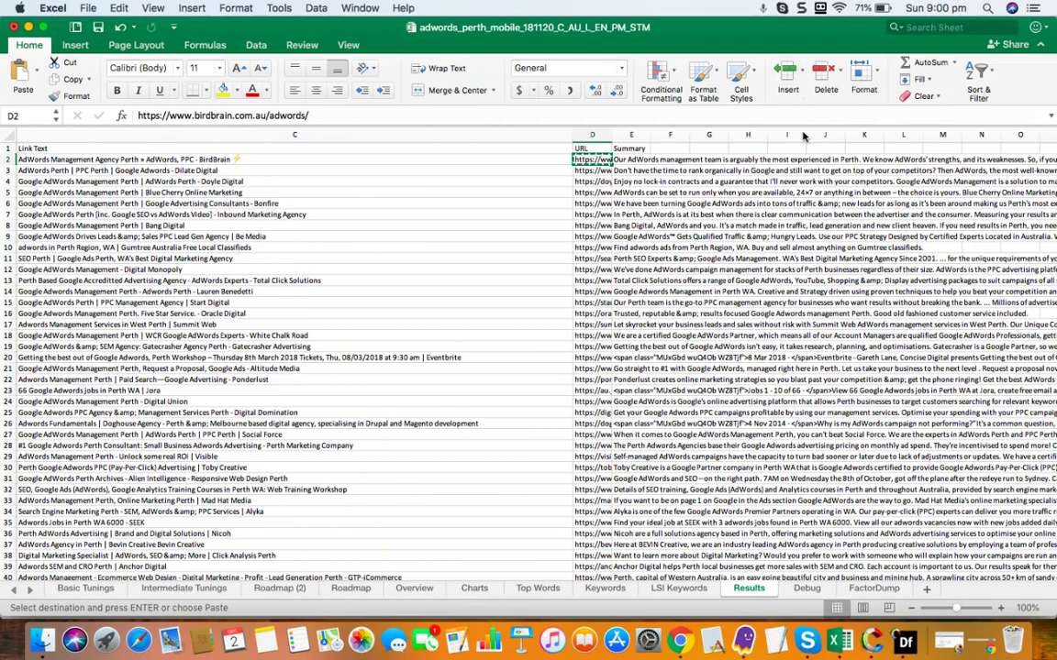
{"action": "left_click", "coordinate": [680, 642]}
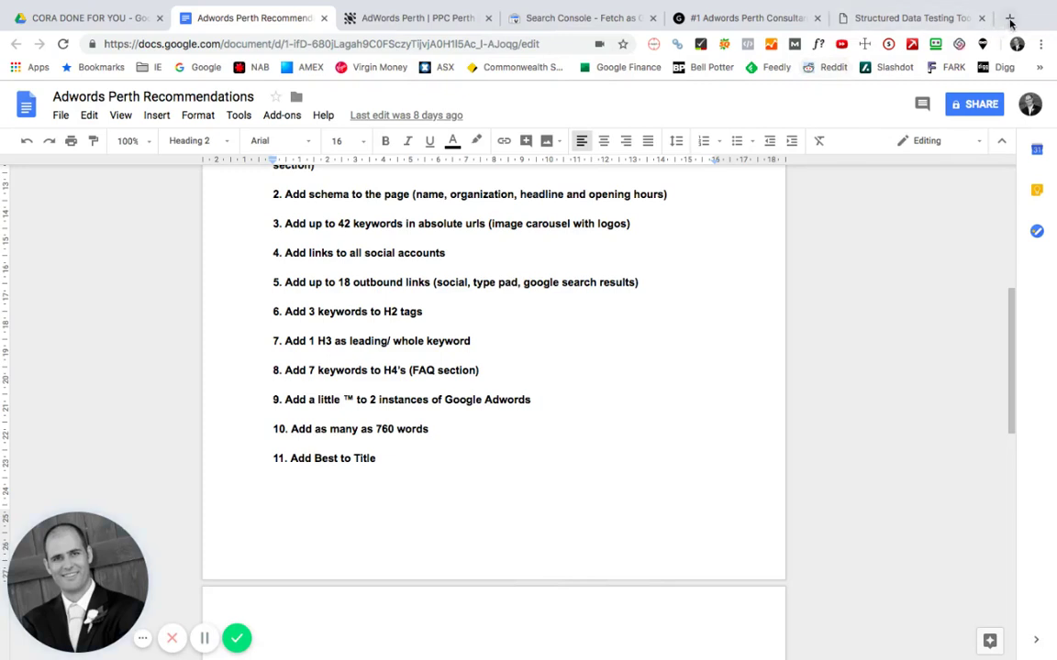
{"action": "key", "text": "super+t"}
{"action": "key", "text": "super+v"}
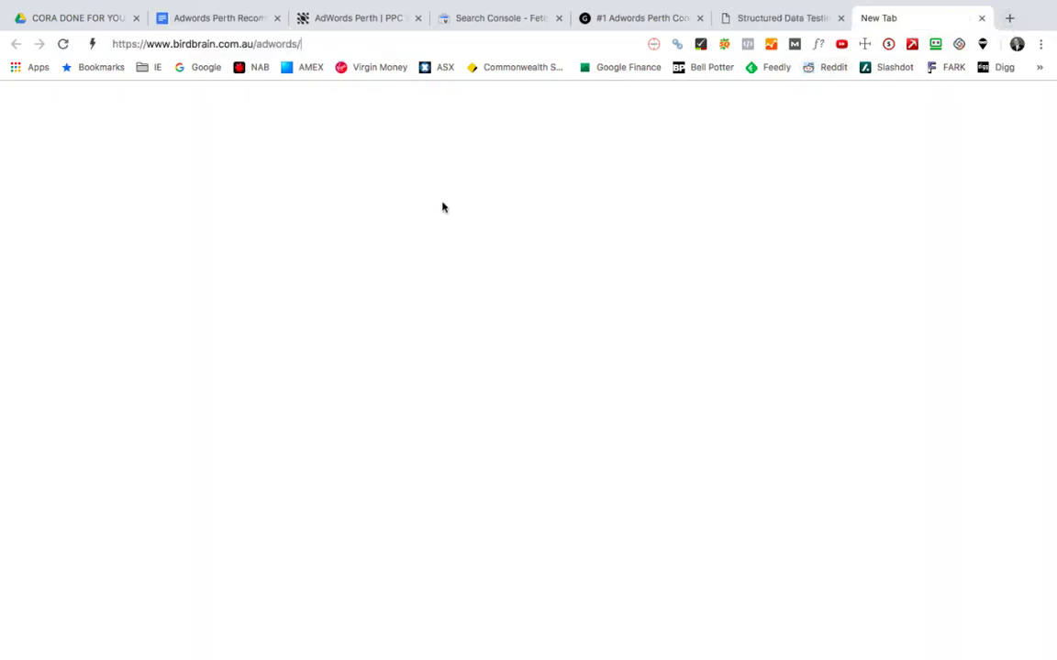
{"action": "key", "text": "Return"}
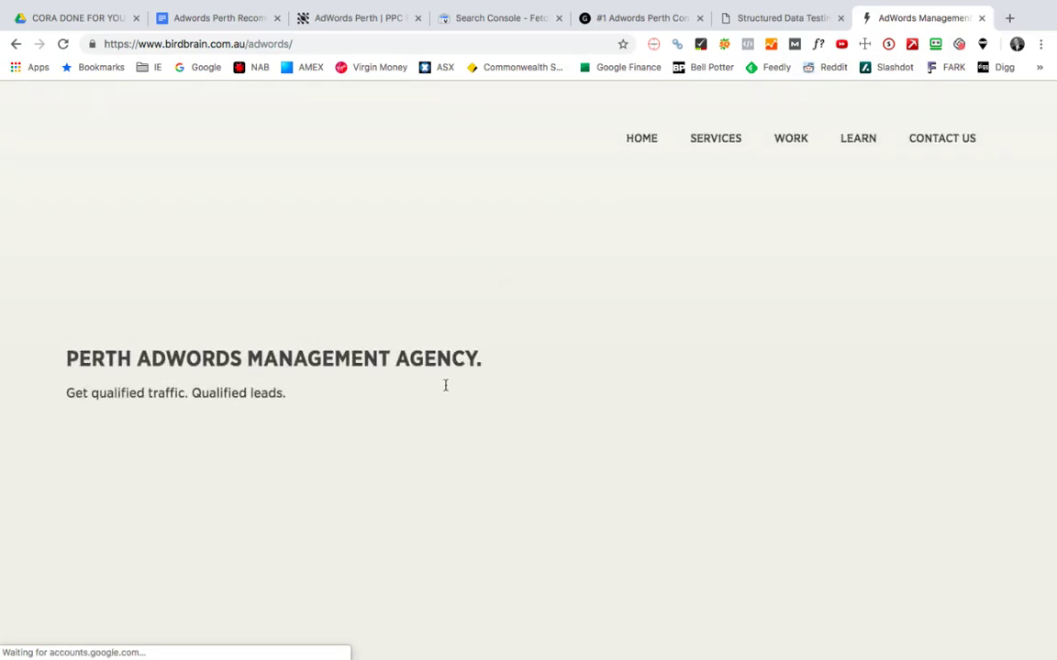
{"action": "scroll", "coordinate": [469, 368], "scroll_direction": "down", "scroll_amount": 1}
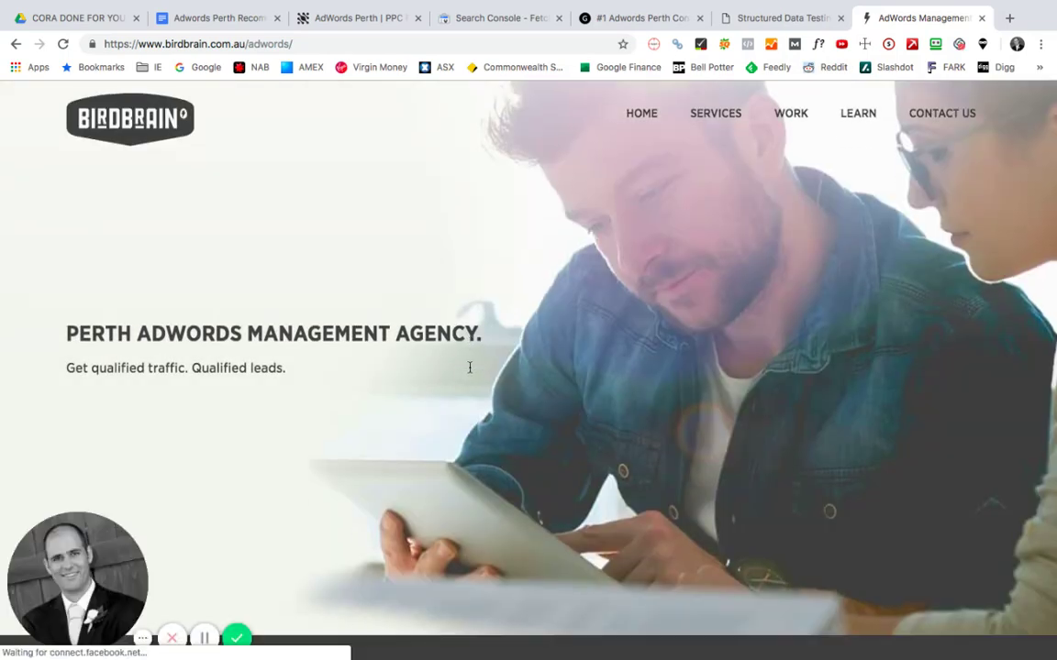
{"action": "scroll", "coordinate": [470, 368], "scroll_direction": "down", "scroll_amount": 5}
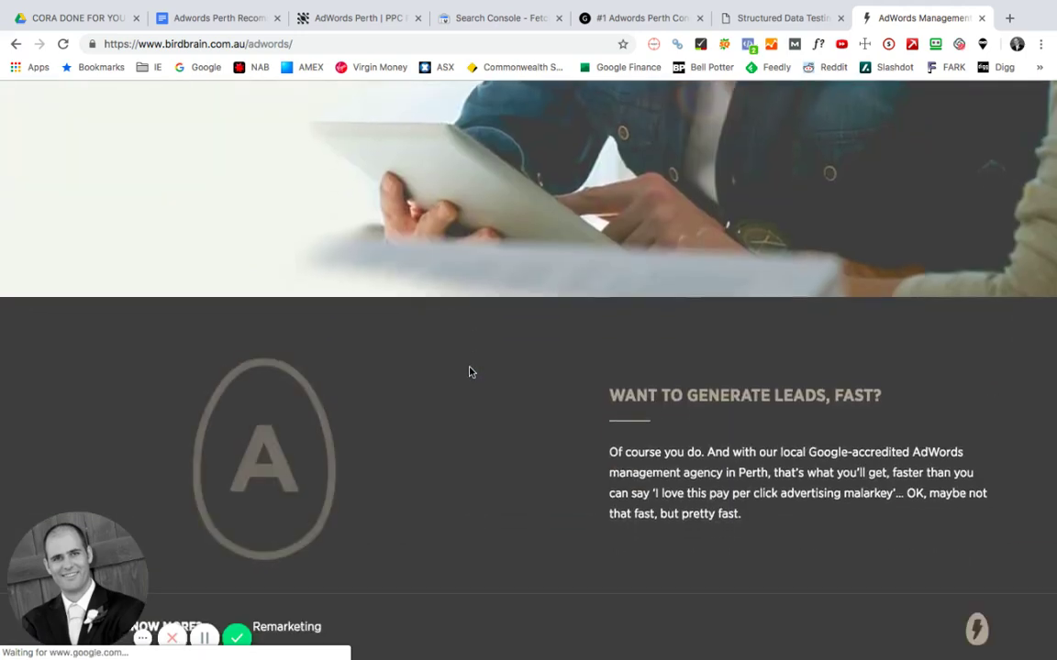
Read through the sections of BirdBrain's AdWords page down to the client rating and Google Partner badge, and return to its heading.
{"action": "scroll", "coordinate": [469, 371], "scroll_direction": "down", "scroll_amount": 4}
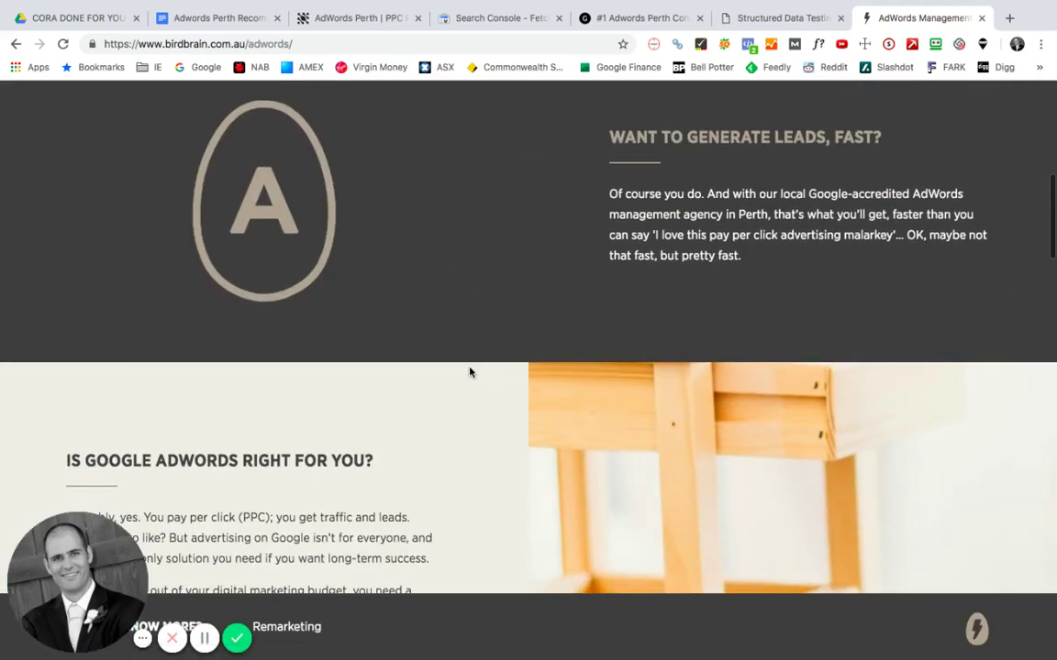
{"action": "scroll", "coordinate": [469, 371], "scroll_direction": "down", "scroll_amount": 3}
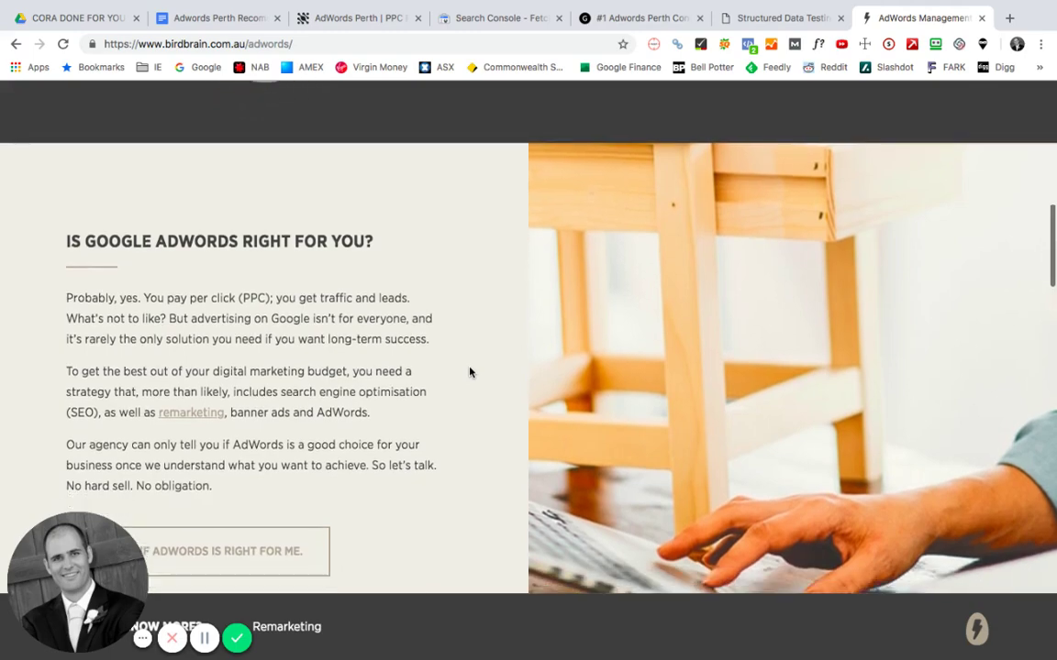
{"action": "scroll", "coordinate": [469, 371], "scroll_direction": "down", "scroll_amount": 3}
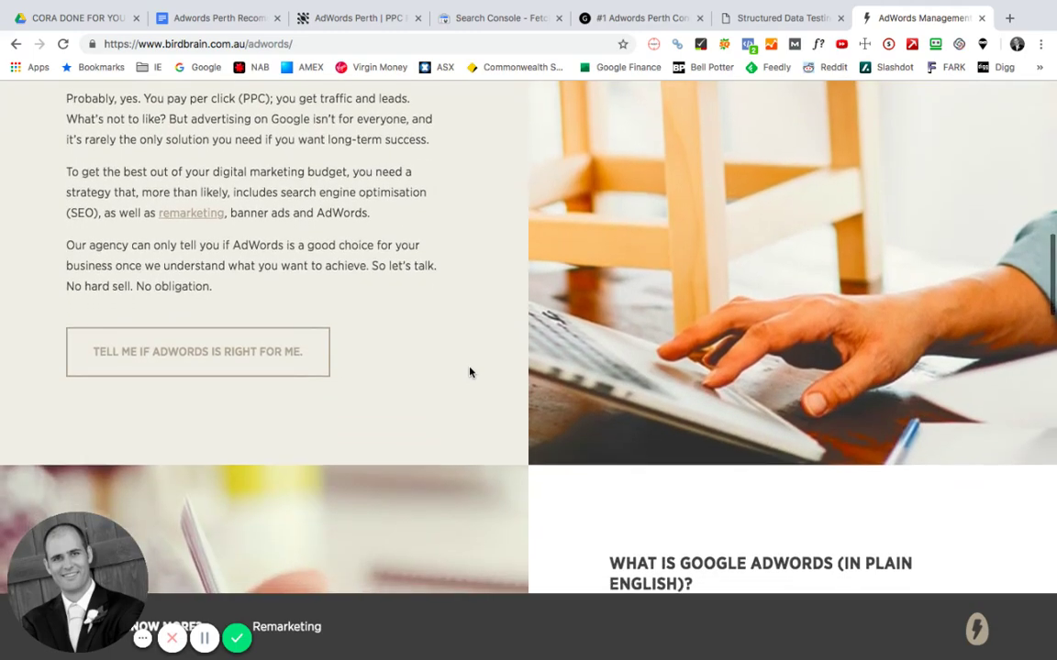
{"action": "scroll", "coordinate": [469, 372], "scroll_direction": "down", "scroll_amount": 3}
{"action": "scroll", "coordinate": [468, 372], "scroll_direction": "up", "scroll_amount": 3}
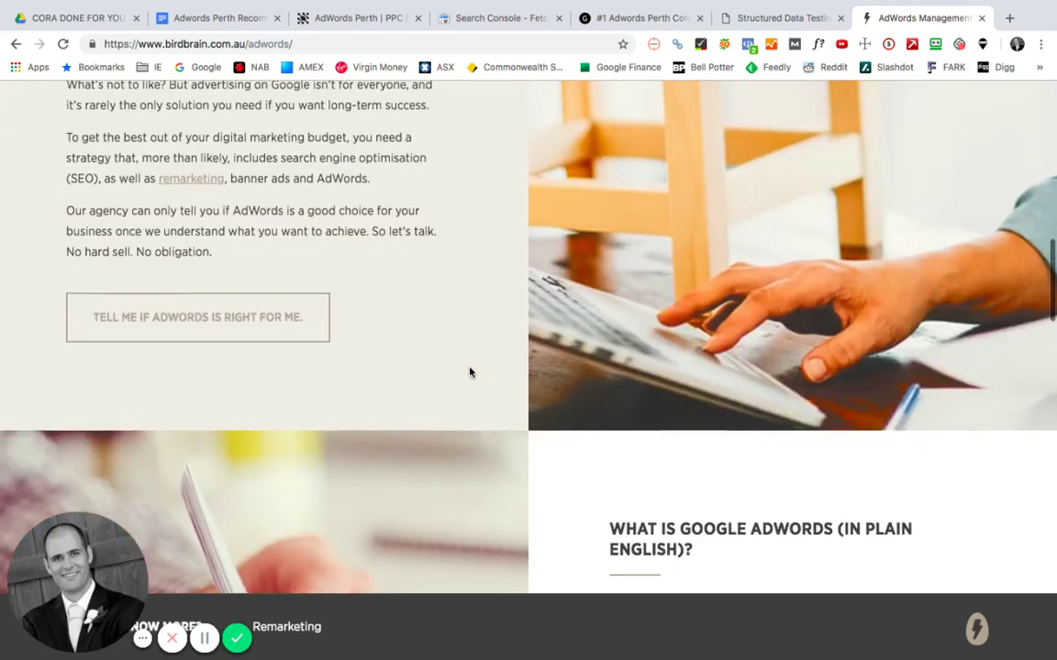
{"action": "scroll", "coordinate": [469, 372], "scroll_direction": "up", "scroll_amount": 2}
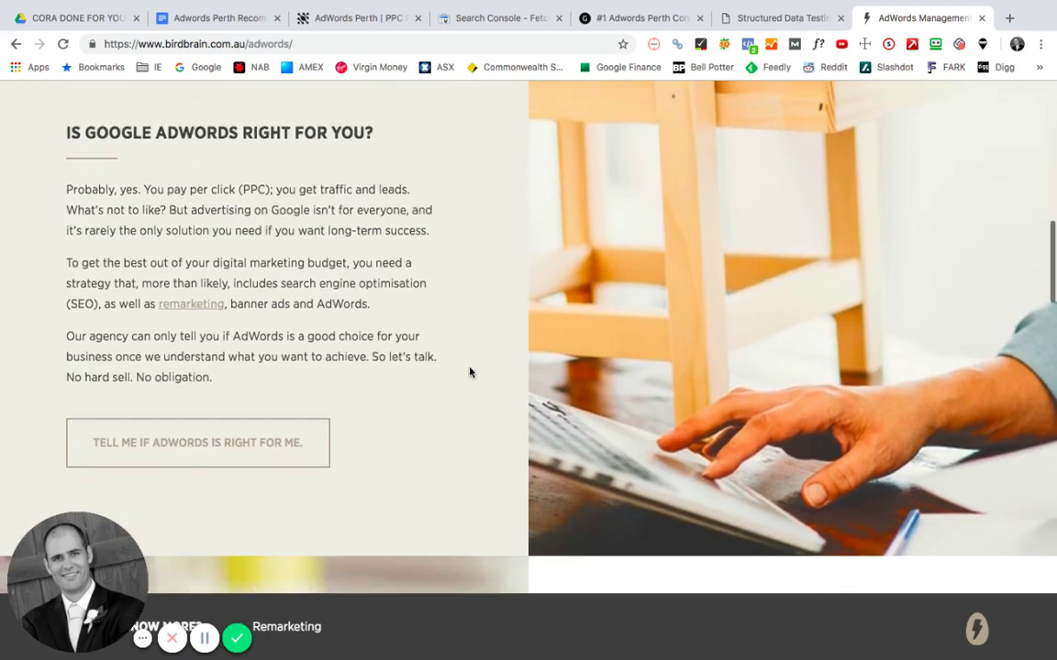
{"action": "scroll", "coordinate": [468, 371], "scroll_direction": "down", "scroll_amount": 5}
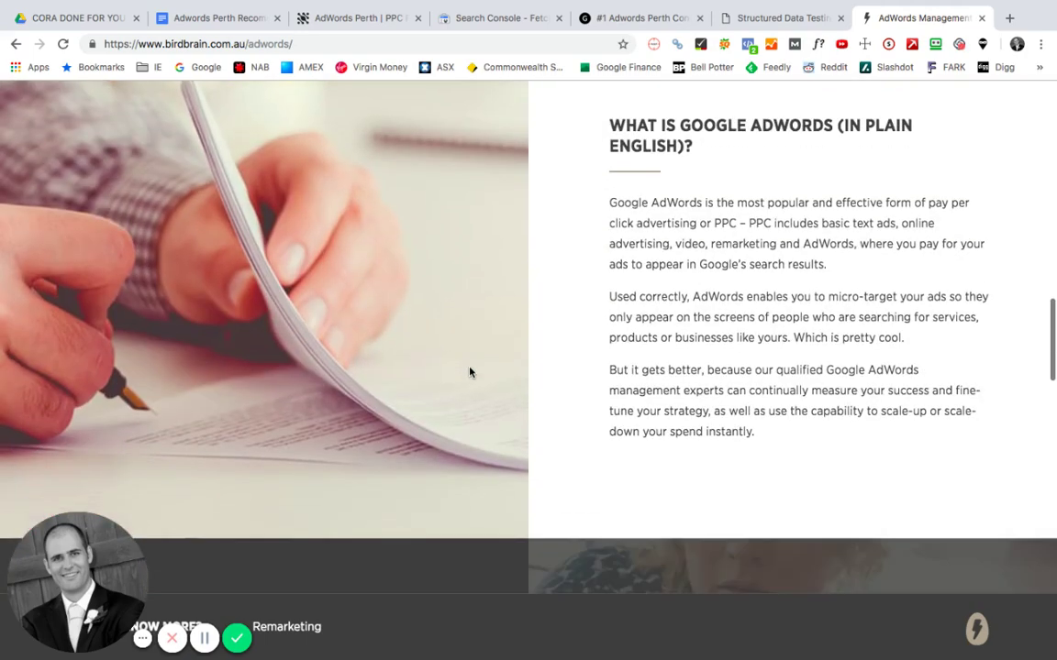
{"action": "scroll", "coordinate": [469, 371], "scroll_direction": "down", "scroll_amount": 5}
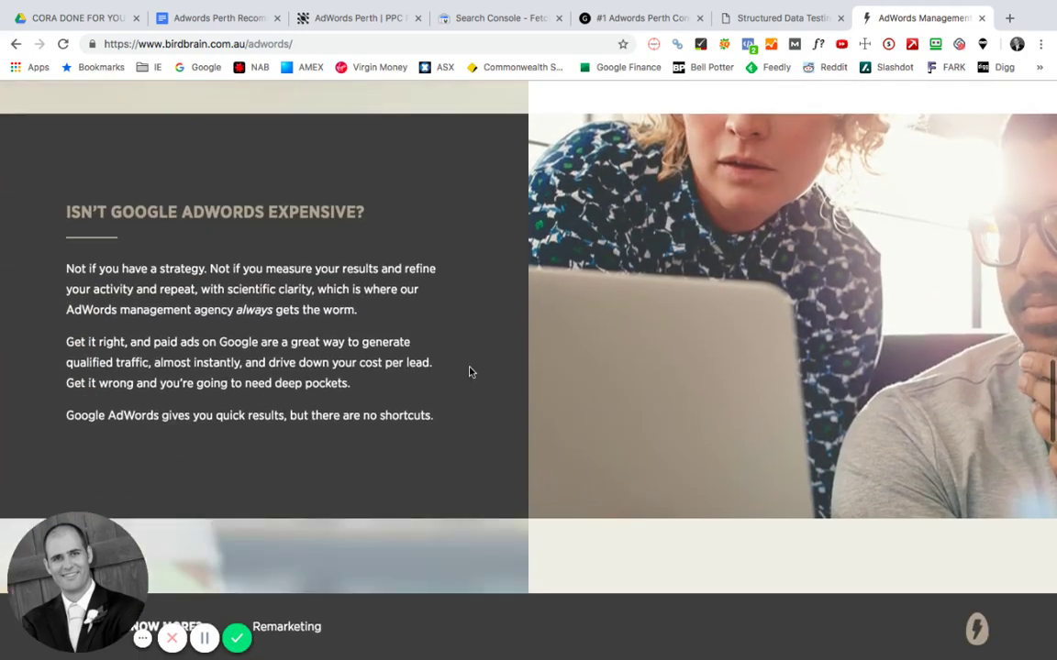
{"action": "scroll", "coordinate": [469, 371], "scroll_direction": "down", "scroll_amount": 5}
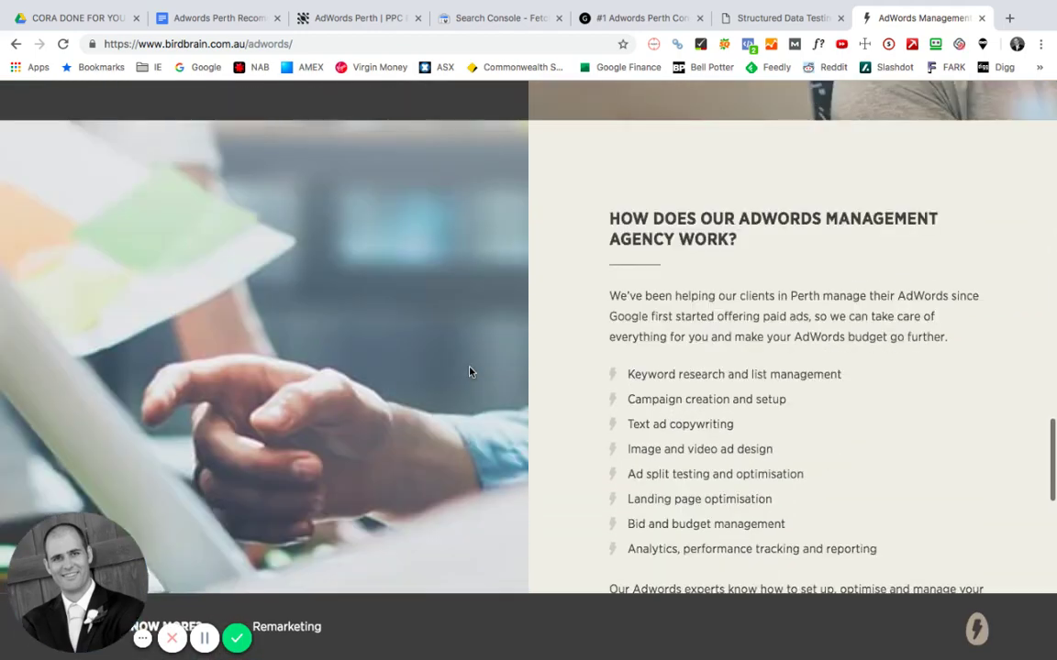
{"action": "scroll", "coordinate": [468, 372], "scroll_direction": "down", "scroll_amount": 5}
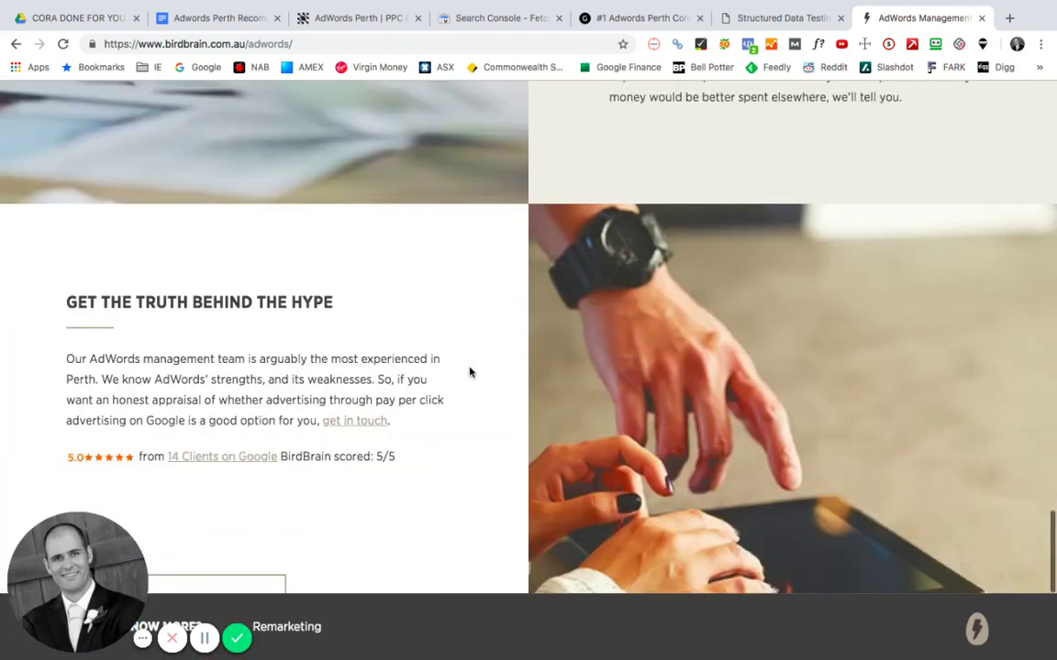
{"action": "scroll", "coordinate": [469, 371], "scroll_direction": "down", "scroll_amount": 1}
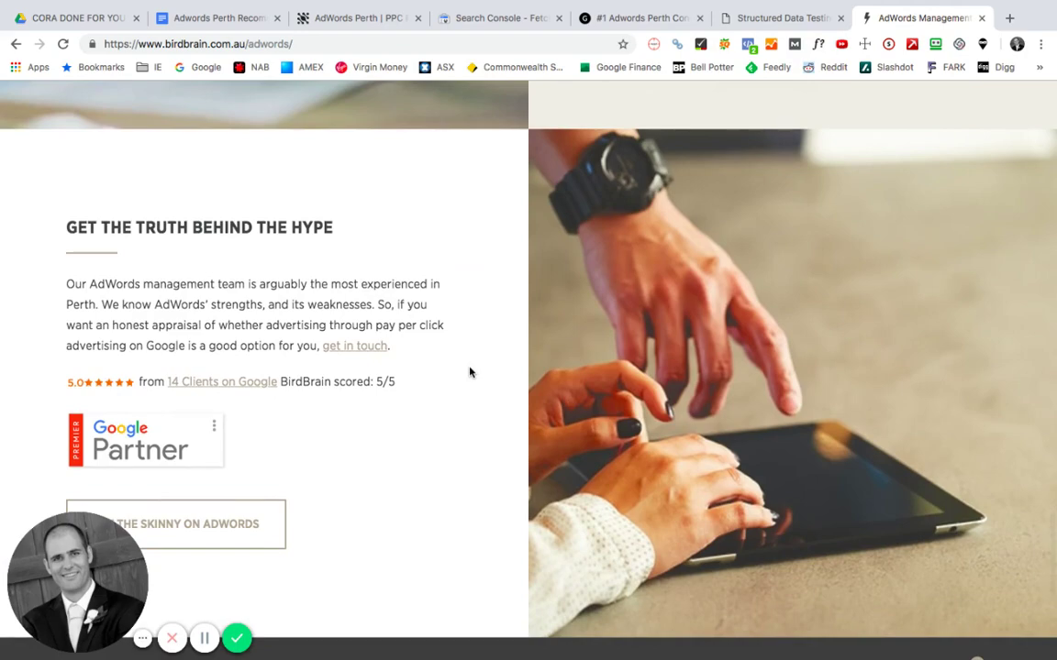
{"action": "scroll", "coordinate": [469, 372], "scroll_direction": "down", "scroll_amount": 5}
{"action": "scroll", "coordinate": [469, 372], "scroll_direction": "up", "scroll_amount": 3}
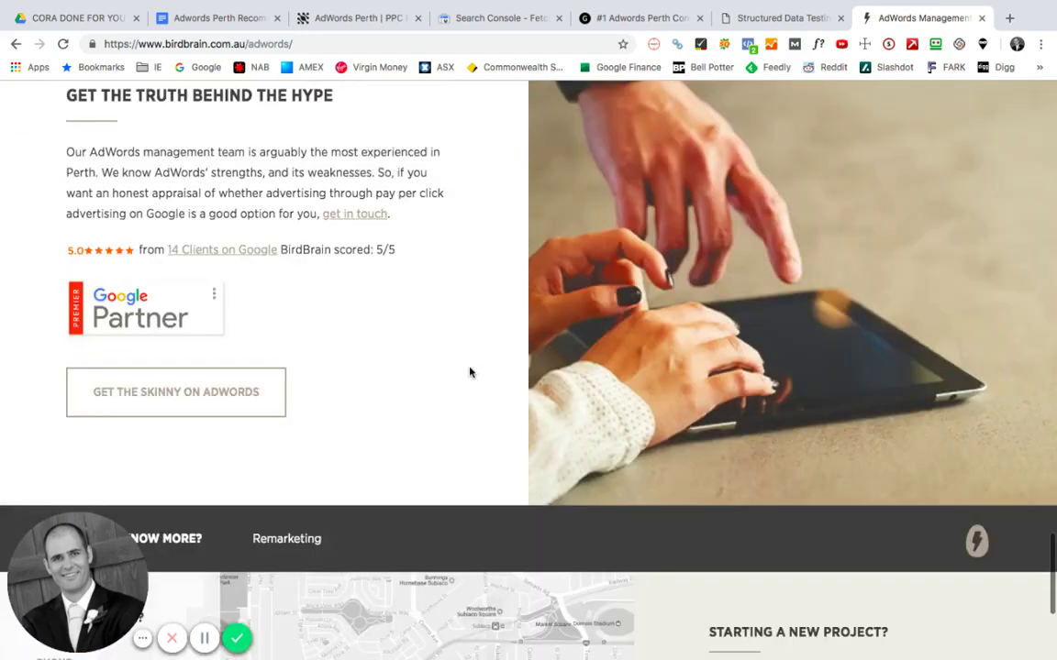
{"action": "scroll", "coordinate": [469, 372], "scroll_direction": "up", "scroll_amount": 15}
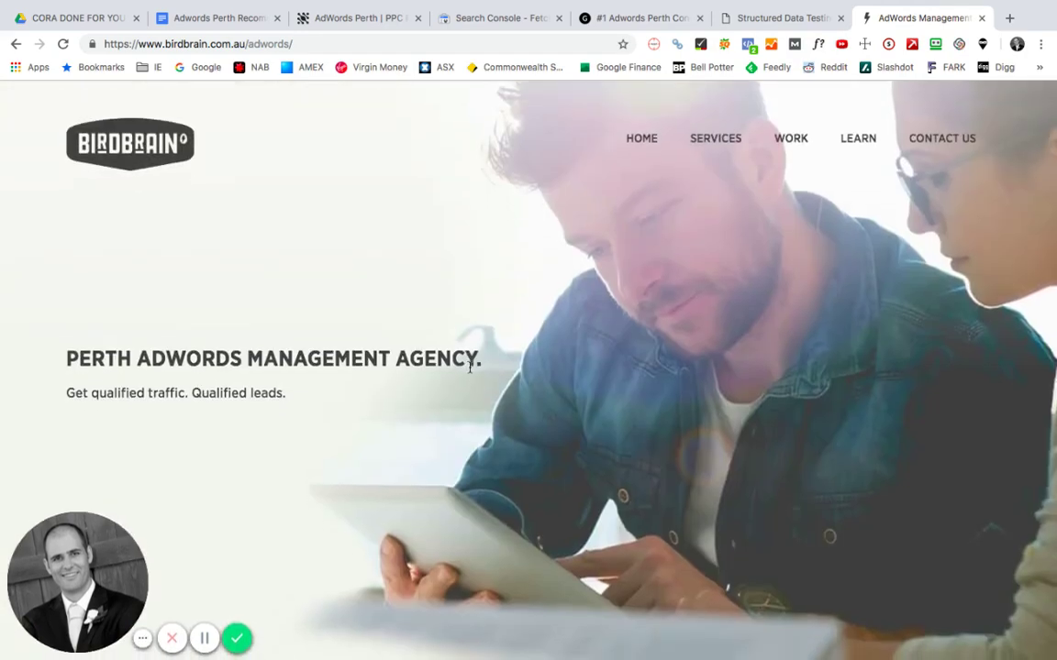
Search the BirdBrain page's visible text for "TM".
{"action": "key", "text": "super+f"}
{"action": "type", "text": "T"}
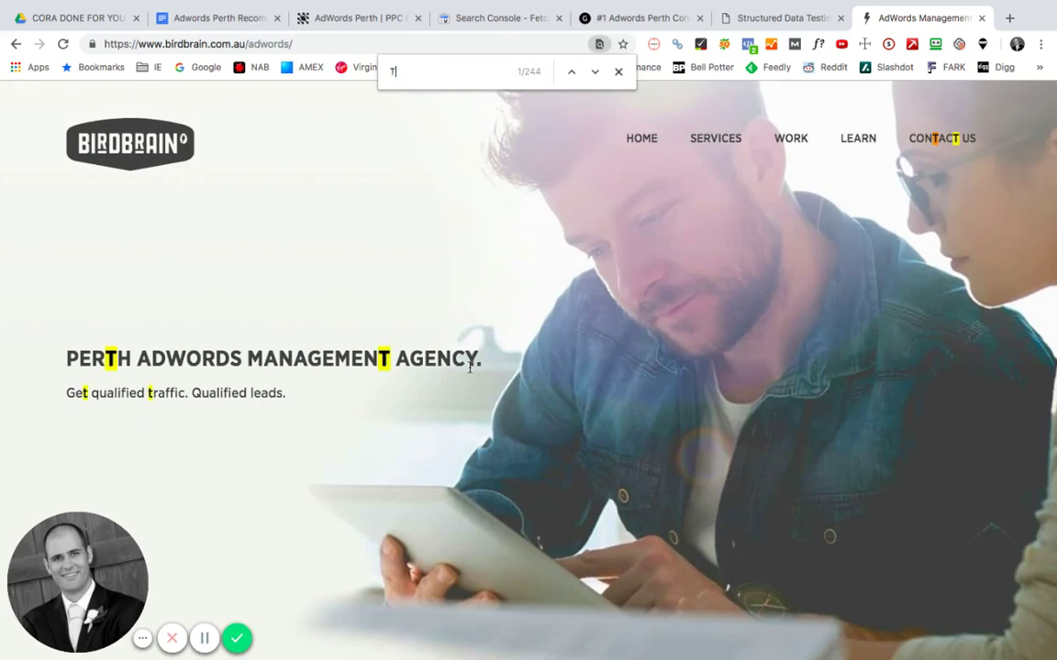
{"action": "type", "text": "M"}
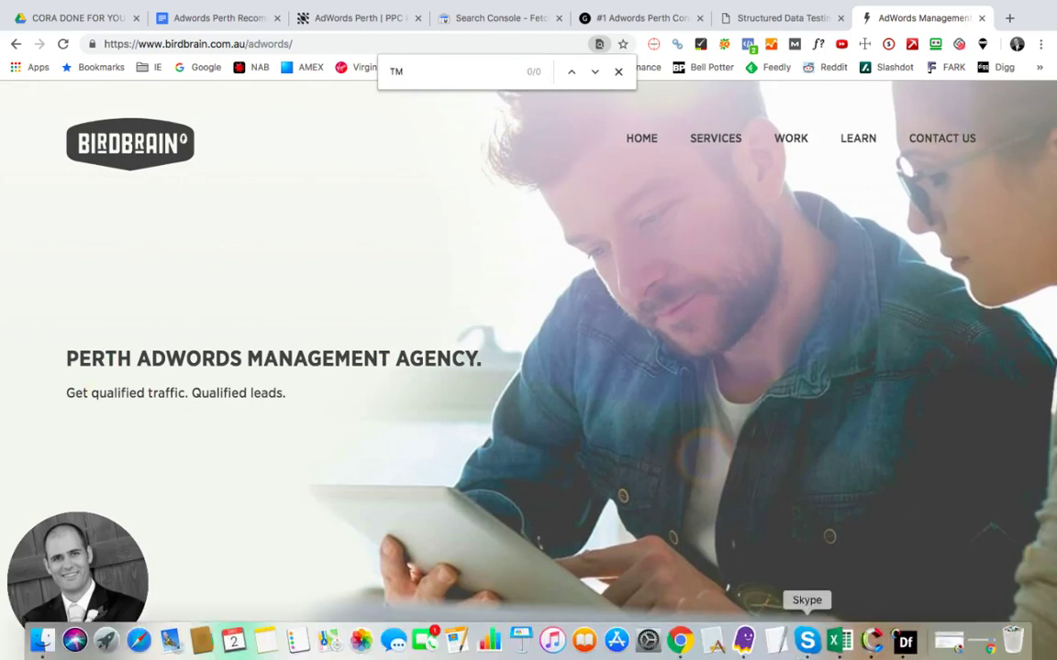
In the Excel workbook's Overview sheet, select the "Has Trademarks" row and compare its values across the competitor result columns.
{"action": "left_click", "coordinate": [837, 642]}
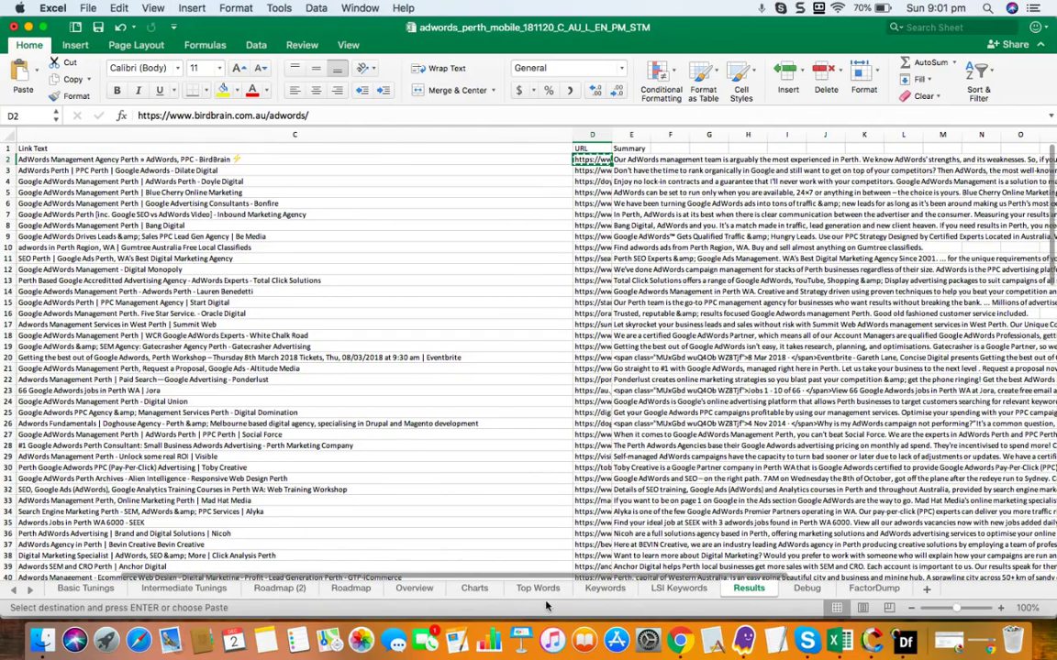
{"action": "left_click", "coordinate": [413, 588]}
{"action": "scroll", "coordinate": [385, 441], "scroll_direction": "down", "scroll_amount": 10}
{"action": "scroll", "coordinate": [385, 441], "scroll_direction": "down", "scroll_amount": 5}
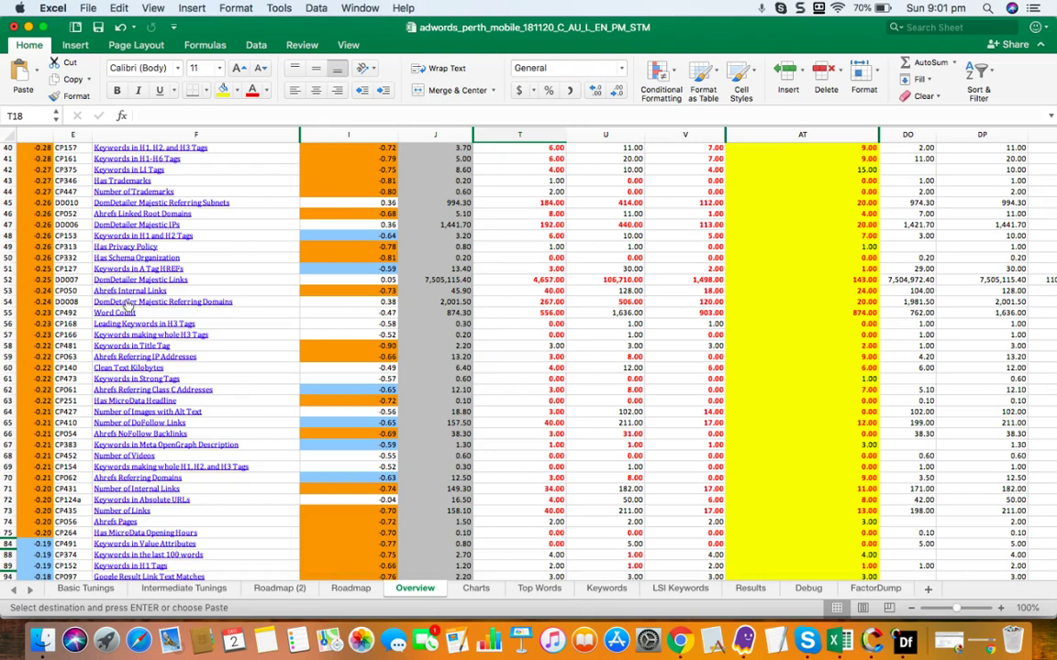
{"action": "left_click", "coordinate": [7, 180]}
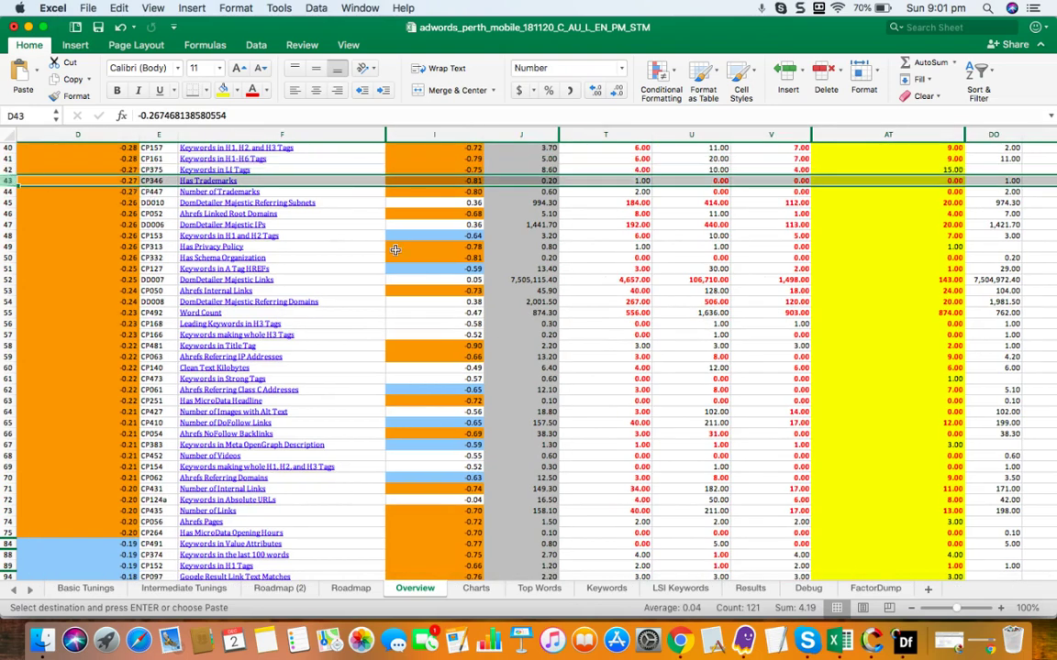
{"action": "scroll", "coordinate": [395, 249], "scroll_direction": "right", "scroll_amount": 2}
{"action": "scroll", "coordinate": [394, 249], "scroll_direction": "up", "scroll_amount": 1}
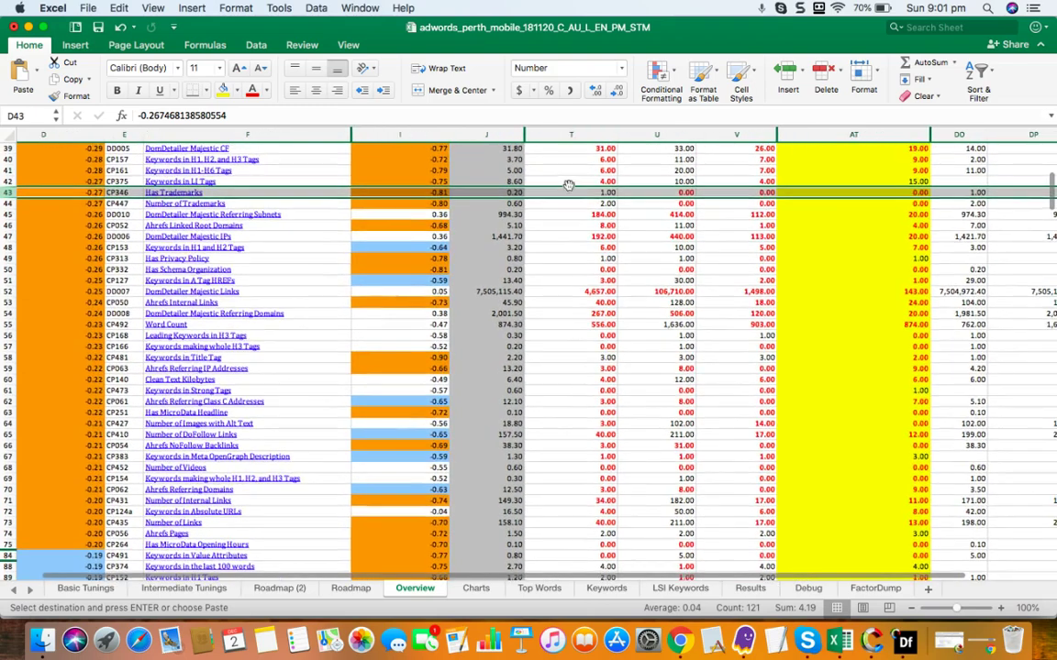
{"action": "scroll", "coordinate": [568, 185], "scroll_direction": "up", "scroll_amount": 8}
{"action": "scroll", "coordinate": [569, 186], "scroll_direction": "right", "scroll_amount": 2}
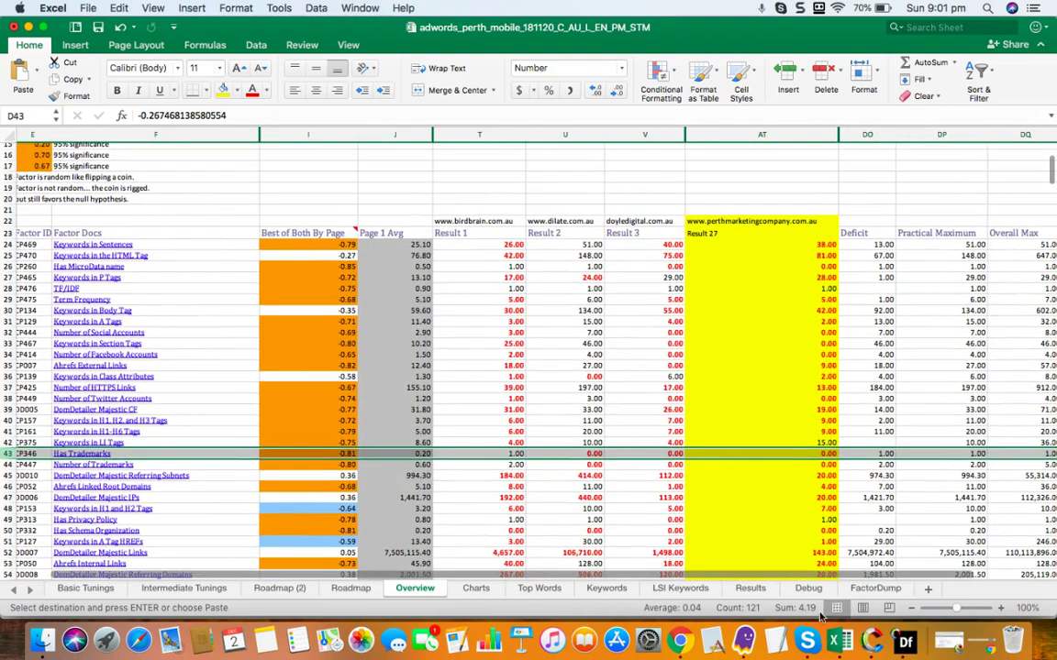
Return to the BirdBrain page in Chrome, dismiss the text search, and open the page's source code.
{"action": "left_click", "coordinate": [679, 640]}
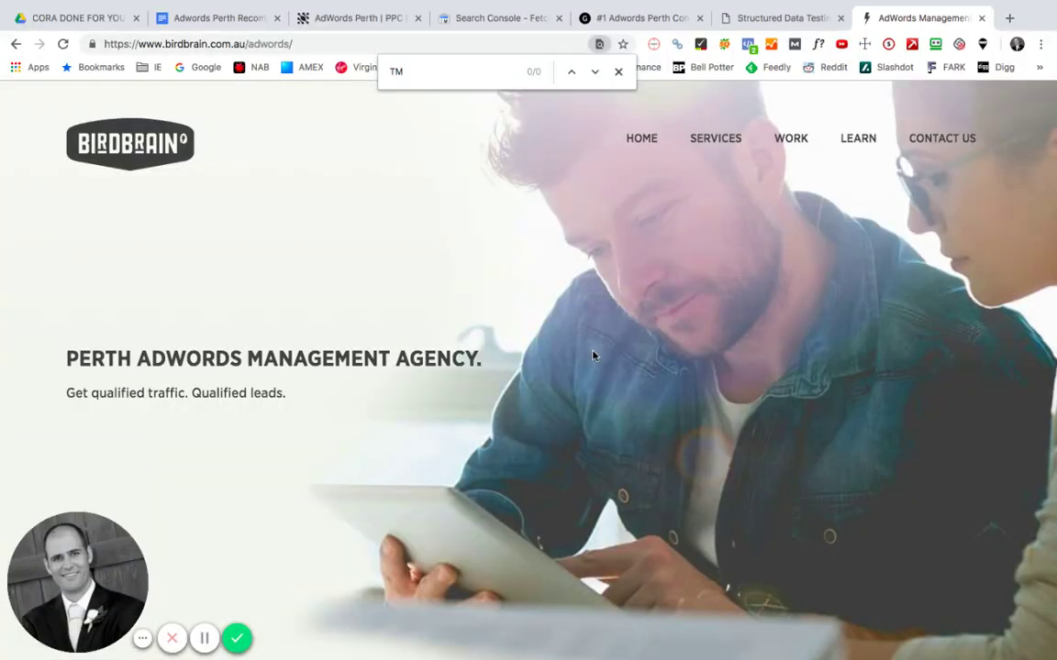
{"action": "scroll", "coordinate": [541, 316], "scroll_direction": "down", "scroll_amount": 3}
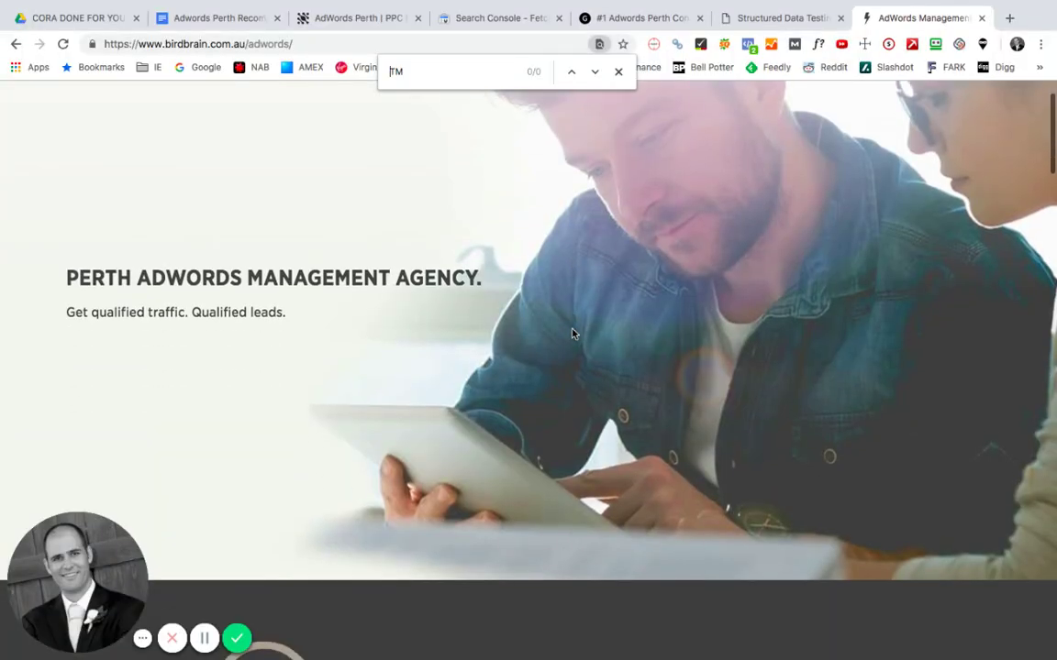
{"action": "left_click", "coordinate": [618, 71]}
{"action": "scroll", "coordinate": [511, 401], "scroll_direction": "down", "scroll_amount": 5}
{"action": "scroll", "coordinate": [511, 401], "scroll_direction": "down", "scroll_amount": 5}
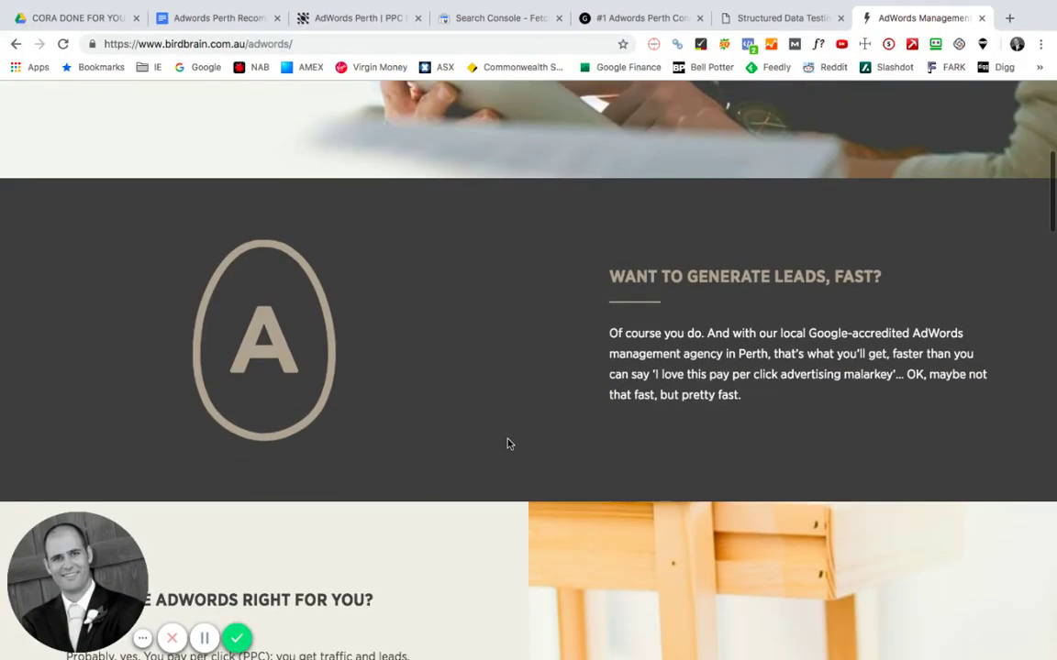
{"action": "right_click", "coordinate": [507, 441]}
{"action": "left_click", "coordinate": [576, 594]}
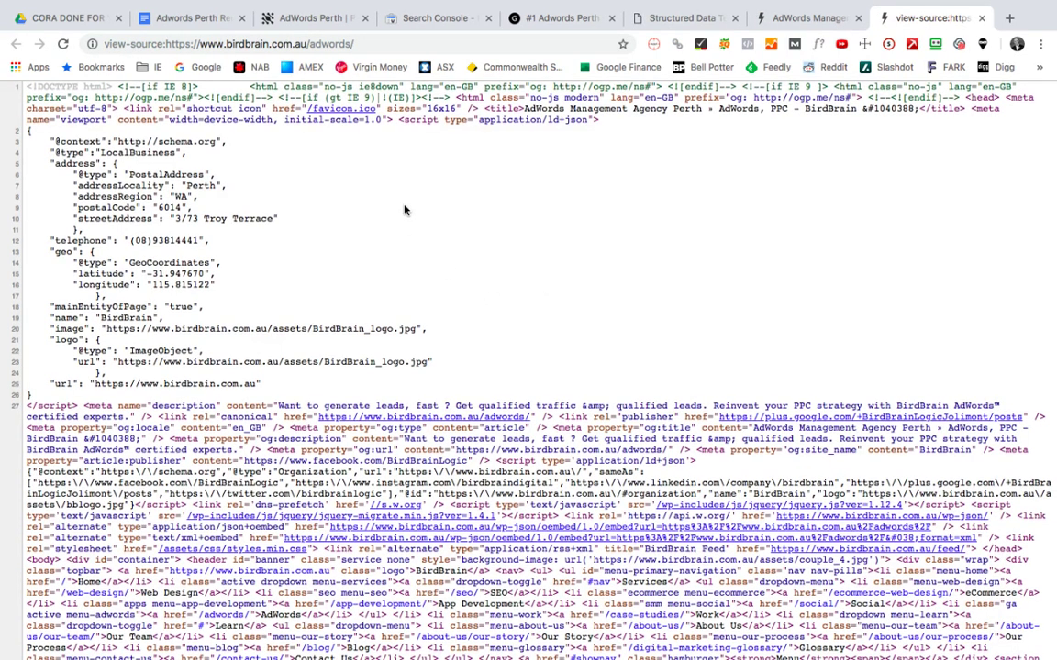
Search the source code for "TM", and close both the source and BirdBrain tabs.
{"action": "key", "text": "ctrl+f"}
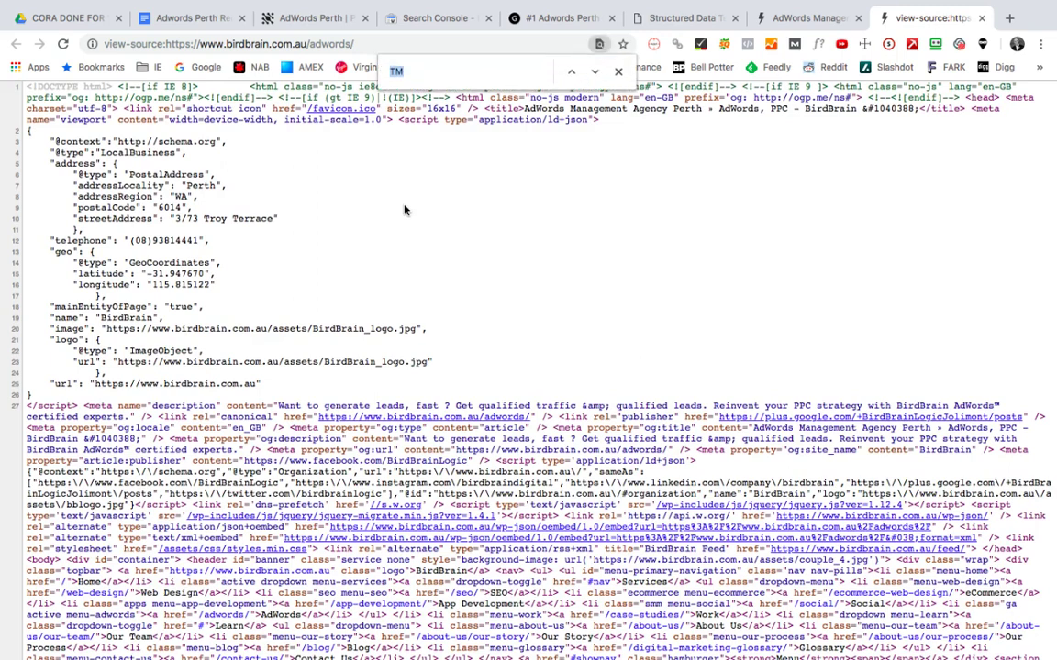
{"action": "type", "text": "TM"}
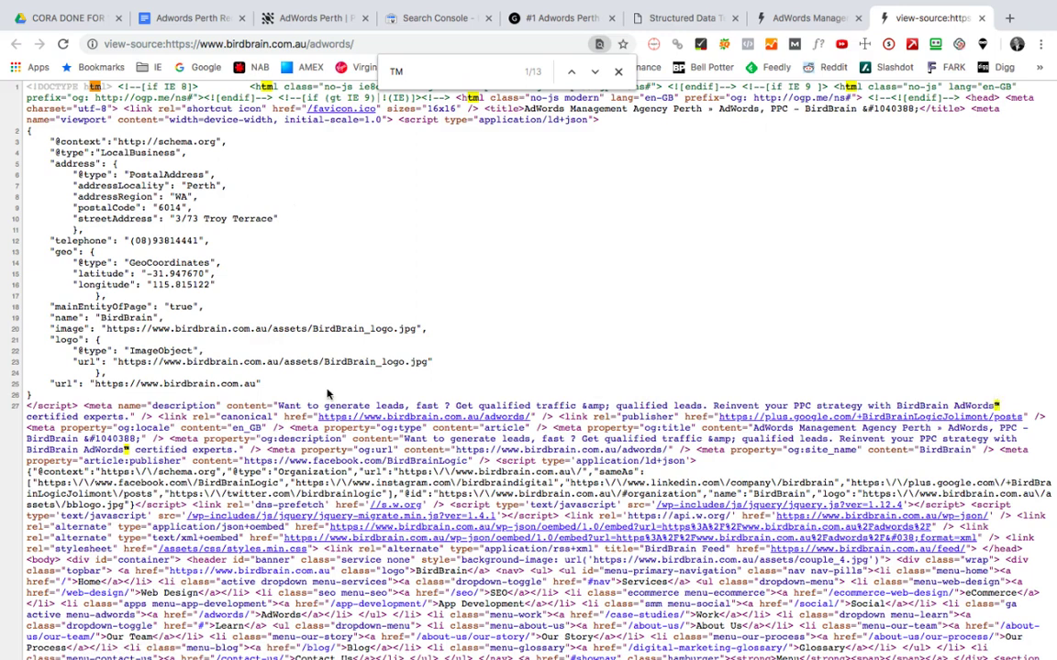
{"action": "left_click", "coordinate": [982, 19]}
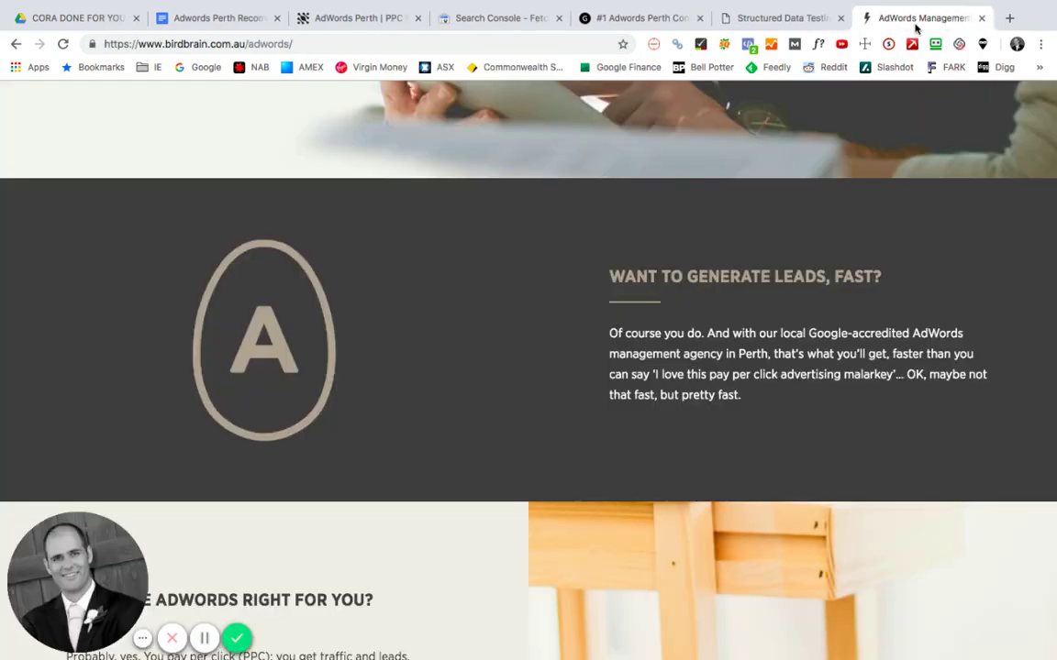
{"action": "left_click", "coordinate": [980, 18]}
Check the use of ™ in the headings of the Perth Marketing Company's Adwords page.
{"action": "left_click", "coordinate": [701, 17]}
{"action": "scroll", "coordinate": [631, 348], "scroll_direction": "up", "scroll_amount": 3}
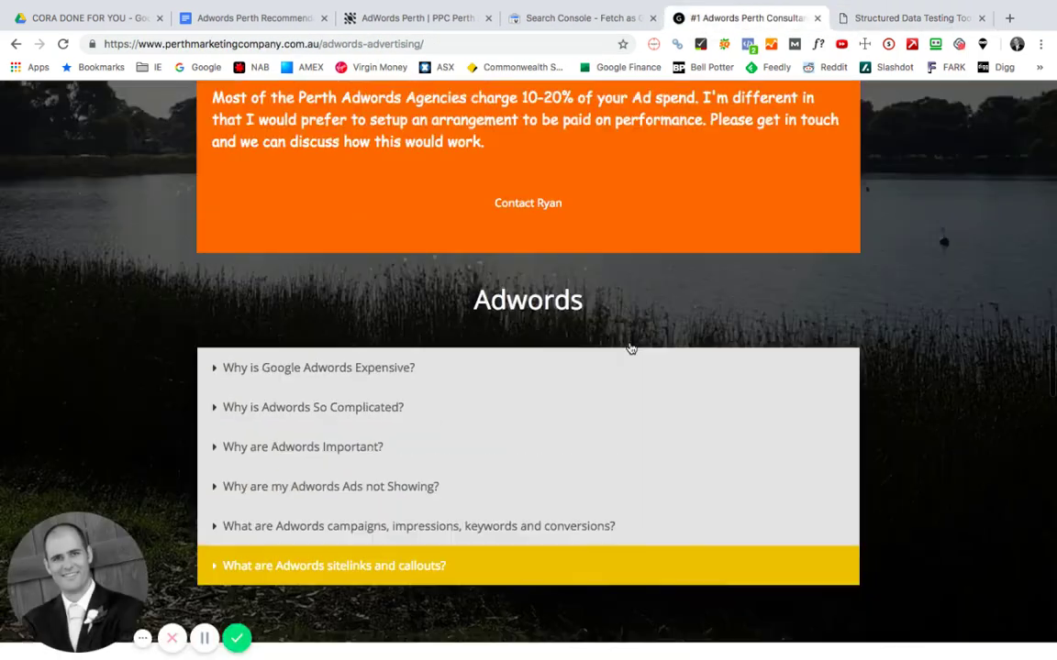
{"action": "scroll", "coordinate": [631, 349], "scroll_direction": "up", "scroll_amount": 10}
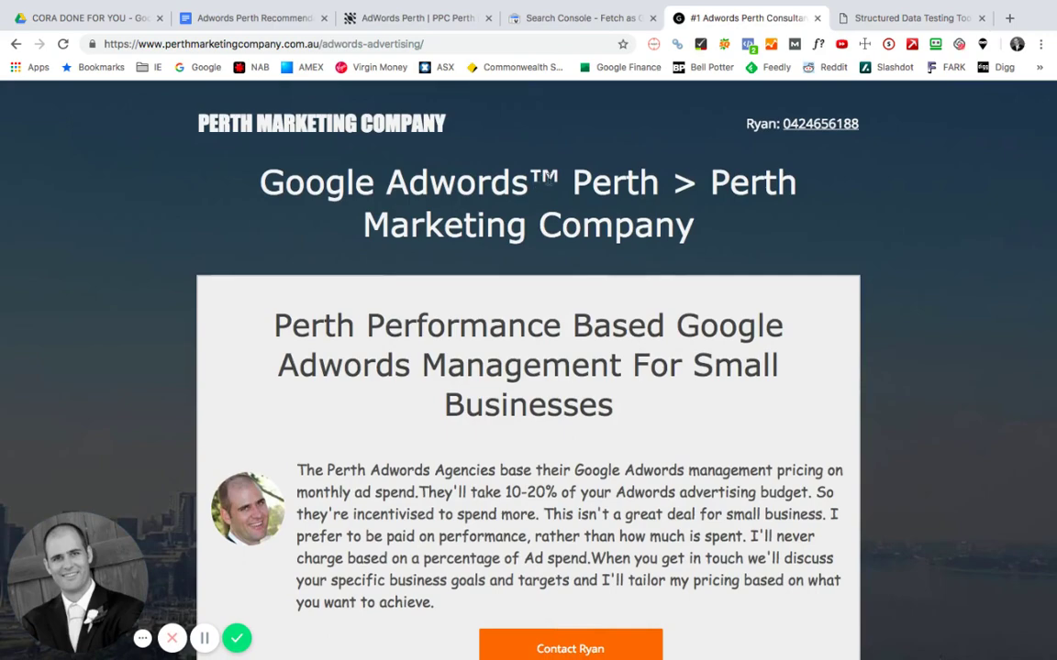
{"action": "scroll", "coordinate": [559, 288], "scroll_direction": "down", "scroll_amount": 5}
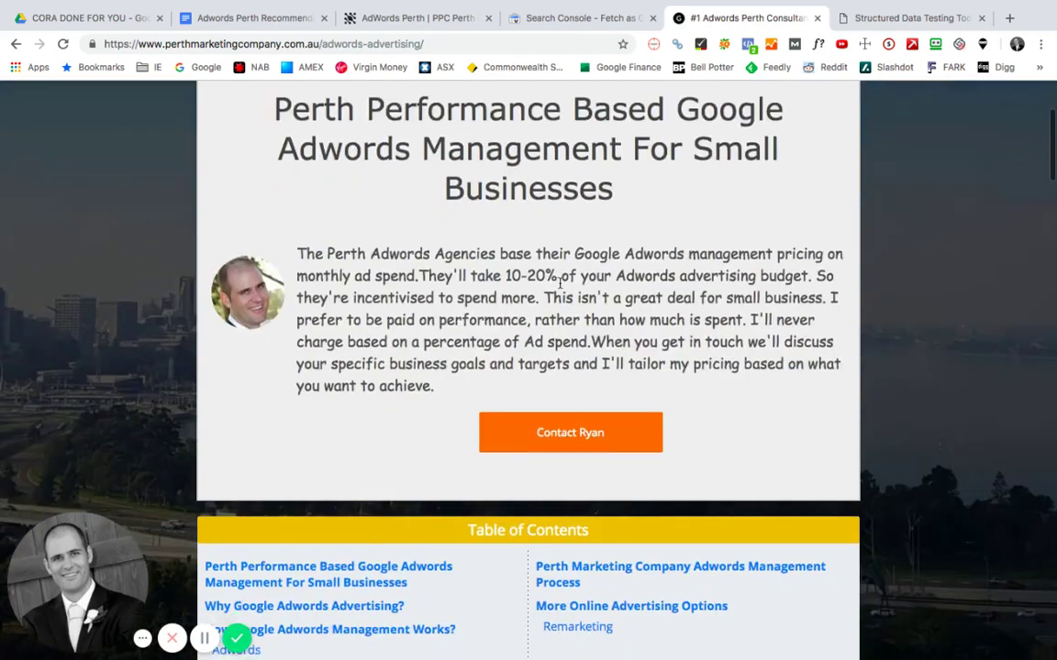
{"action": "scroll", "coordinate": [559, 284], "scroll_direction": "down", "scroll_amount": 5}
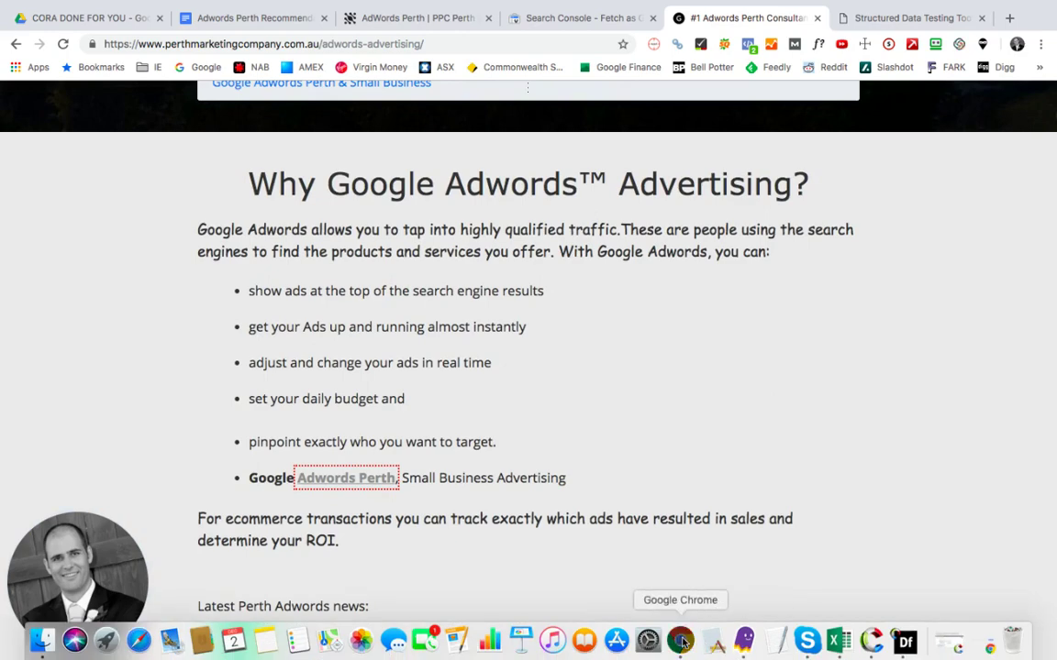
Revisit the recommendations document's list, and review the Roadmap (2) sheet in Excel down to its last row.
{"action": "left_click", "coordinate": [256, 23]}
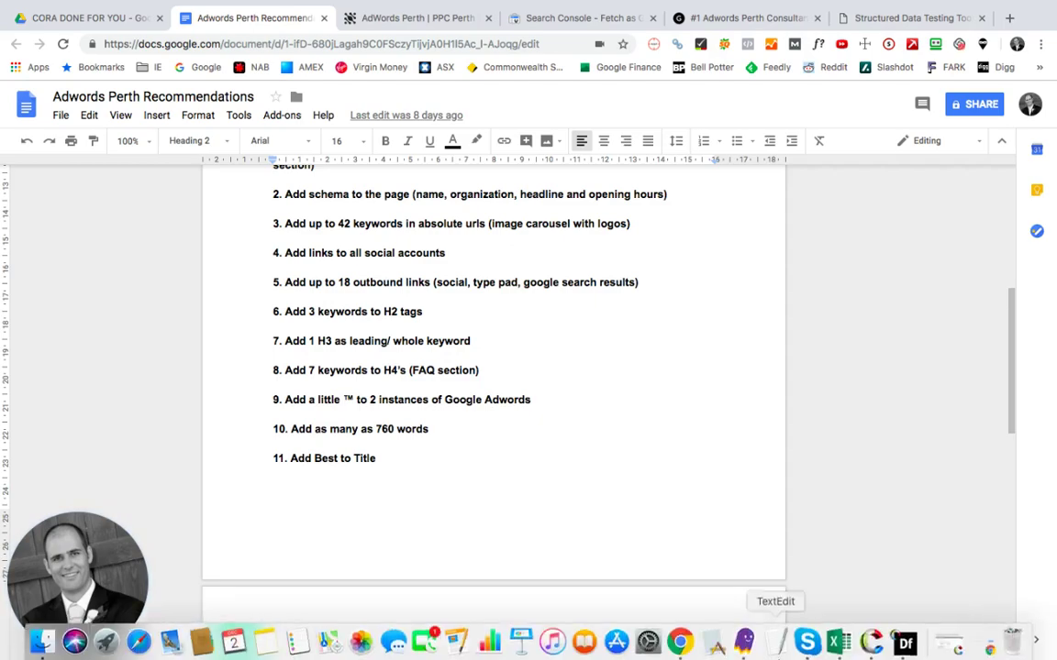
{"action": "left_click", "coordinate": [836, 648]}
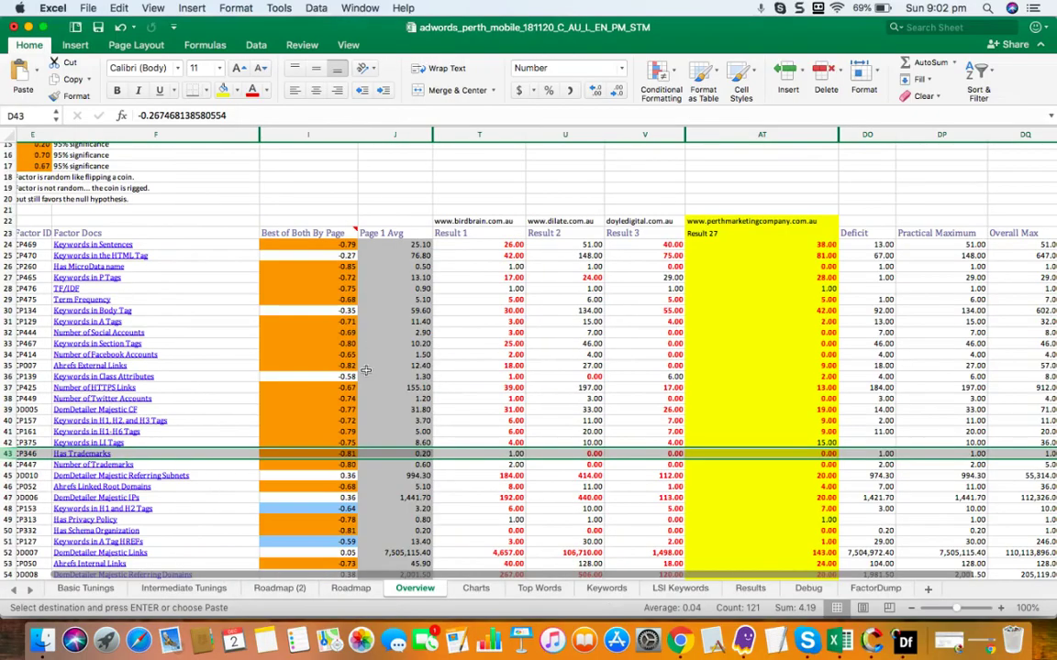
{"action": "left_click", "coordinate": [290, 588]}
{"action": "scroll", "coordinate": [405, 452], "scroll_direction": "down", "scroll_amount": 3}
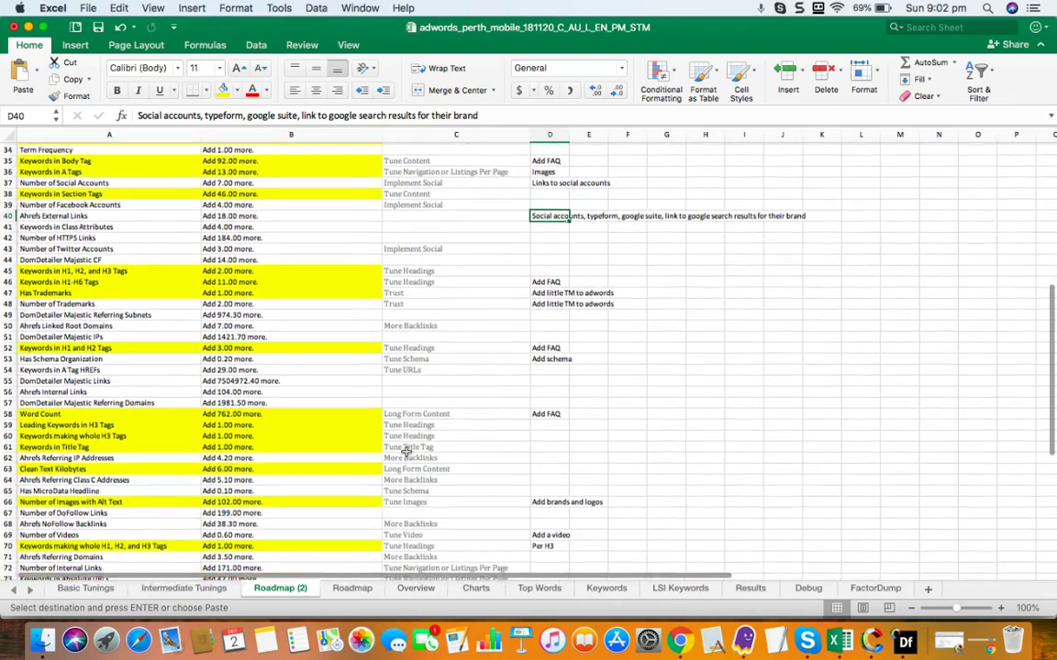
{"action": "scroll", "coordinate": [405, 453], "scroll_direction": "down", "scroll_amount": 3}
{"action": "scroll", "coordinate": [406, 452], "scroll_direction": "down", "scroll_amount": 5}
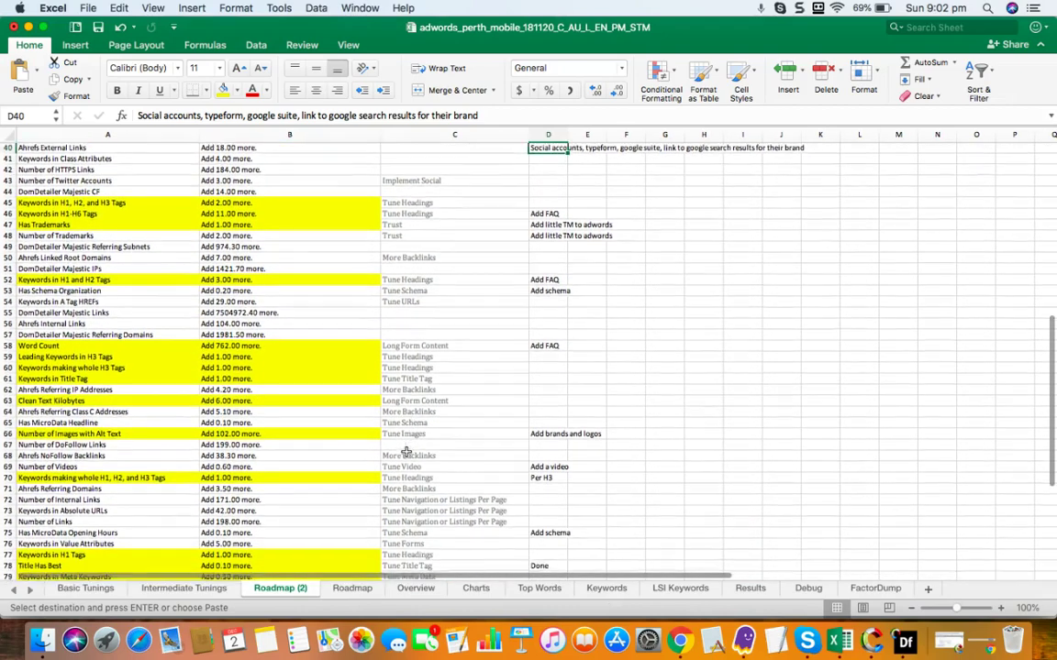
{"action": "scroll", "coordinate": [405, 453], "scroll_direction": "down", "scroll_amount": 3}
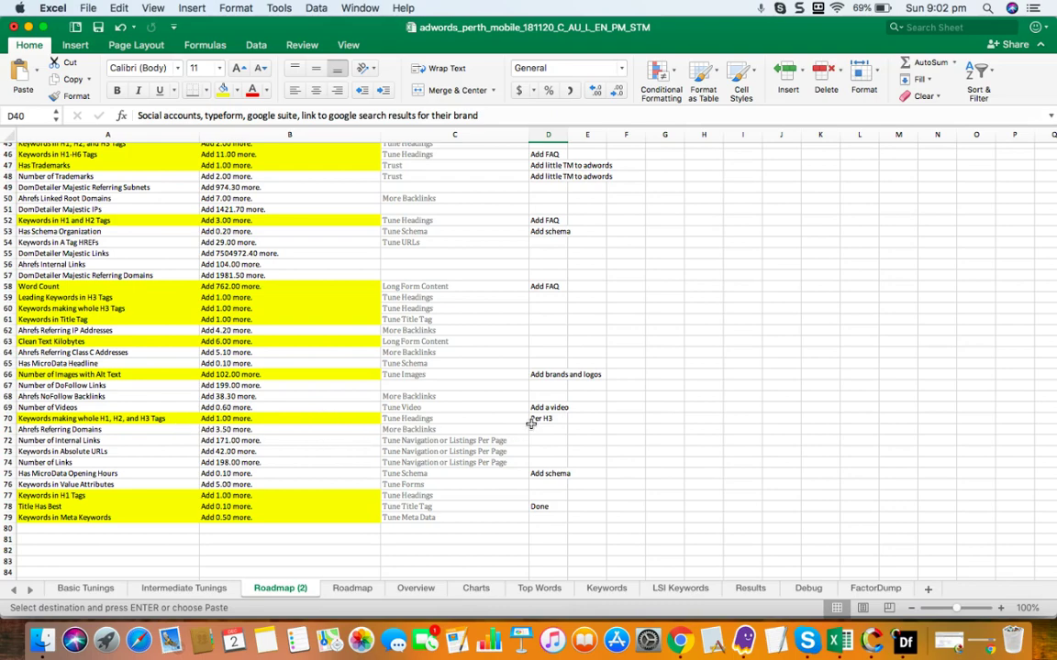
Review the last rows of the Roadmap (2) sheet and select the entire Word Count row.
{"action": "scroll", "coordinate": [505, 461], "scroll_direction": "down", "scroll_amount": 2}
{"action": "scroll", "coordinate": [505, 461], "scroll_direction": "down", "scroll_amount": 1}
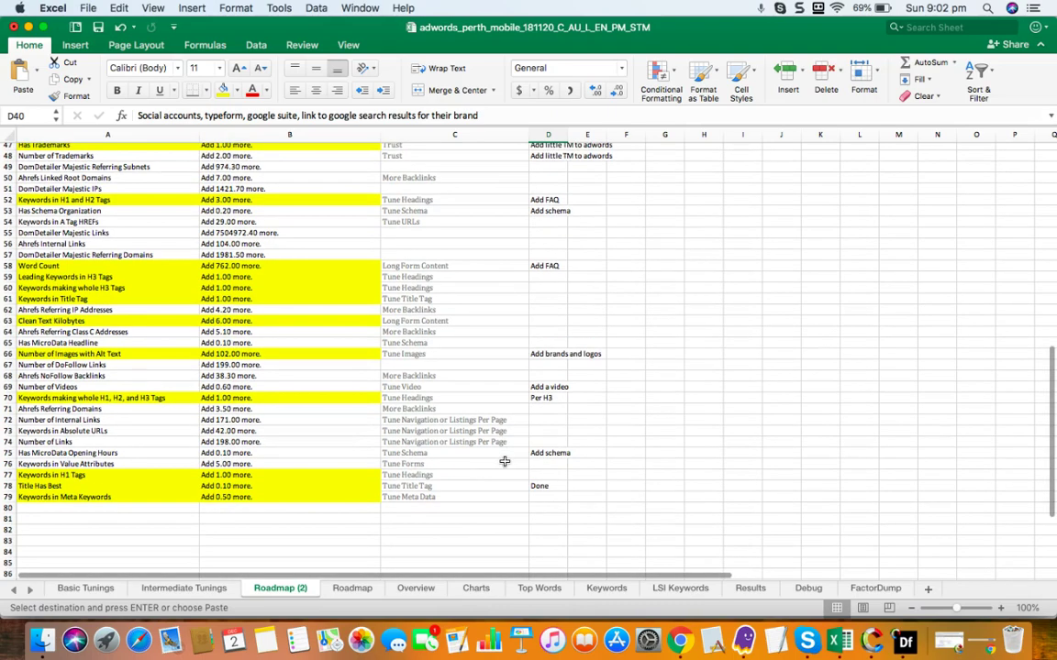
{"action": "scroll", "coordinate": [505, 461], "scroll_direction": "up", "scroll_amount": 3}
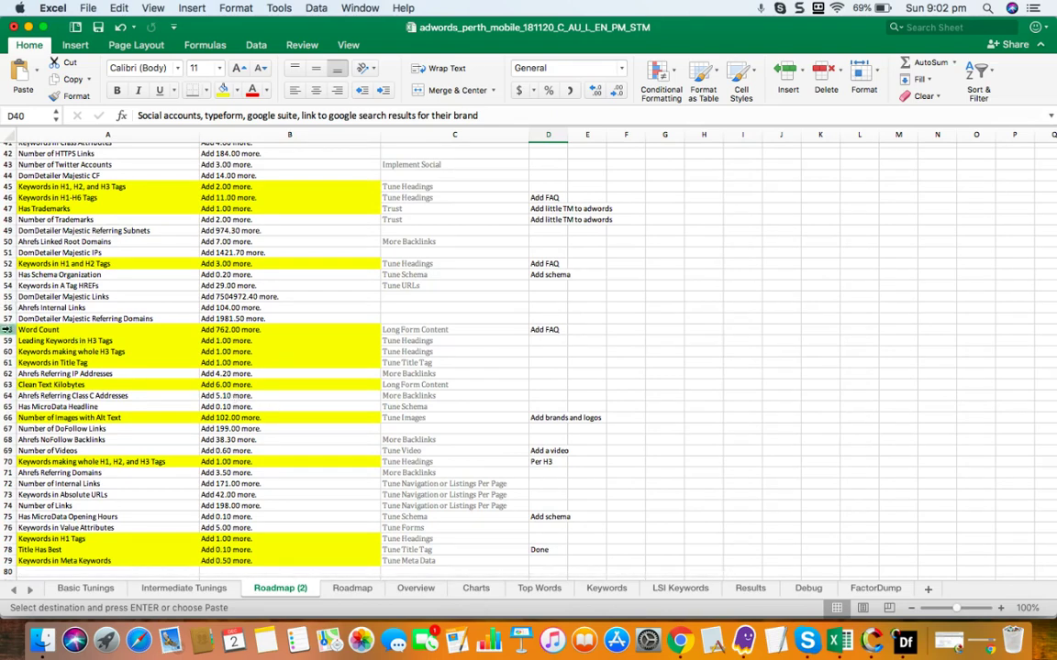
{"action": "left_click", "coordinate": [8, 330]}
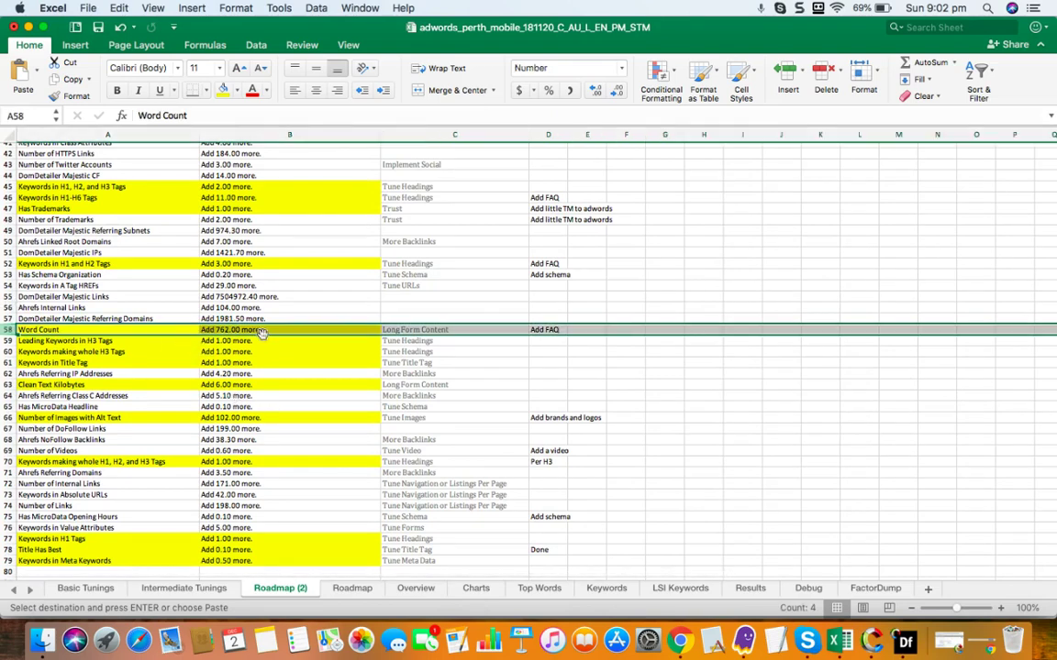
Switch to Chrome and check the FAQ and logo sections on the Perth Marketing Company's Adwords page.
{"action": "left_click", "coordinate": [680, 641]}
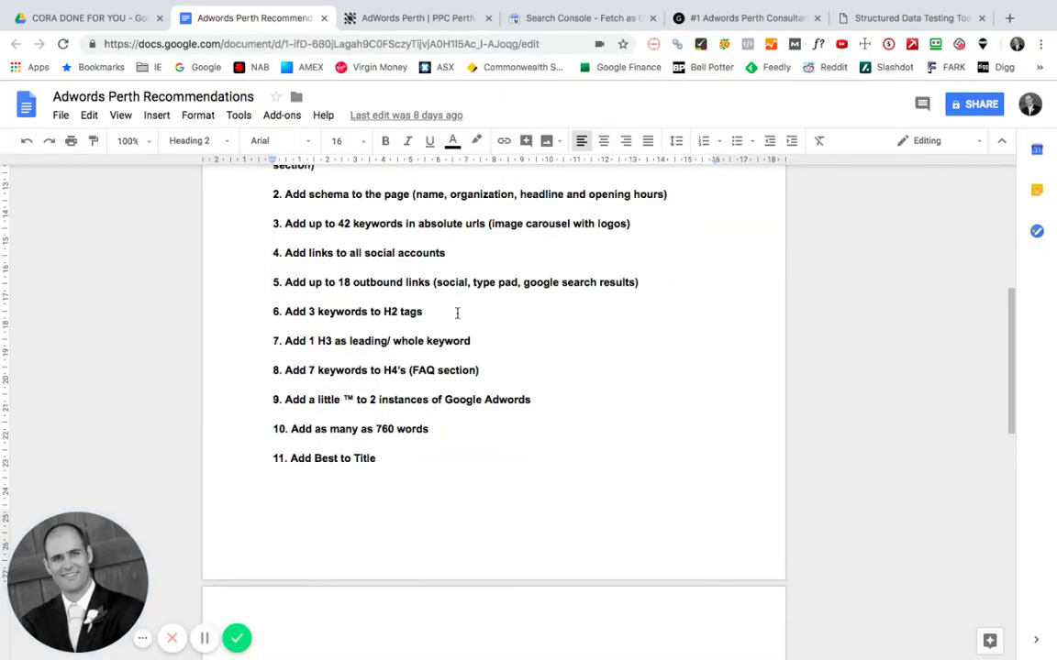
{"action": "scroll", "coordinate": [457, 313], "scroll_direction": "up", "scroll_amount": 2}
{"action": "left_click", "coordinate": [678, 19]}
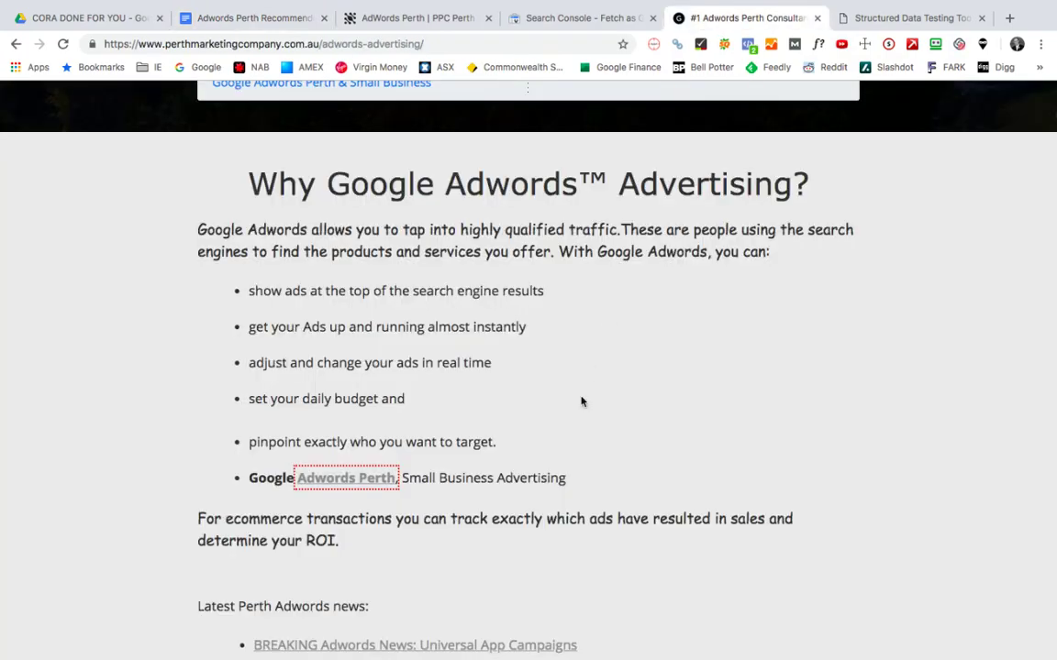
{"action": "scroll", "coordinate": [575, 430], "scroll_direction": "down", "scroll_amount": 15}
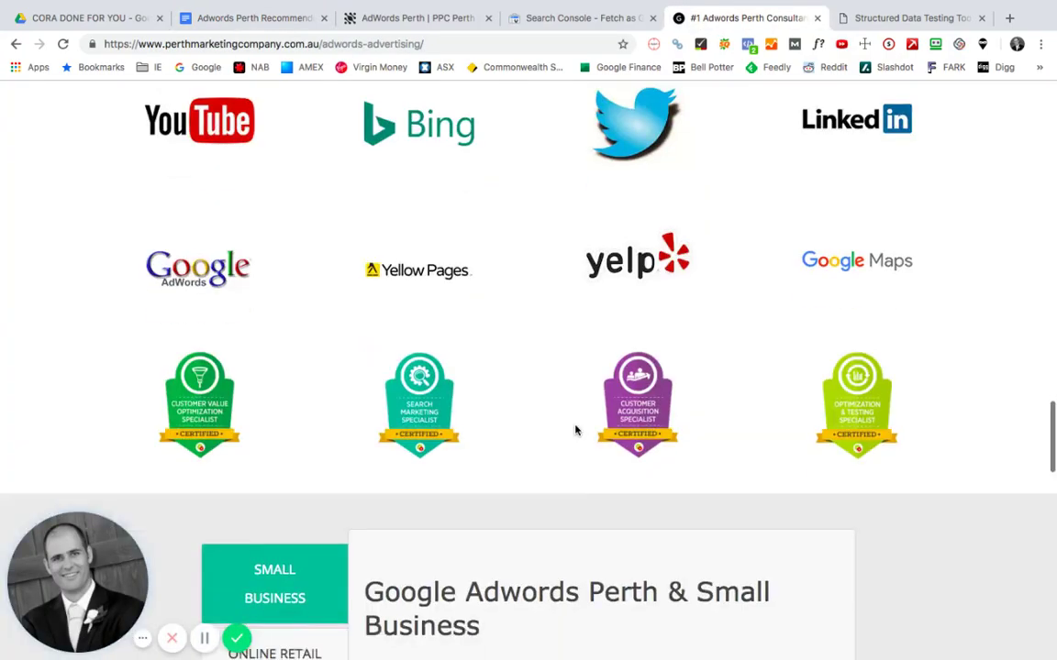
{"action": "scroll", "coordinate": [575, 430], "scroll_direction": "down", "scroll_amount": 8}
{"action": "scroll", "coordinate": [575, 430], "scroll_direction": "up", "scroll_amount": 8}
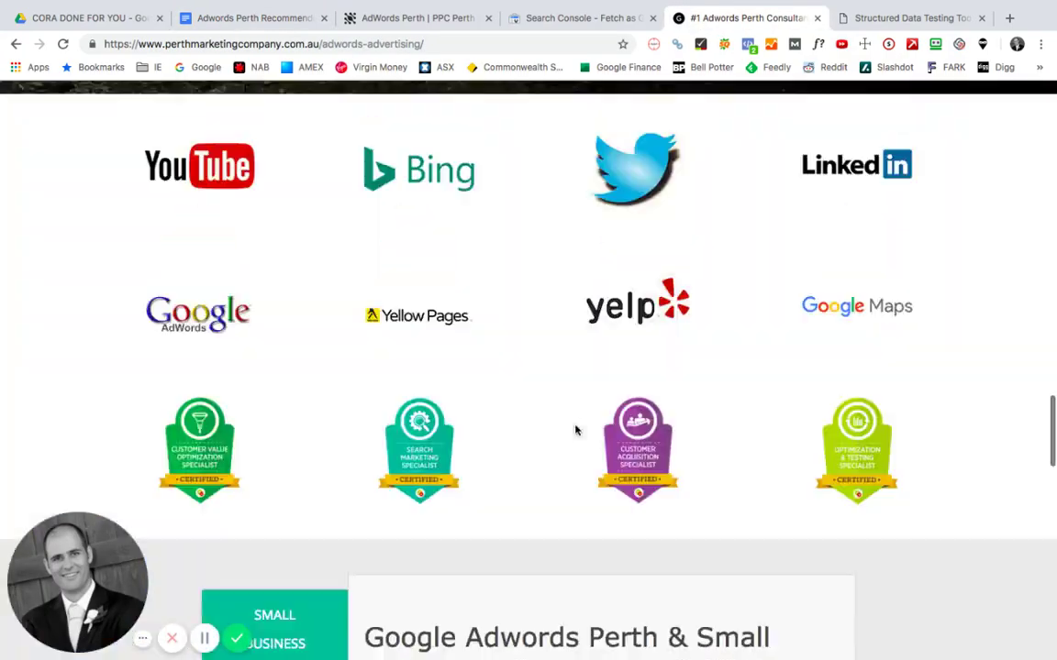
{"action": "scroll", "coordinate": [575, 430], "scroll_direction": "up", "scroll_amount": 5}
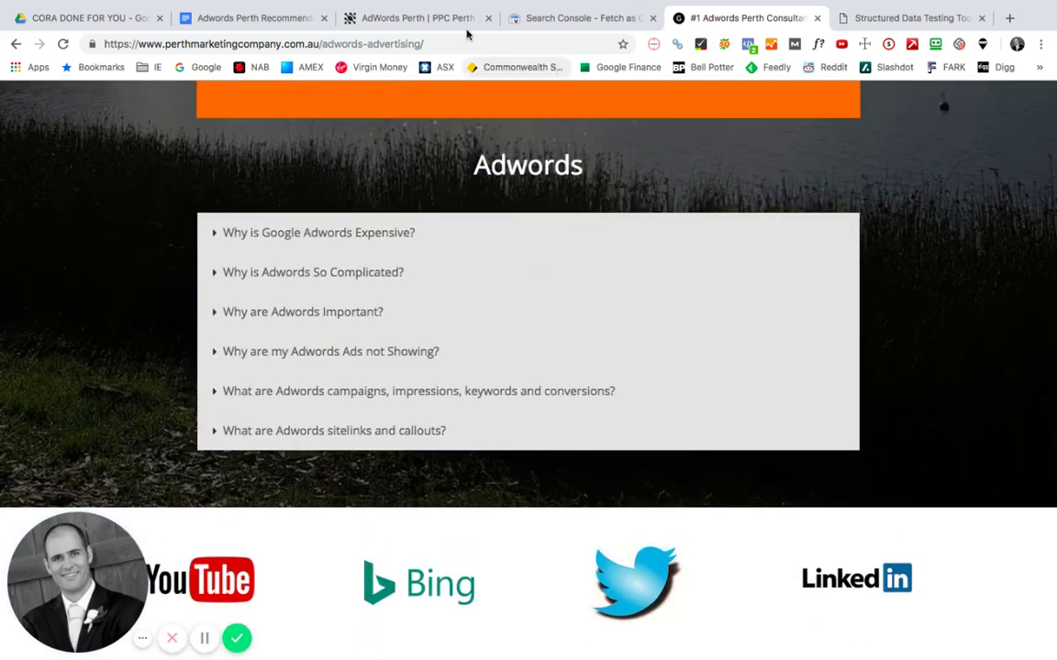
Revisit the implementation list in the recommendations document, and review the roadmap rows below Word Count in Excel.
{"action": "left_click", "coordinate": [266, 18]}
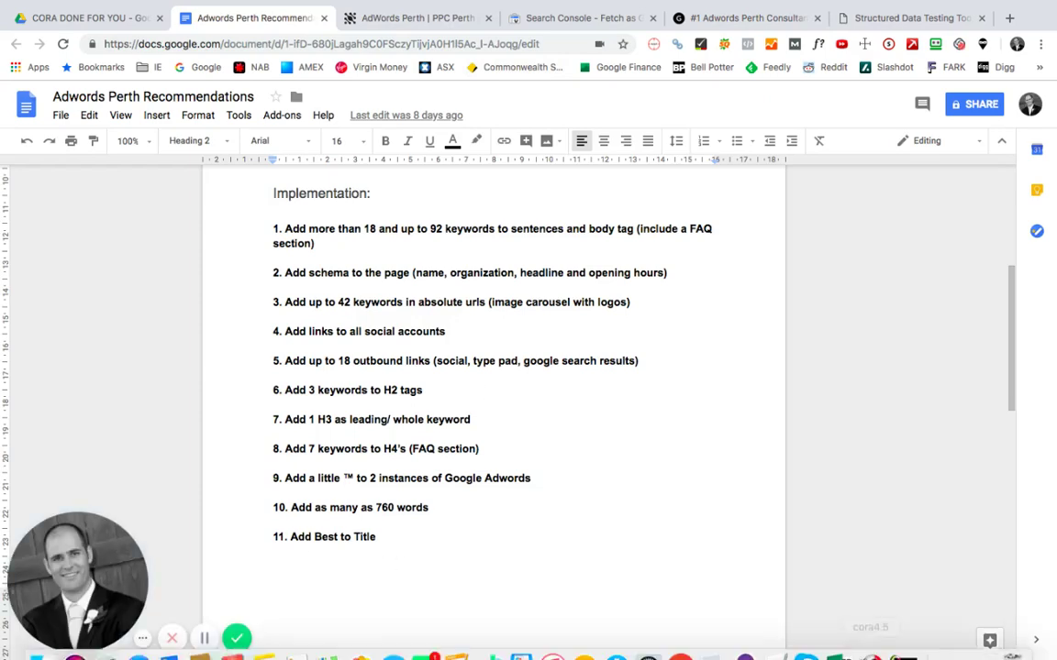
{"action": "left_click", "coordinate": [839, 641]}
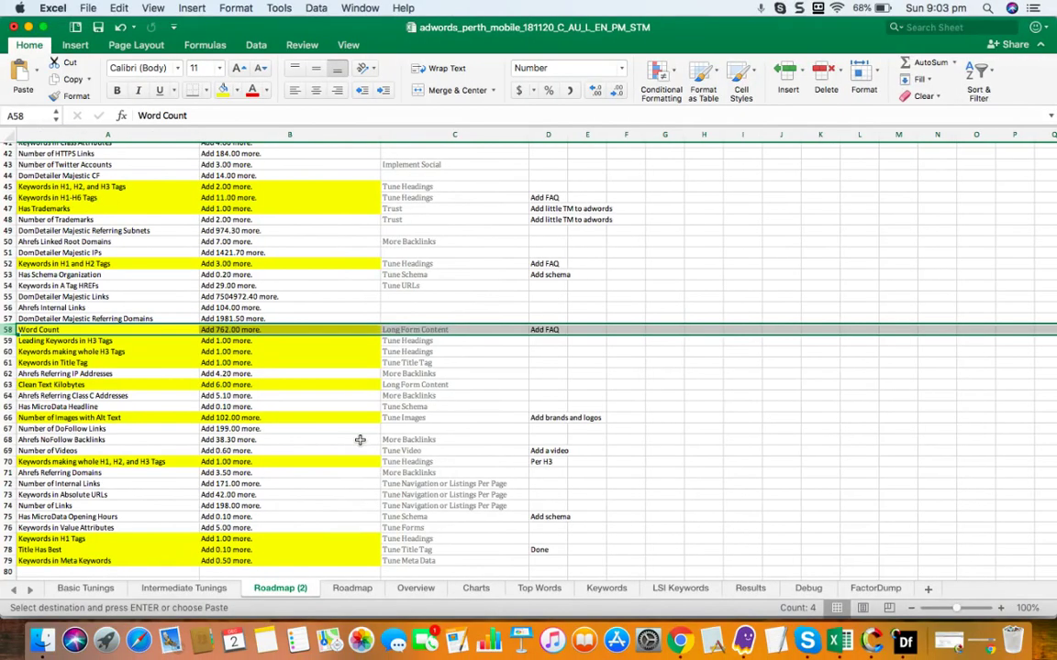
{"action": "scroll", "coordinate": [359, 440], "scroll_direction": "down", "scroll_amount": 3}
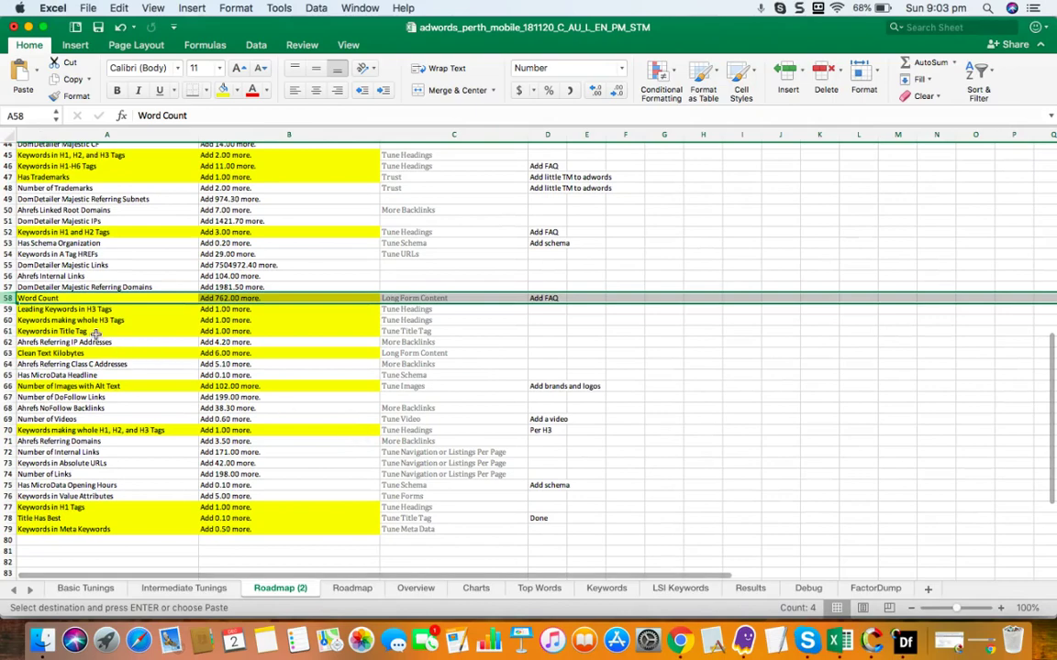
{"action": "scroll", "coordinate": [101, 347], "scroll_direction": "down", "scroll_amount": 3}
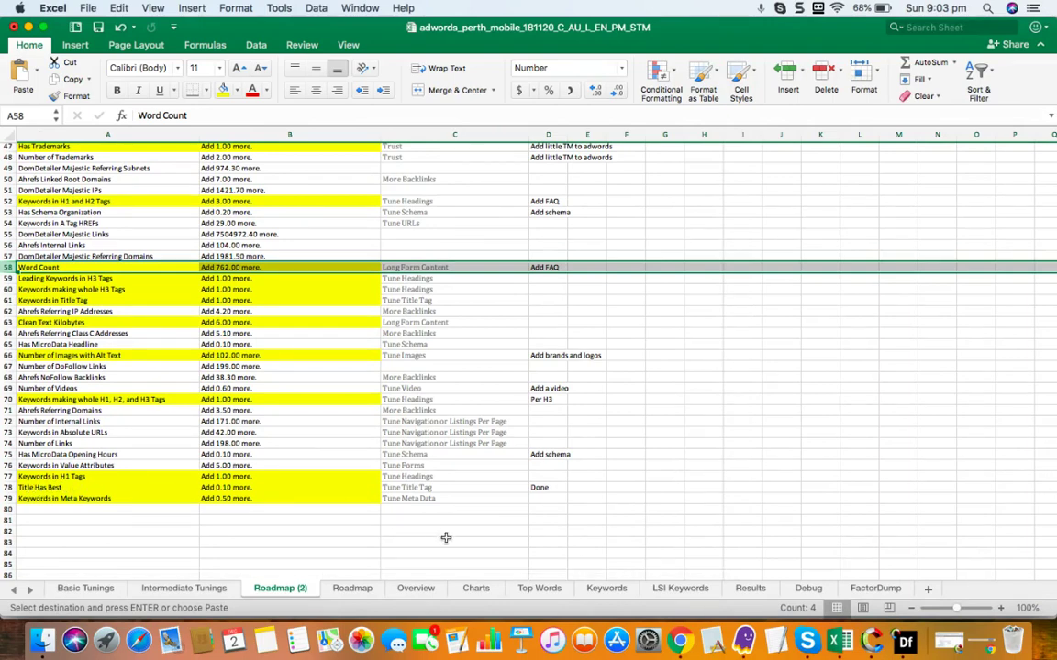
Return to the Perth Marketing Company's Adwords page in Chrome and open its source code.
{"action": "left_click", "coordinate": [679, 645]}
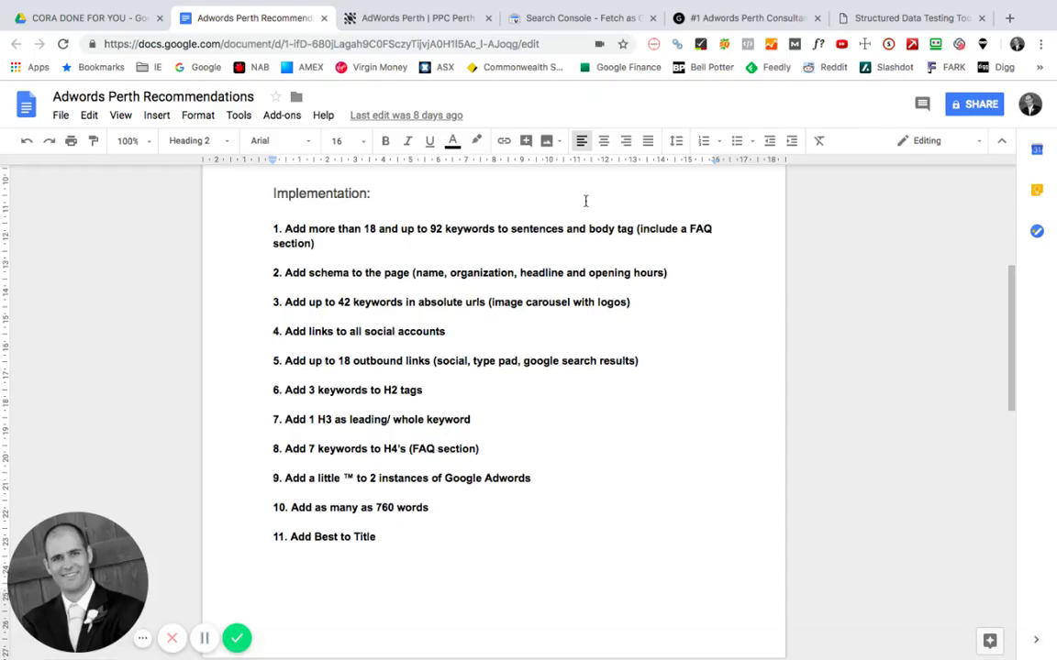
{"action": "left_click", "coordinate": [710, 18]}
{"action": "scroll", "coordinate": [599, 256], "scroll_direction": "up", "scroll_amount": 15}
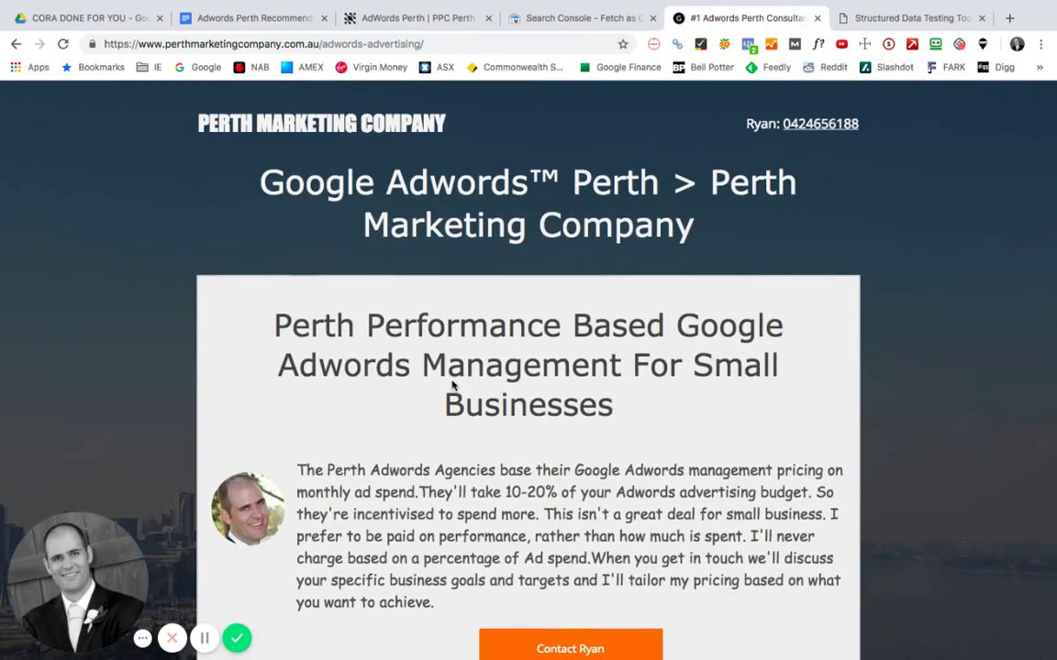
{"action": "right_click", "coordinate": [448, 353]}
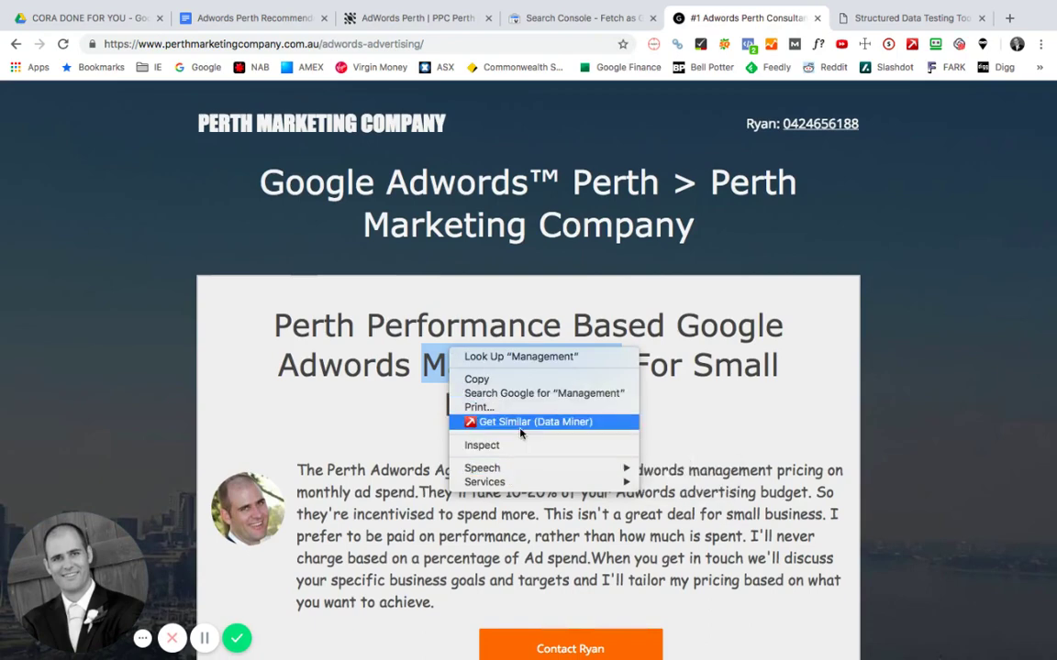
{"action": "right_click", "coordinate": [395, 544]}
{"action": "right_click", "coordinate": [395, 542]}
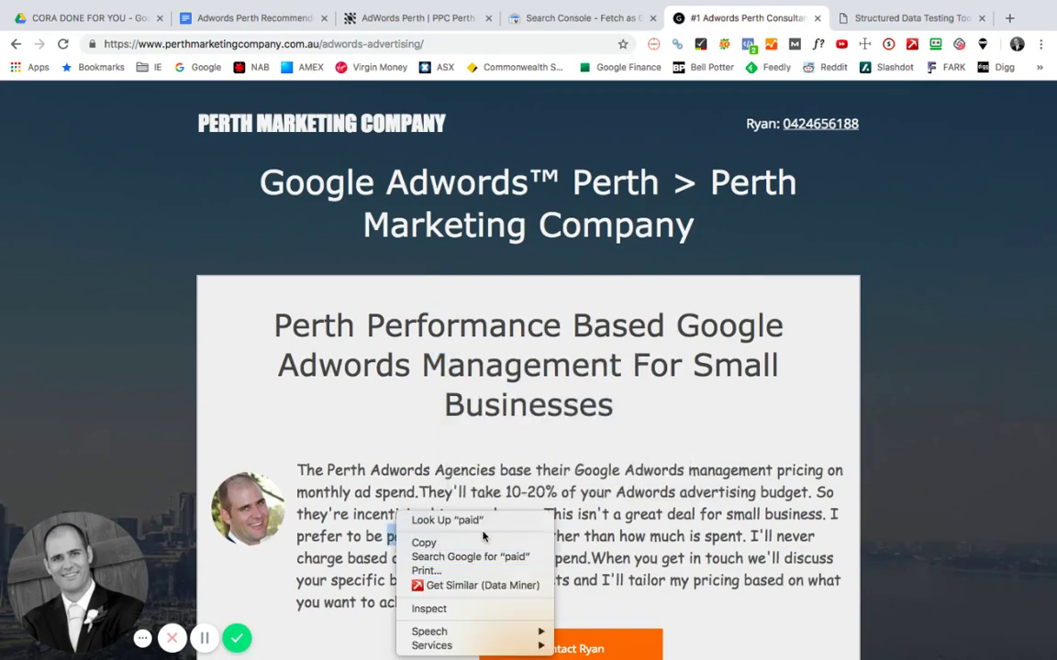
{"action": "scroll", "coordinate": [351, 587], "scroll_direction": "down", "scroll_amount": 5}
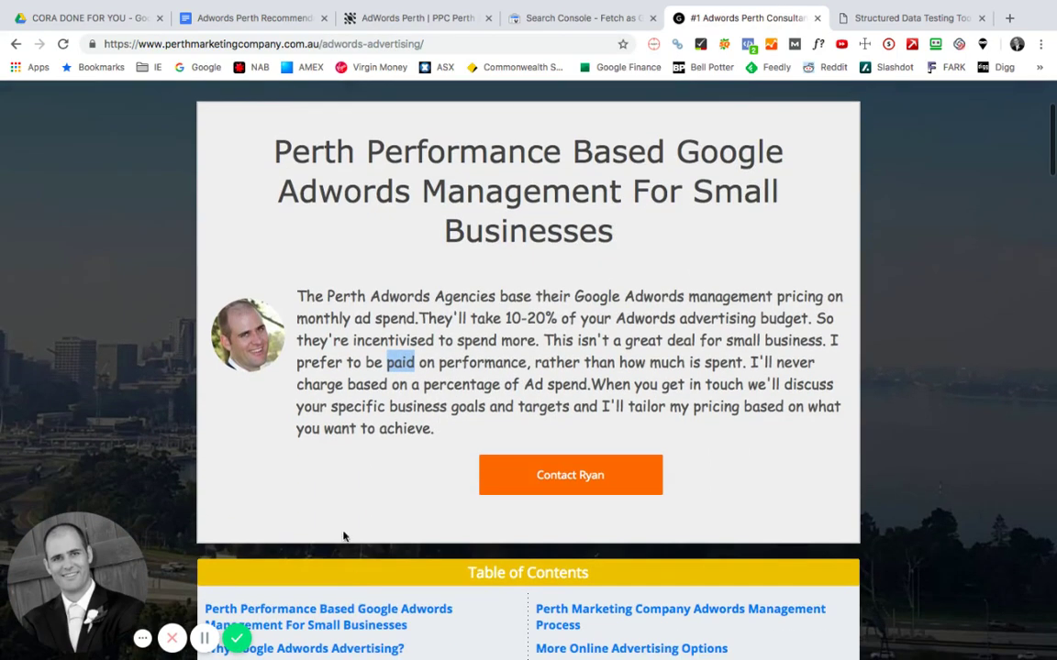
{"action": "right_click", "coordinate": [342, 506]}
{"action": "left_click", "coordinate": [400, 632]}
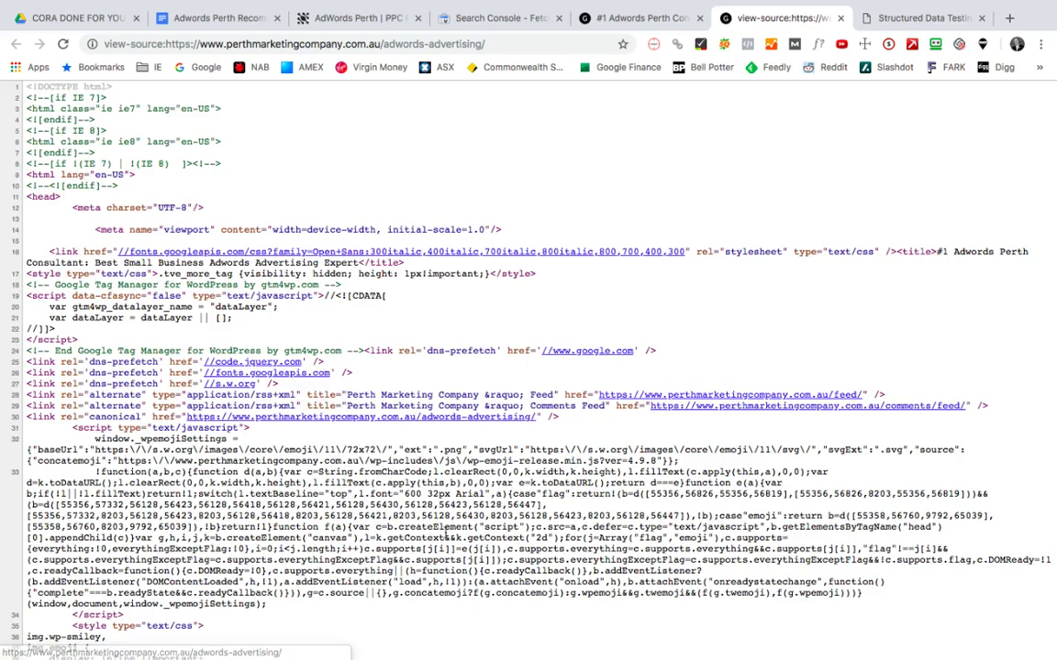
Locate the page title in the source code by searching for "Title", and close the source tab.
{"action": "scroll", "coordinate": [445, 533], "scroll_direction": "down", "scroll_amount": 6}
{"action": "scroll", "coordinate": [445, 533], "scroll_direction": "down", "scroll_amount": 12}
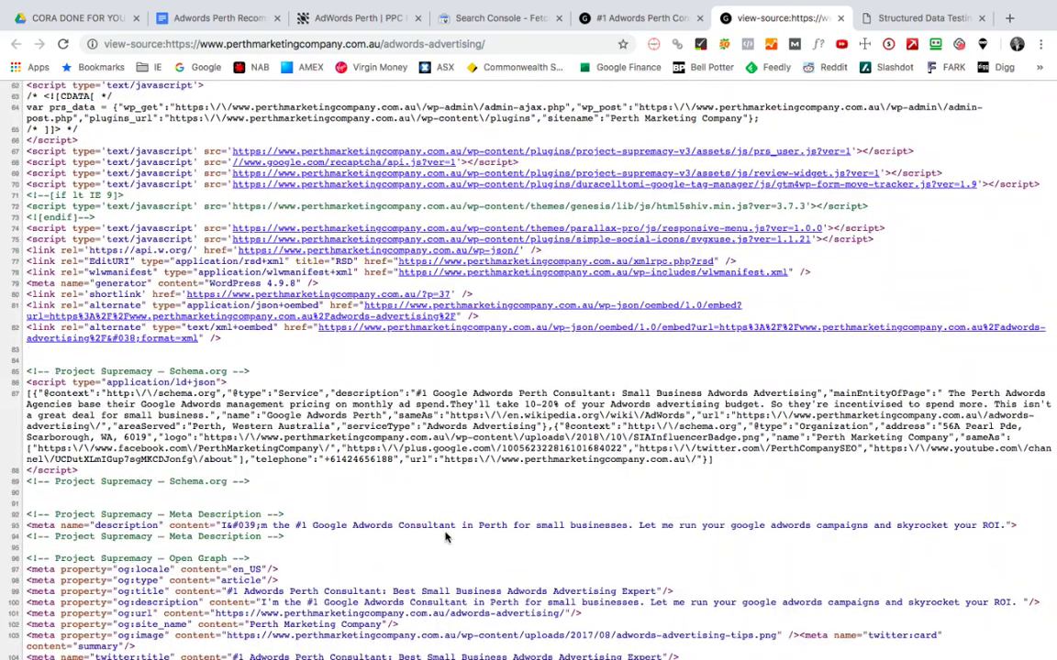
{"action": "scroll", "coordinate": [445, 537], "scroll_direction": "up", "scroll_amount": 3}
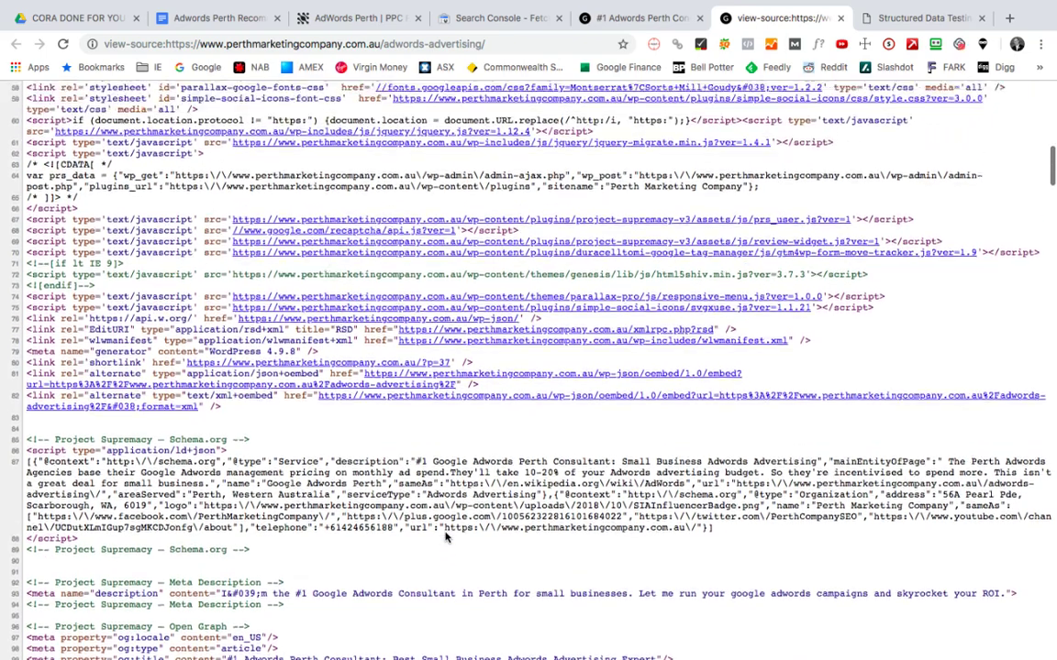
{"action": "scroll", "coordinate": [445, 536], "scroll_direction": "up", "scroll_amount": 1}
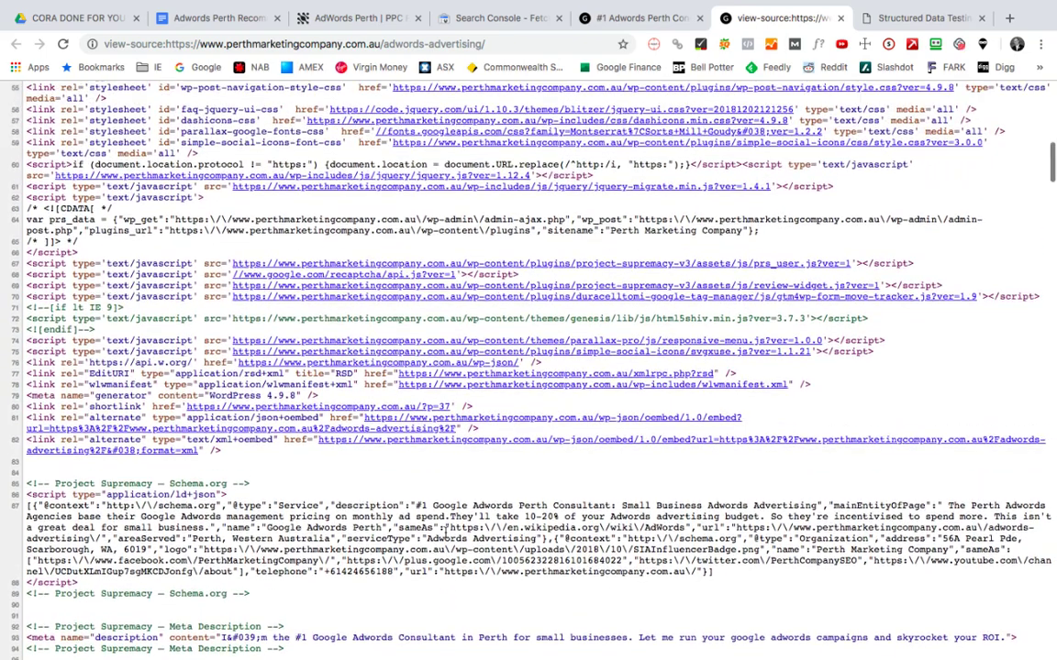
{"action": "scroll", "coordinate": [216, 312], "scroll_direction": "up", "scroll_amount": 8}
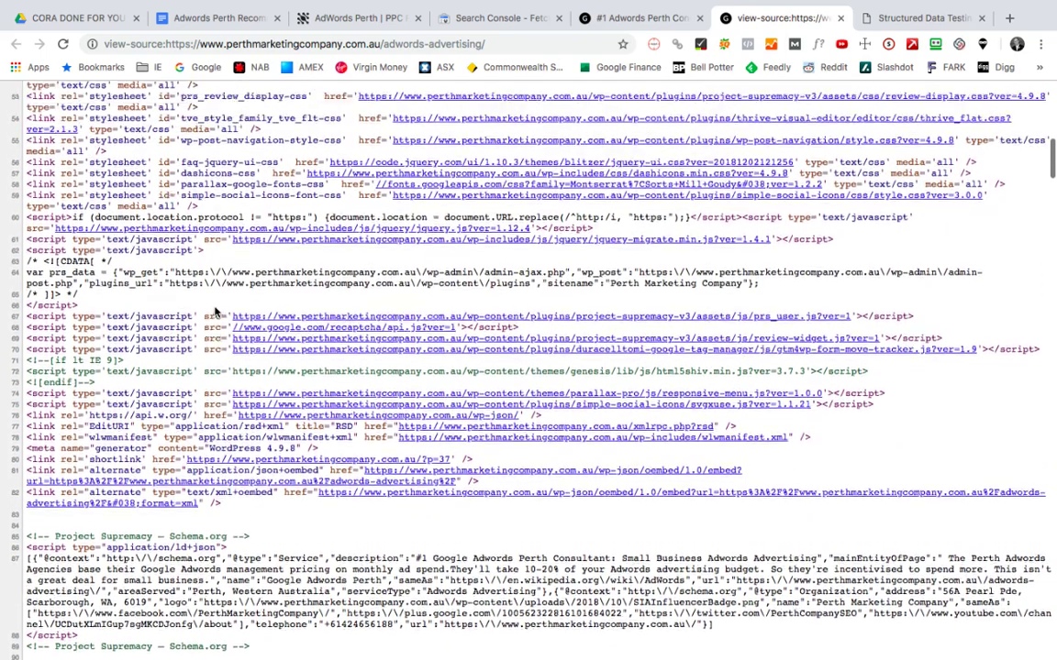
{"action": "scroll", "coordinate": [216, 309], "scroll_direction": "up", "scroll_amount": 15}
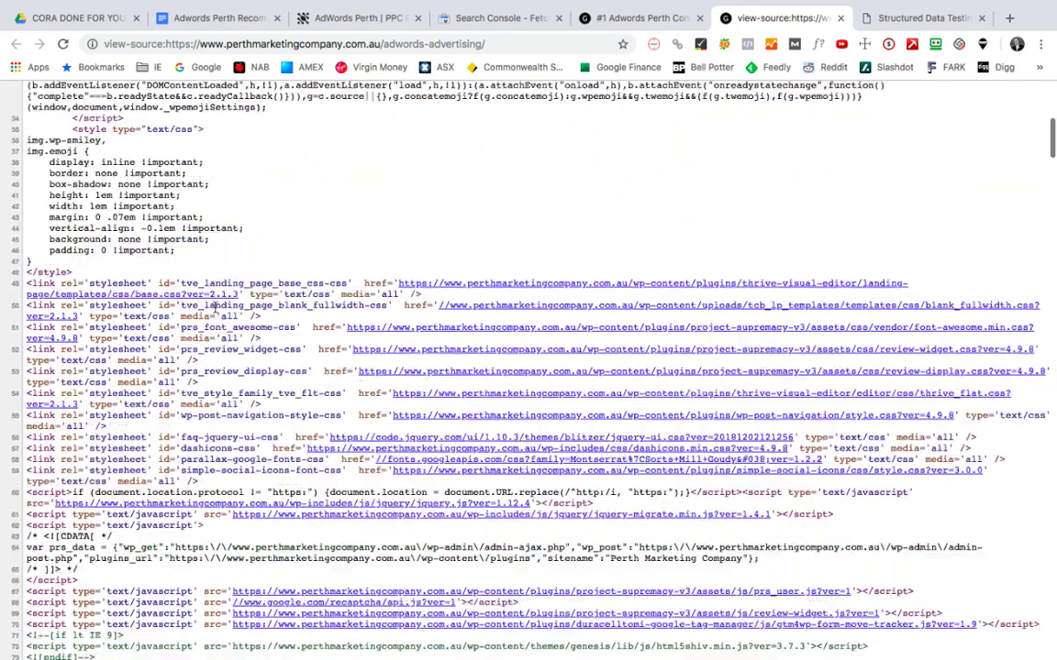
{"action": "scroll", "coordinate": [216, 309], "scroll_direction": "up", "scroll_amount": 3}
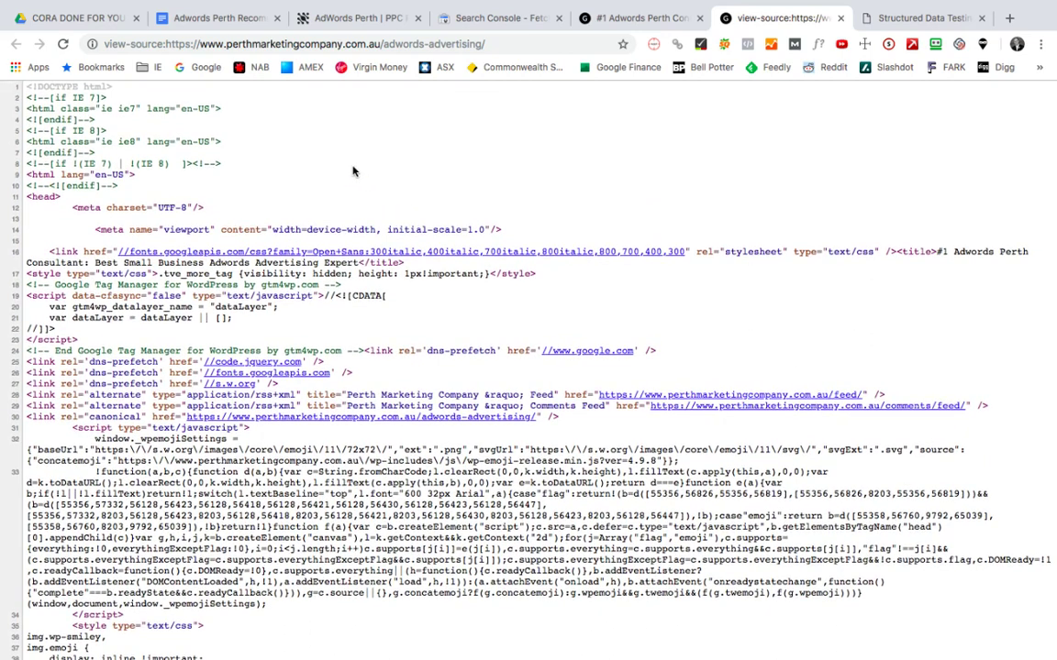
{"action": "key", "text": "super+f"}
{"action": "type", "text": "Title"}
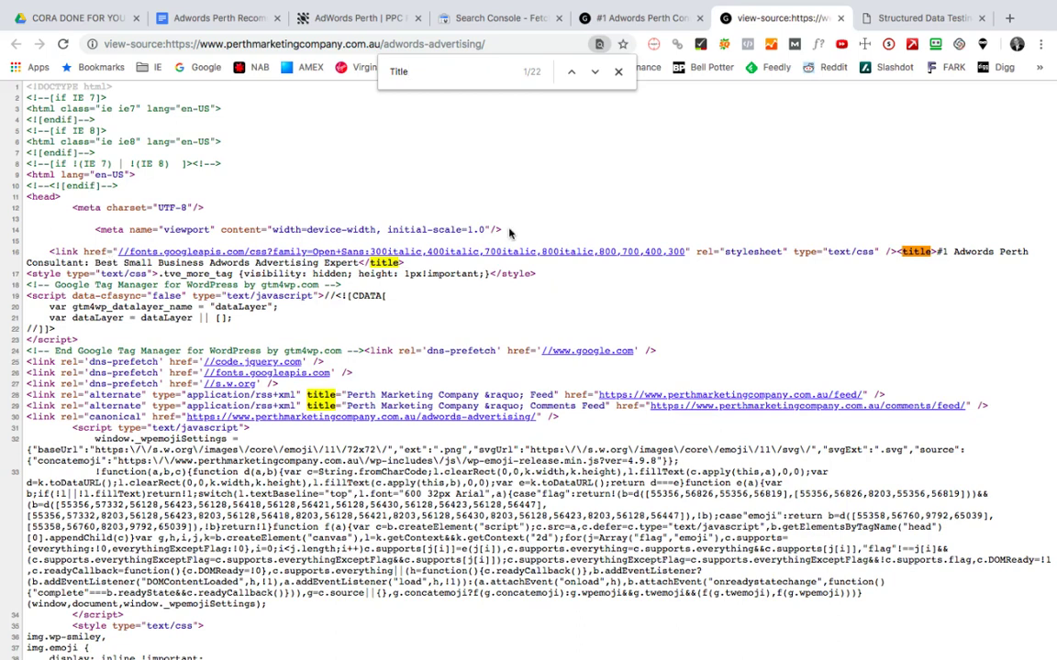
{"action": "key", "text": "Escape"}
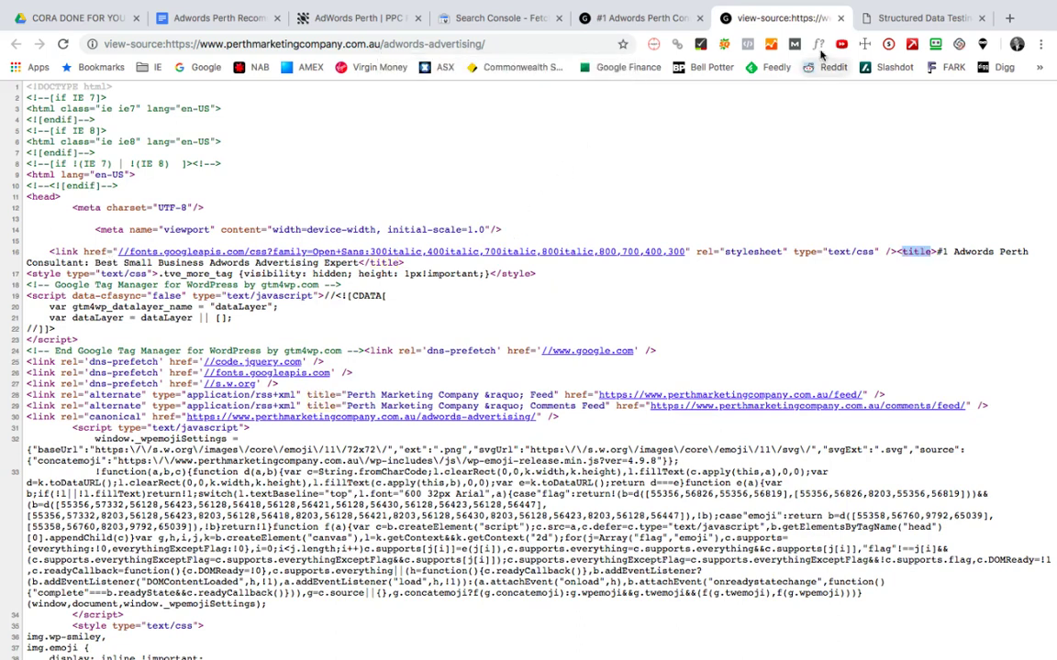
{"action": "left_click", "coordinate": [839, 18]}
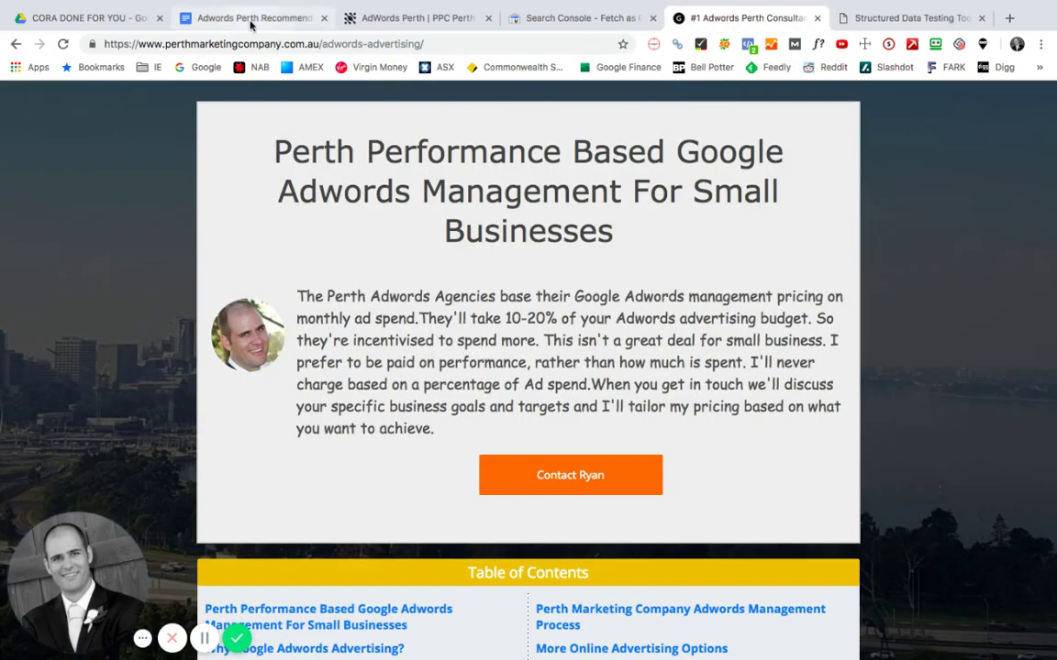
Revisit the recommendations document, and review the SEO Tuning Roadmap rows and category summary in Excel.
{"action": "left_click", "coordinate": [255, 20]}
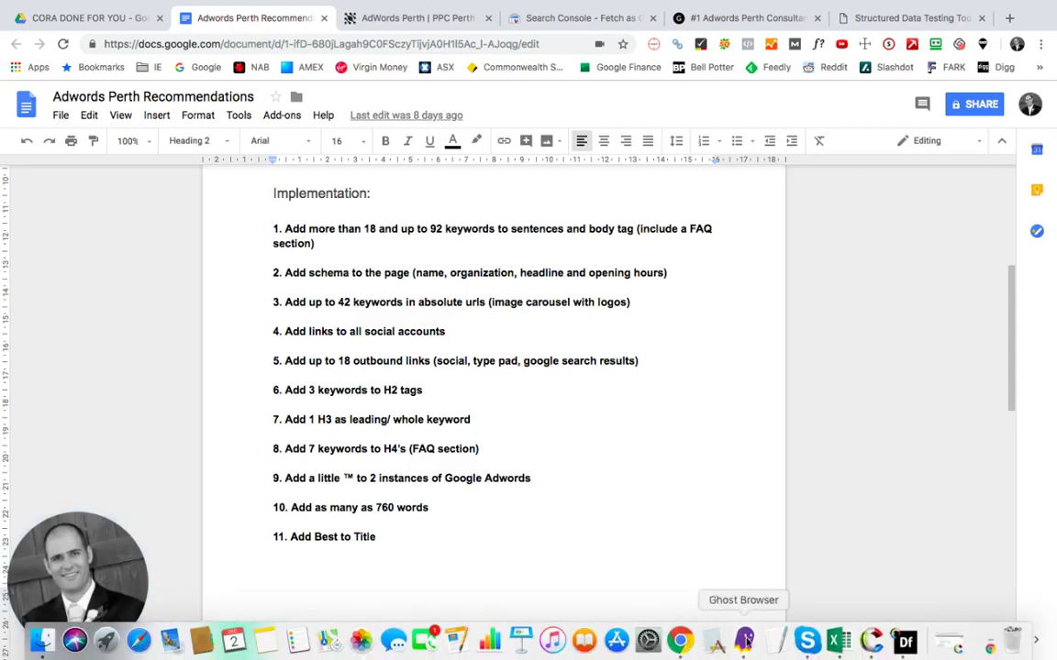
{"action": "left_click", "coordinate": [839, 642]}
{"action": "scroll", "coordinate": [448, 323], "scroll_direction": "up", "scroll_amount": 5}
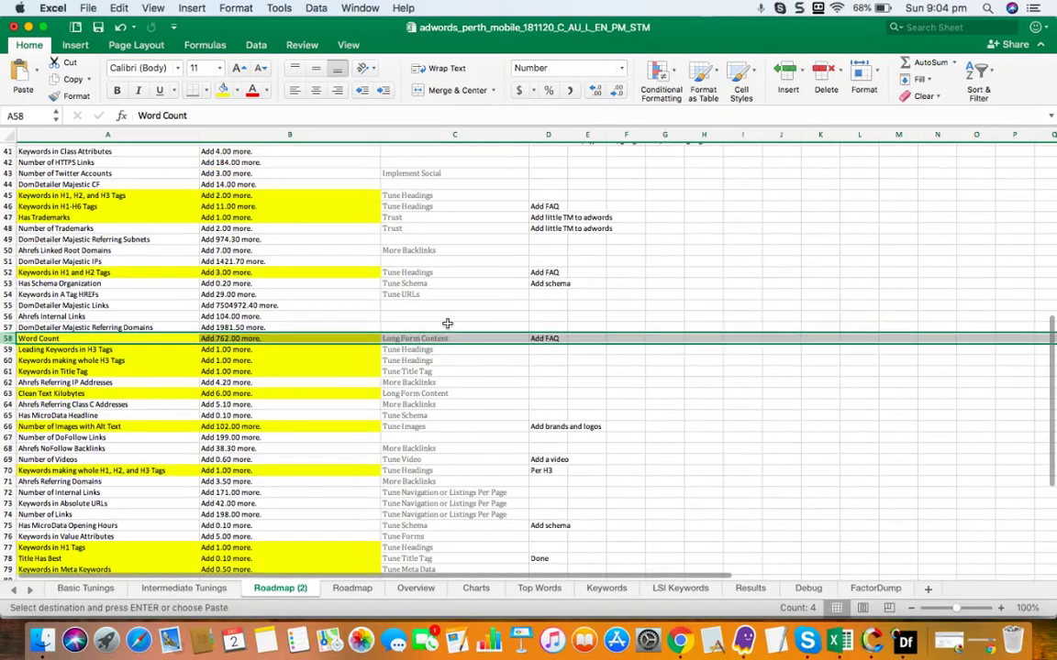
{"action": "scroll", "coordinate": [448, 323], "scroll_direction": "up", "scroll_amount": 10}
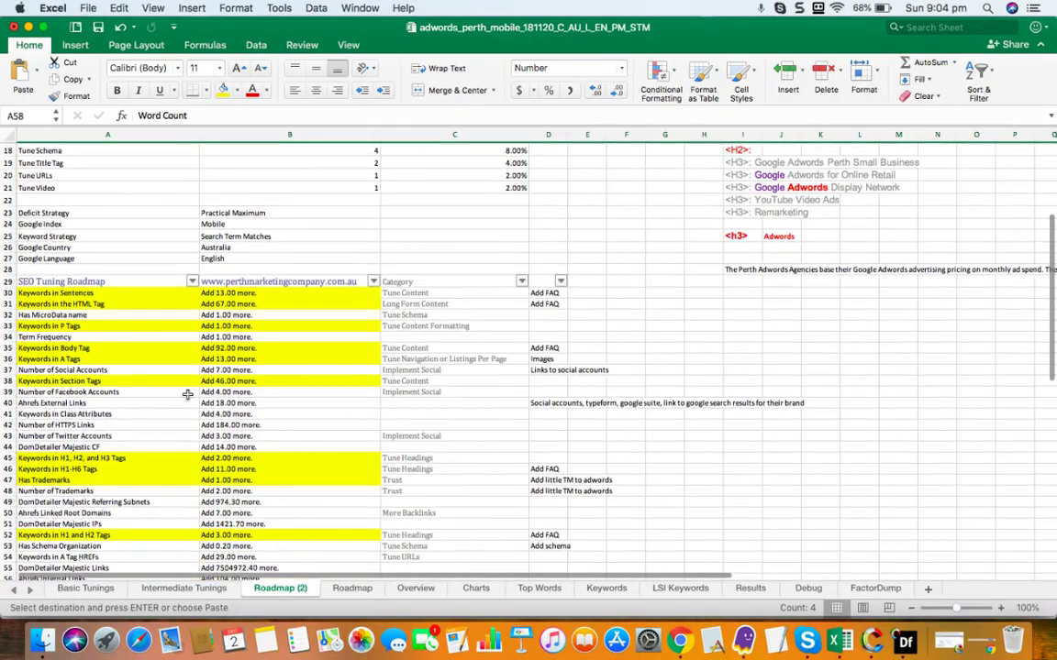
{"action": "scroll", "coordinate": [288, 495], "scroll_direction": "down", "scroll_amount": 13}
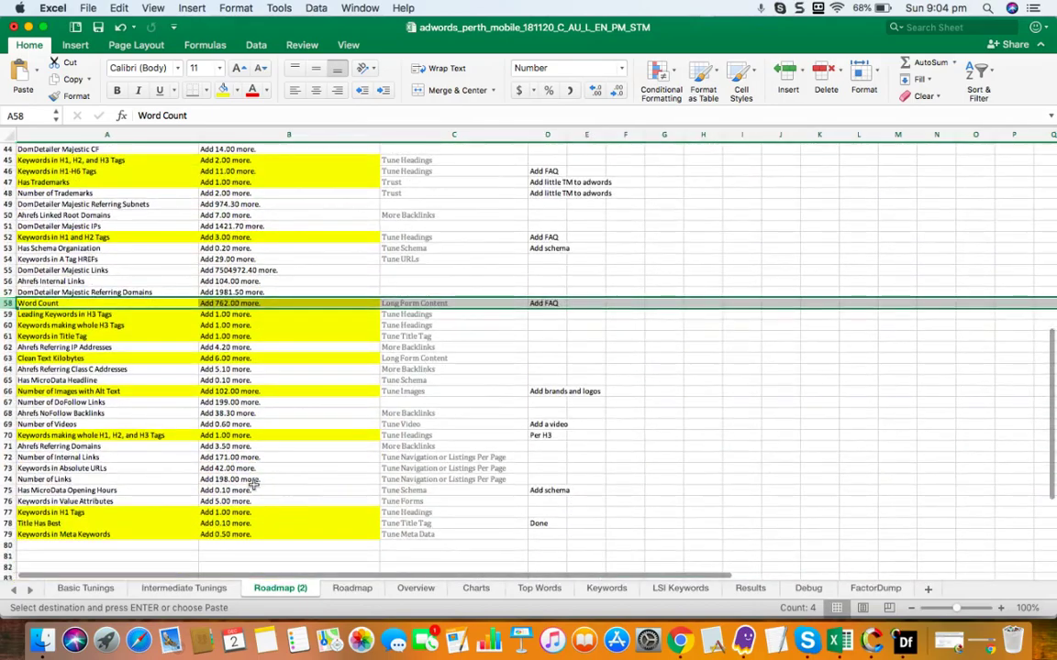
{"action": "scroll", "coordinate": [426, 272], "scroll_direction": "up", "scroll_amount": 20}
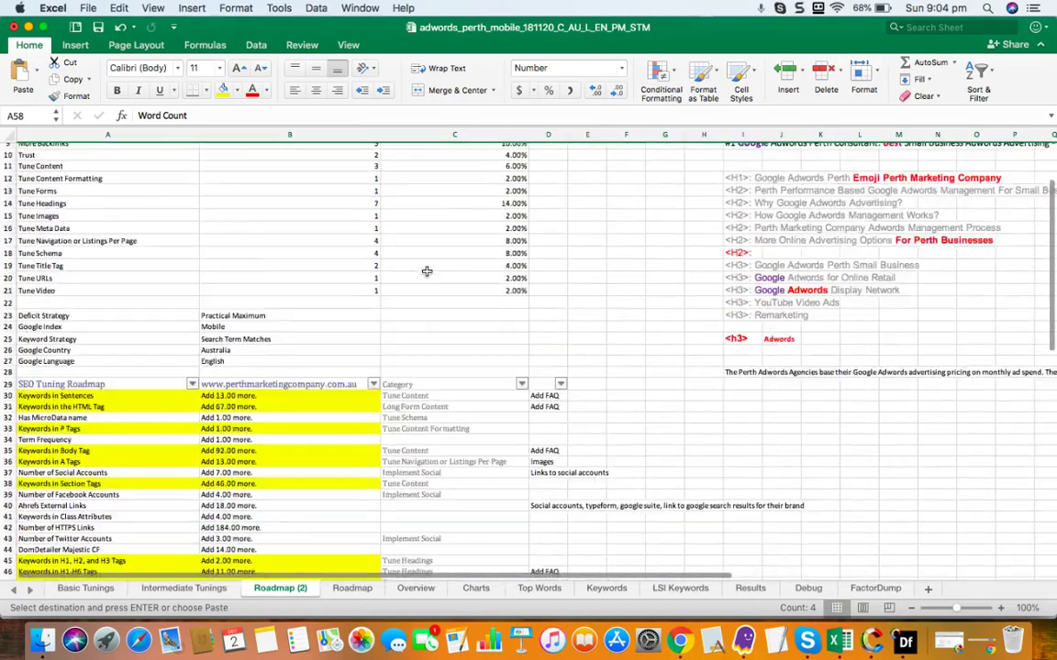
{"action": "scroll", "coordinate": [429, 266], "scroll_direction": "down", "scroll_amount": 7}
{"action": "scroll", "coordinate": [429, 266], "scroll_direction": "up", "scroll_amount": 6}
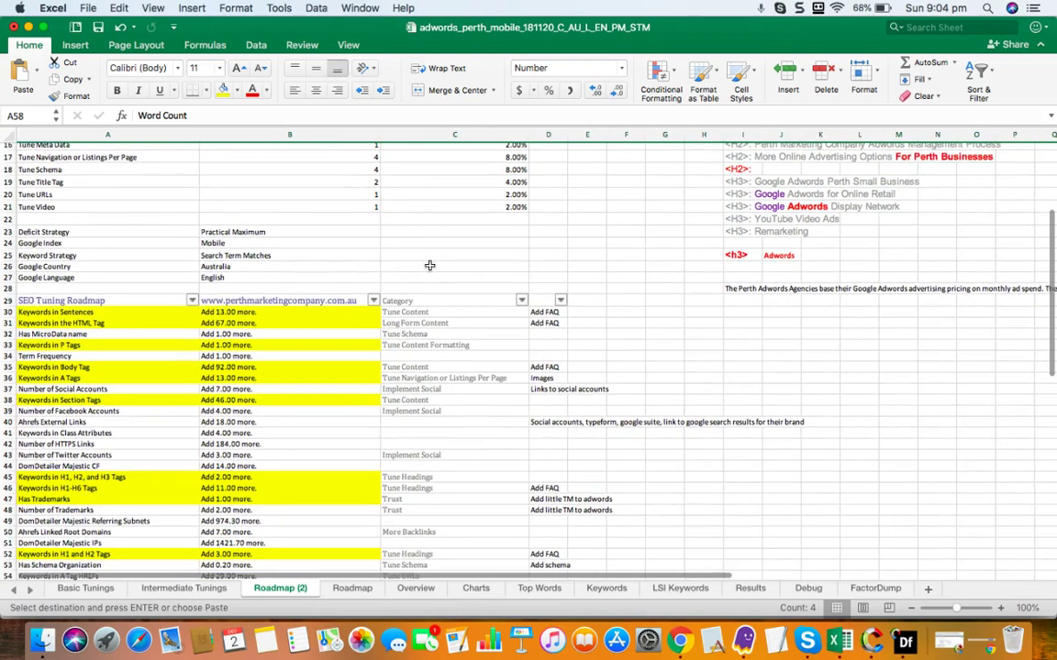
Examine the proposed title and H1–H3 outline beside the roadmap, and return to the tuning rows.
{"action": "scroll", "coordinate": [412, 271], "scroll_direction": "right", "scroll_amount": 3}
{"action": "scroll", "coordinate": [413, 271], "scroll_direction": "up", "scroll_amount": 1}
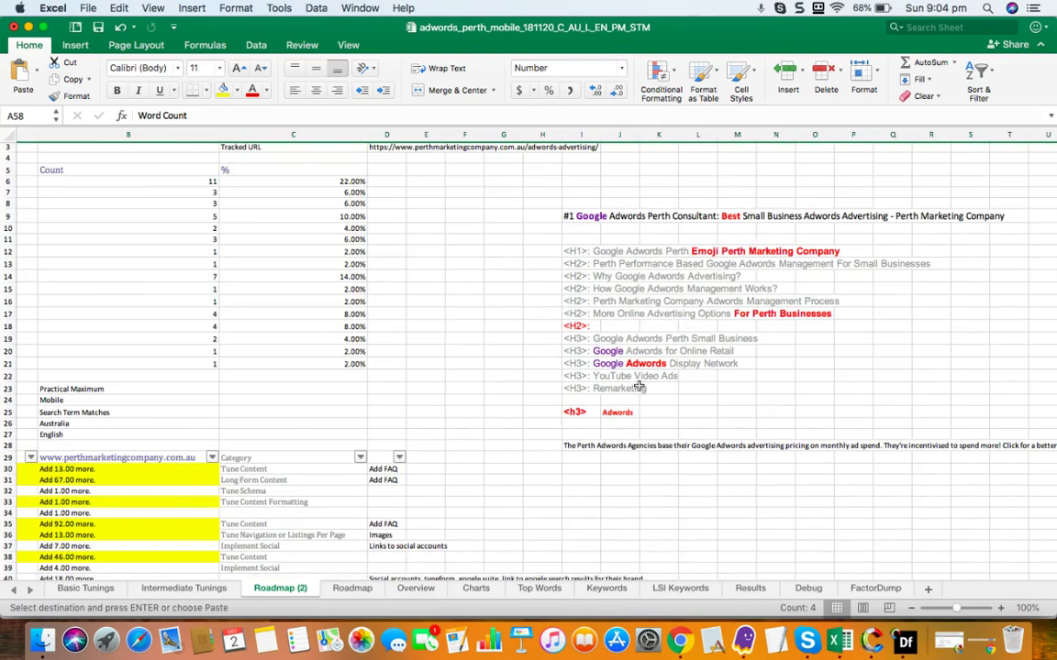
{"action": "scroll", "coordinate": [494, 431], "scroll_direction": "down", "scroll_amount": 6}
{"action": "scroll", "coordinate": [494, 431], "scroll_direction": "left", "scroll_amount": 2}
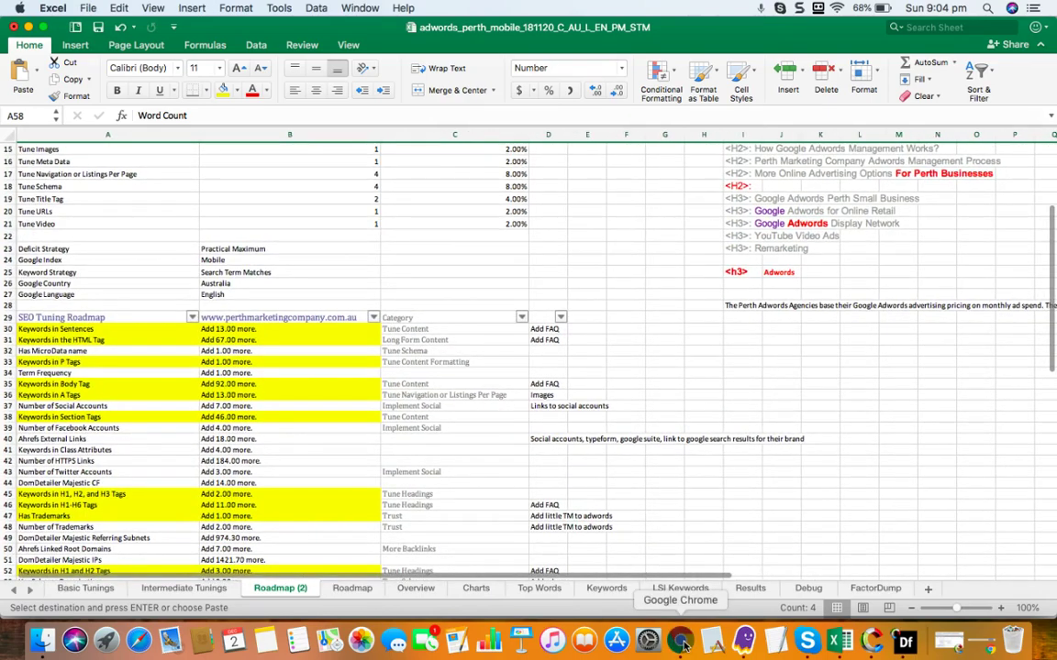
Switch to Chrome and review the implementation list and strategy items in the Adwords Perth Recommendations document.
{"action": "left_click", "coordinate": [679, 638]}
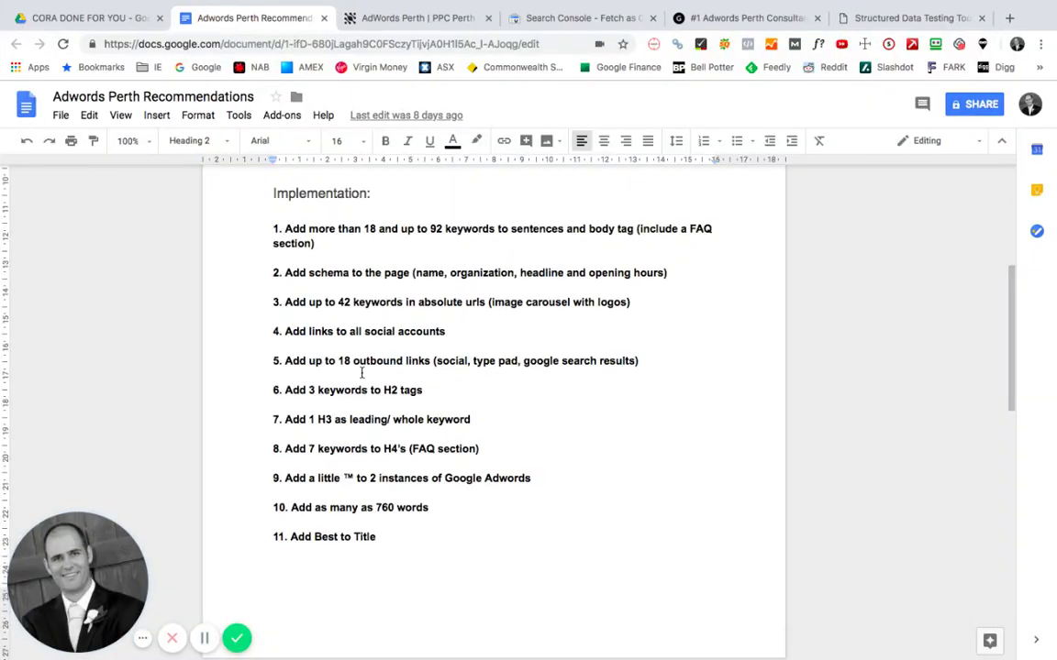
{"action": "scroll", "coordinate": [366, 383], "scroll_direction": "up", "scroll_amount": 5}
{"action": "scroll", "coordinate": [366, 379], "scroll_direction": "down", "scroll_amount": 4}
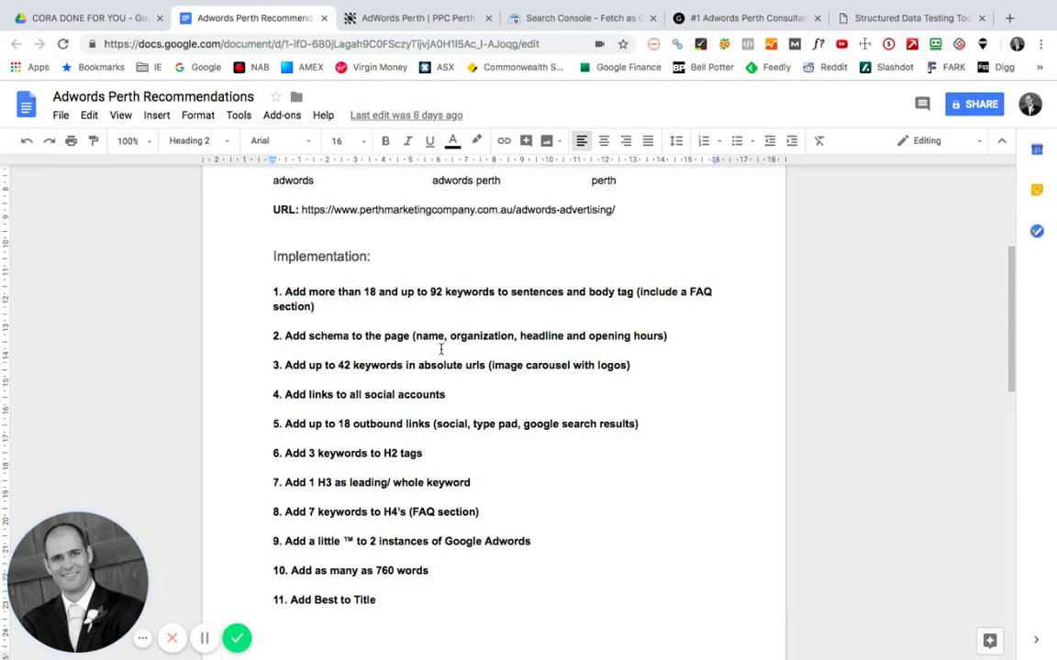
{"action": "scroll", "coordinate": [441, 349], "scroll_direction": "up", "scroll_amount": 5}
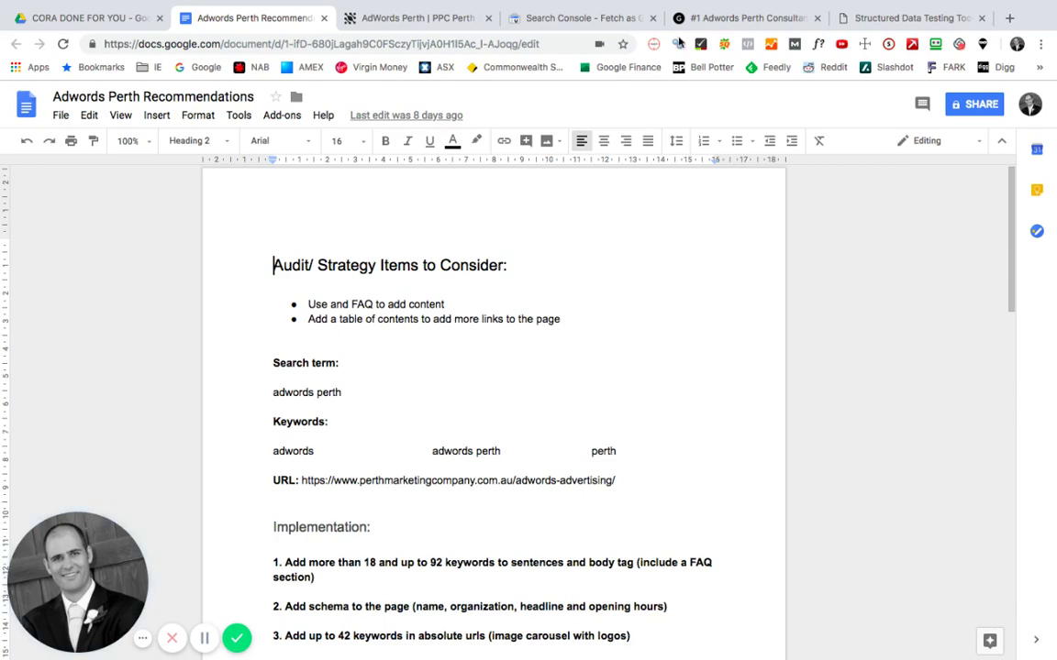
Check the table of contents on the Perth Marketing Company's Adwords page and return to the recommendations document.
{"action": "left_click", "coordinate": [743, 17]}
{"action": "scroll", "coordinate": [642, 256], "scroll_direction": "down", "scroll_amount": 3}
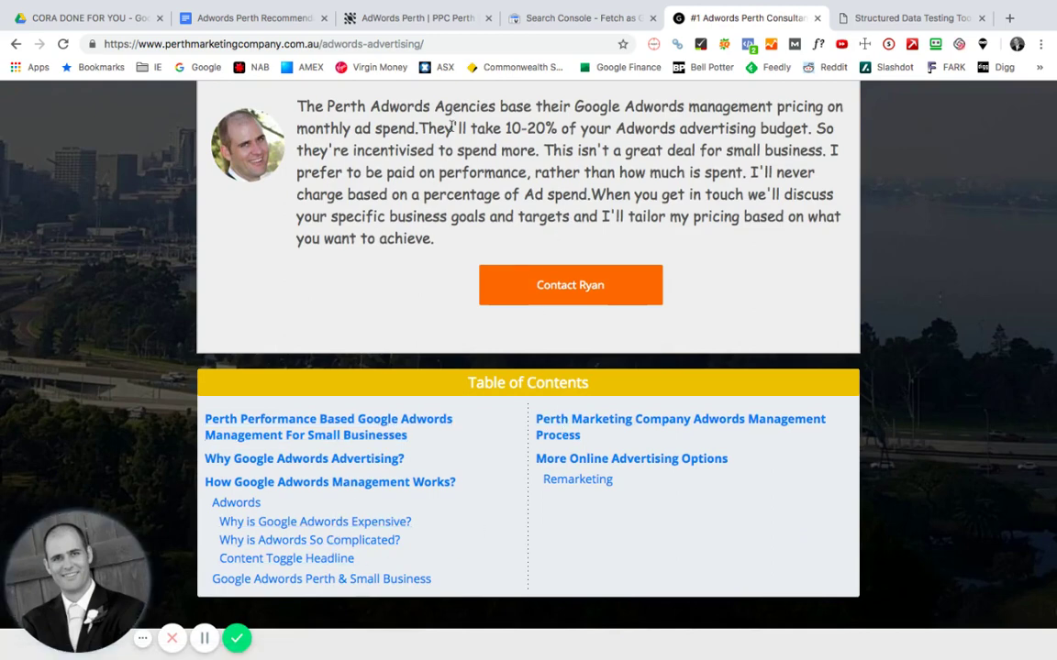
{"action": "left_click", "coordinate": [252, 20]}
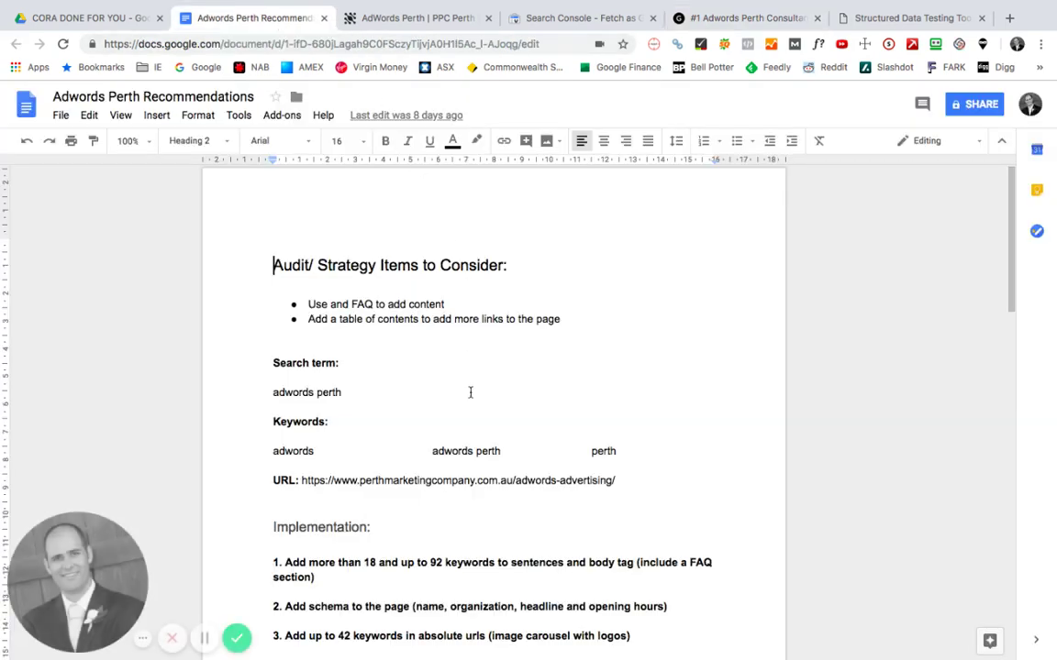
Append "- copy" to the FAQ bullet under Audit/ Strategy Items to Consider.
{"action": "scroll", "coordinate": [470, 392], "scroll_direction": "down", "scroll_amount": 3}
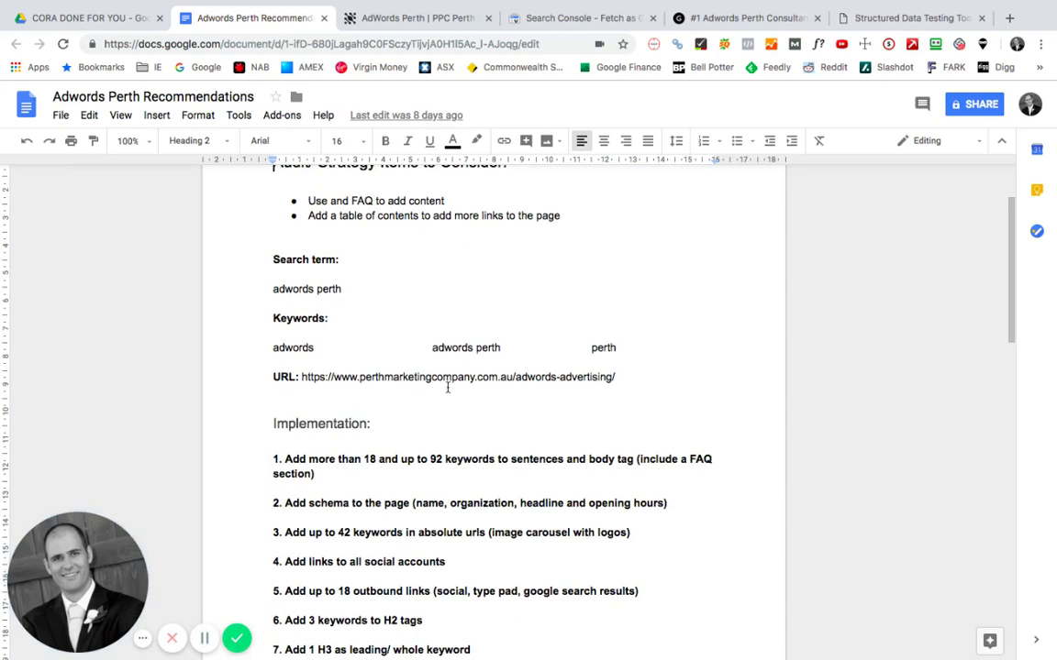
{"action": "scroll", "coordinate": [450, 388], "scroll_direction": "up", "scroll_amount": 3}
{"action": "left_click", "coordinate": [460, 308]}
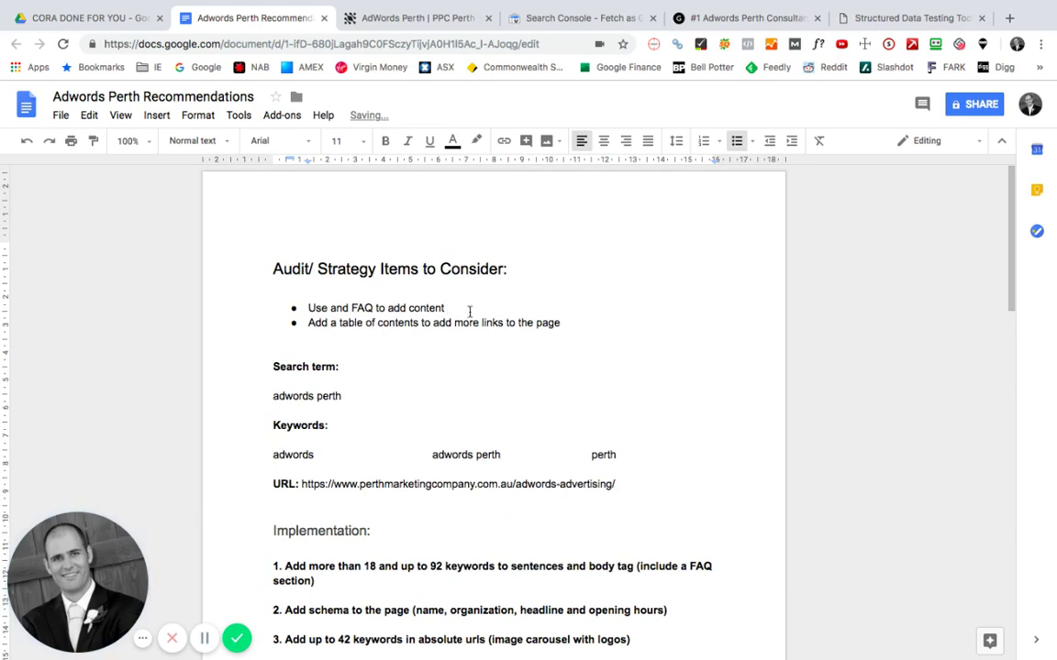
{"action": "type", "text": "- copy"}
Look at Dilate's Adwords page, and return to the recommendations document to reread the implementation items.
{"action": "left_click", "coordinate": [378, 20]}
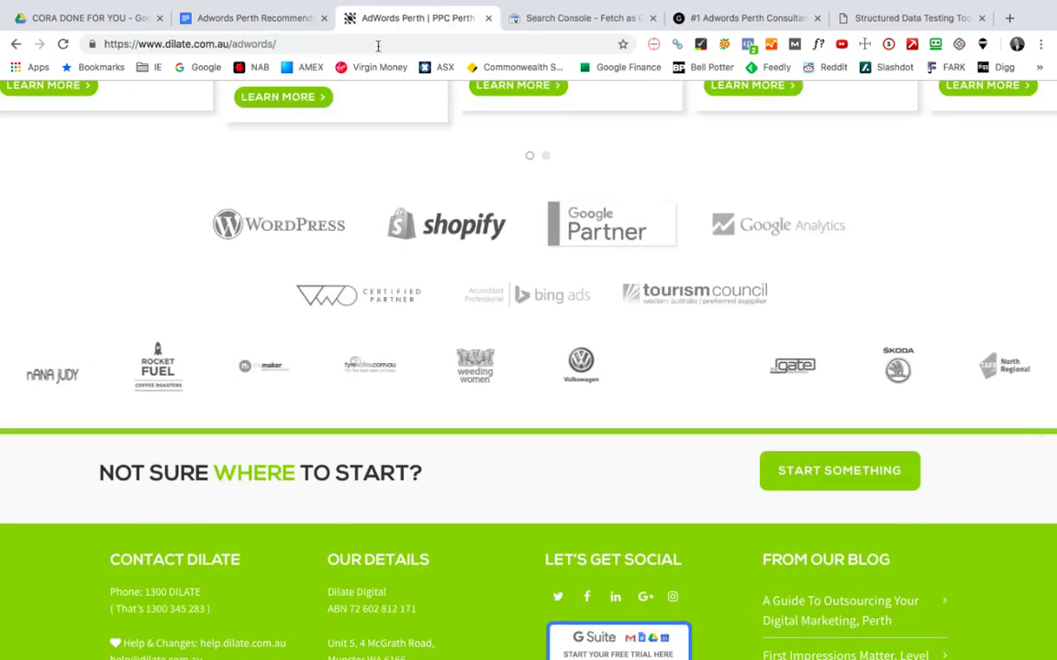
{"action": "left_click", "coordinate": [243, 18]}
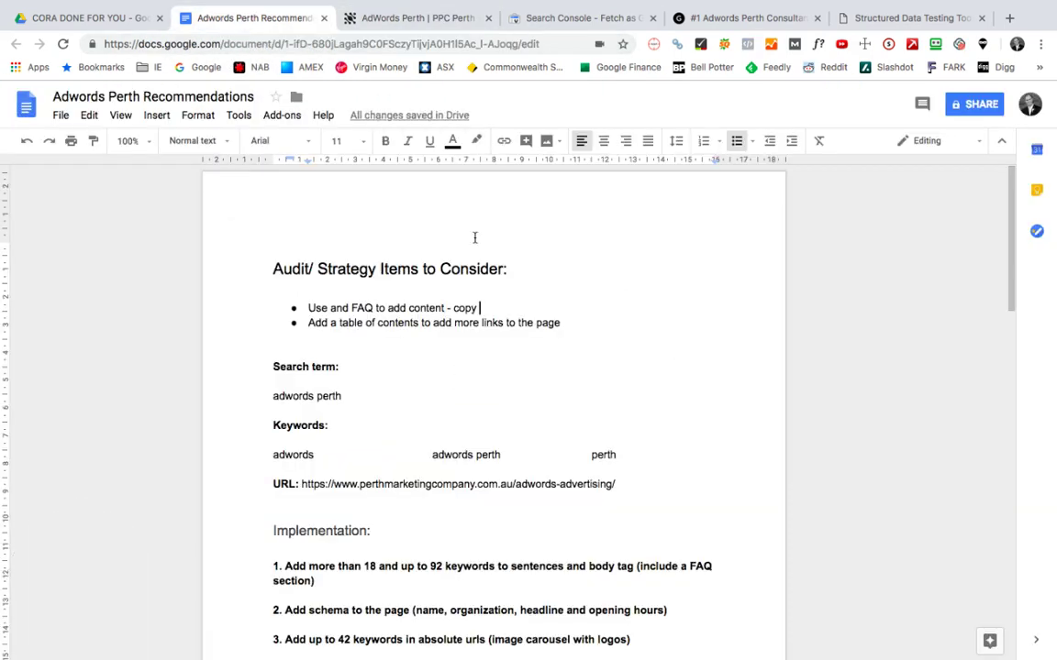
{"action": "scroll", "coordinate": [476, 341], "scroll_direction": "down", "scroll_amount": 6}
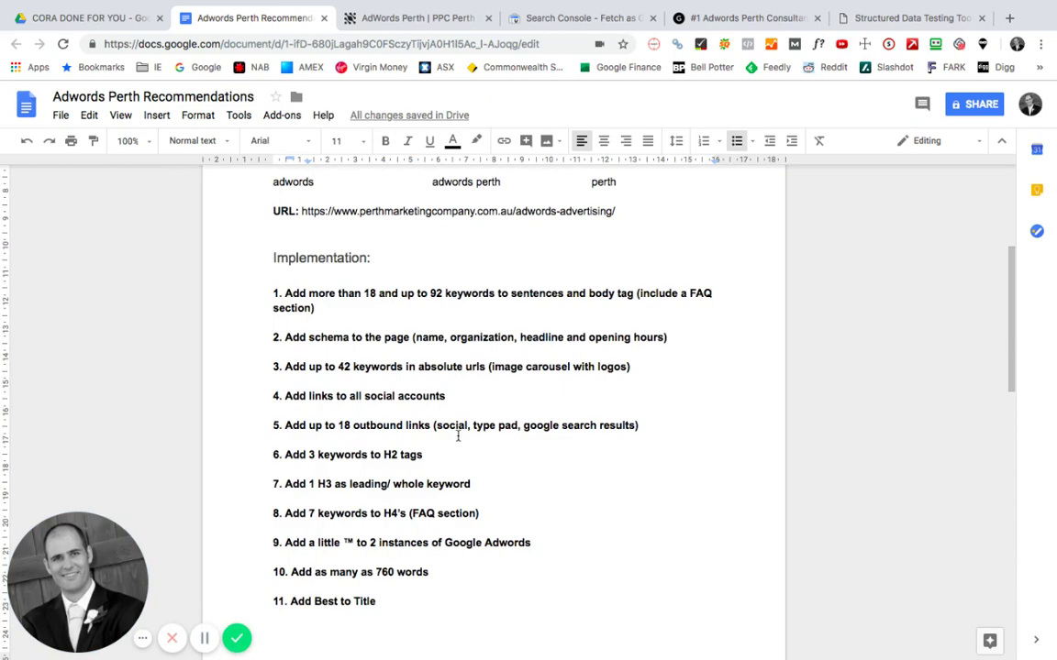
{"action": "scroll", "coordinate": [458, 437], "scroll_direction": "down", "scroll_amount": 1}
{"action": "scroll", "coordinate": [419, 512], "scroll_direction": "up", "scroll_amount": 6}
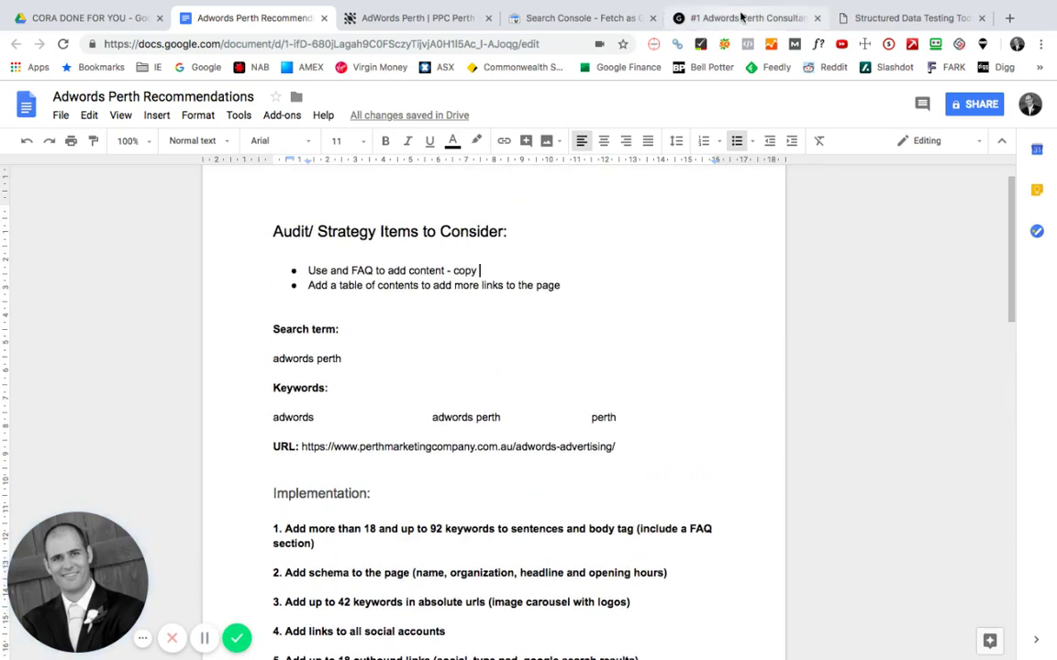
Review the headings and content of the Perth Marketing Company's Adwords page, and view its Fetch as Google history in Search Console.
{"action": "left_click", "coordinate": [713, 22]}
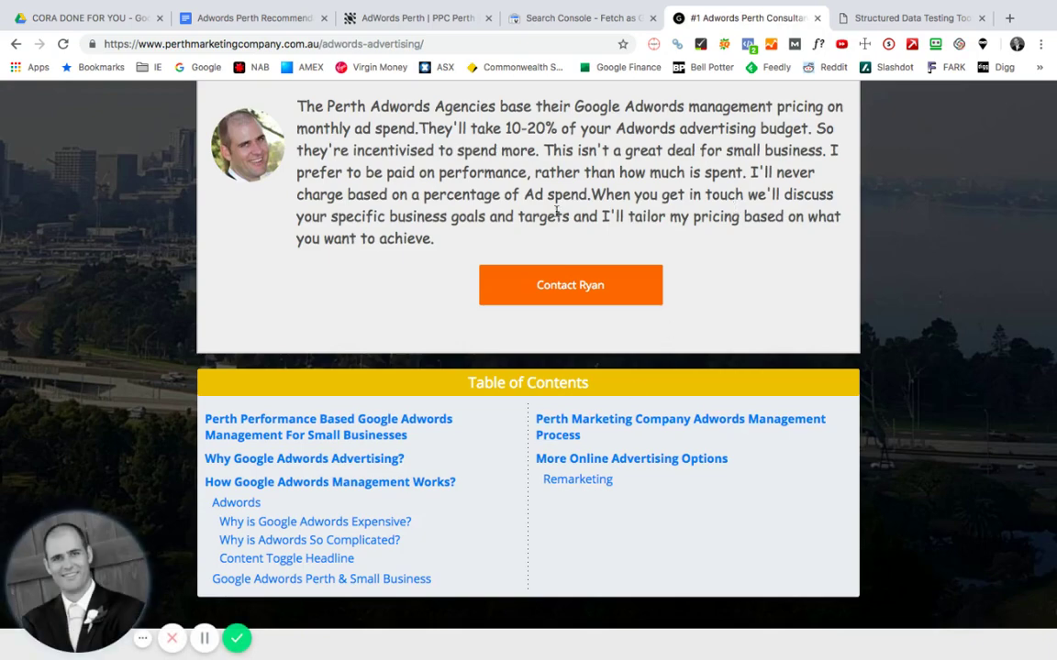
{"action": "scroll", "coordinate": [617, 313], "scroll_direction": "down", "scroll_amount": 1}
{"action": "scroll", "coordinate": [619, 314], "scroll_direction": "down", "scroll_amount": 2}
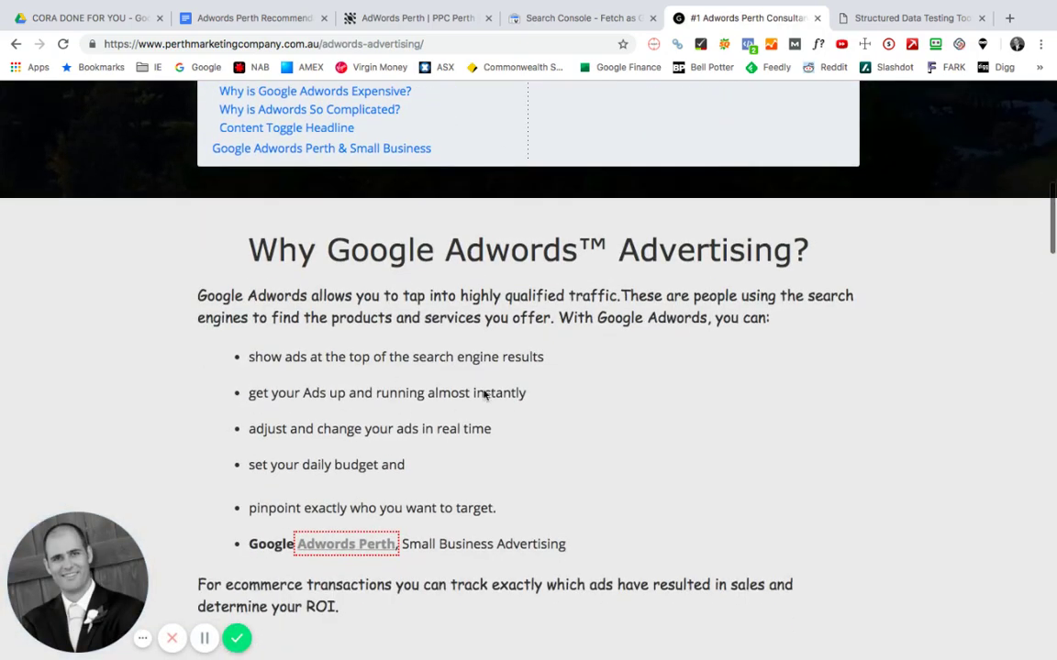
{"action": "scroll", "coordinate": [487, 348], "scroll_direction": "up", "scroll_amount": 10}
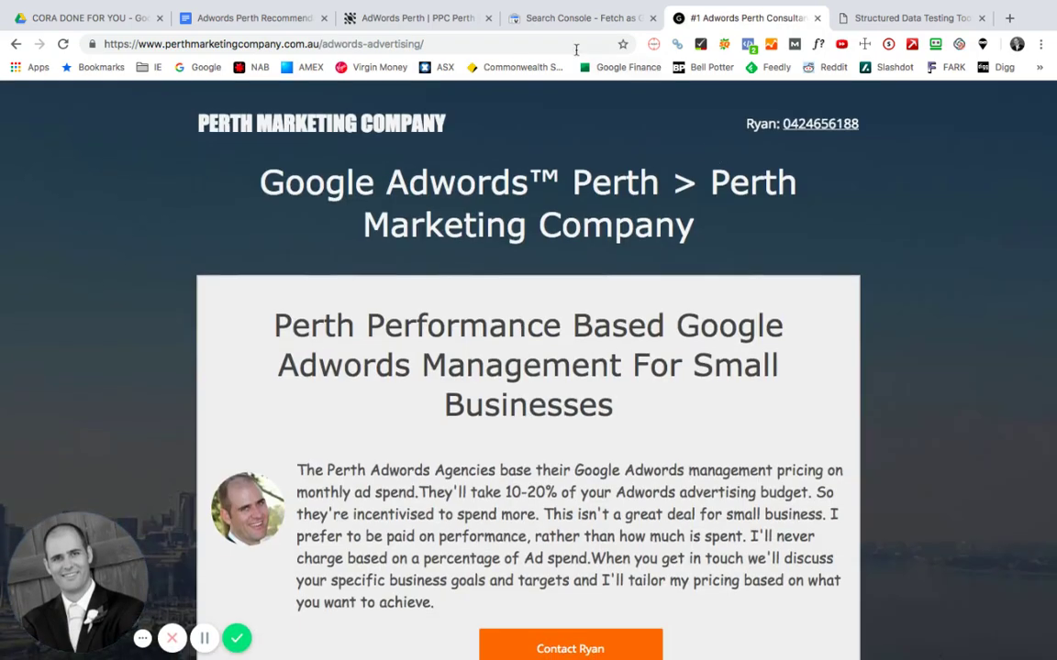
{"action": "left_click", "coordinate": [537, 22]}
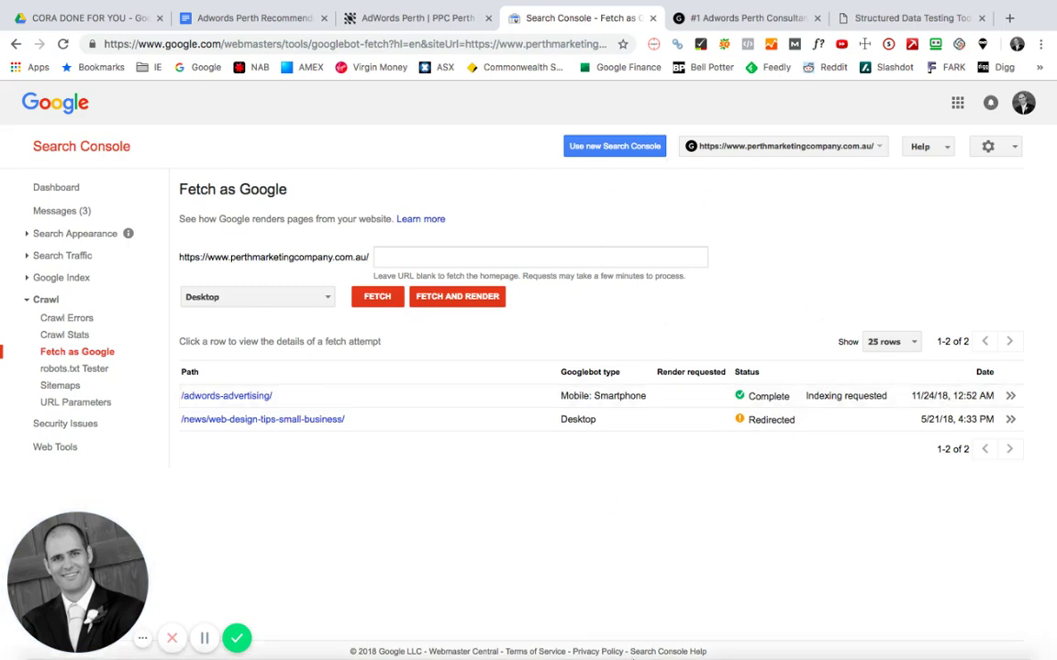
Switch to Excel, skim the tuning rows of the 181120 roadmap, and bring up the adwords_perth_mobile_181125 workbook.
{"action": "mouse_move", "coordinate": [648, 642]}
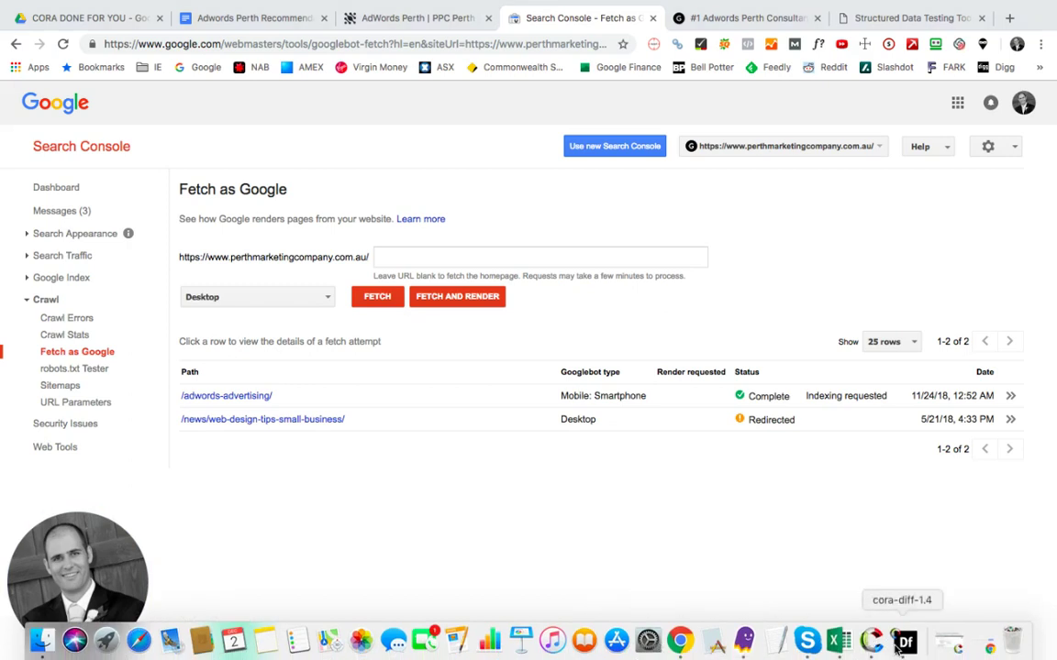
{"action": "key", "text": "ctrl+Left"}
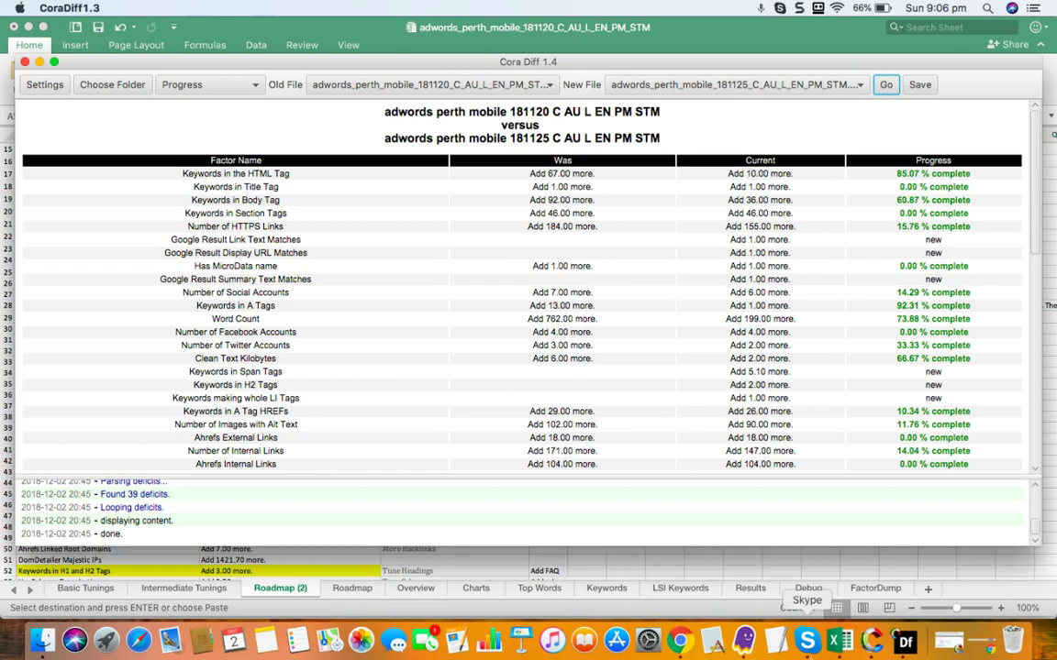
{"action": "left_click", "coordinate": [840, 642]}
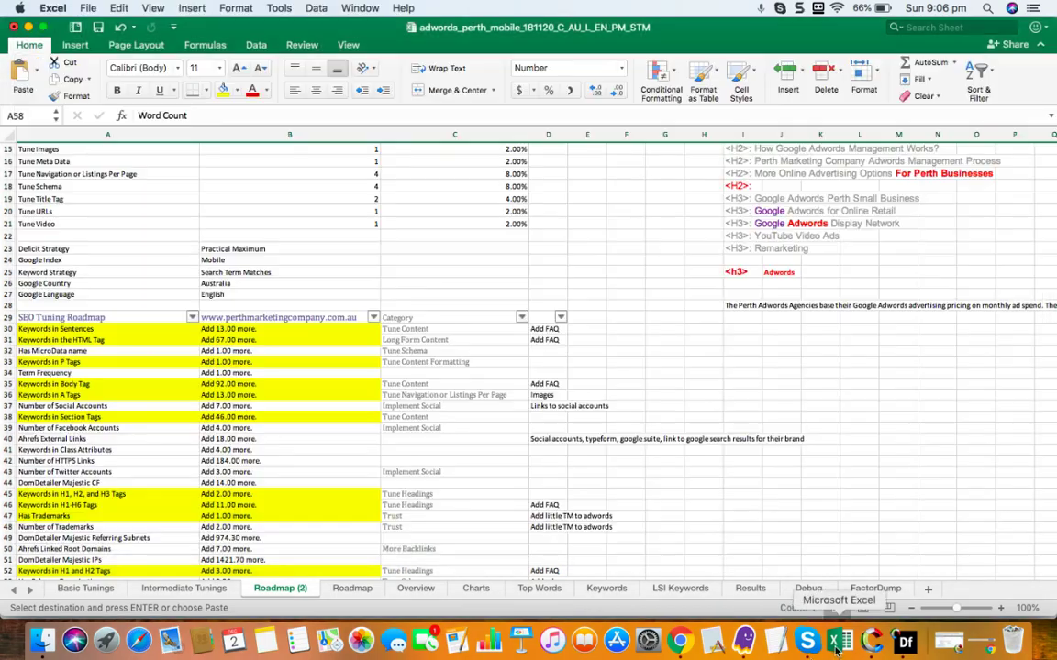
{"action": "left_click", "coordinate": [531, 429]}
{"action": "scroll", "coordinate": [530, 429], "scroll_direction": "down", "scroll_amount": 12}
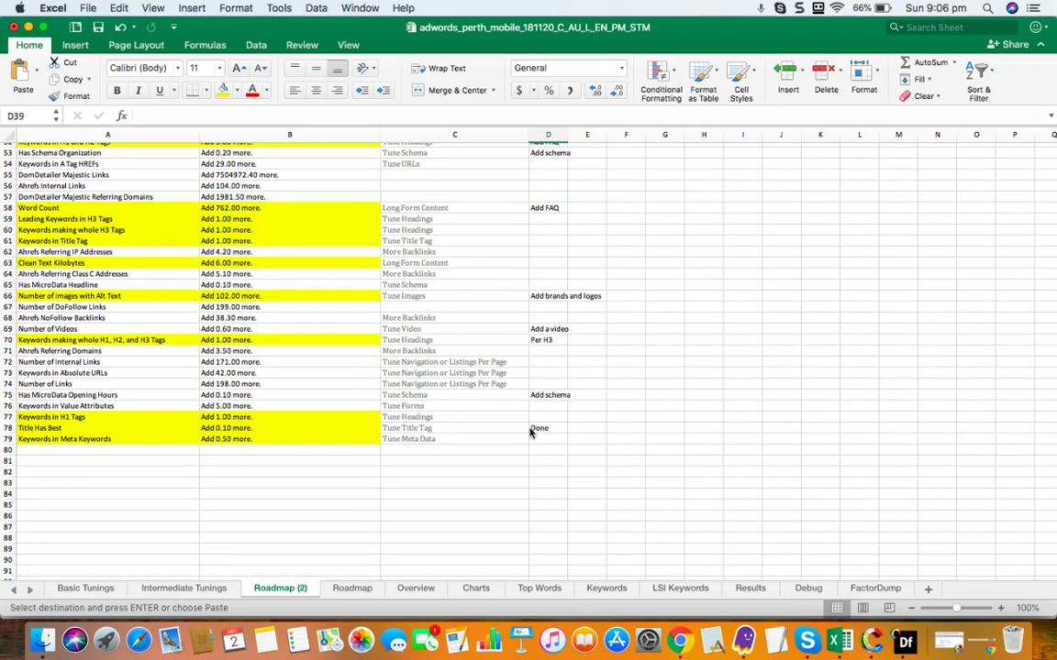
{"action": "key", "text": "ctrl+Up"}
{"action": "left_click", "coordinate": [458, 433]}
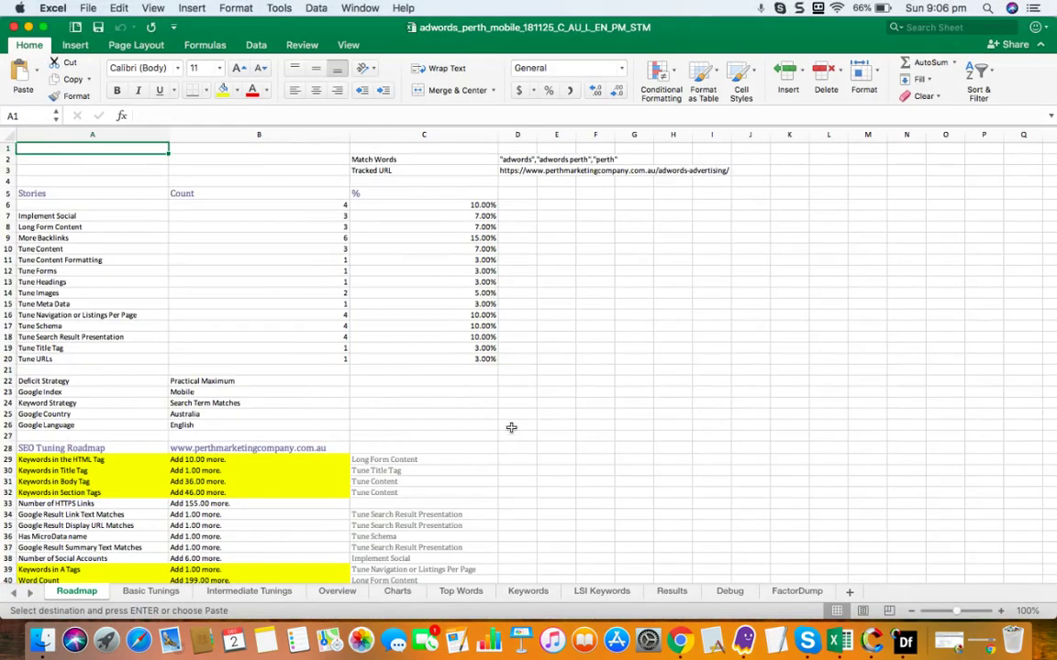
Examine the remaining SEO Tuning Roadmap deficits in the 181125 workbook, including the Keywords in the HTML Tag row.
{"action": "scroll", "coordinate": [511, 426], "scroll_direction": "down", "scroll_amount": 10}
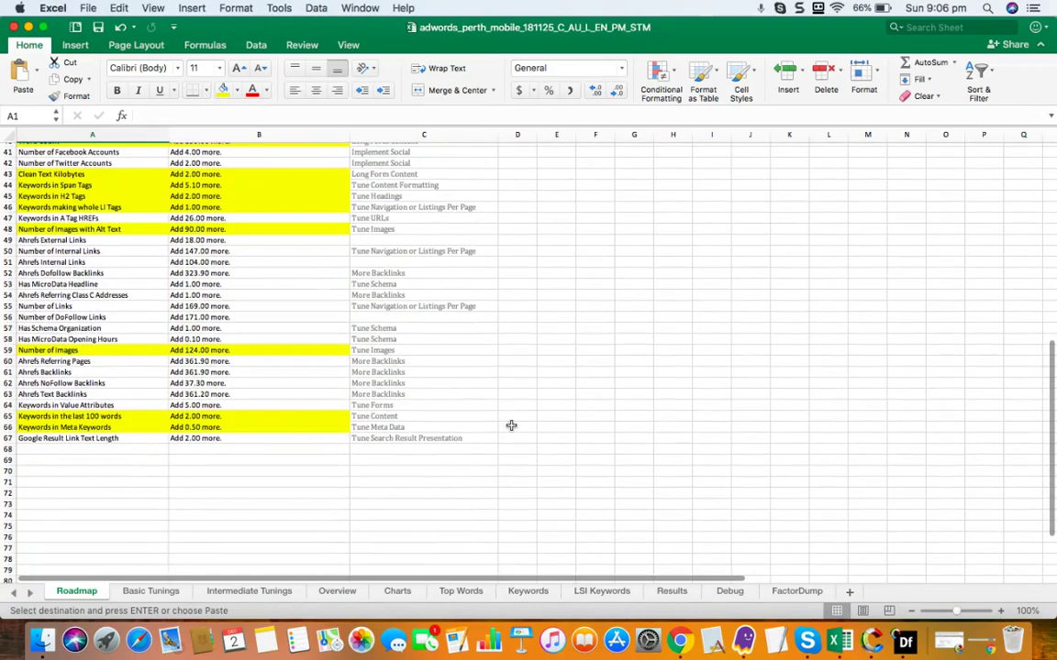
{"action": "scroll", "coordinate": [511, 426], "scroll_direction": "up", "scroll_amount": 3}
{"action": "scroll", "coordinate": [511, 426], "scroll_direction": "up", "scroll_amount": 3}
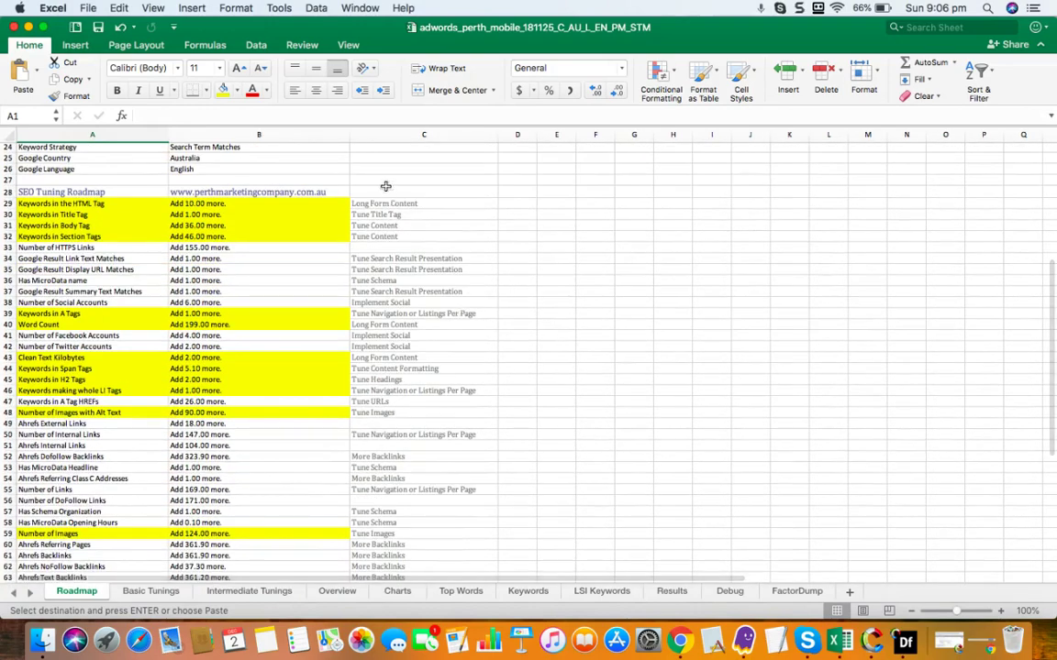
{"action": "scroll", "coordinate": [323, 305], "scroll_direction": "down", "scroll_amount": 4}
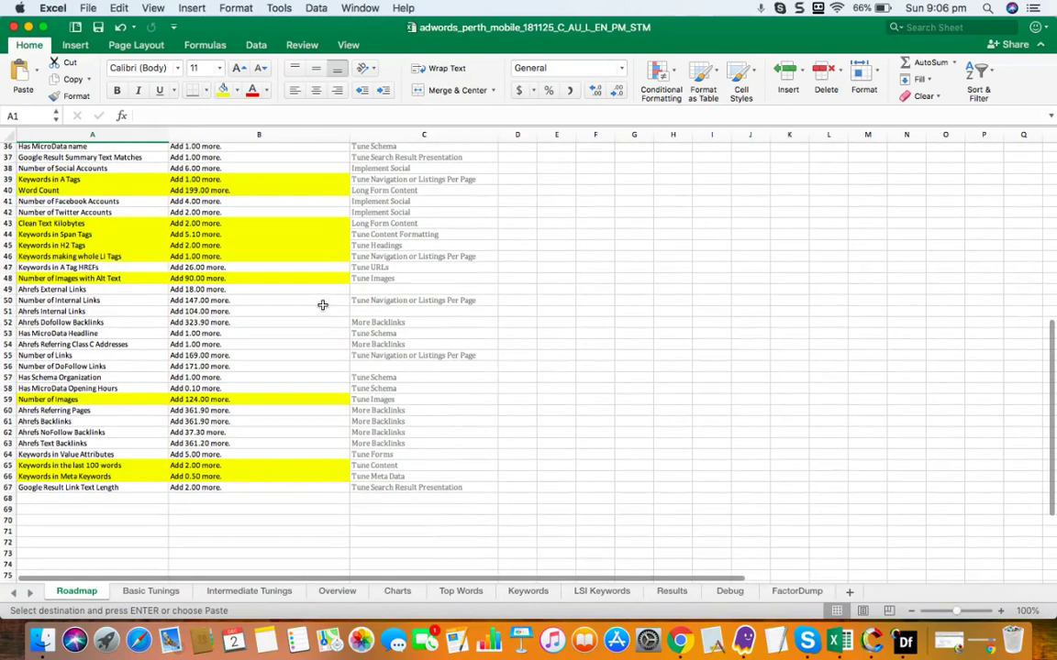
{"action": "scroll", "coordinate": [322, 305], "scroll_direction": "up", "scroll_amount": 1}
{"action": "scroll", "coordinate": [323, 304], "scroll_direction": "up", "scroll_amount": 3}
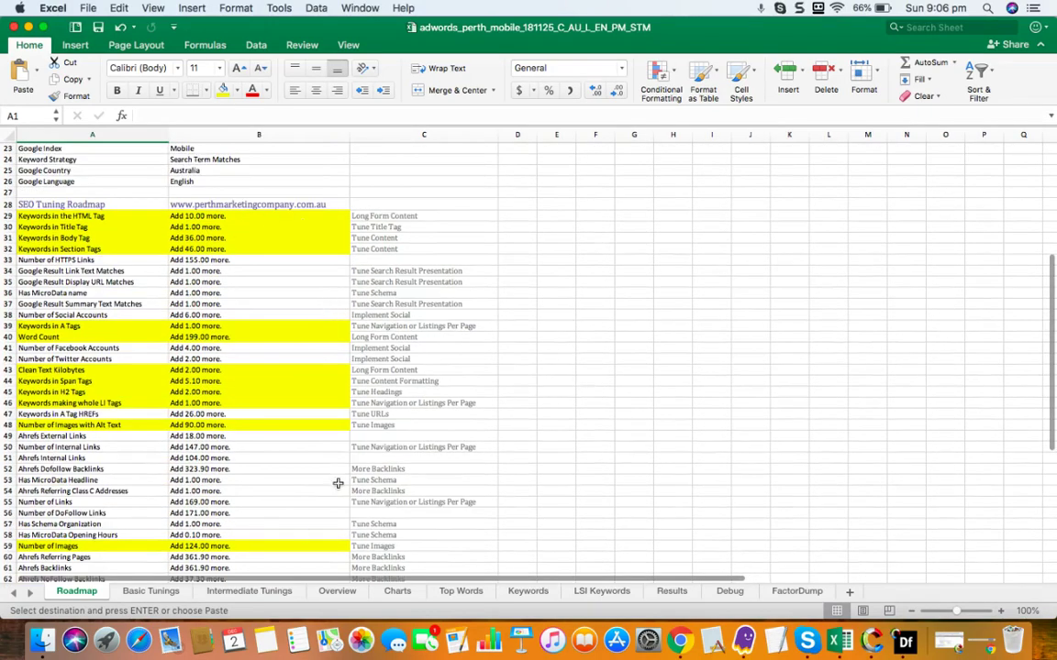
{"action": "scroll", "coordinate": [303, 364], "scroll_direction": "down", "scroll_amount": 4}
{"action": "scroll", "coordinate": [303, 364], "scroll_direction": "up", "scroll_amount": 4}
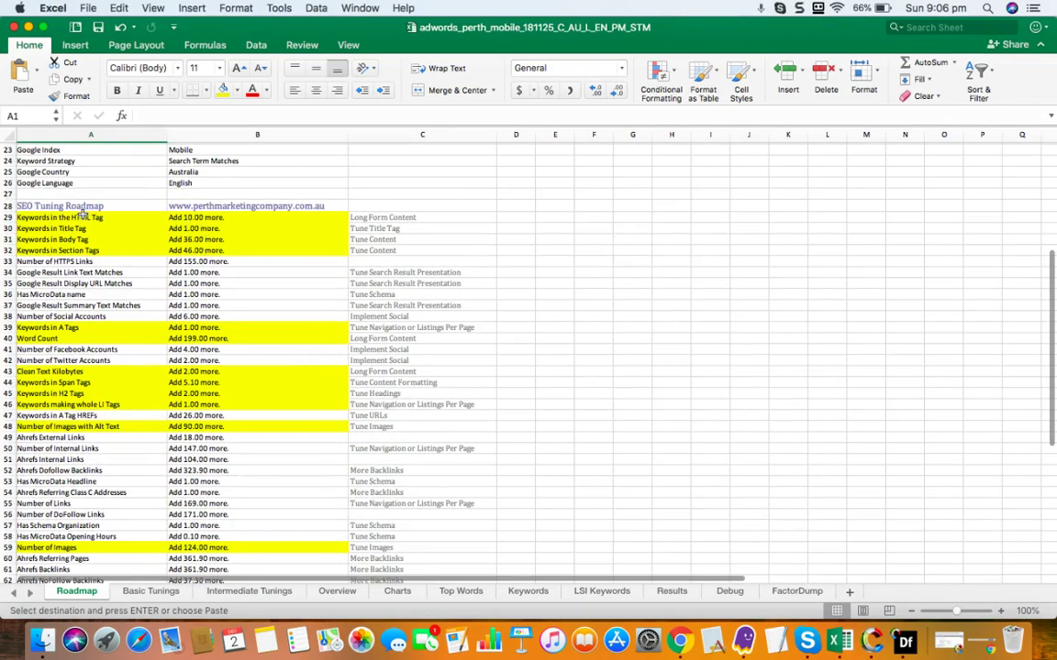
{"action": "left_click", "coordinate": [194, 218]}
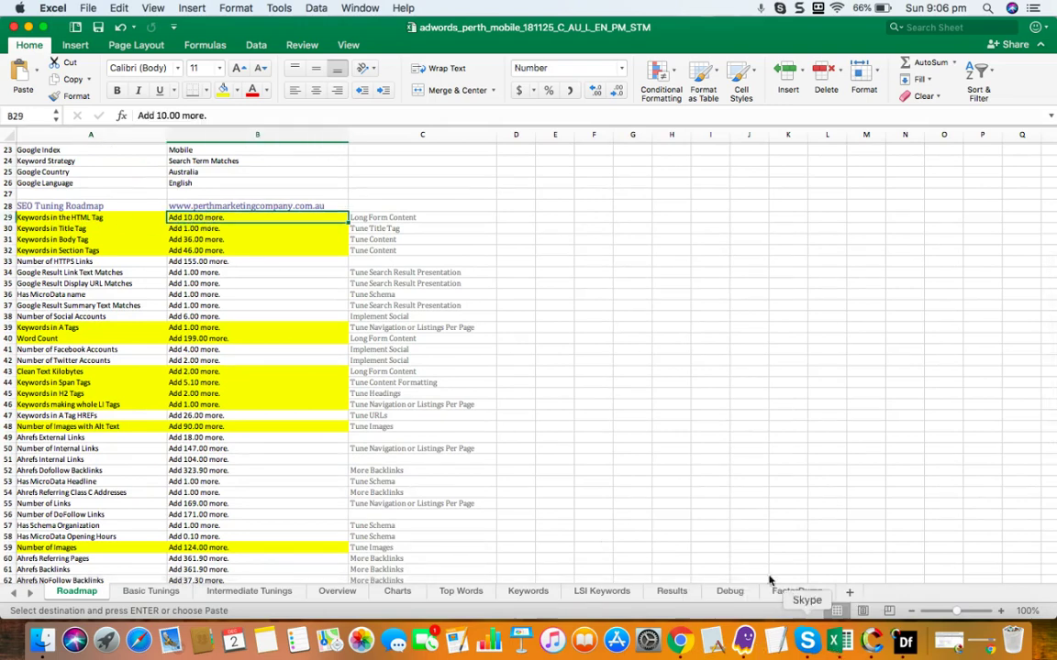
{"action": "left_click", "coordinate": [518, 328]}
{"action": "left_click", "coordinate": [594, 364]}
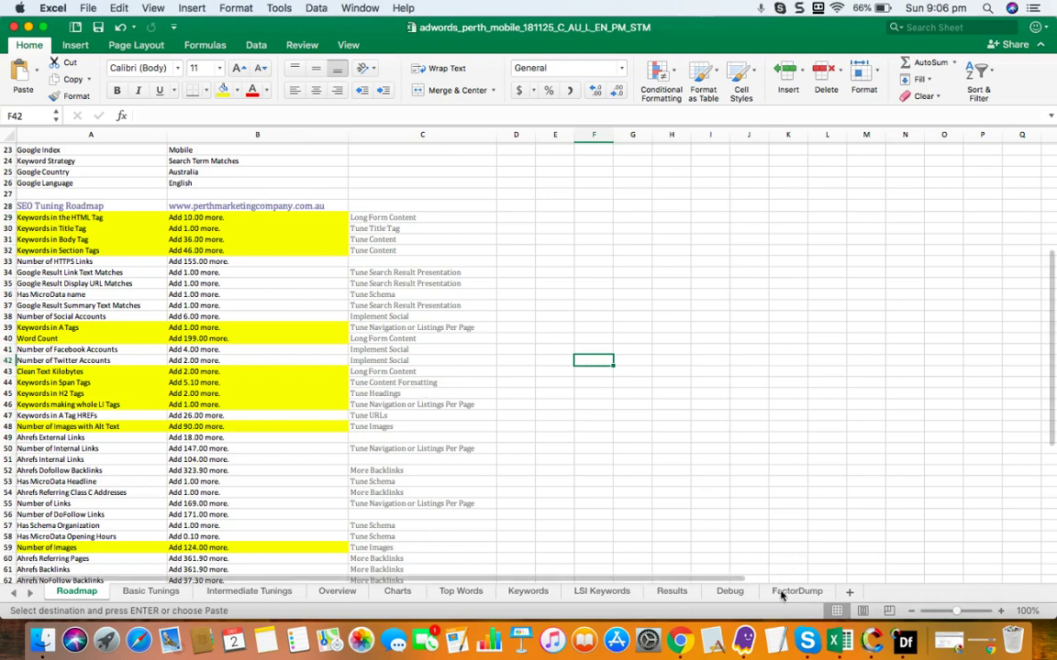
Switch to Cora Diff and examine each factor's progress between the 181120 and 181125 reports.
{"action": "left_click", "coordinate": [905, 641]}
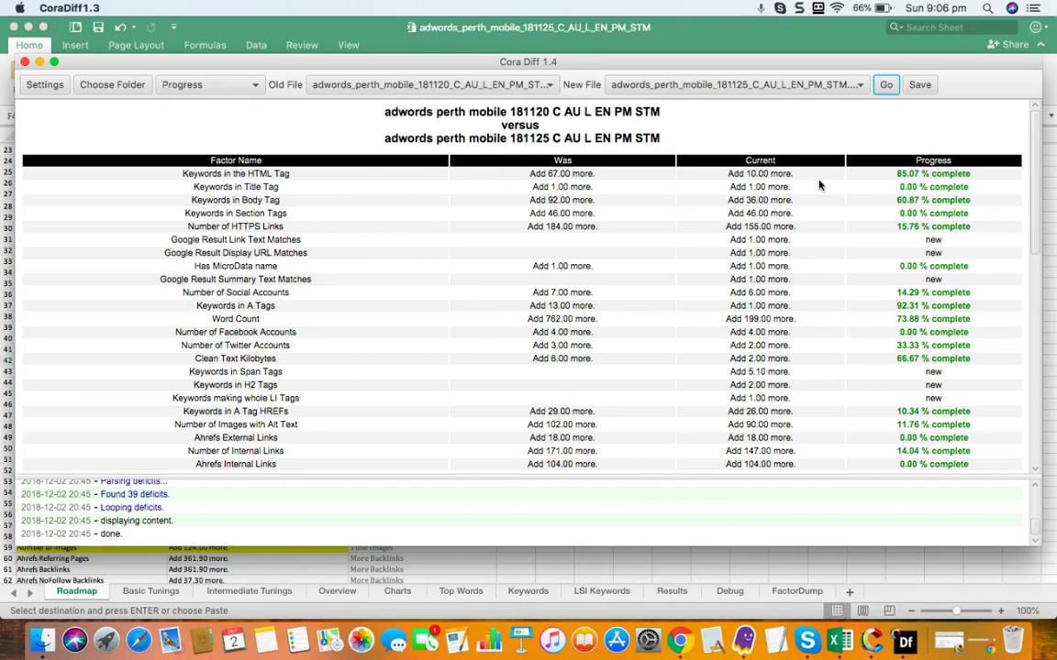
{"action": "scroll", "coordinate": [821, 184], "scroll_direction": "down", "scroll_amount": 1}
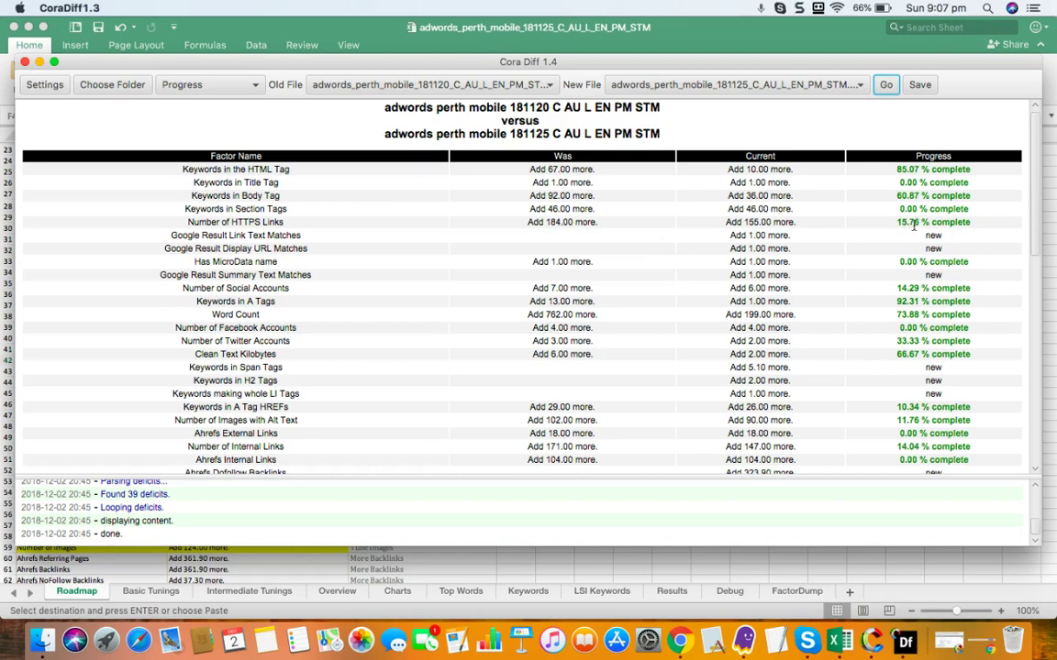
{"action": "scroll", "coordinate": [677, 276], "scroll_direction": "down", "scroll_amount": 2}
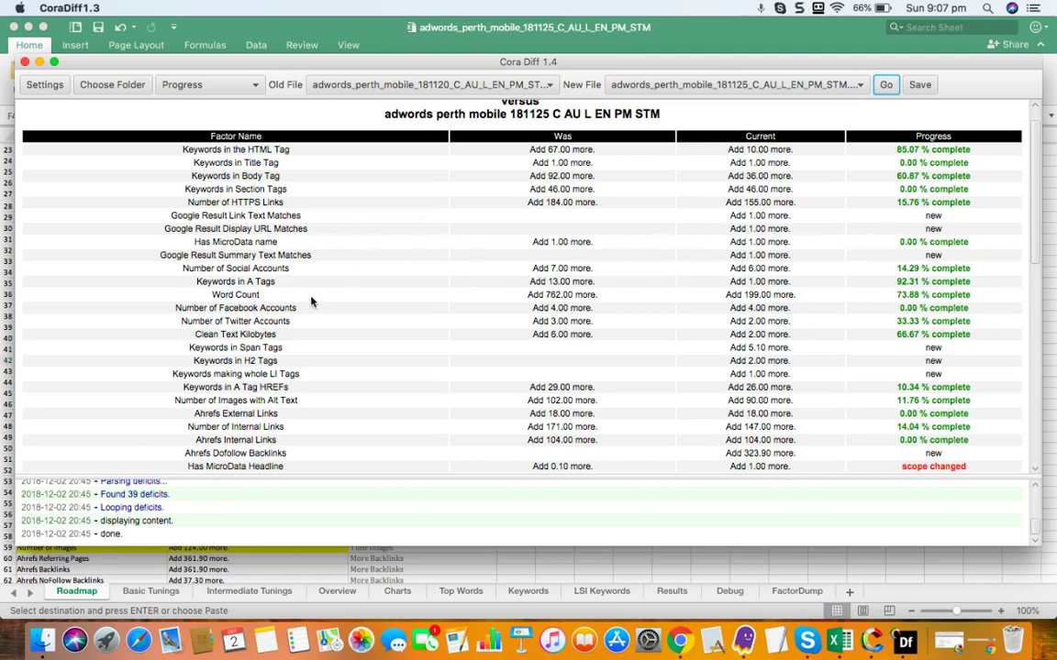
{"action": "scroll", "coordinate": [342, 310], "scroll_direction": "down", "scroll_amount": 1}
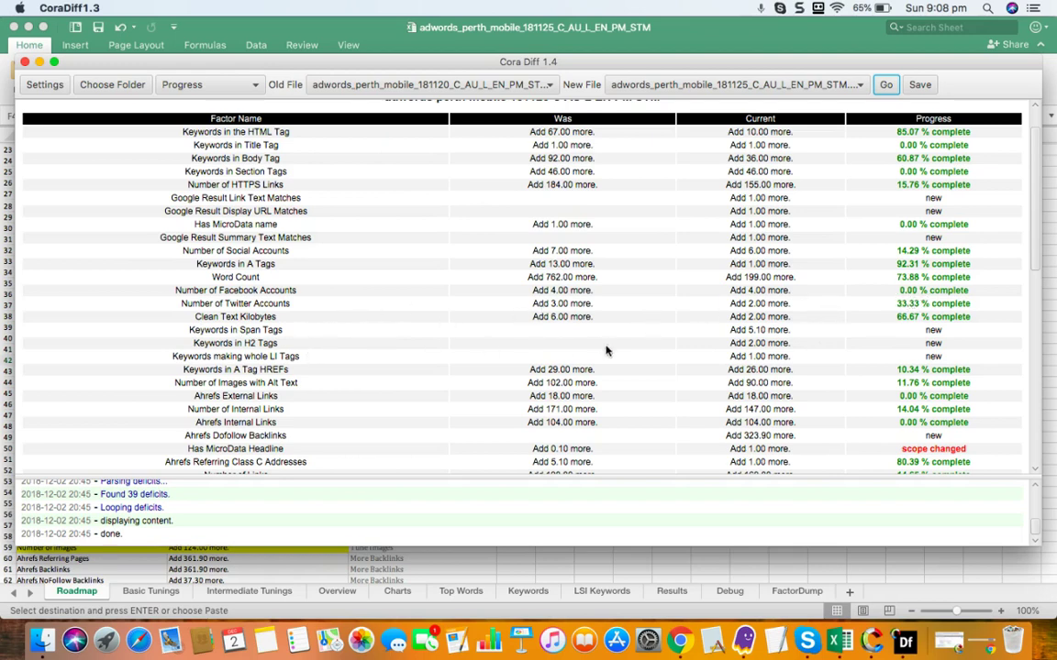
{"action": "scroll", "coordinate": [625, 358], "scroll_direction": "down", "scroll_amount": 3}
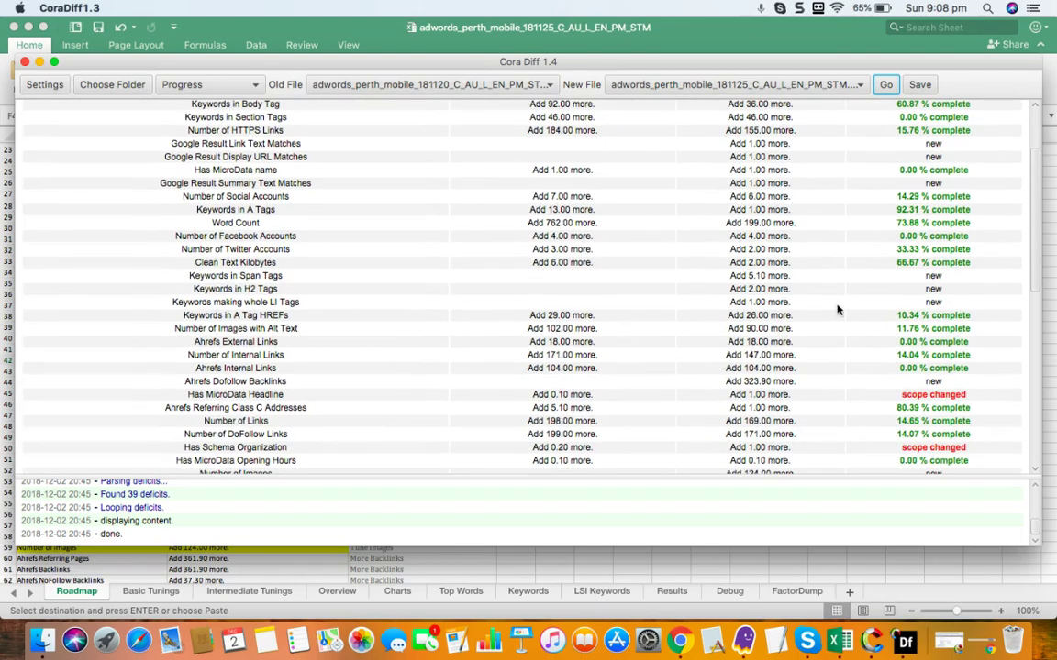
{"action": "scroll", "coordinate": [754, 280], "scroll_direction": "down", "scroll_amount": 3}
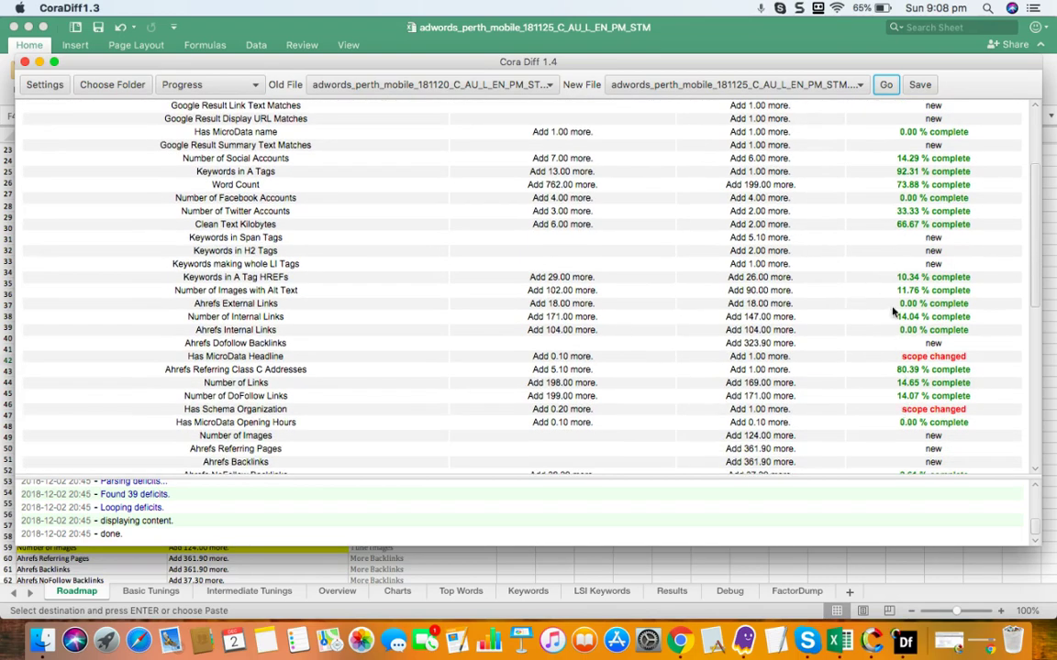
{"action": "scroll", "coordinate": [855, 403], "scroll_direction": "down", "scroll_amount": 5}
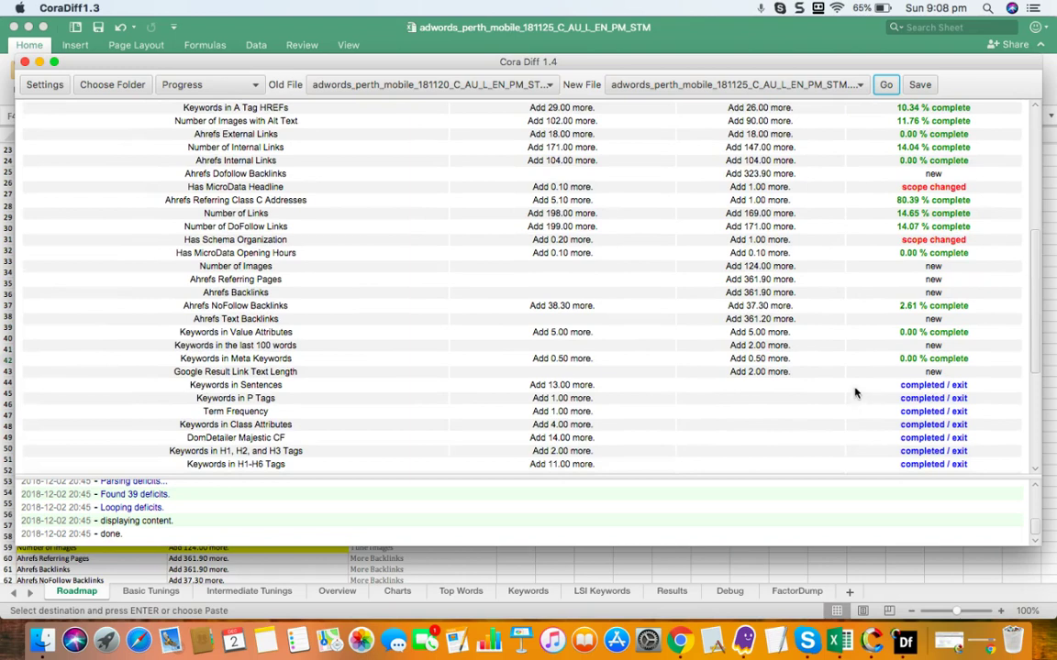
{"action": "scroll", "coordinate": [854, 397], "scroll_direction": "up", "scroll_amount": 10}
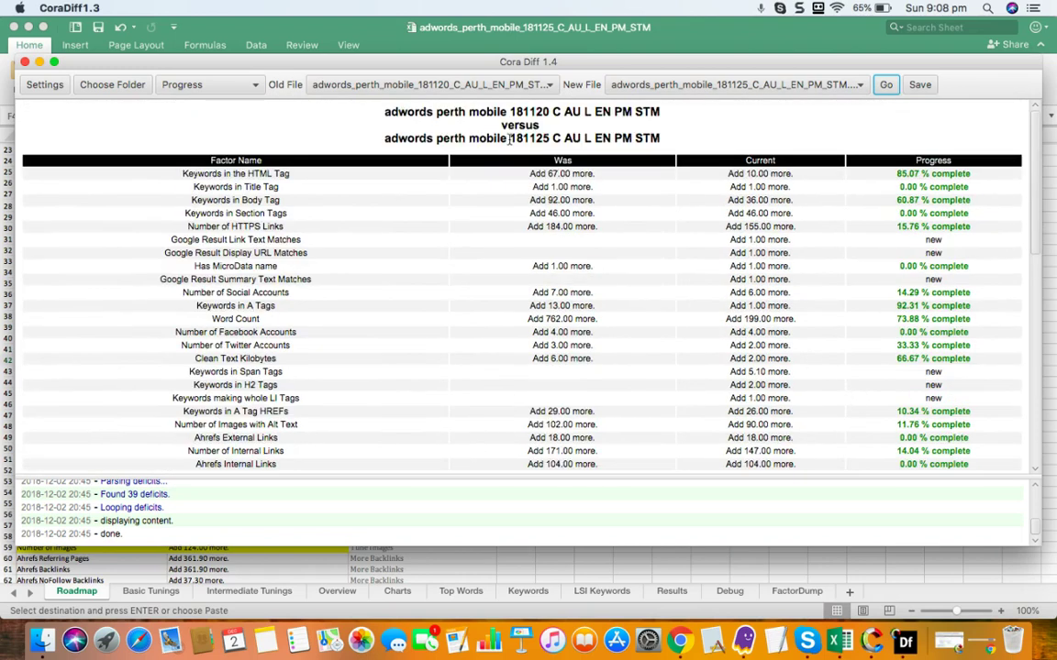
Generate a Rank Diff comparison of the adwords perth mobile 181120 and 181125 reports.
{"action": "left_click", "coordinate": [237, 86]}
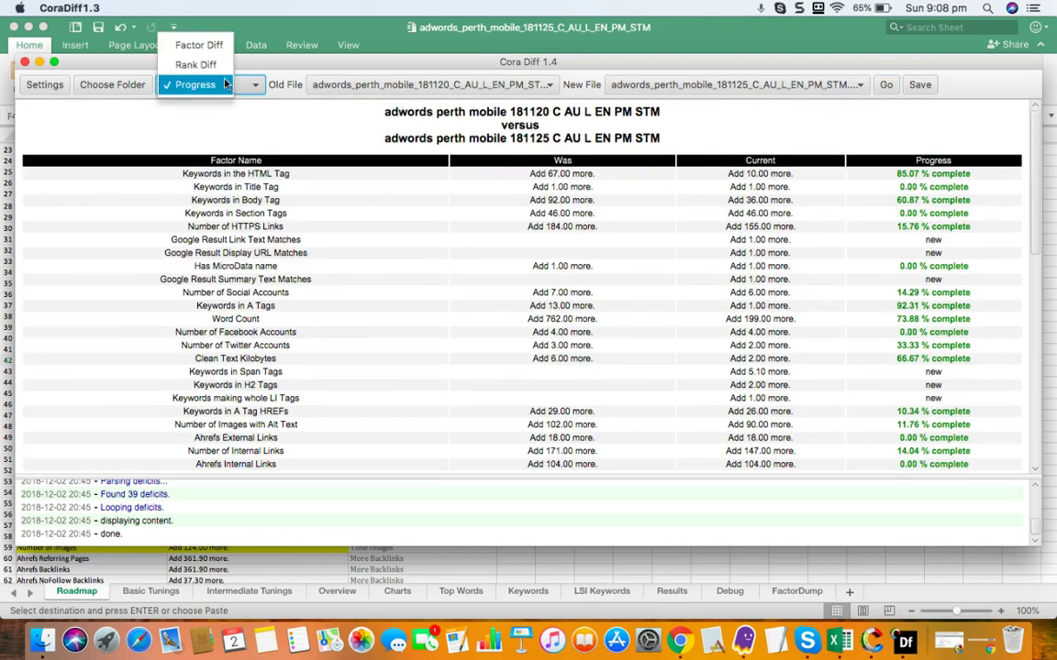
{"action": "left_click", "coordinate": [211, 65]}
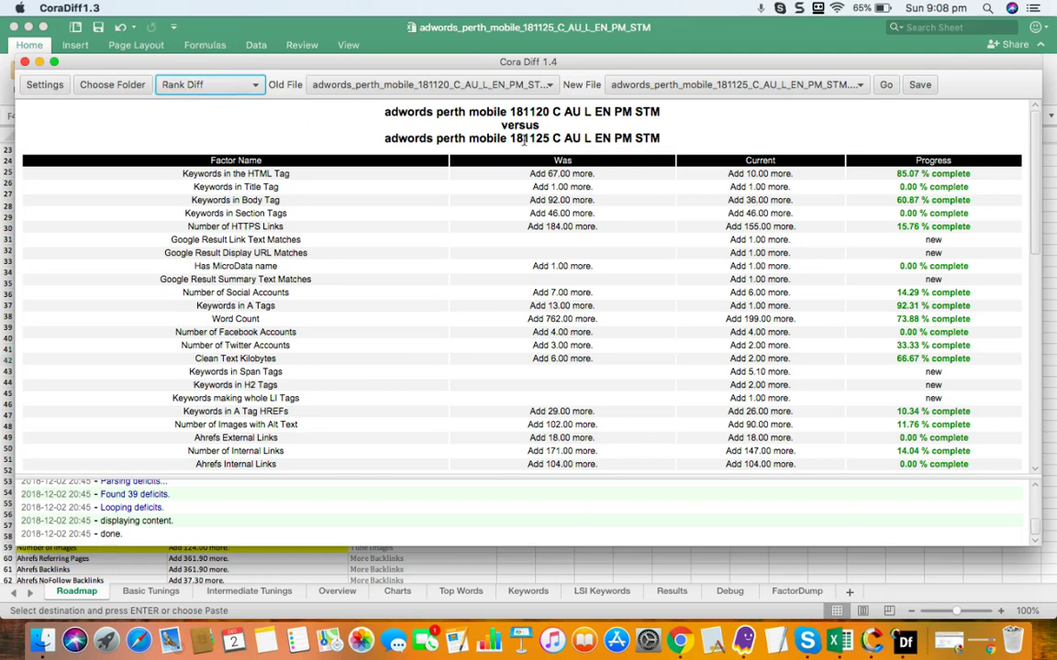
{"action": "left_click", "coordinate": [887, 87]}
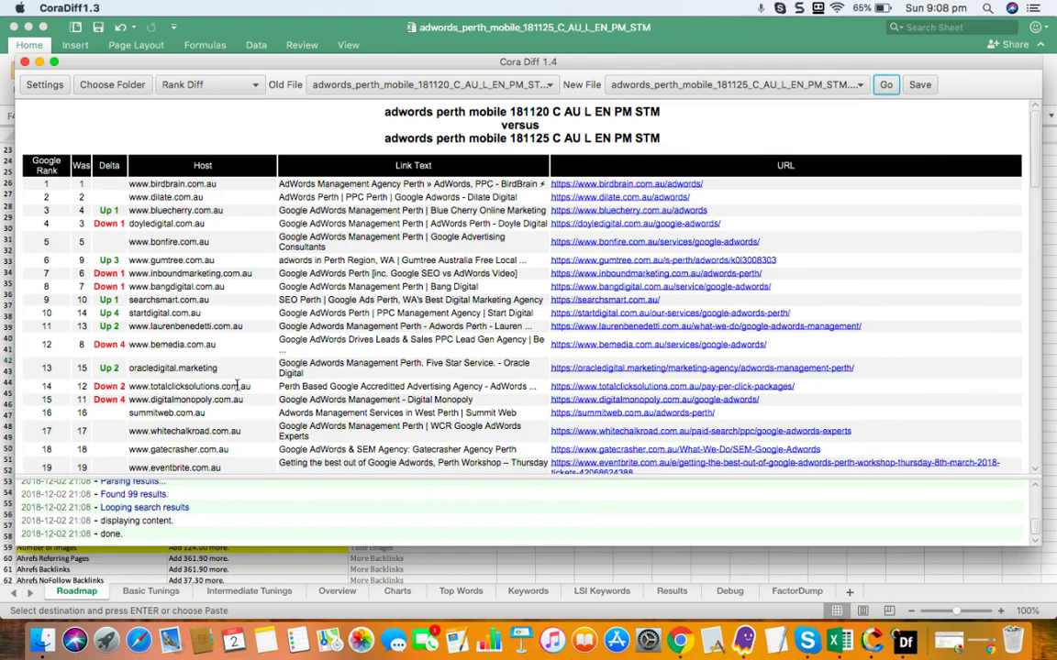
{"action": "scroll", "coordinate": [236, 386], "scroll_direction": "down", "scroll_amount": 2}
{"action": "scroll", "coordinate": [237, 387], "scroll_direction": "down", "scroll_amount": 5}
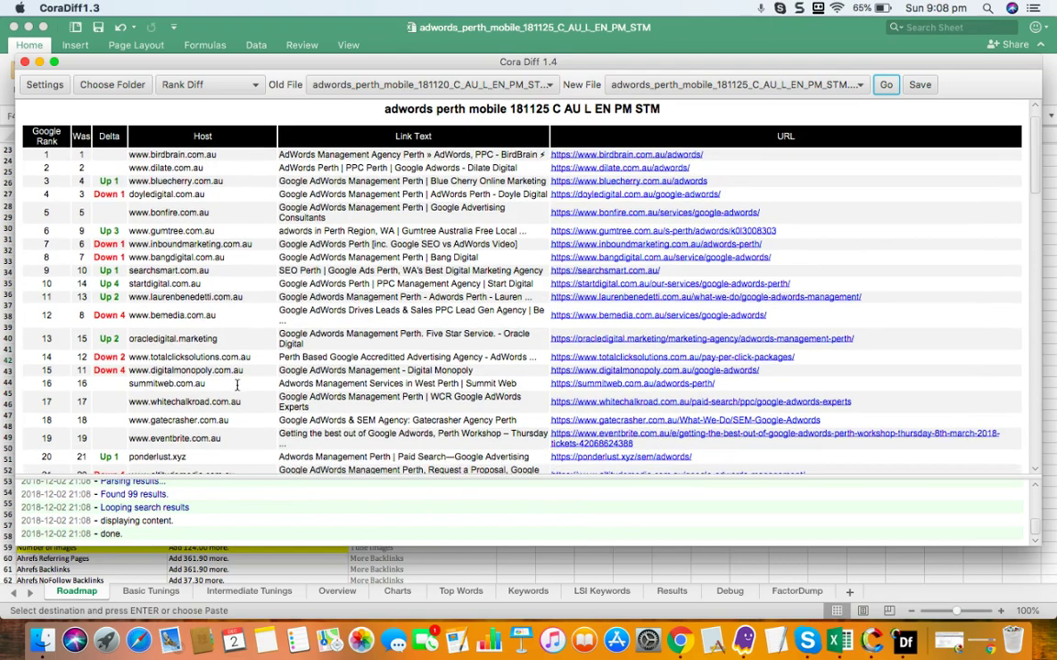
{"action": "scroll", "coordinate": [236, 386], "scroll_direction": "down", "scroll_amount": 8}
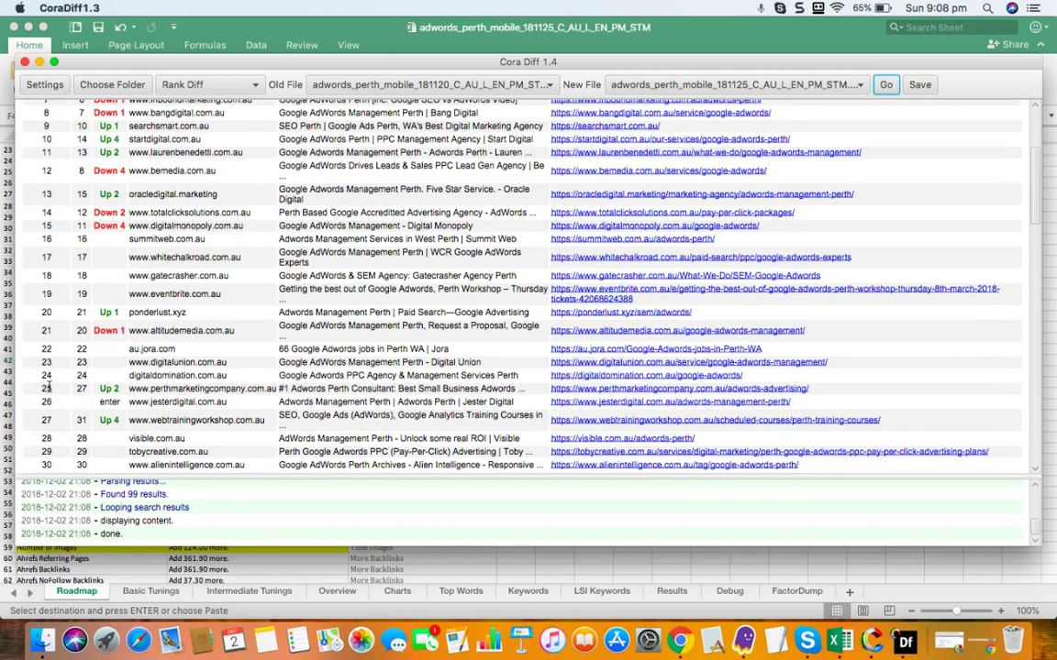
{"action": "scroll", "coordinate": [47, 388], "scroll_direction": "up", "scroll_amount": 14}
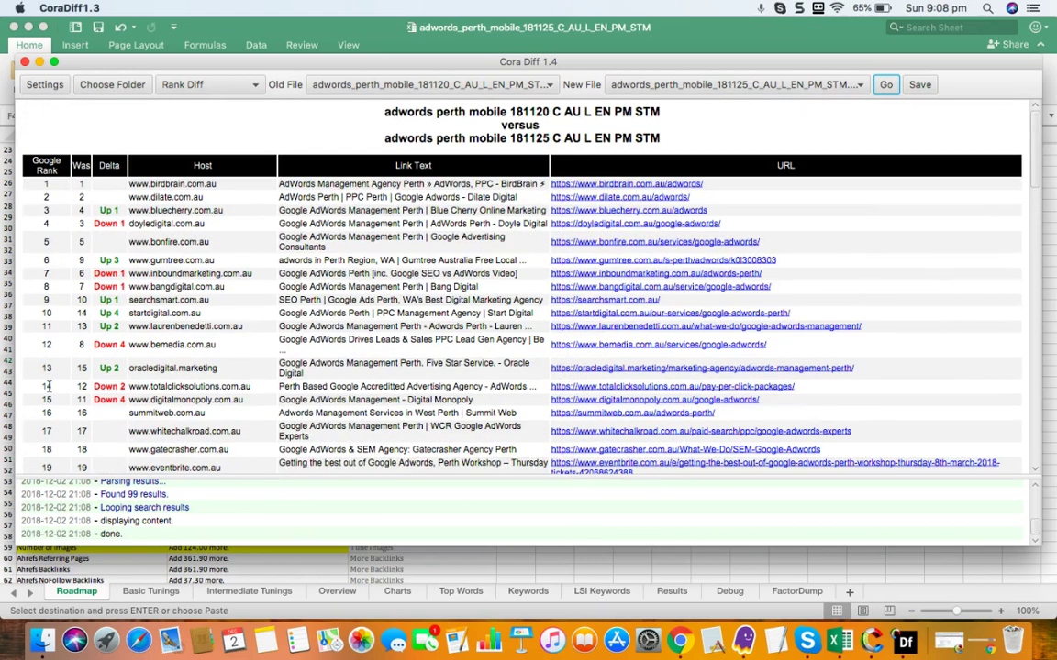
{"action": "scroll", "coordinate": [48, 386], "scroll_direction": "down", "scroll_amount": 5}
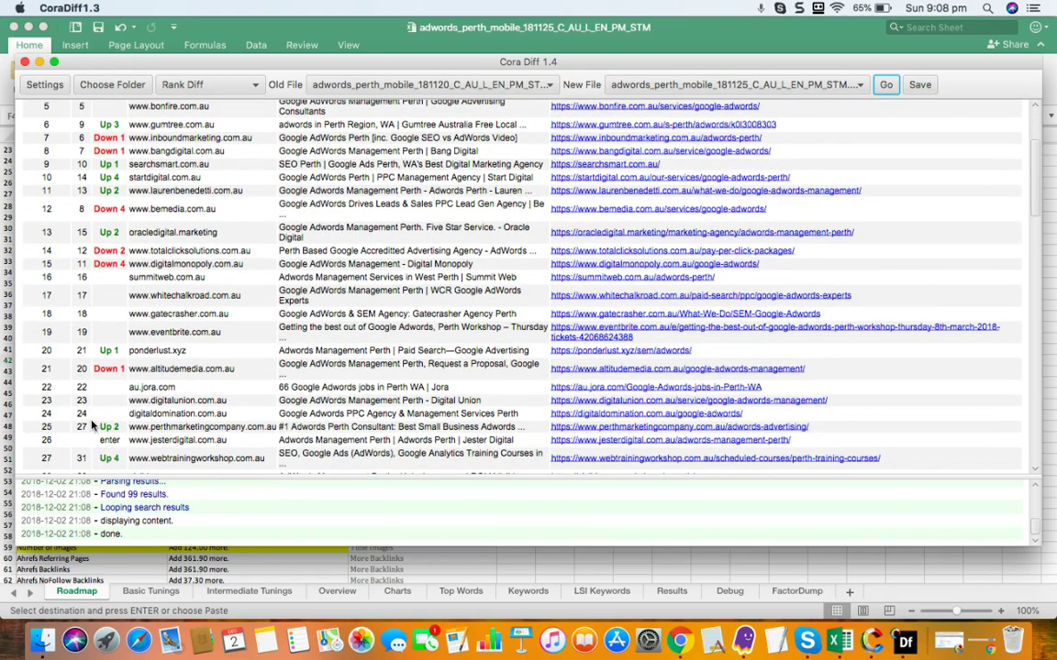
{"action": "scroll", "coordinate": [107, 381], "scroll_direction": "up", "scroll_amount": 5}
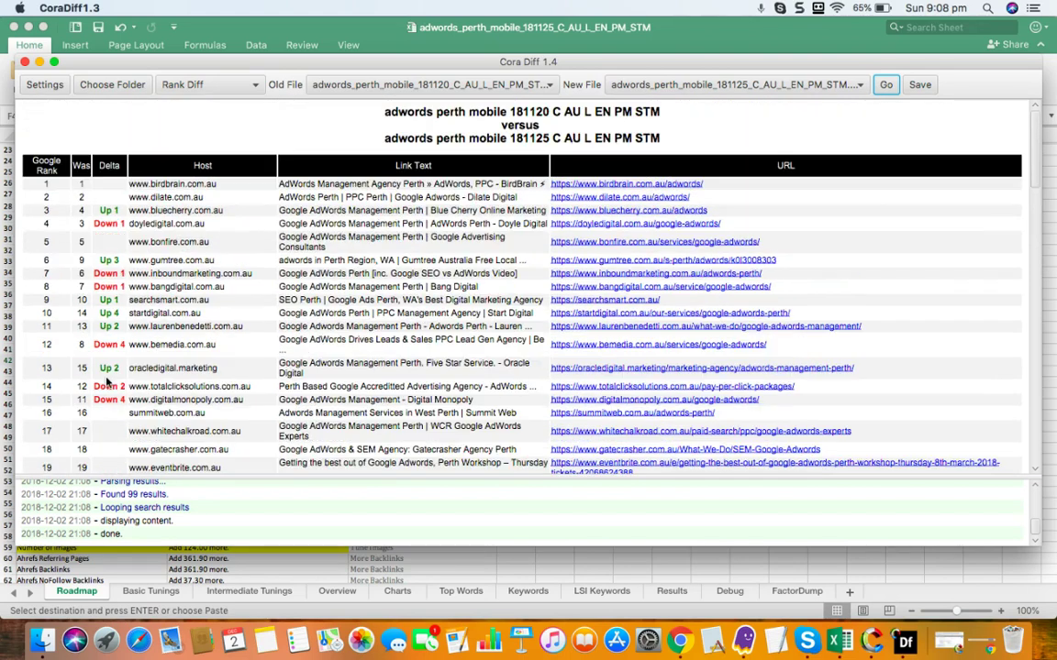
{"action": "scroll", "coordinate": [106, 382], "scroll_direction": "down", "scroll_amount": 1}
{"action": "scroll", "coordinate": [106, 381], "scroll_direction": "up", "scroll_amount": 1}
{"action": "scroll", "coordinate": [107, 382], "scroll_direction": "down", "scroll_amount": 5}
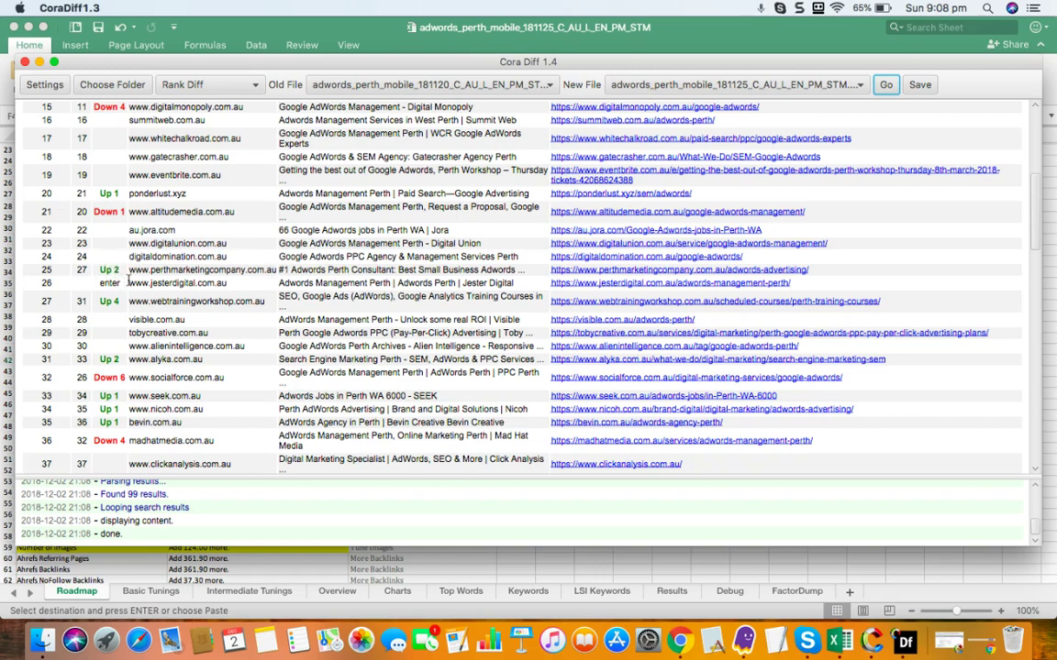
{"action": "scroll", "coordinate": [193, 282], "scroll_direction": "up", "scroll_amount": 5}
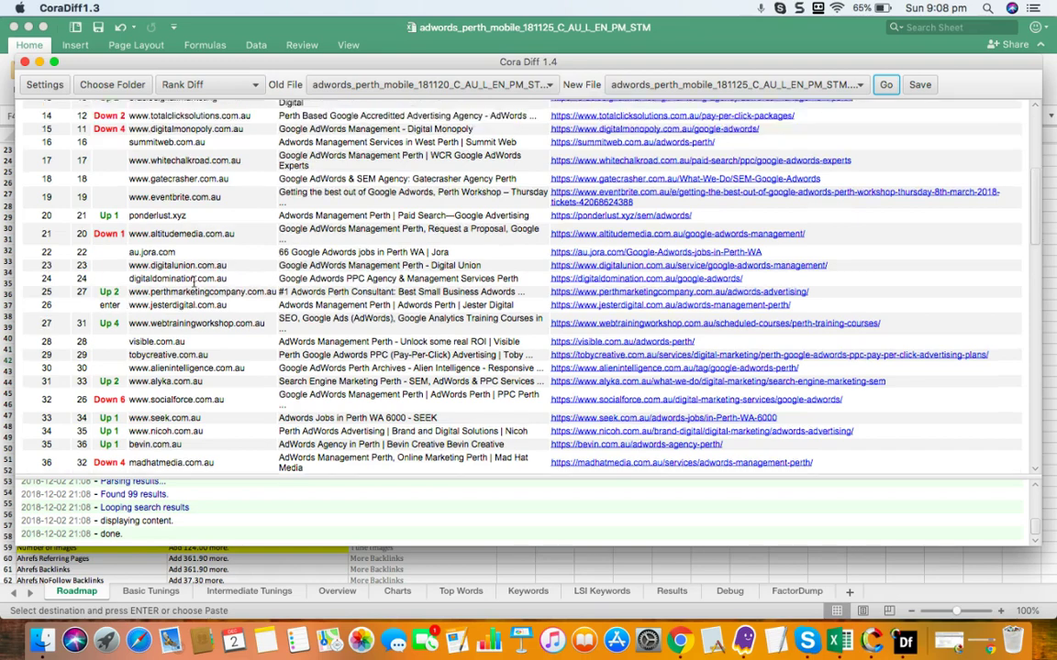
{"action": "scroll", "coordinate": [194, 282], "scroll_direction": "up", "scroll_amount": 1}
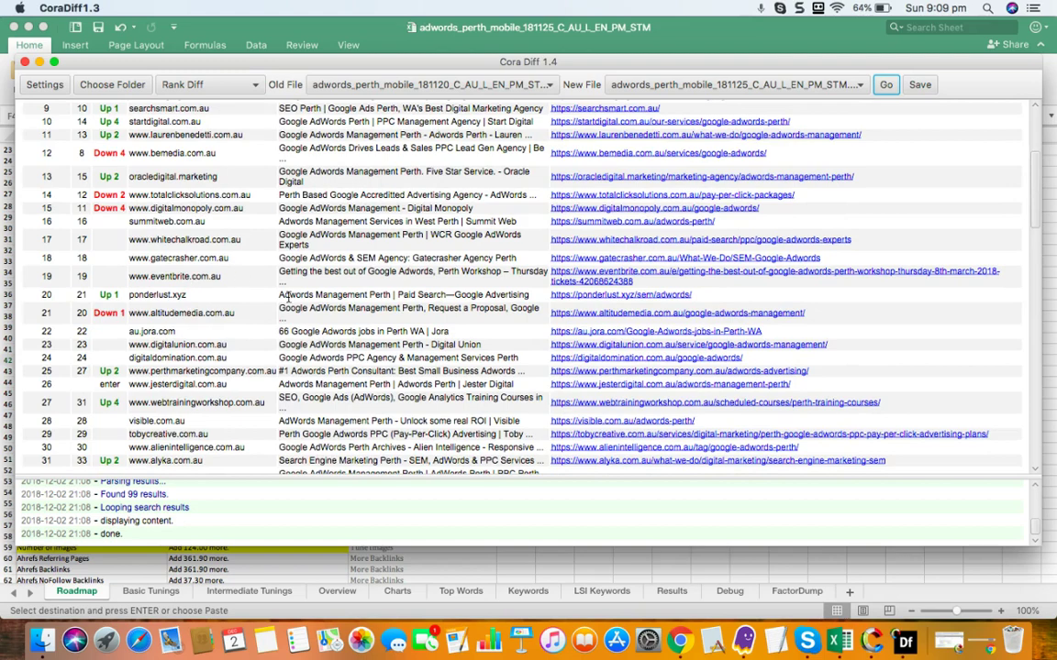
{"action": "scroll", "coordinate": [288, 297], "scroll_direction": "up", "scroll_amount": 5}
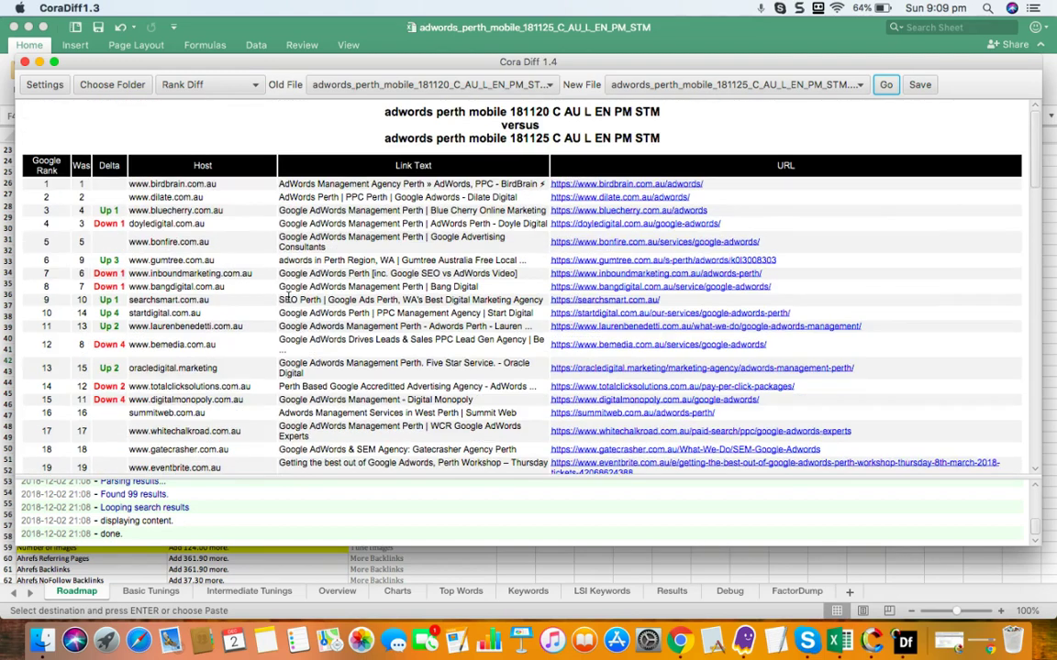
{"action": "scroll", "coordinate": [288, 297], "scroll_direction": "down", "scroll_amount": 5}
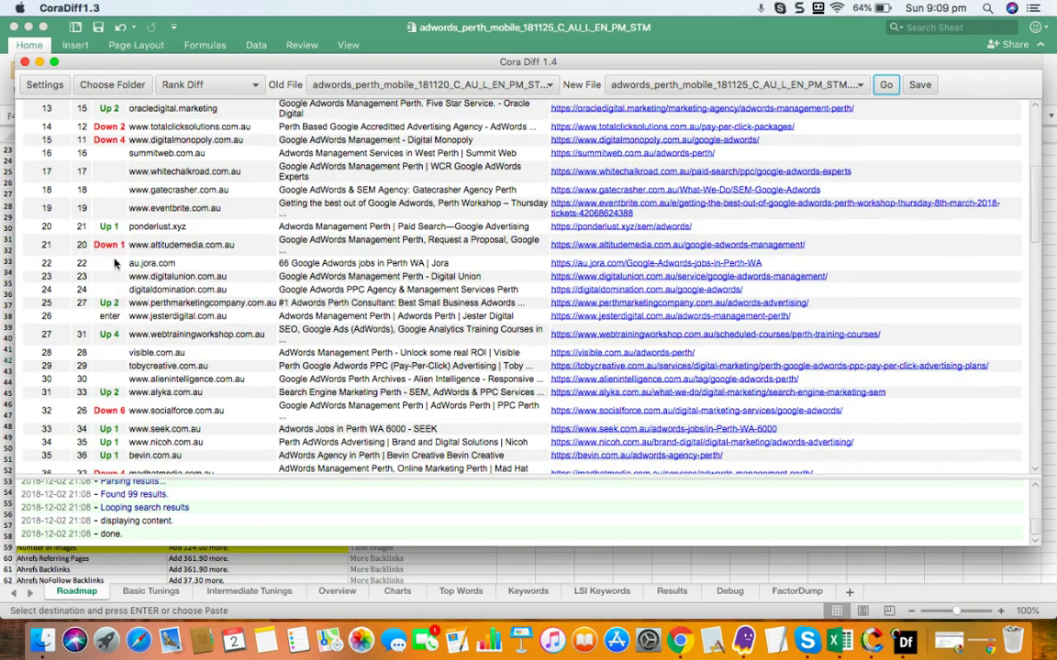
{"action": "scroll", "coordinate": [114, 202], "scroll_direction": "up", "scroll_amount": 3}
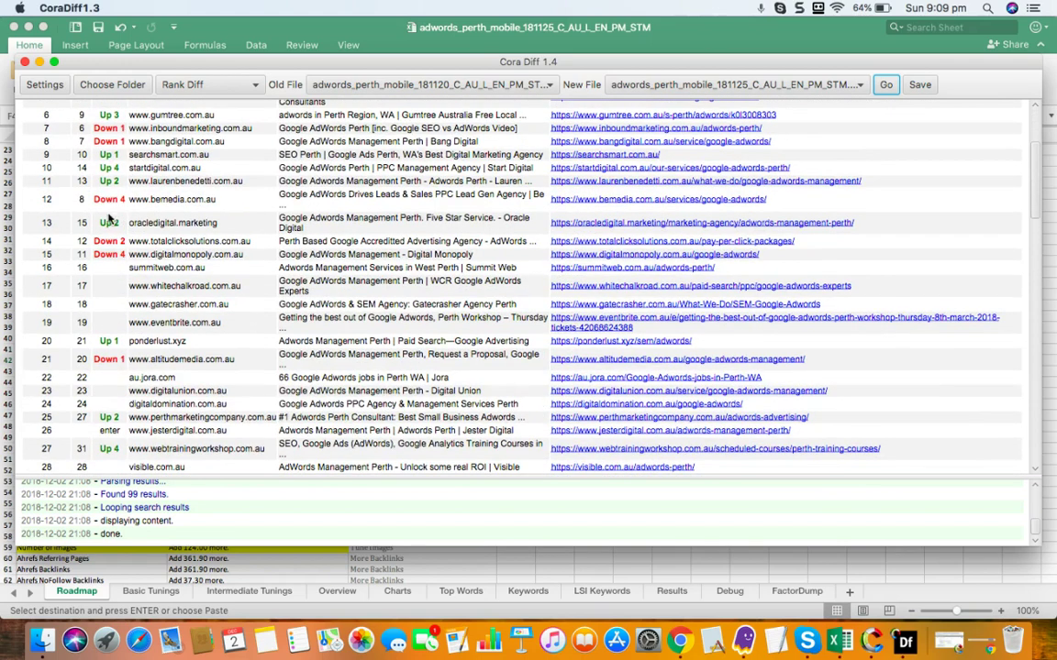
{"action": "scroll", "coordinate": [119, 221], "scroll_direction": "up", "scroll_amount": 3}
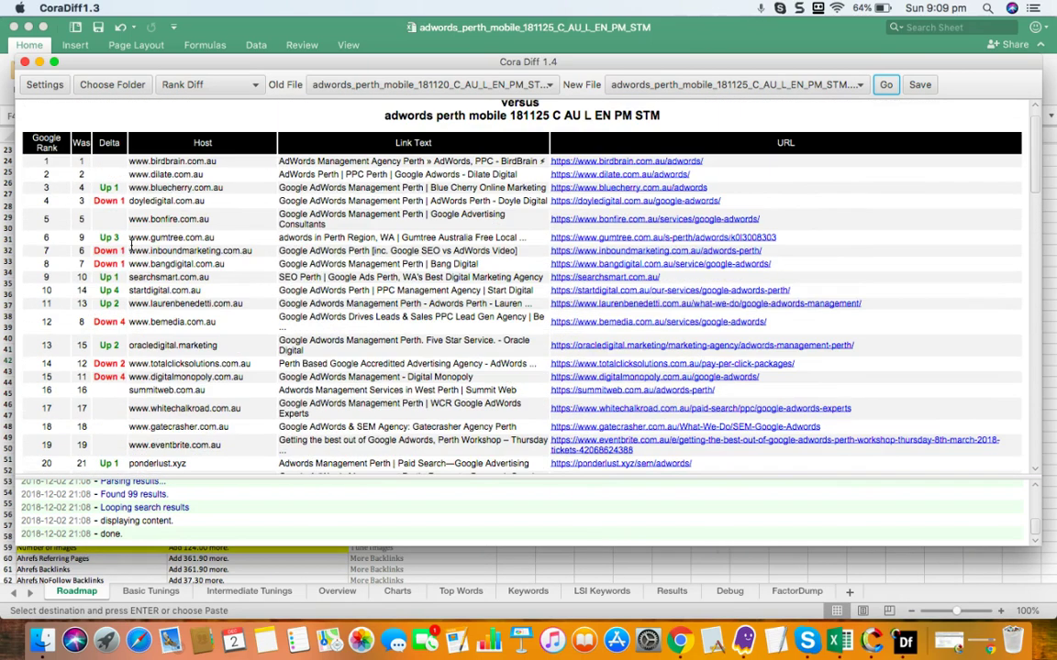